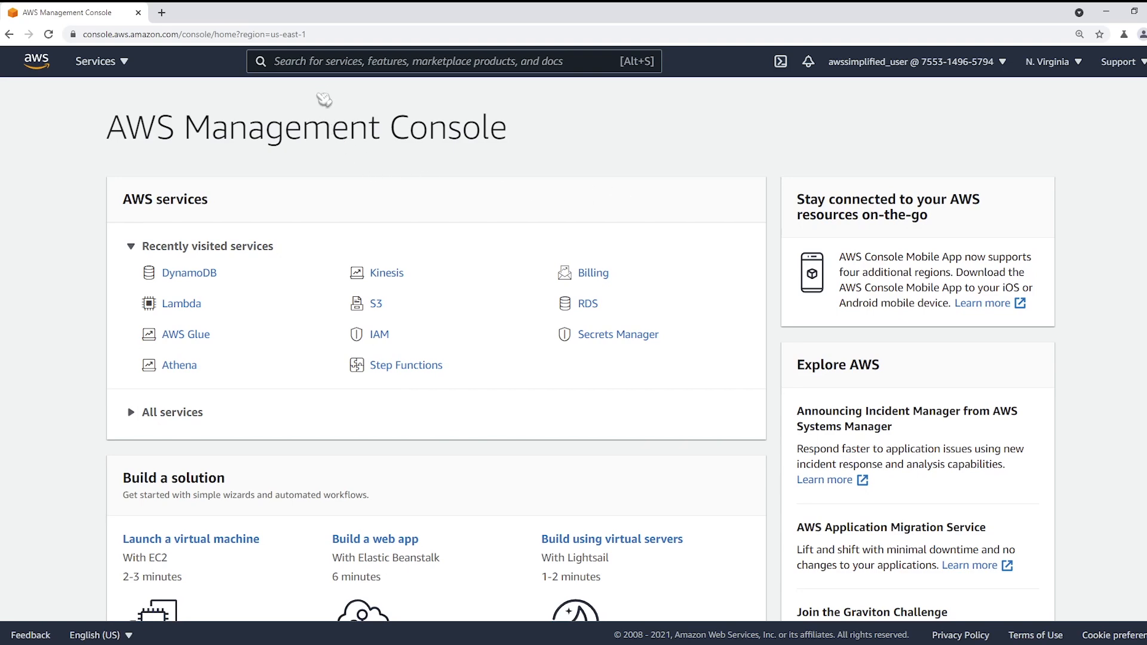
Step: Find the DynamoDB service in the console search and open it
{"action": "left_click", "coordinate": [322, 63]}
{"action": "type", "text": "Dynamodb"}
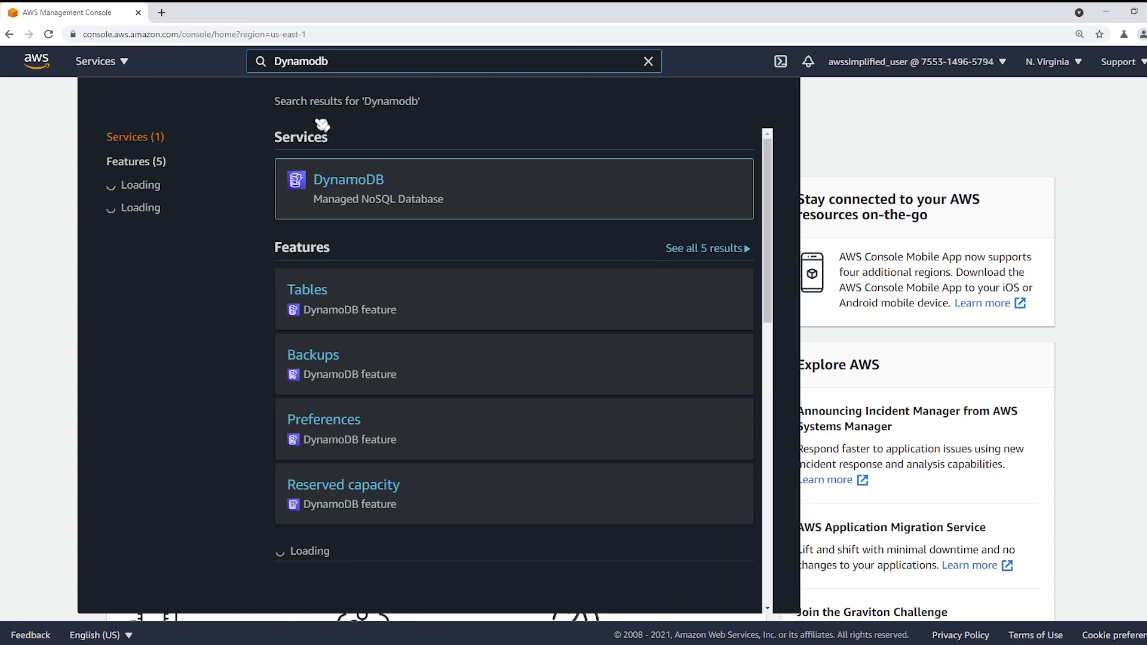
{"action": "left_click", "coordinate": [335, 182]}
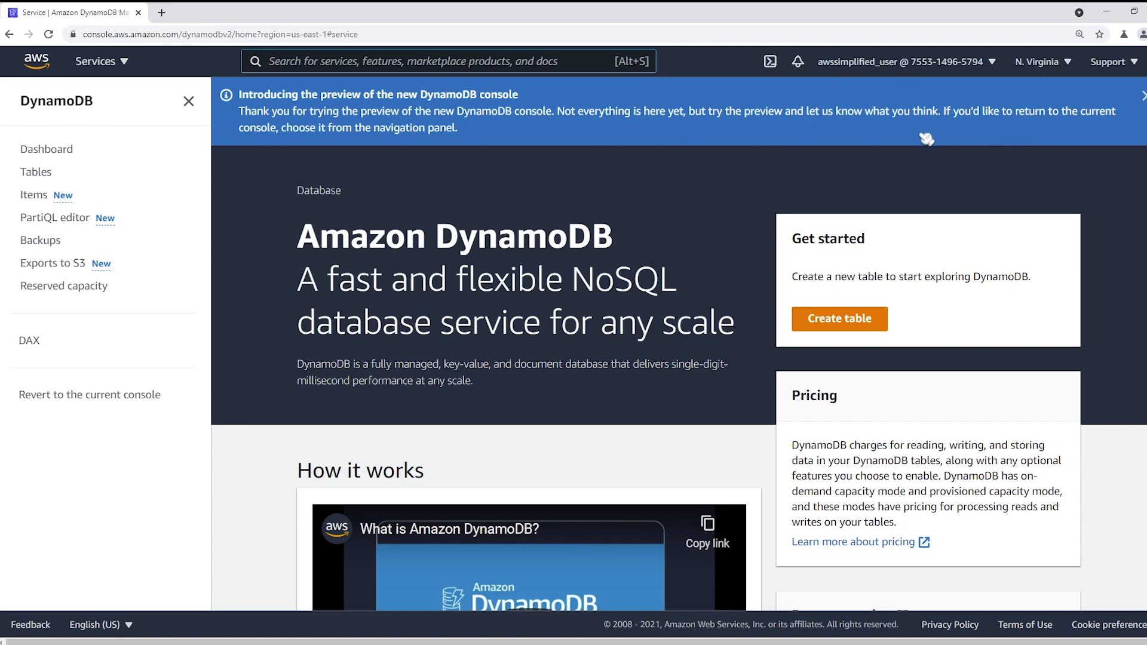
Step: Start a new DynamoDB table named Orders with the partition key orderId of type String
{"action": "left_click", "coordinate": [854, 320]}
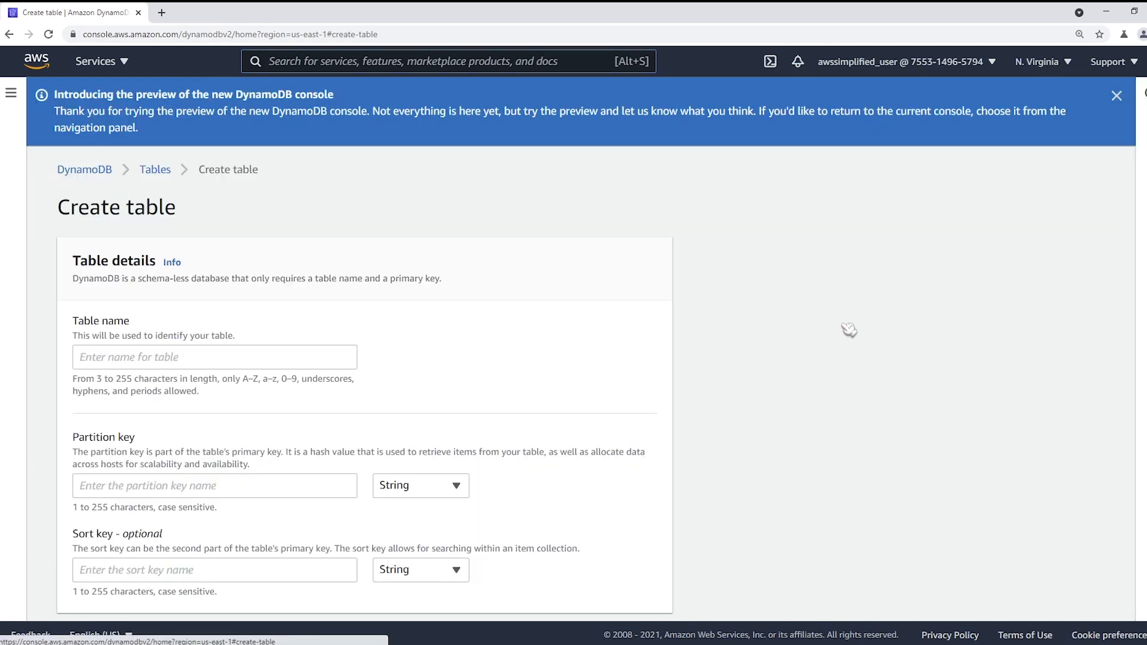
{"action": "scroll", "coordinate": [480, 362], "scroll_direction": "down", "scroll_amount": 3}
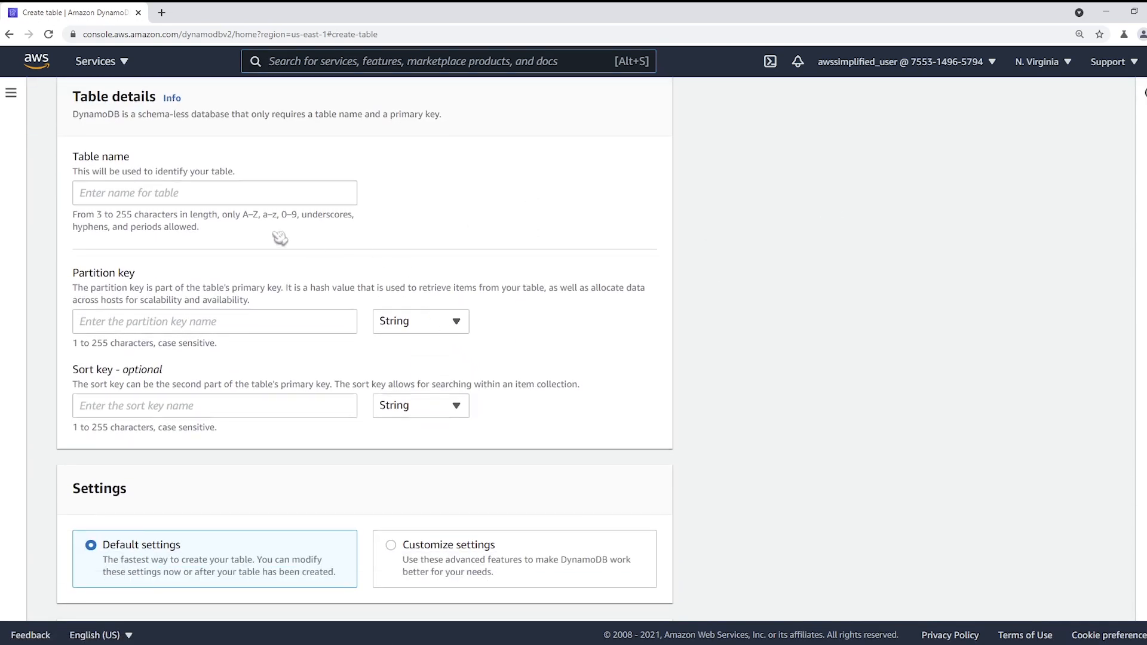
{"action": "left_click", "coordinate": [185, 197]}
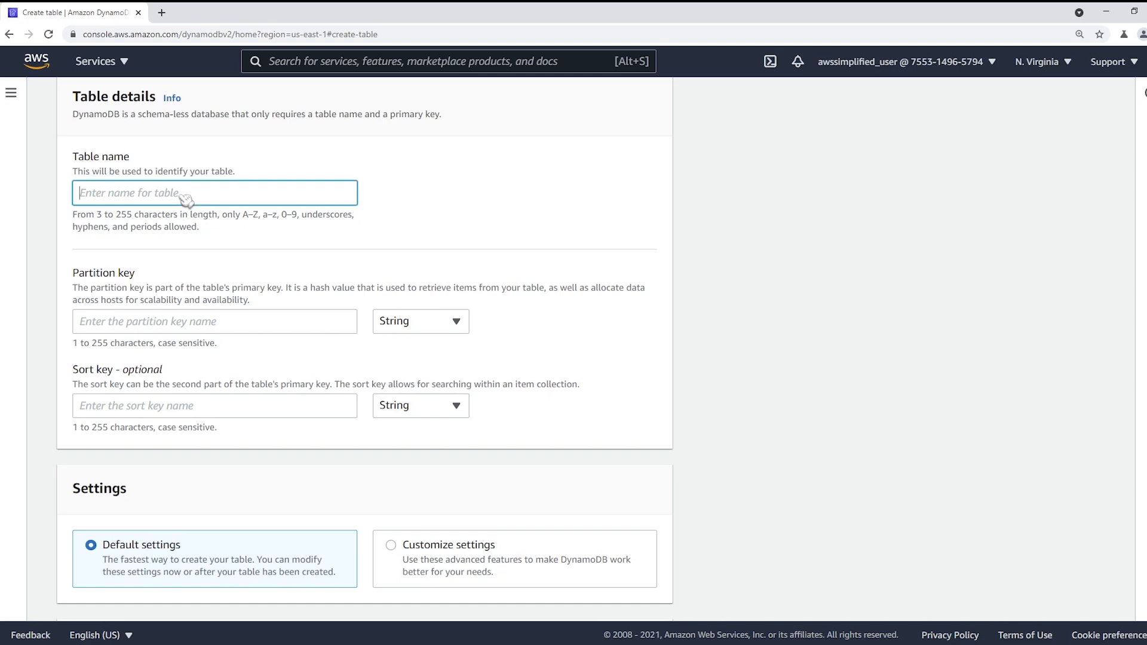
{"action": "type", "text": "Orders"}
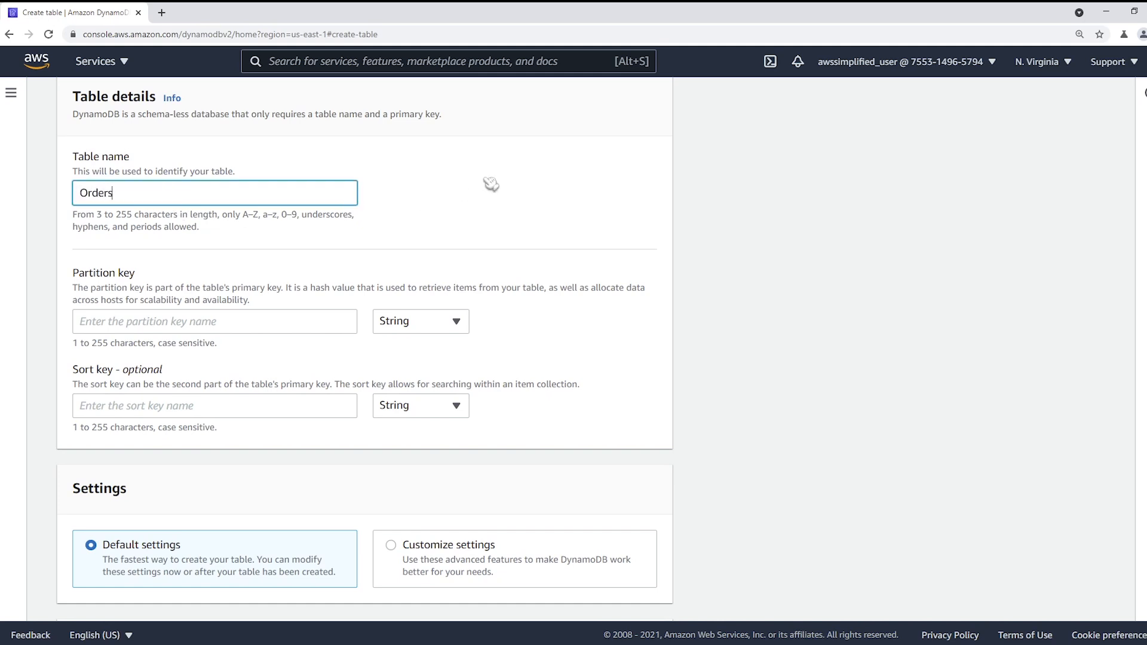
{"action": "left_click", "coordinate": [264, 322]}
{"action": "type", "text": "orderId"}
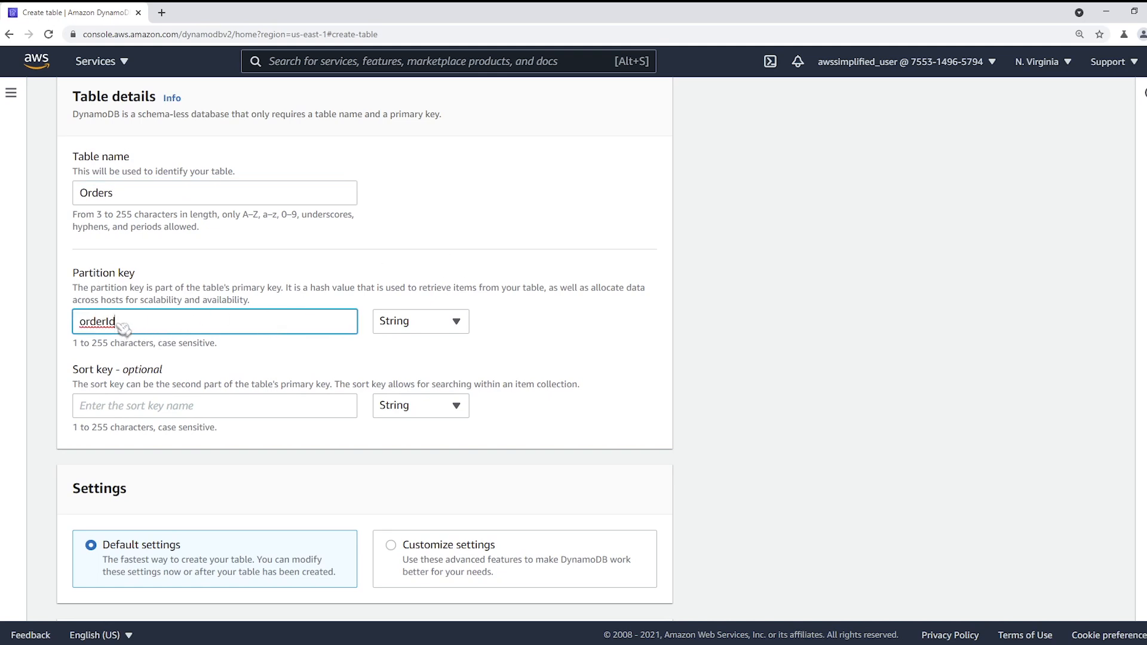
{"action": "left_click", "coordinate": [738, 410]}
Step: Create the Orders table with the default settings and no sort key
{"action": "scroll", "coordinate": [612, 453], "scroll_direction": "down", "scroll_amount": 2}
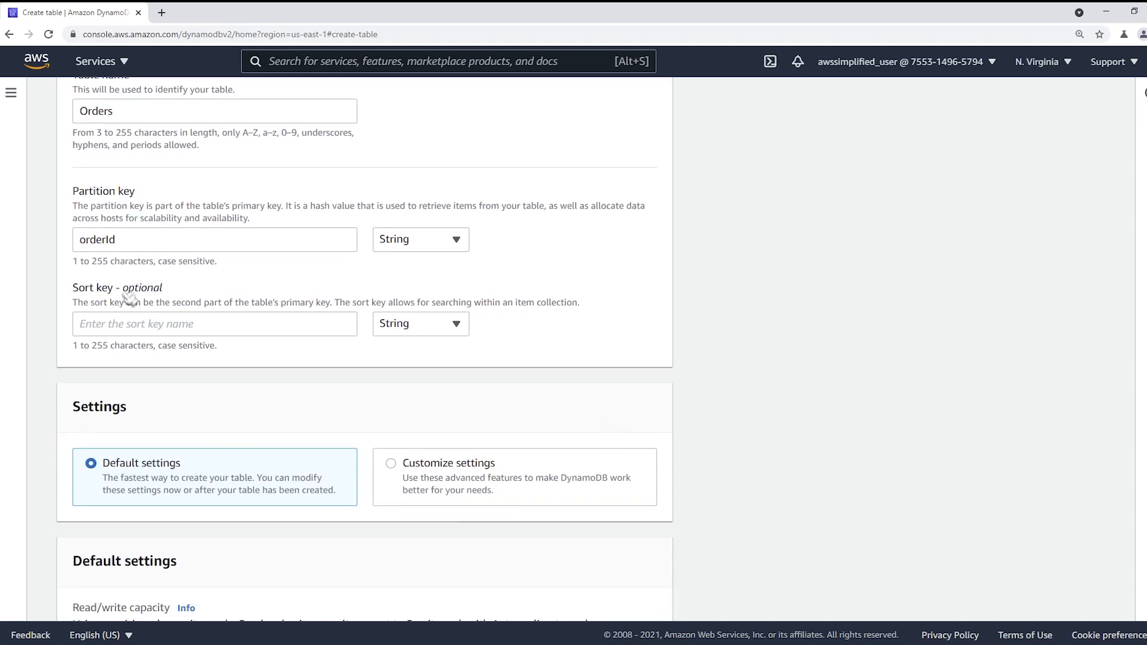
{"action": "scroll", "coordinate": [389, 461], "scroll_direction": "down", "scroll_amount": 3}
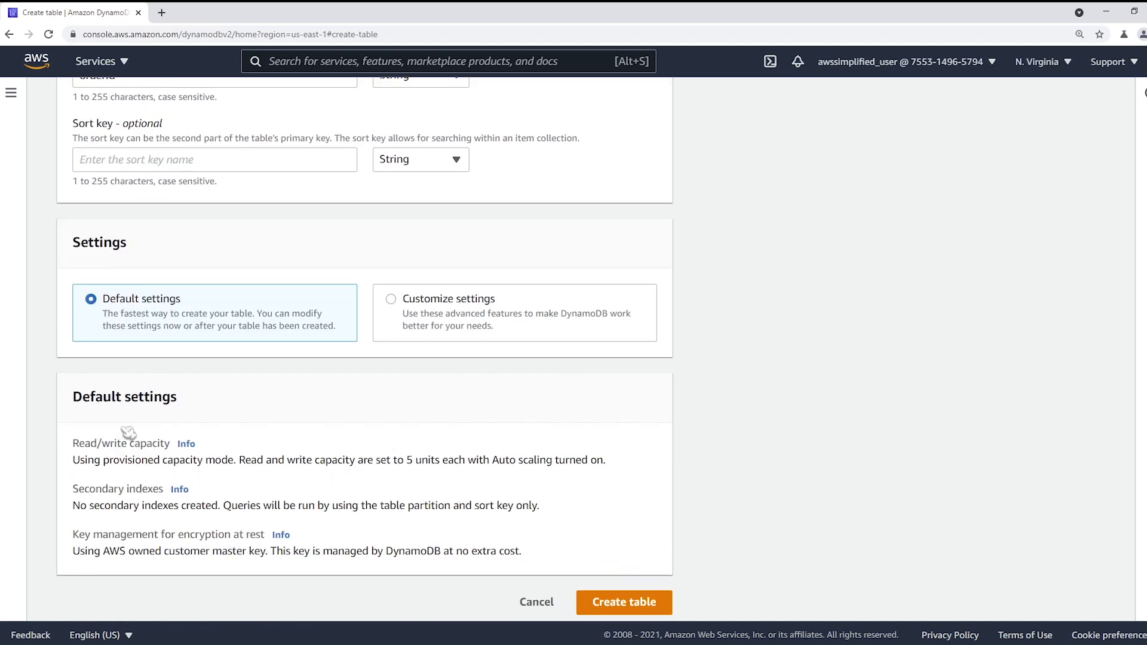
{"action": "left_click", "coordinate": [632, 591]}
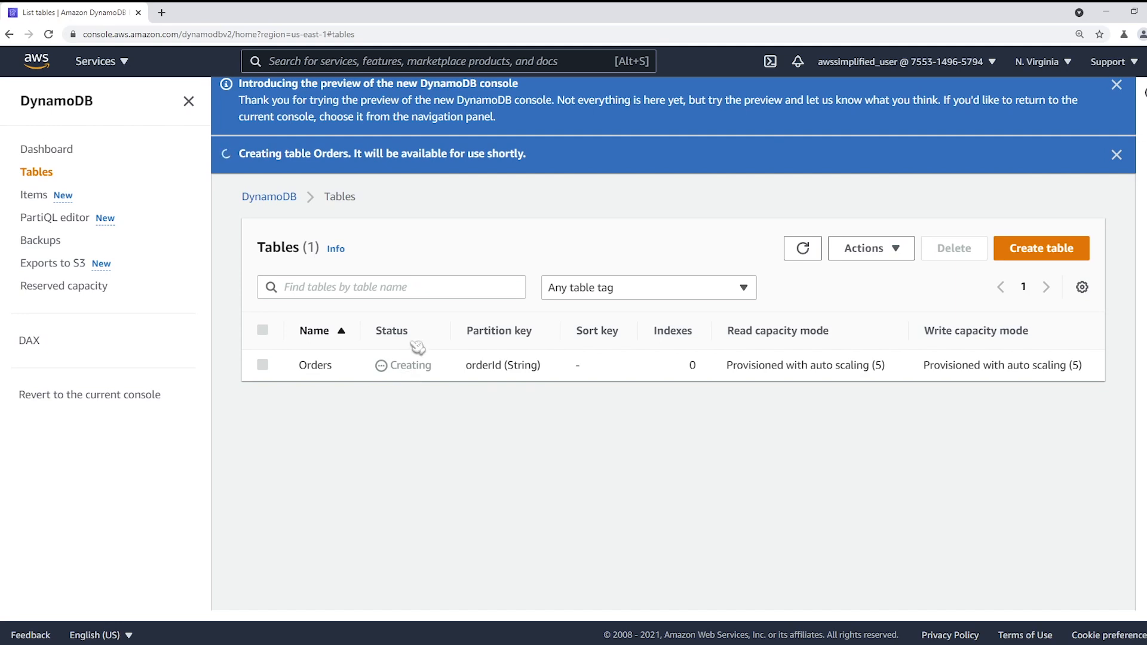
Step: Find the Lambda service in the console search and open it
{"action": "left_click", "coordinate": [391, 62]}
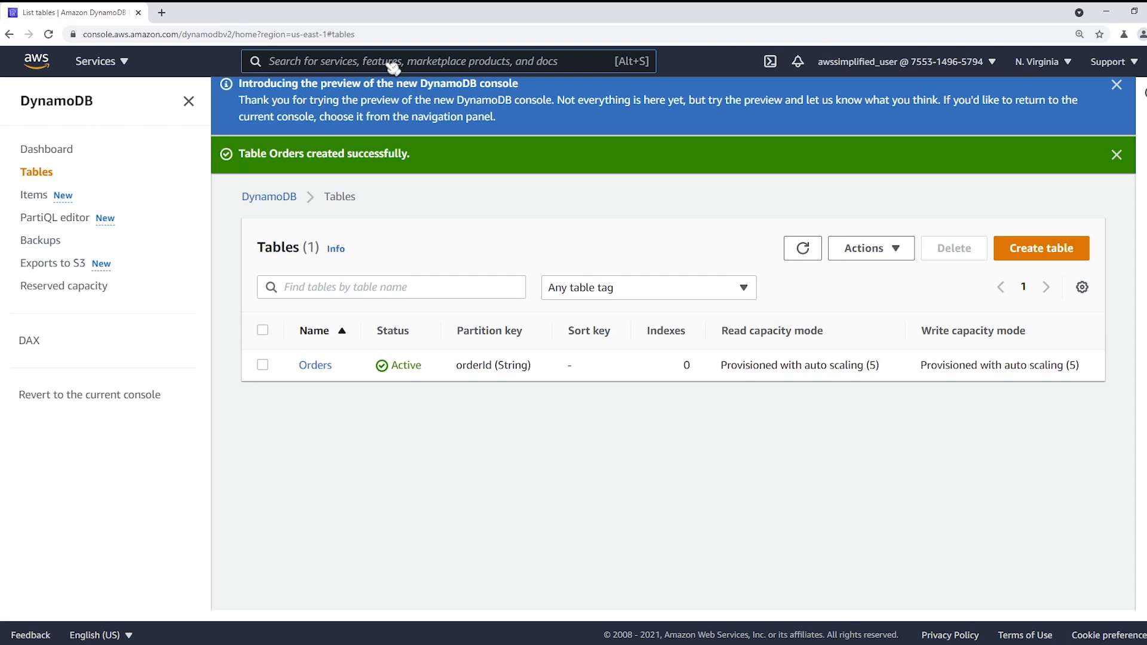
{"action": "type", "text": "Lambda"}
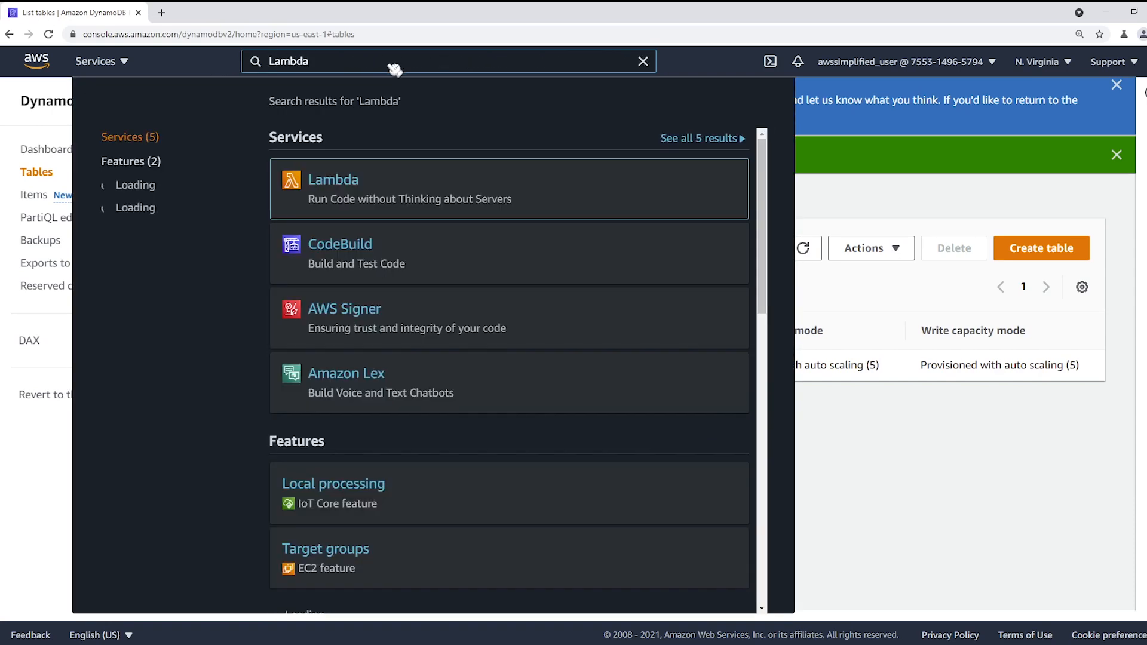
{"action": "left_click", "coordinate": [335, 183]}
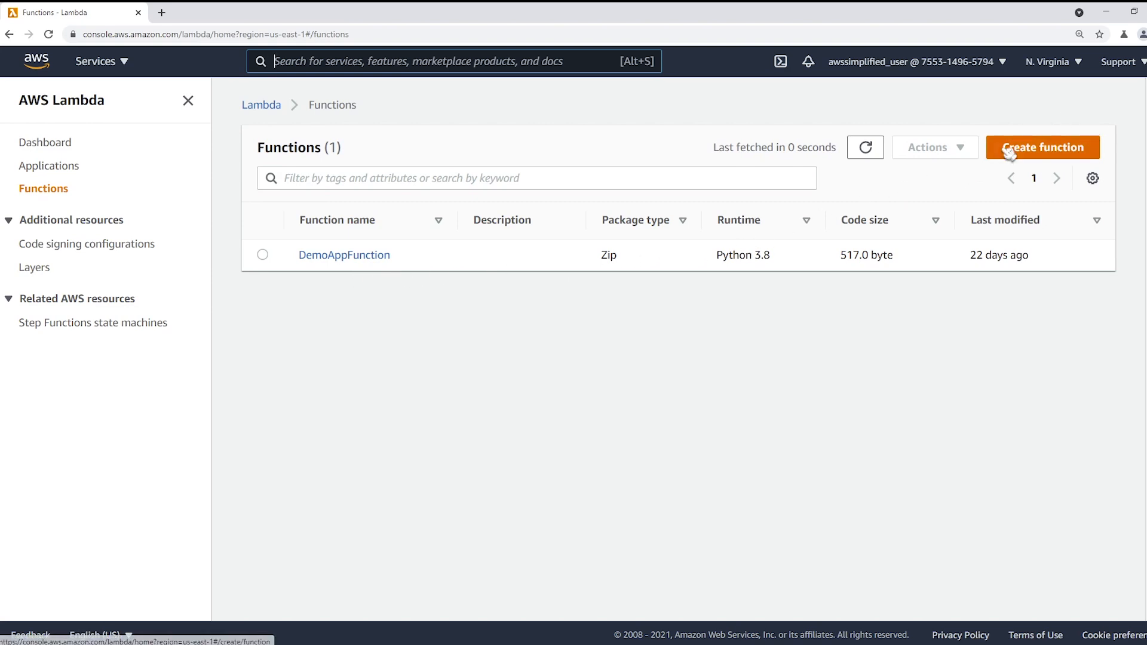
Step: Start a new Lambda function authored from scratch and name it StreamProcessor
{"action": "left_click", "coordinate": [1054, 154]}
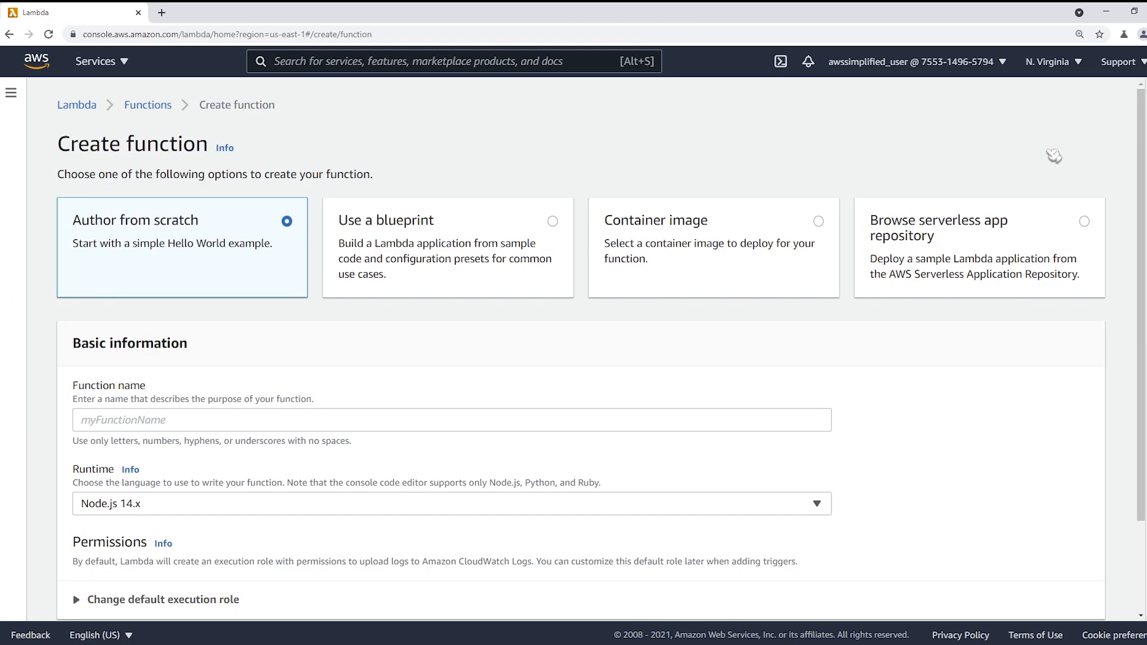
{"action": "scroll", "coordinate": [393, 285], "scroll_direction": "down", "scroll_amount": 1}
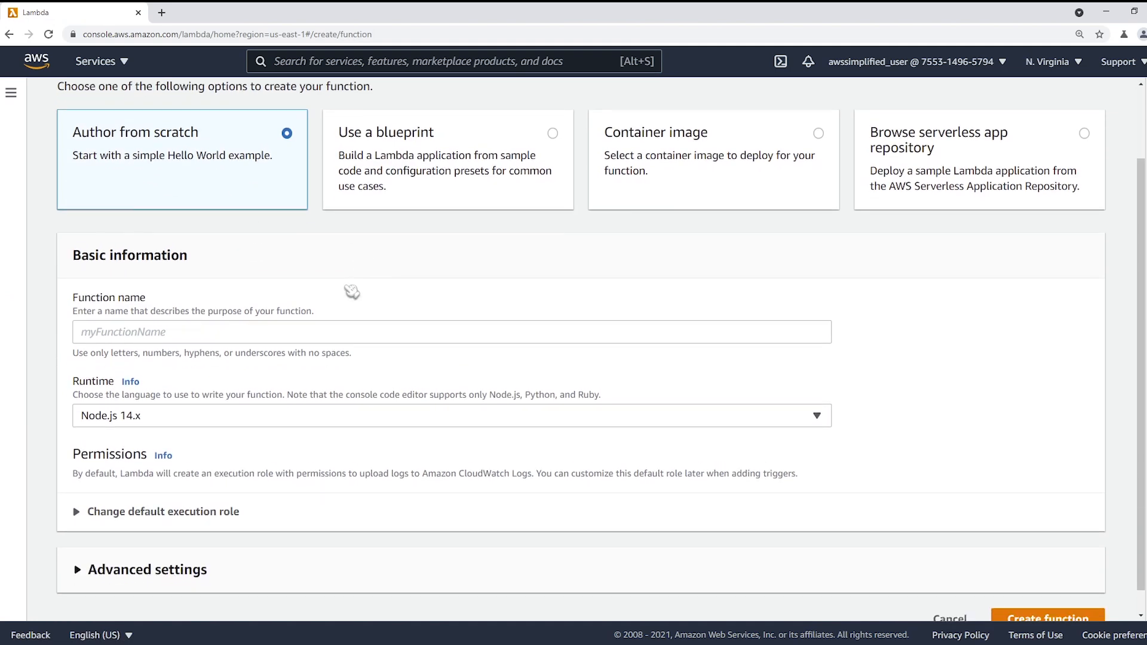
{"action": "scroll", "coordinate": [372, 282], "scroll_direction": "down", "scroll_amount": 1}
{"action": "left_click", "coordinate": [181, 306]}
{"action": "type", "text": "StreamProcessor"}
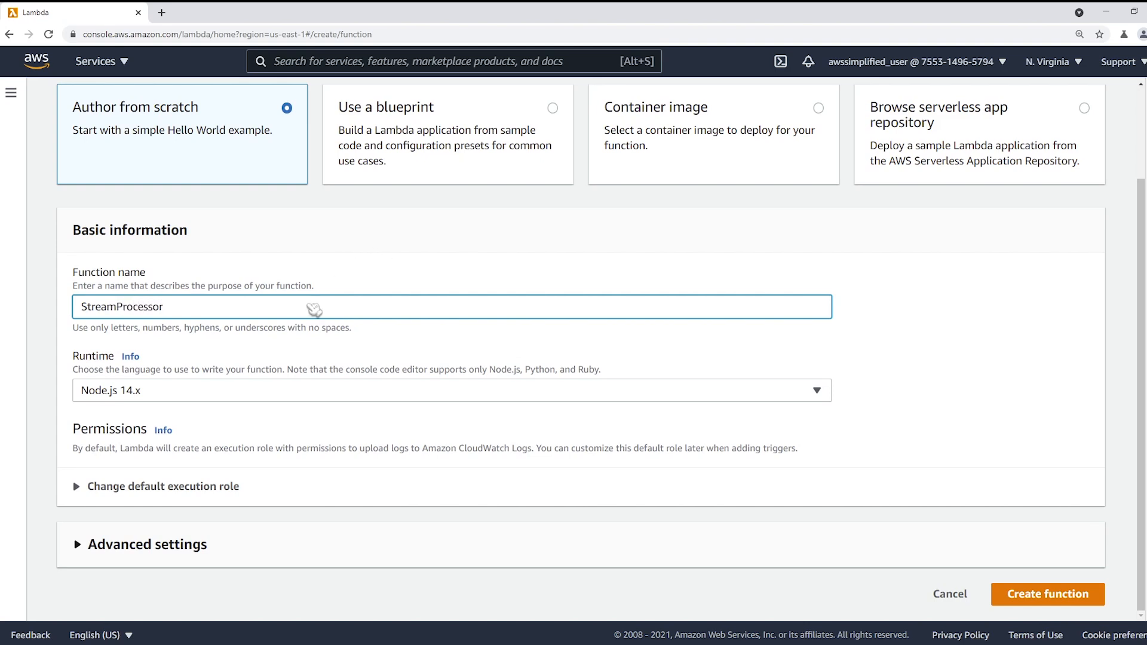
Step: Set the StreamProcessor function's runtime to Python 3.7
{"action": "left_click", "coordinate": [245, 392]}
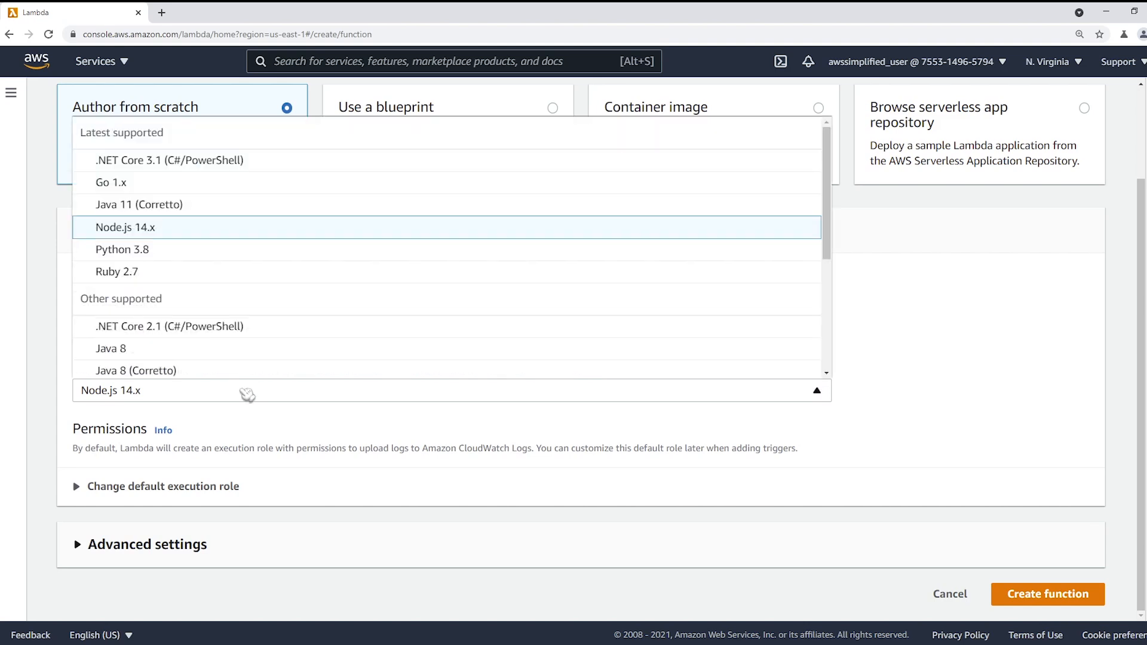
{"action": "scroll", "coordinate": [398, 317], "scroll_direction": "up", "scroll_amount": 2}
{"action": "scroll", "coordinate": [378, 448], "scroll_direction": "down", "scroll_amount": 4}
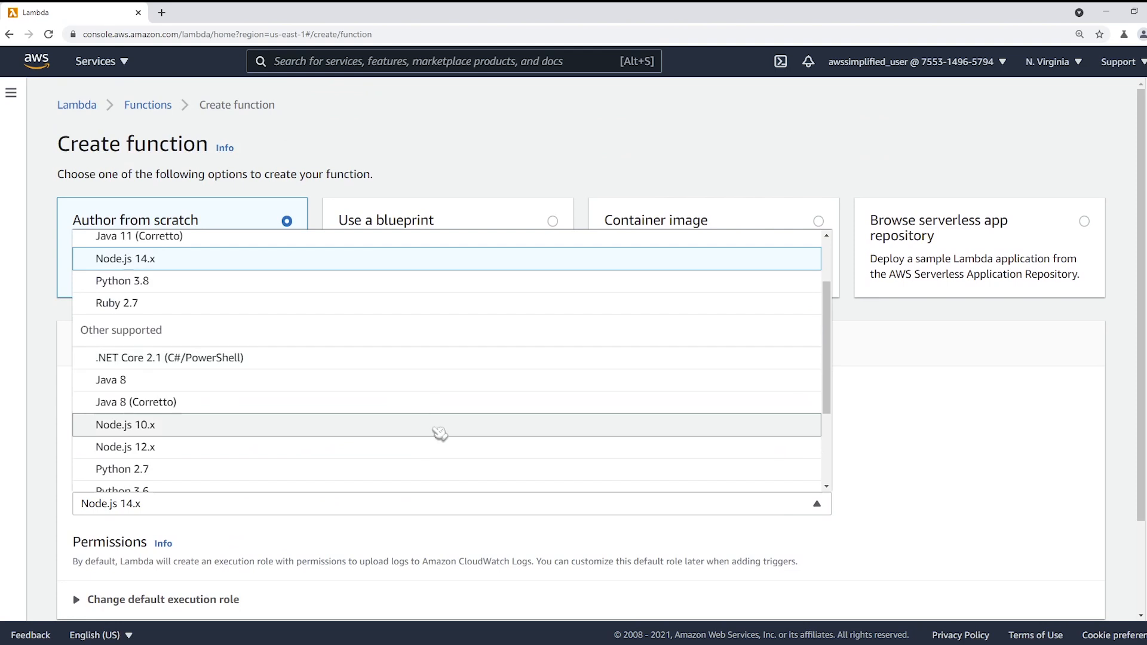
{"action": "left_click", "coordinate": [182, 382]}
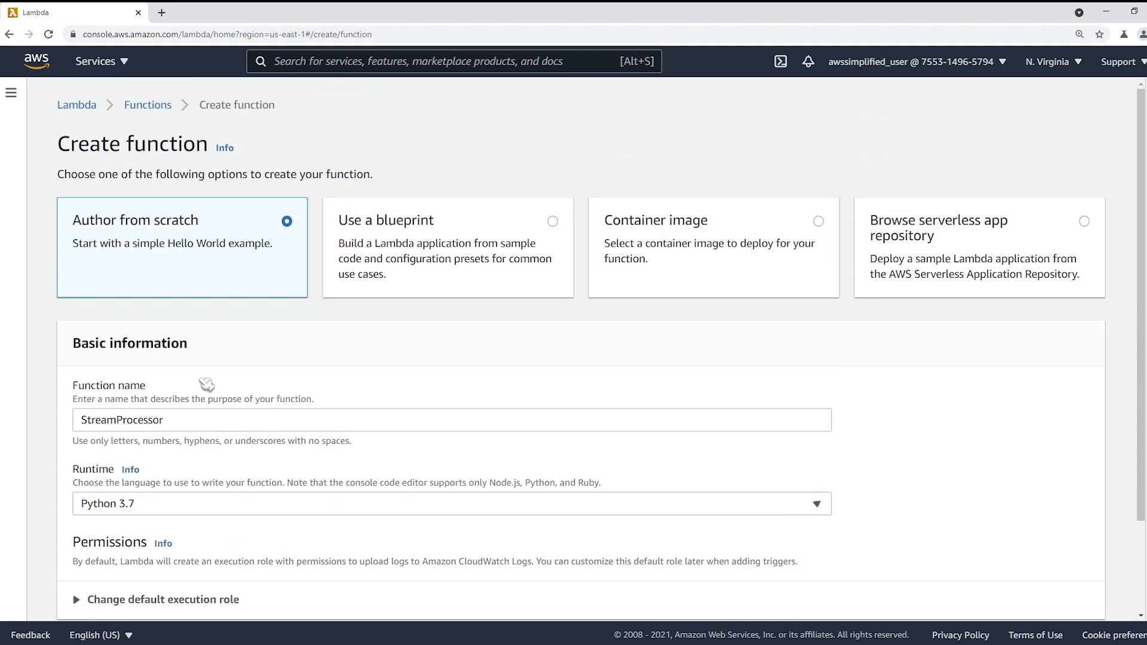
Step: Expand the default execution role options and choose to create a new role from AWS policy templates
{"action": "scroll", "coordinate": [861, 468], "scroll_direction": "down", "scroll_amount": 2}
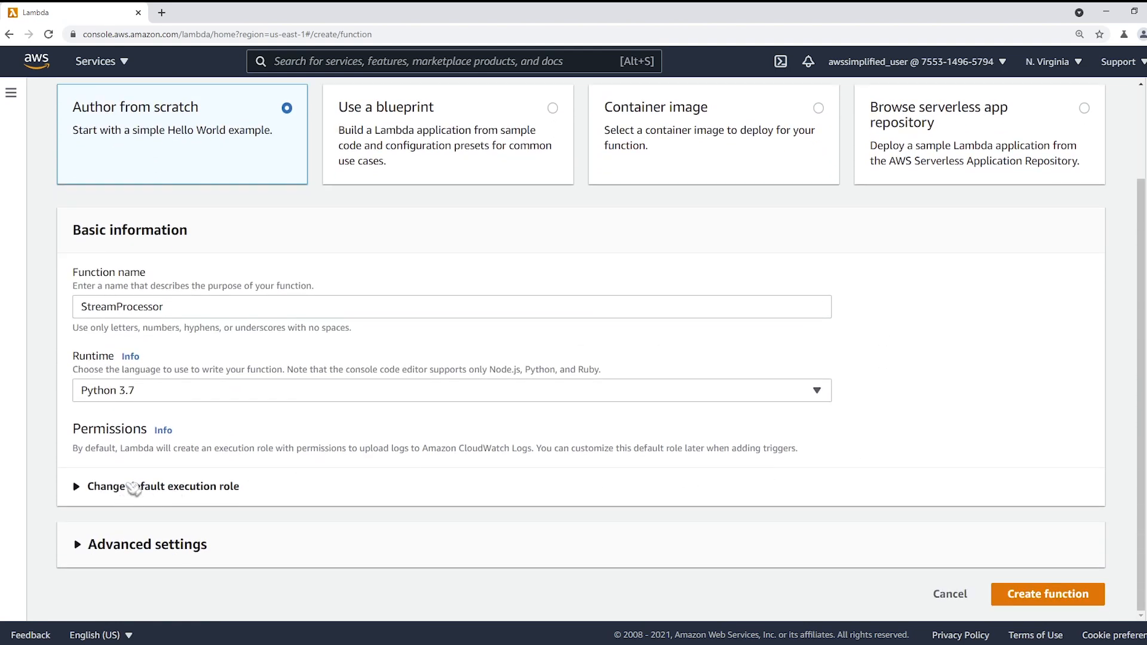
{"action": "left_click", "coordinate": [136, 490]}
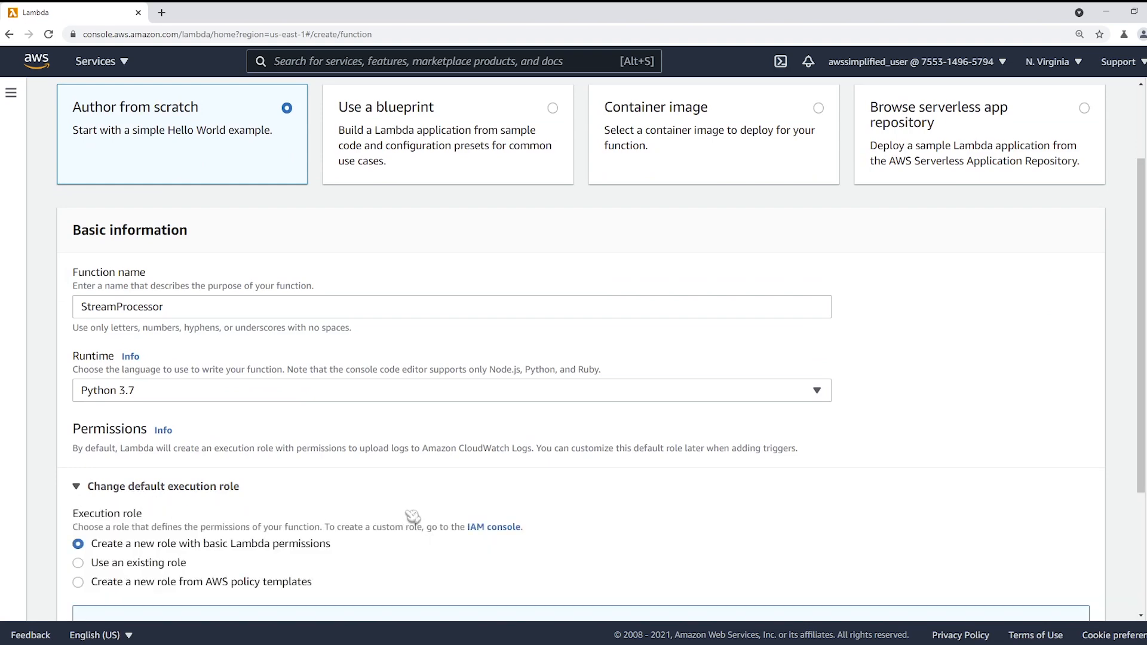
{"action": "scroll", "coordinate": [406, 517], "scroll_direction": "down", "scroll_amount": 1}
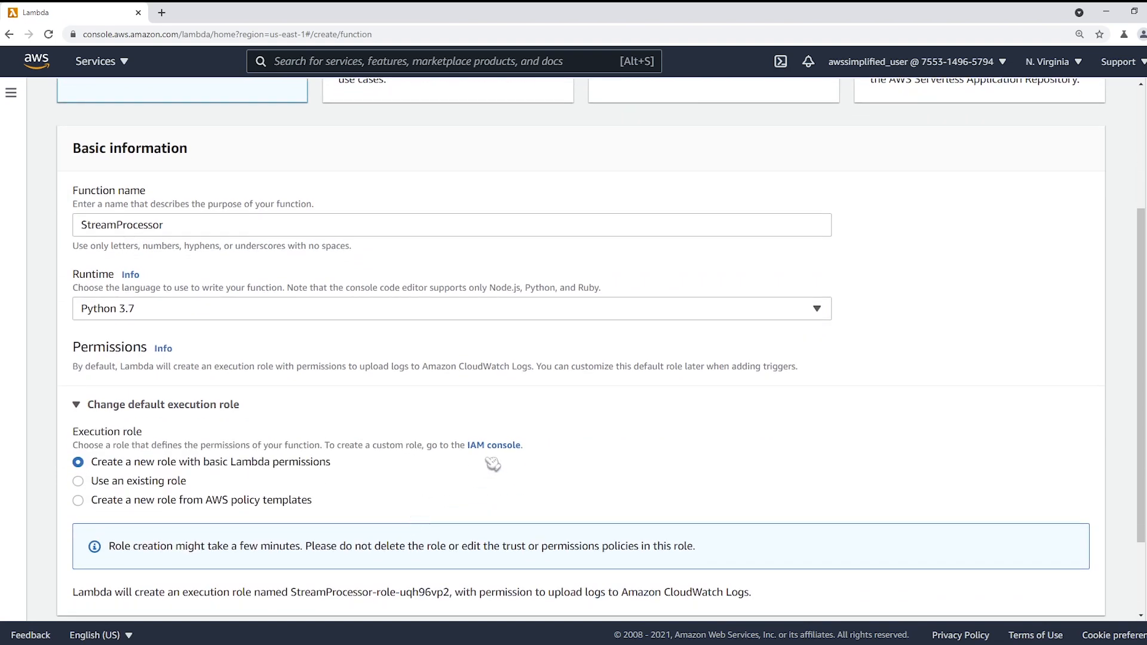
{"action": "scroll", "coordinate": [491, 464], "scroll_direction": "down", "scroll_amount": 1}
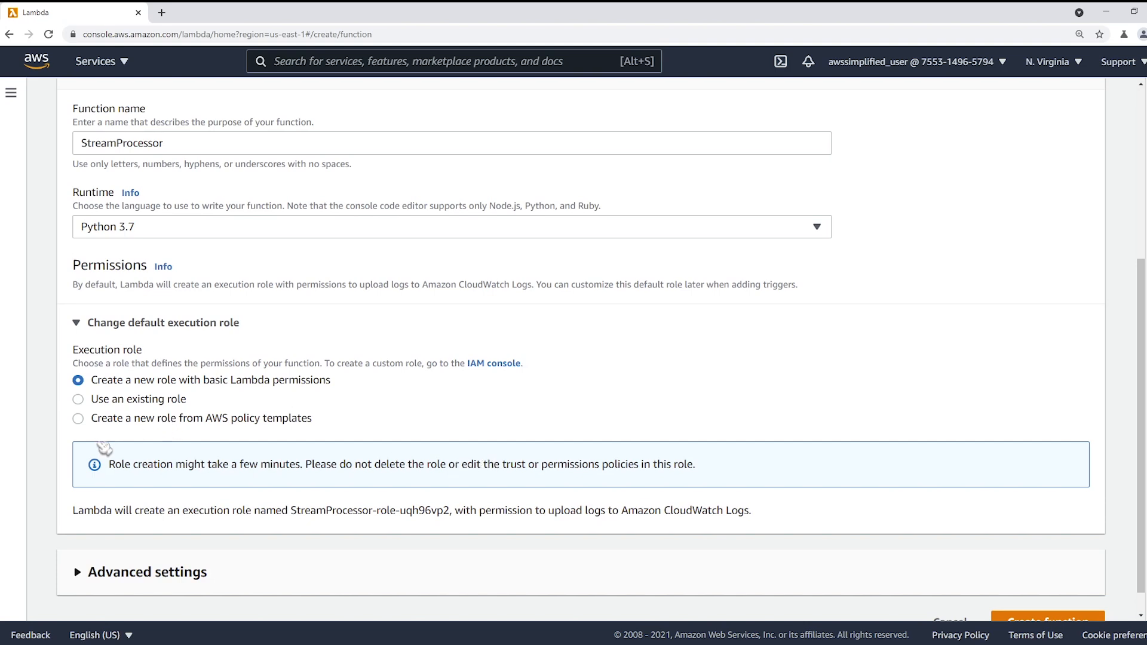
{"action": "left_click", "coordinate": [94, 423]}
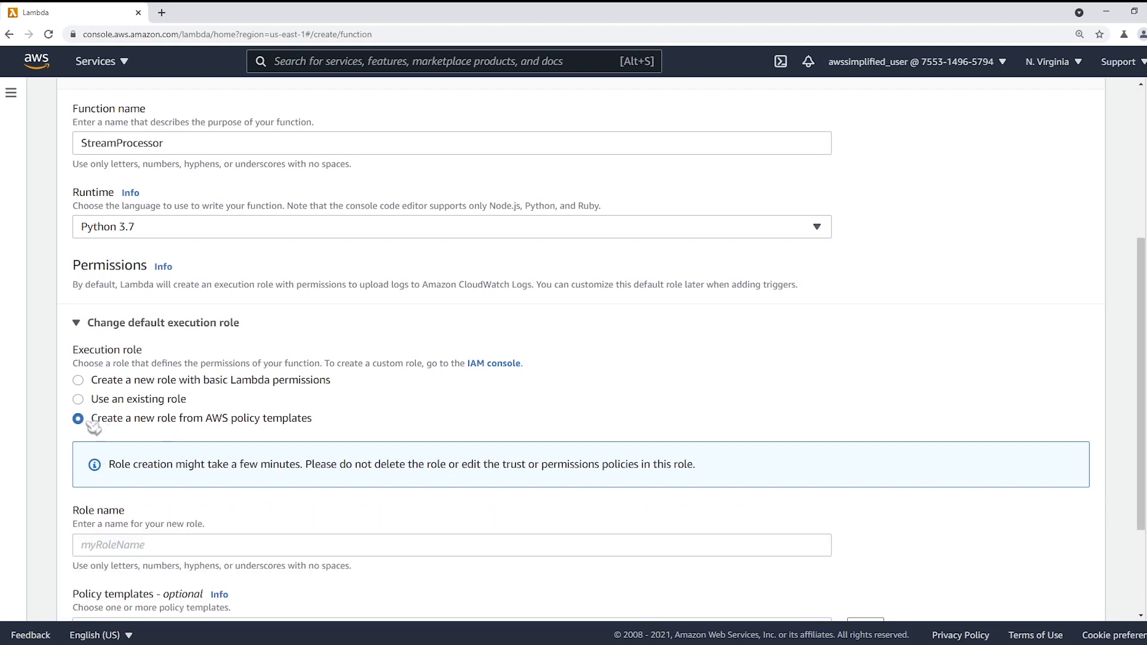
Step: Search the execution role's policy templates for "fireho", then close the template list without selecting one
{"action": "scroll", "coordinate": [277, 356], "scroll_direction": "down", "scroll_amount": 1}
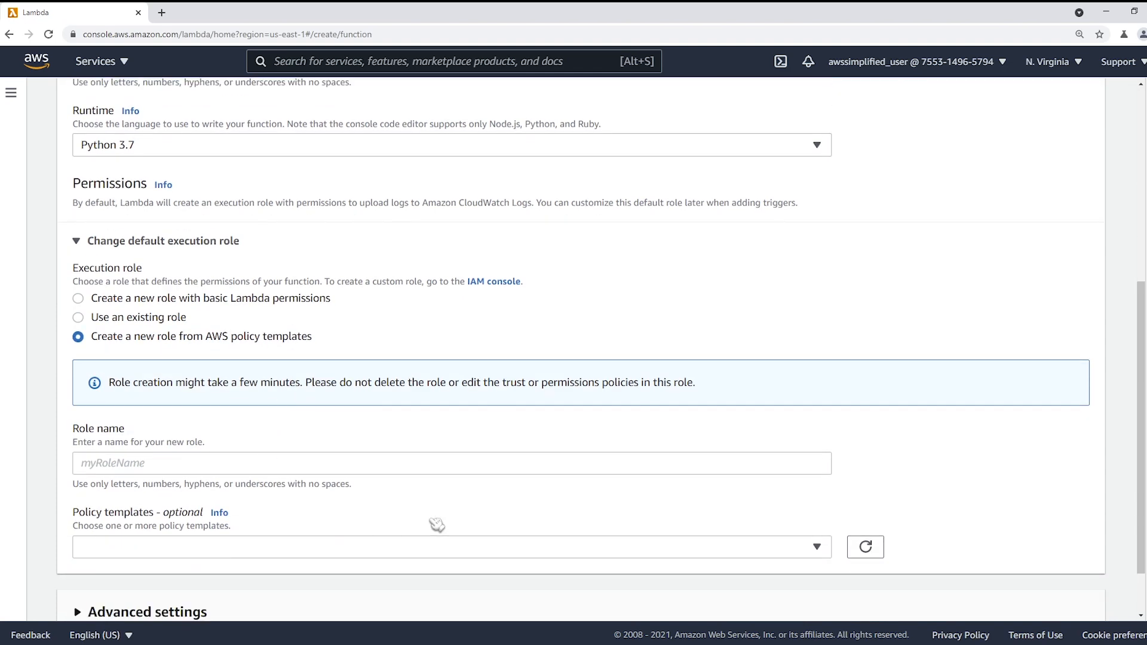
{"action": "left_click", "coordinate": [813, 547]}
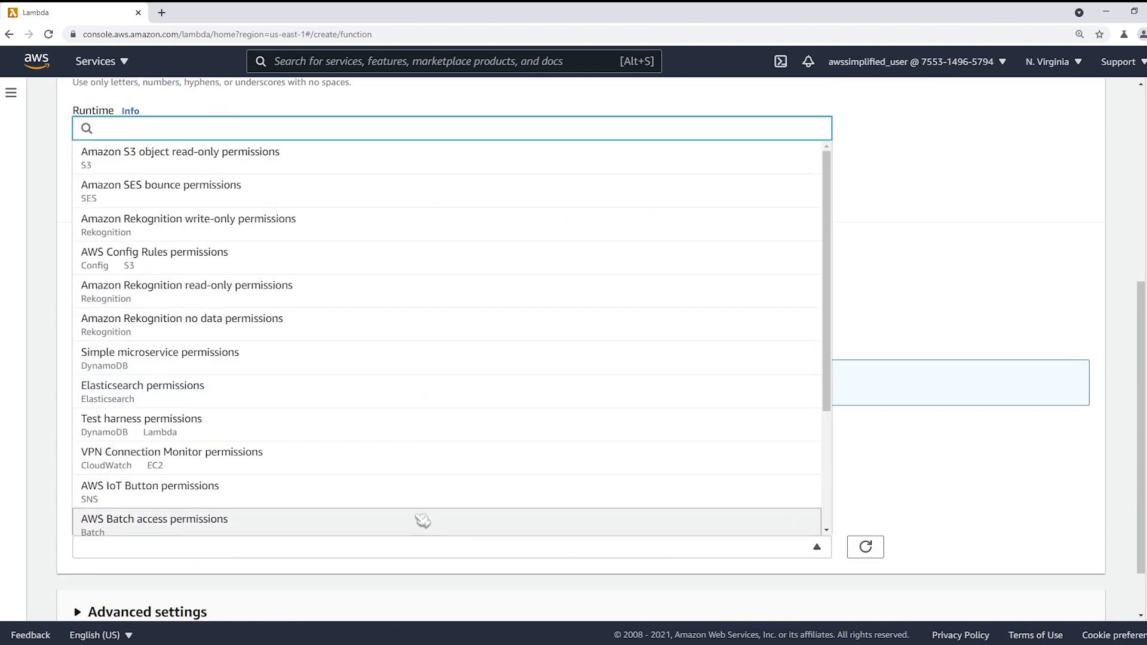
{"action": "type", "text": "fi"}
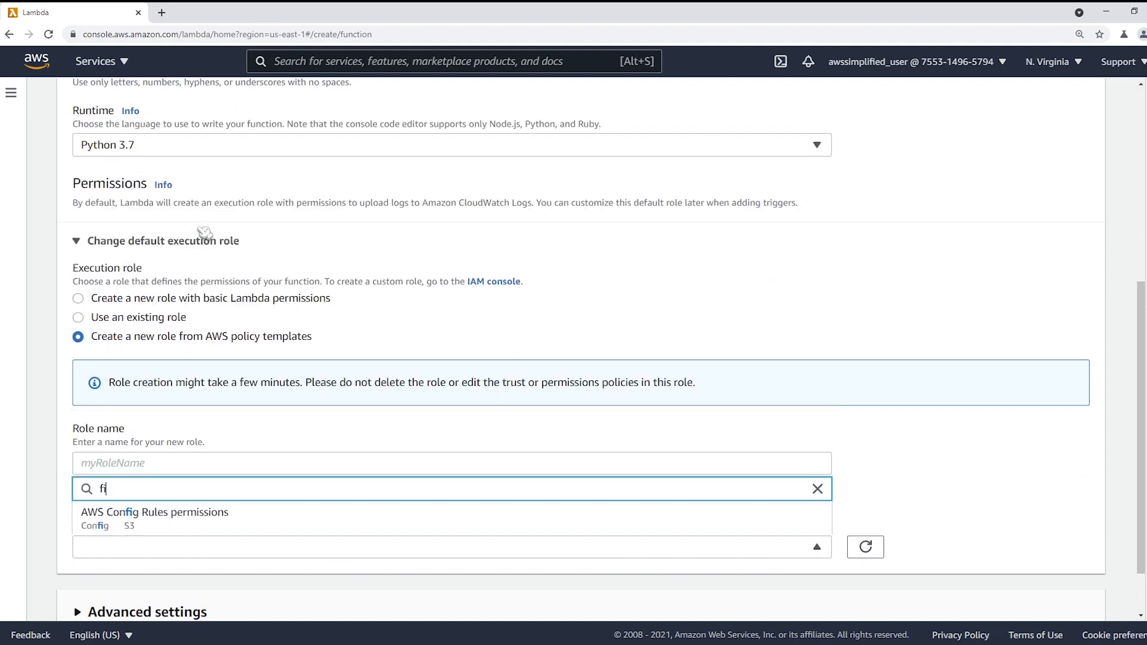
{"action": "type", "text": "reho"}
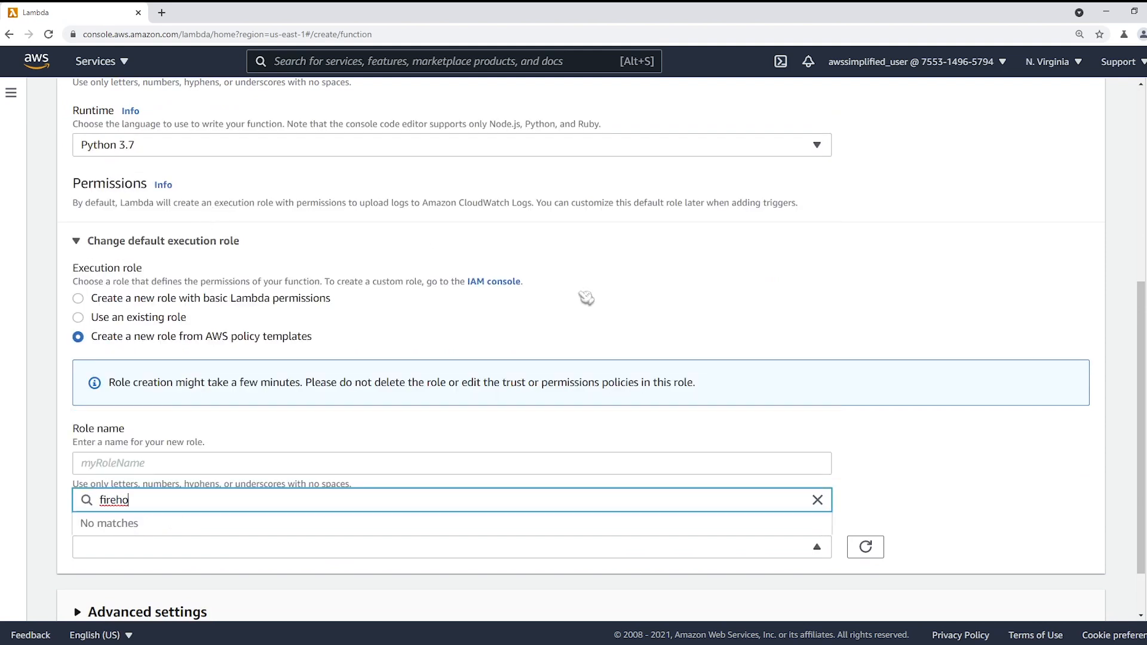
{"action": "left_click", "coordinate": [849, 425]}
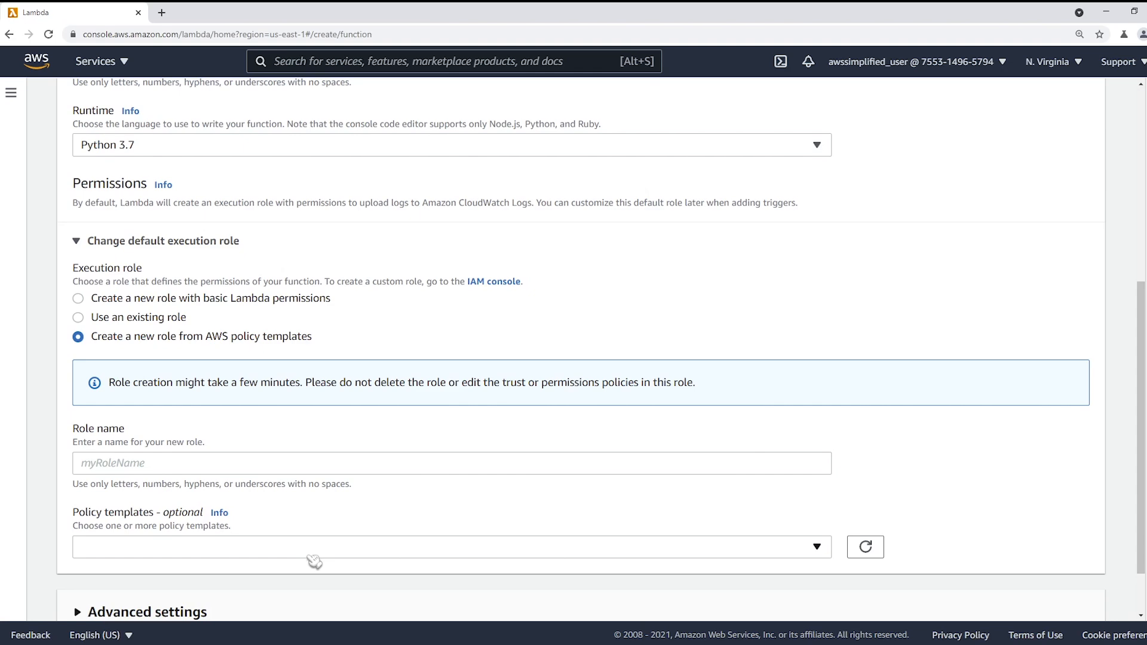
Step: Duplicate the Lambda browser tab and open the Roles list of the IAM service in the copy
{"action": "right_click", "coordinate": [90, 18]}
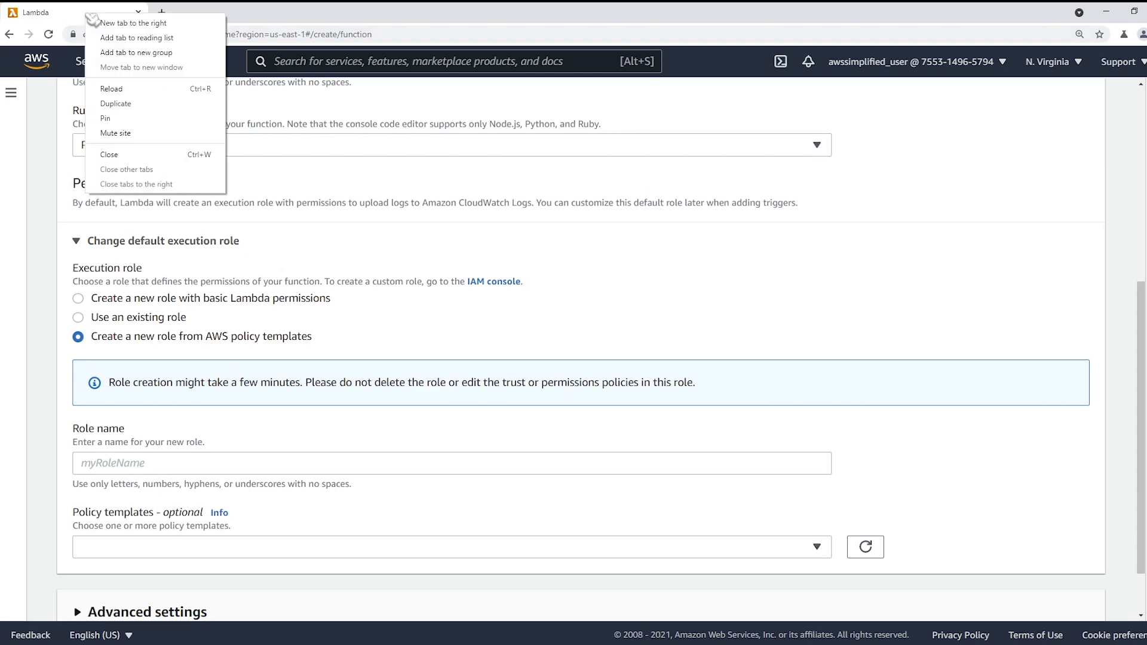
{"action": "left_click", "coordinate": [141, 103]}
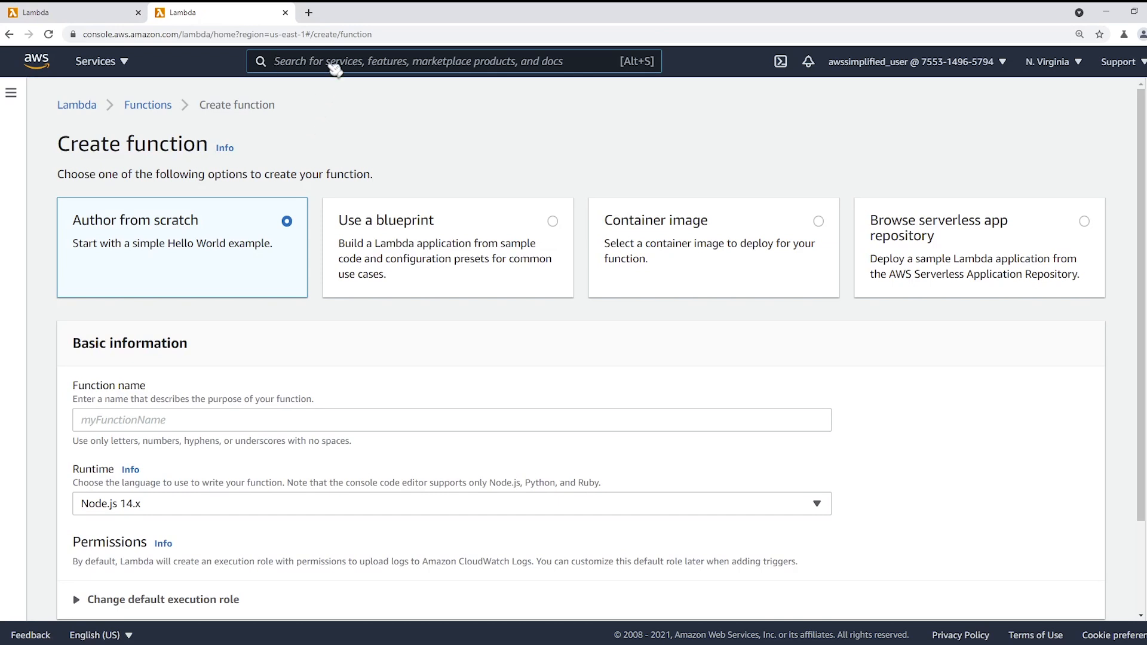
{"action": "left_click", "coordinate": [328, 62]}
{"action": "type", "text": "i"}
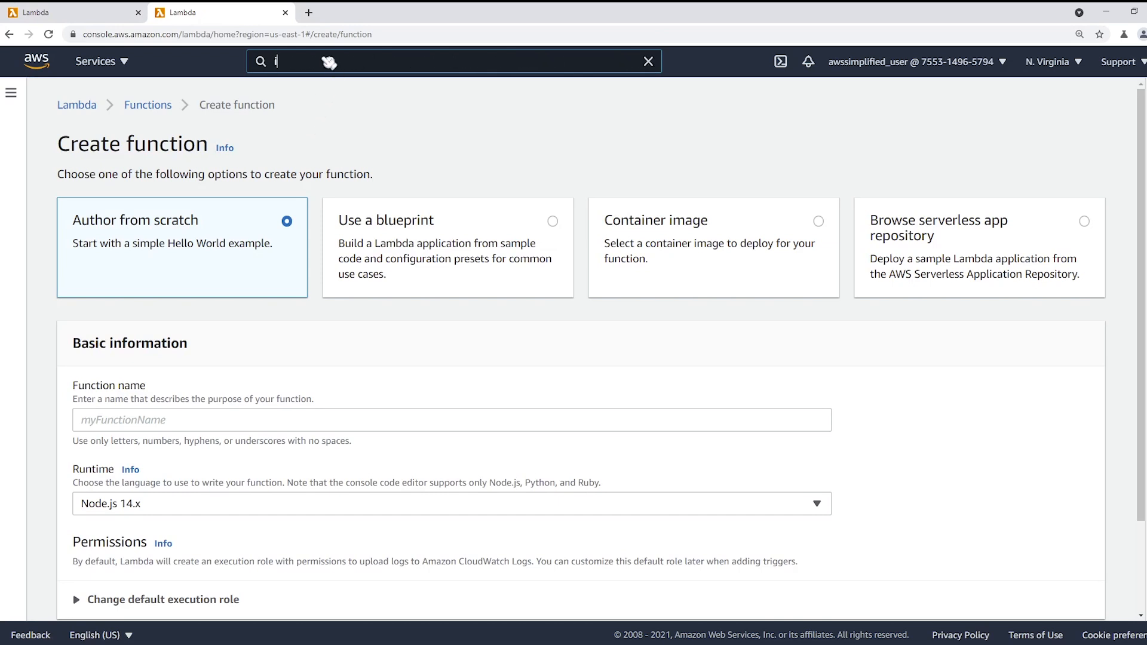
{"action": "type", "text": "am"}
{"action": "left_click", "coordinate": [332, 182]}
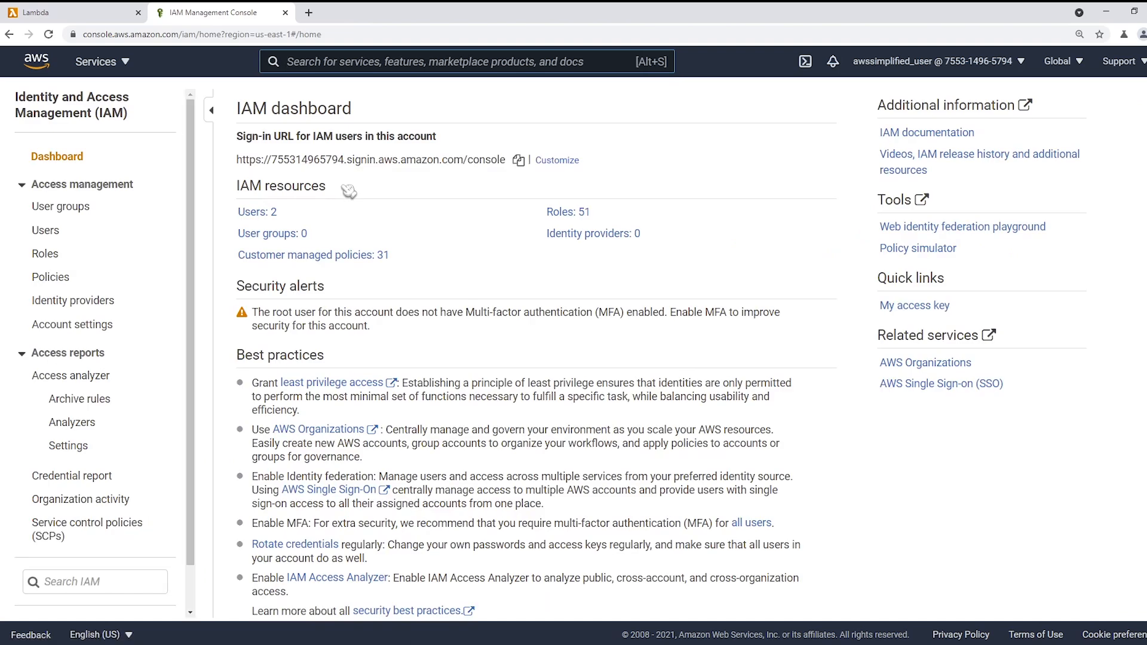
{"action": "left_click", "coordinate": [50, 256]}
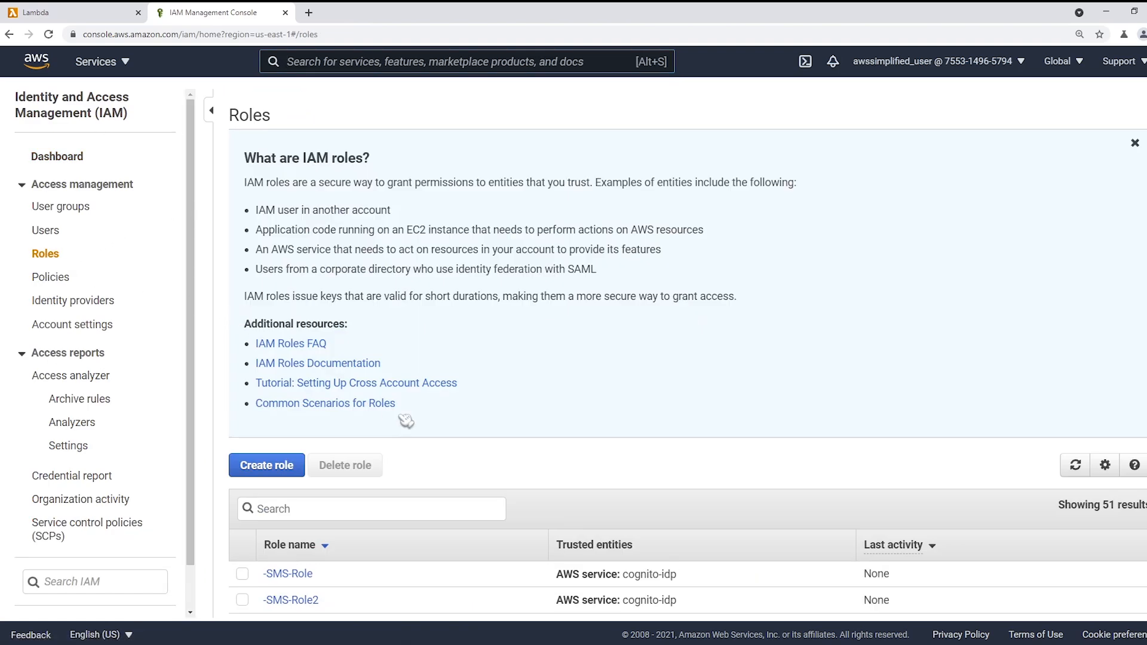
{"action": "scroll", "coordinate": [406, 421], "scroll_direction": "down", "scroll_amount": 3}
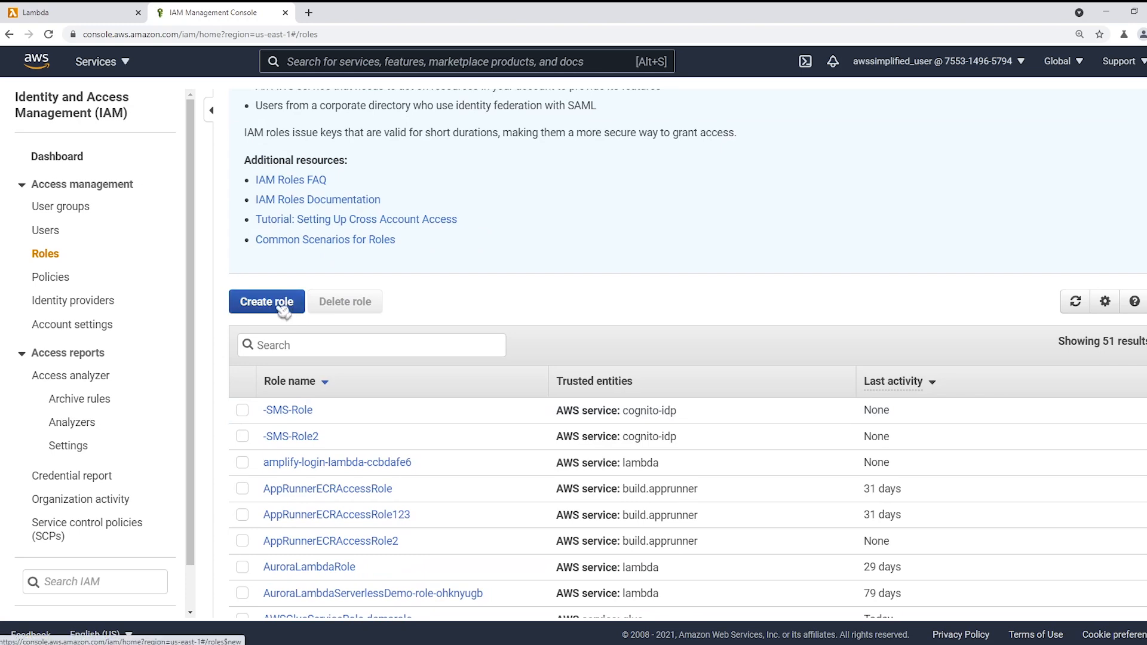
Step: Start a new IAM role for an AWS service with the Lambda use case and proceed to its permissions policies
{"action": "left_click", "coordinate": [281, 310]}
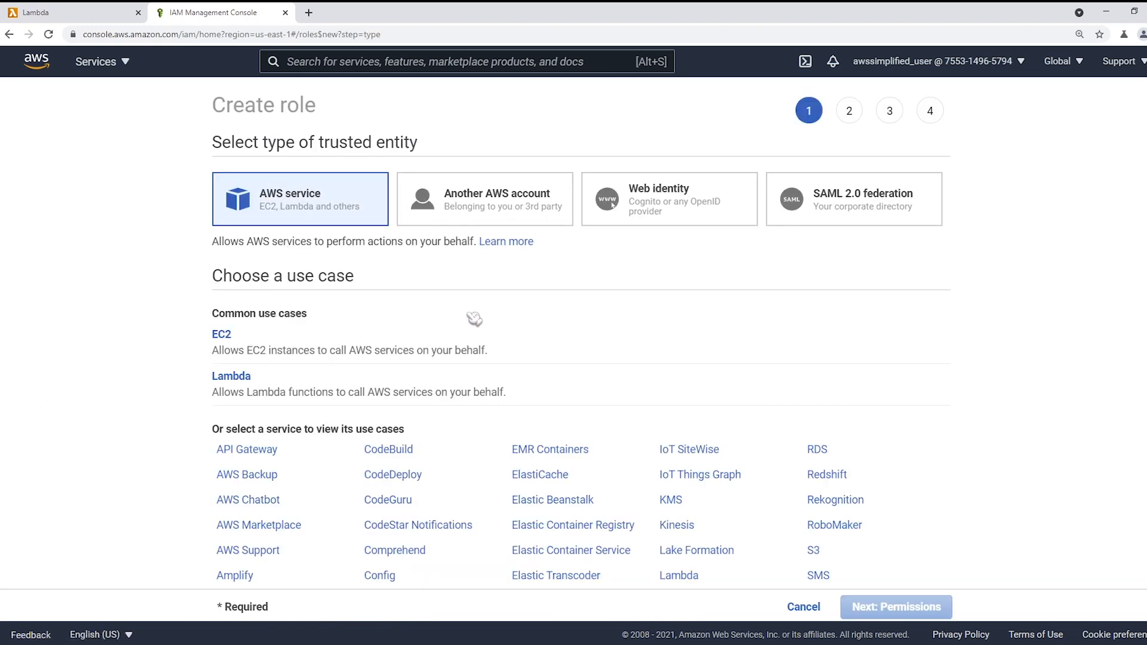
{"action": "scroll", "coordinate": [473, 316], "scroll_direction": "down", "scroll_amount": 1}
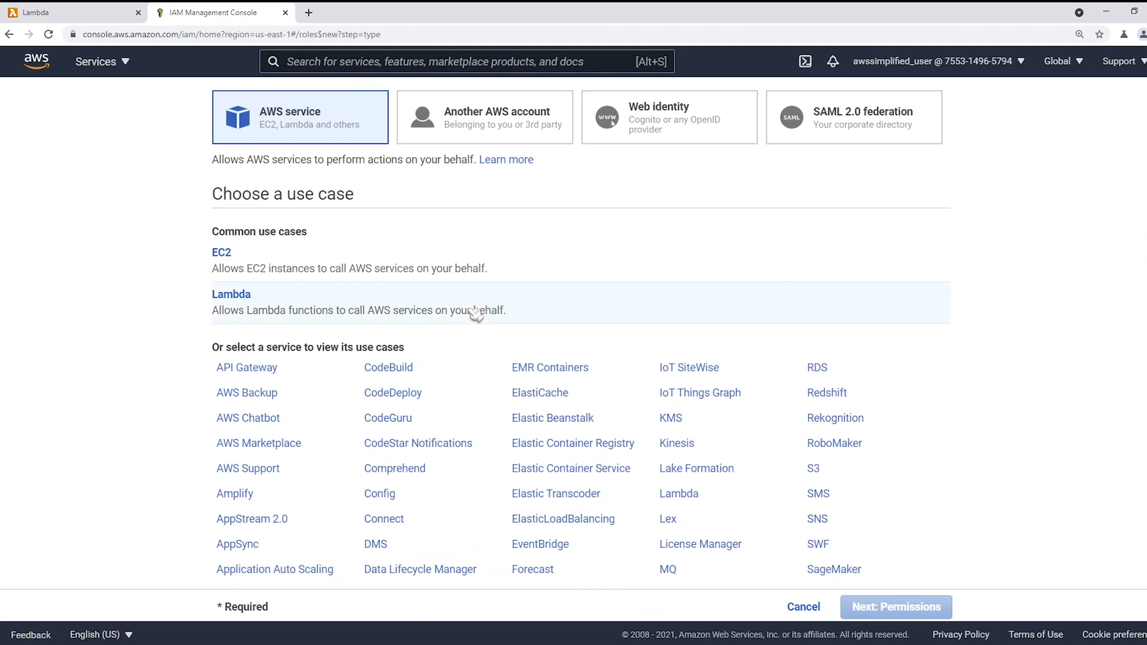
{"action": "key", "text": "ctrl+f"}
{"action": "type", "text": "firehose"}
{"action": "key", "text": "Escape"}
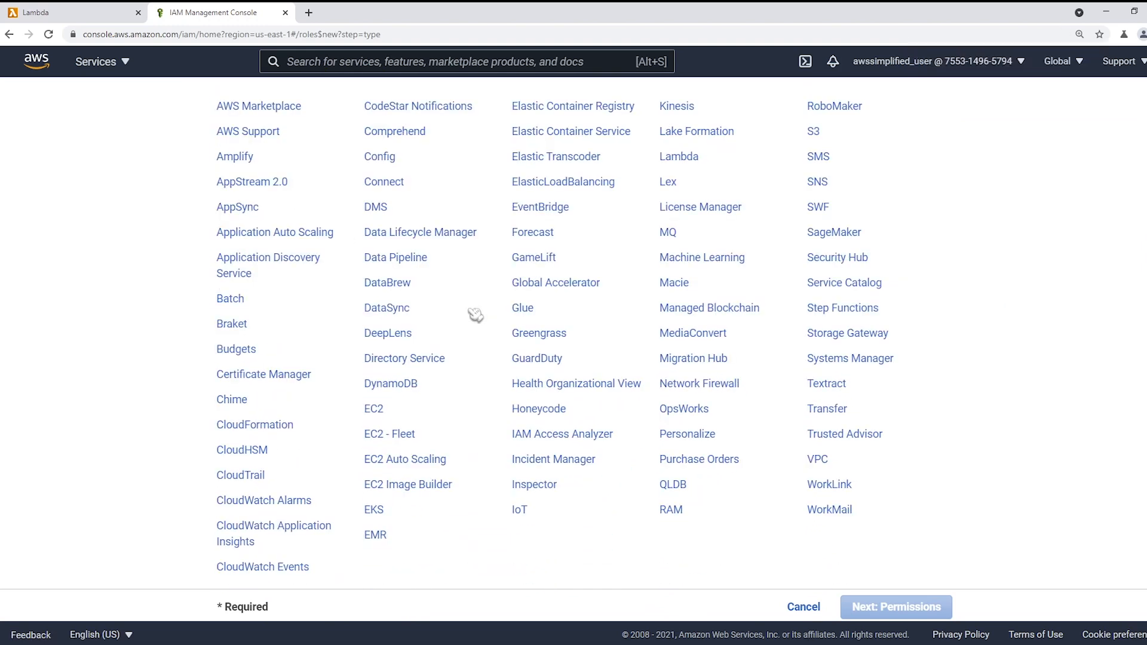
{"action": "scroll", "coordinate": [513, 373], "scroll_direction": "up", "scroll_amount": 7}
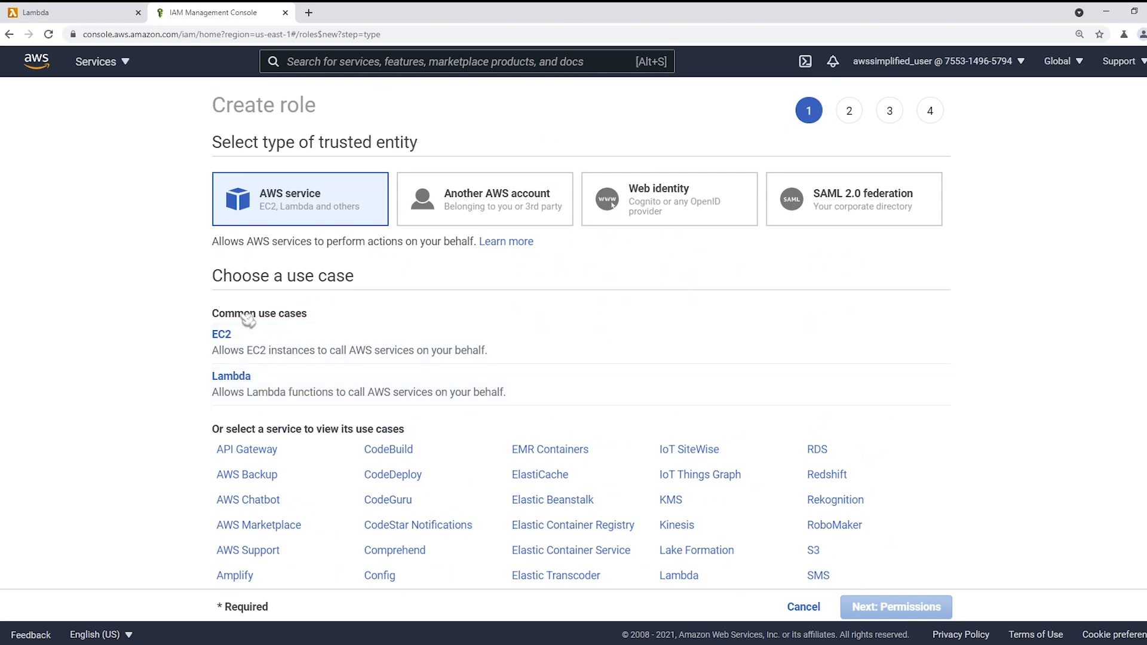
{"action": "left_click", "coordinate": [243, 385]}
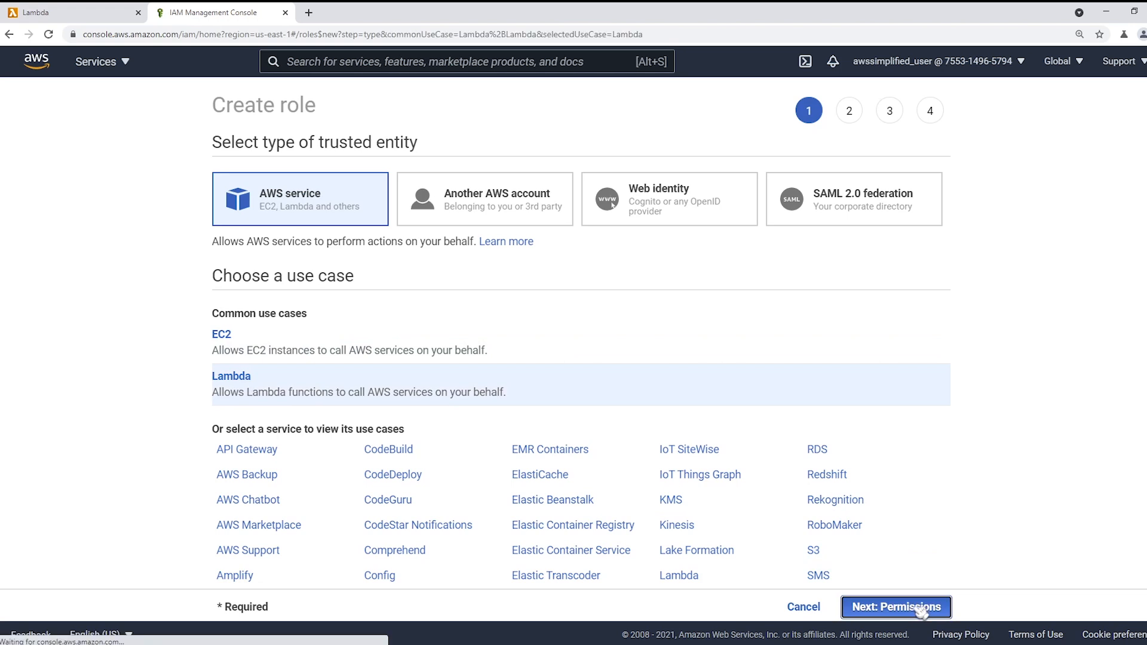
{"action": "left_click", "coordinate": [897, 607]}
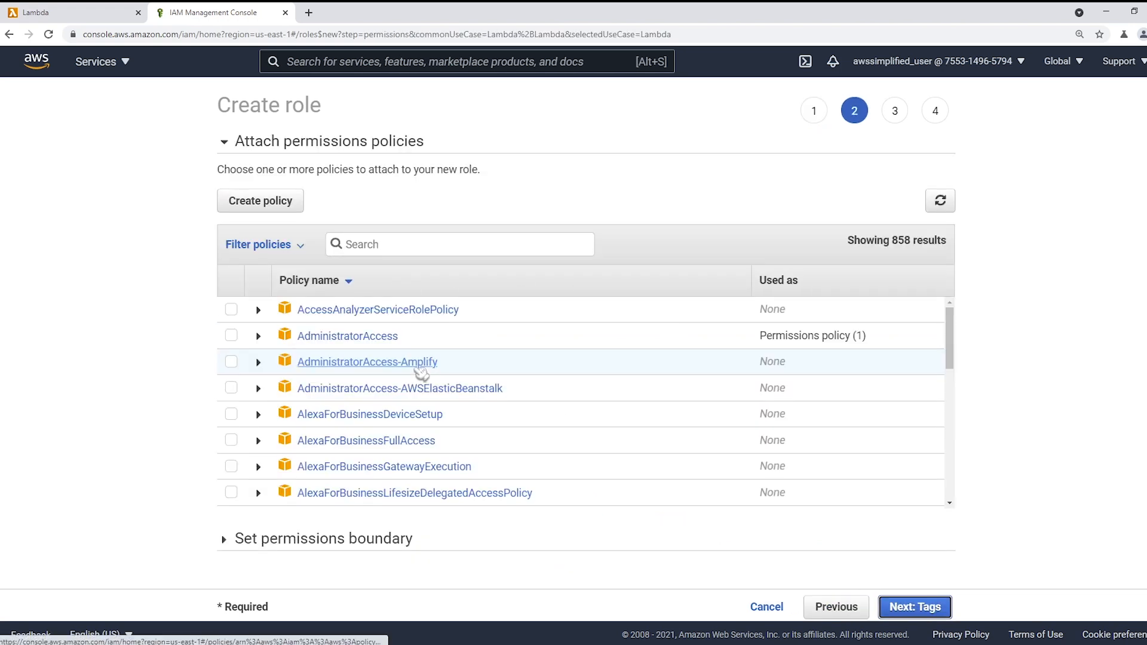
Step: Search the permissions policies for "firehose", review the JSON of AmazonKinesisFirehoseFullAccess and select that policy
{"action": "left_click", "coordinate": [460, 249]}
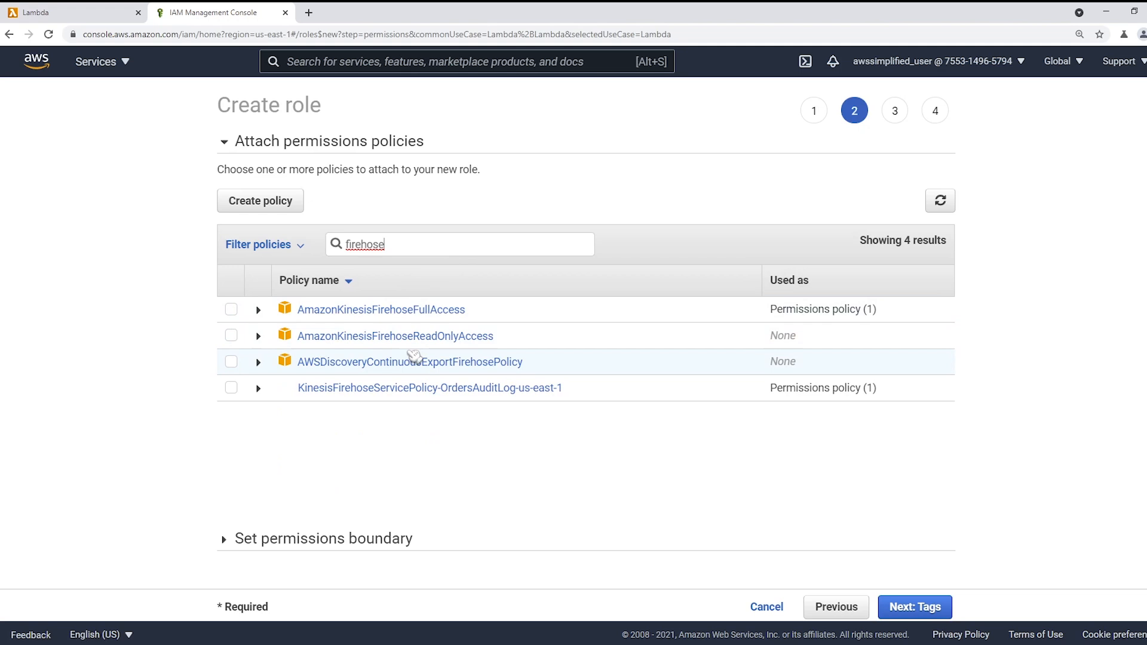
{"action": "left_click", "coordinate": [260, 311]}
{"action": "left_click", "coordinate": [369, 394]}
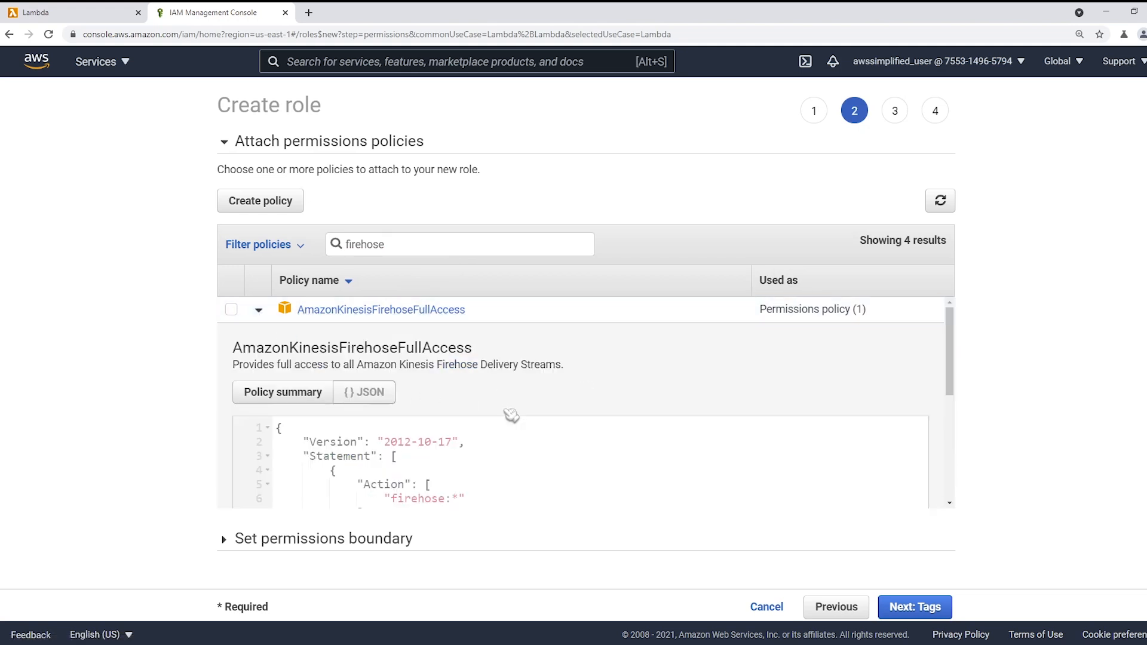
{"action": "scroll", "coordinate": [512, 418], "scroll_direction": "down", "scroll_amount": 3}
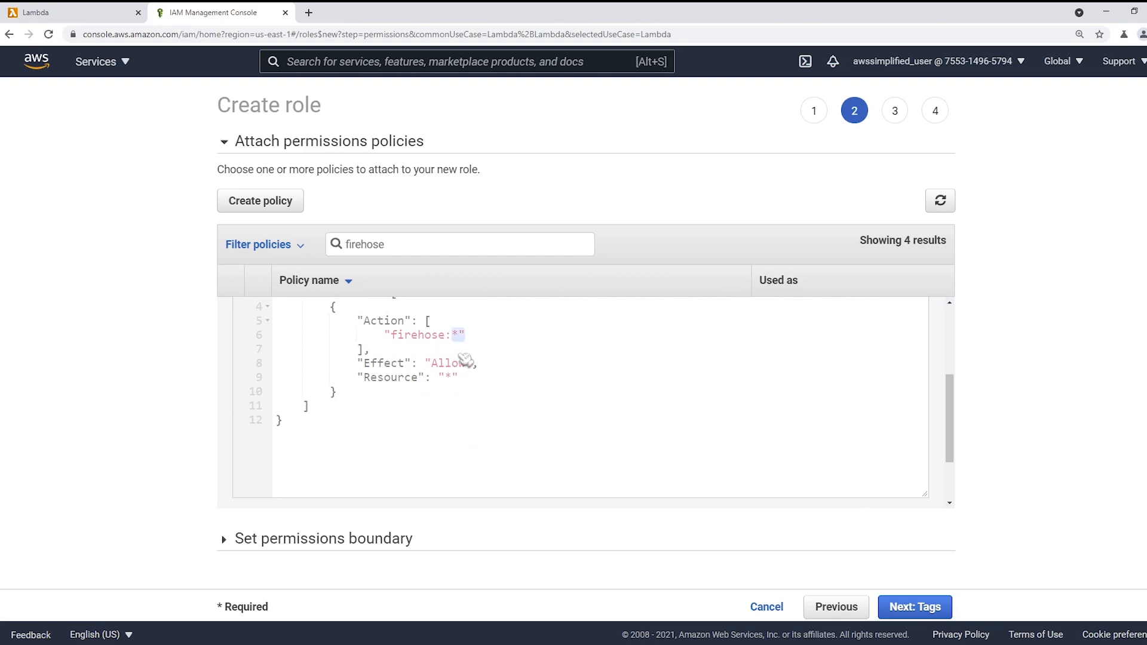
{"action": "scroll", "coordinate": [490, 376], "scroll_direction": "up", "scroll_amount": 3}
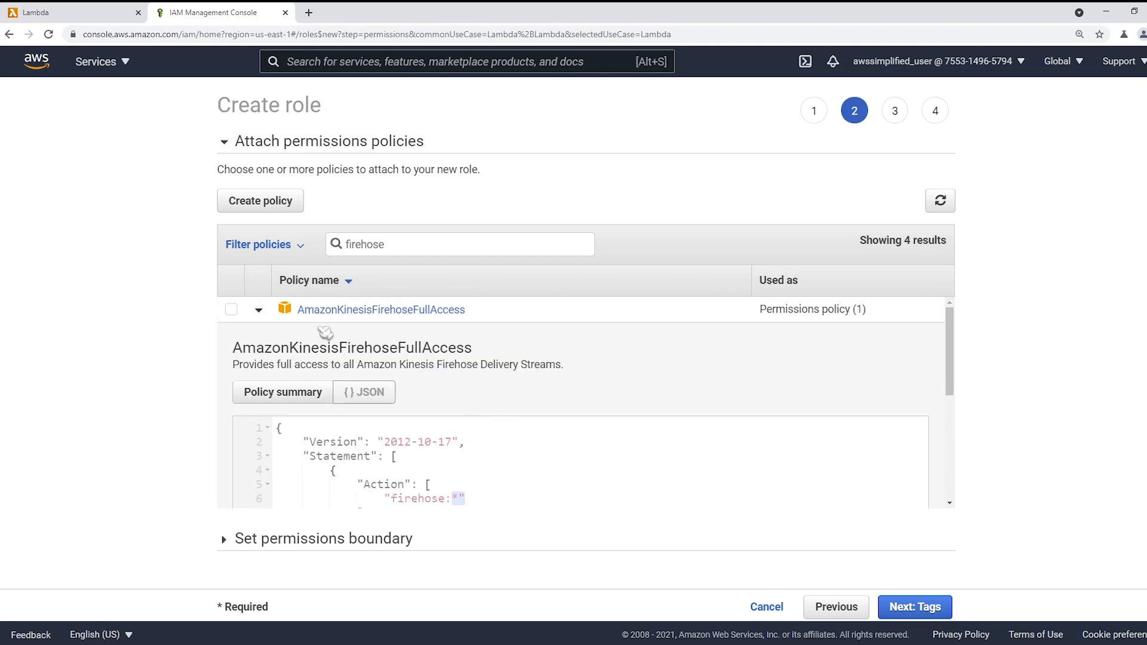
{"action": "left_click", "coordinate": [258, 310]}
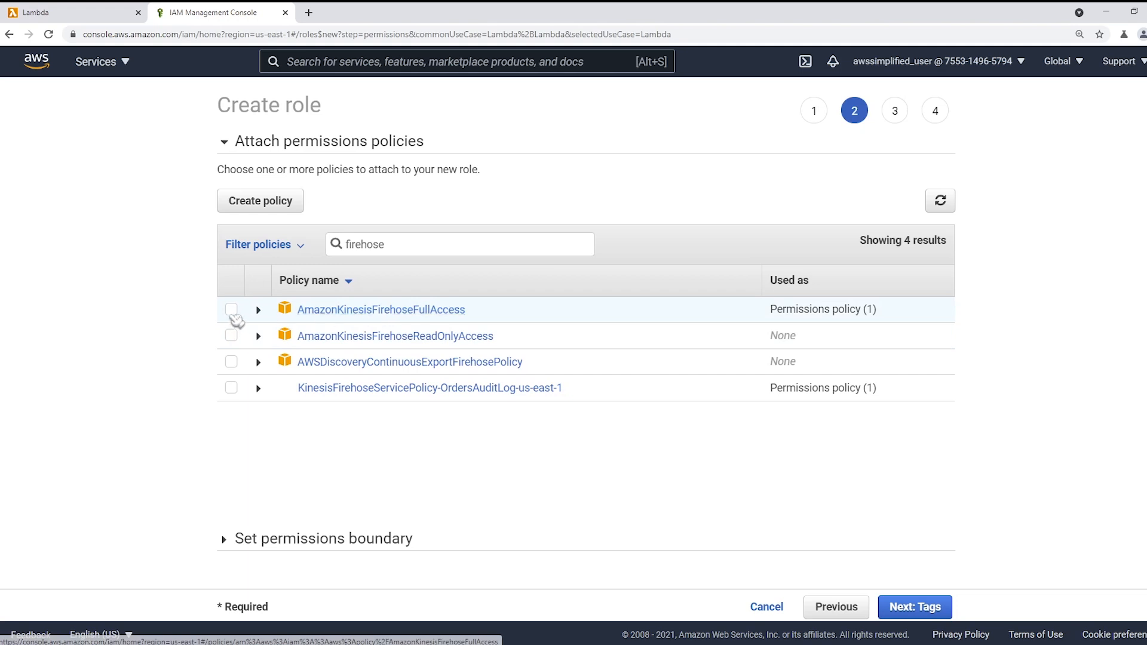
{"action": "left_click", "coordinate": [231, 312]}
Step: Search the policies for "lambdabasic" and also select AWSLambdaBasicExecutionRole for the new role
{"action": "double_click", "coordinate": [431, 250]}
{"action": "key", "text": "BackSpace"}
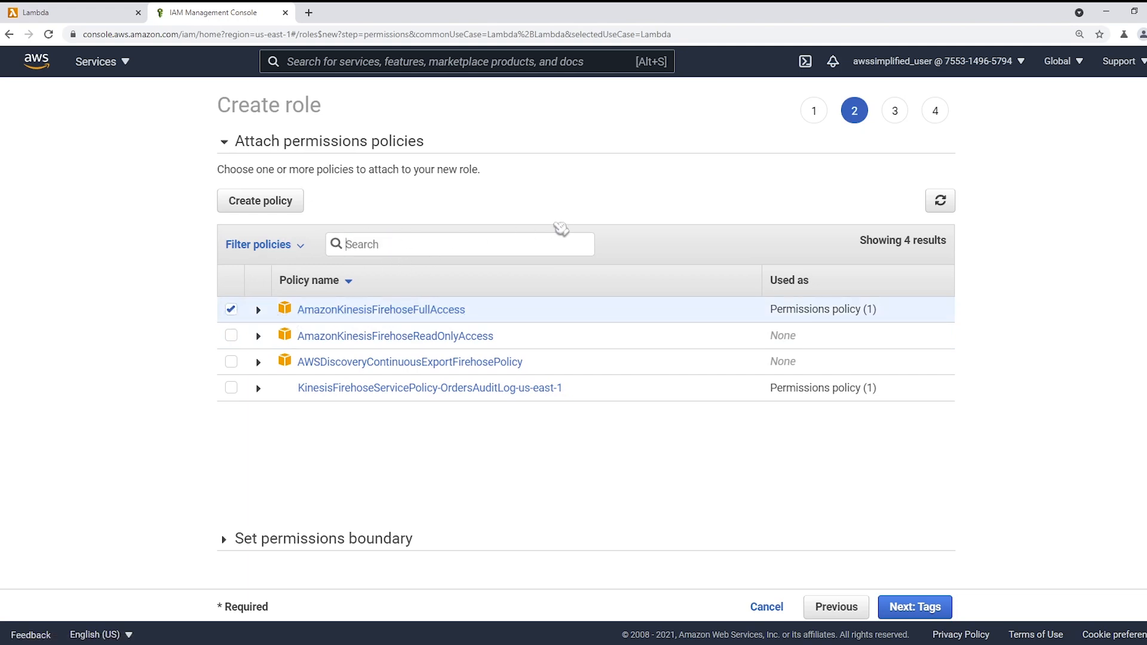
{"action": "type", "text": "lambdabasic"}
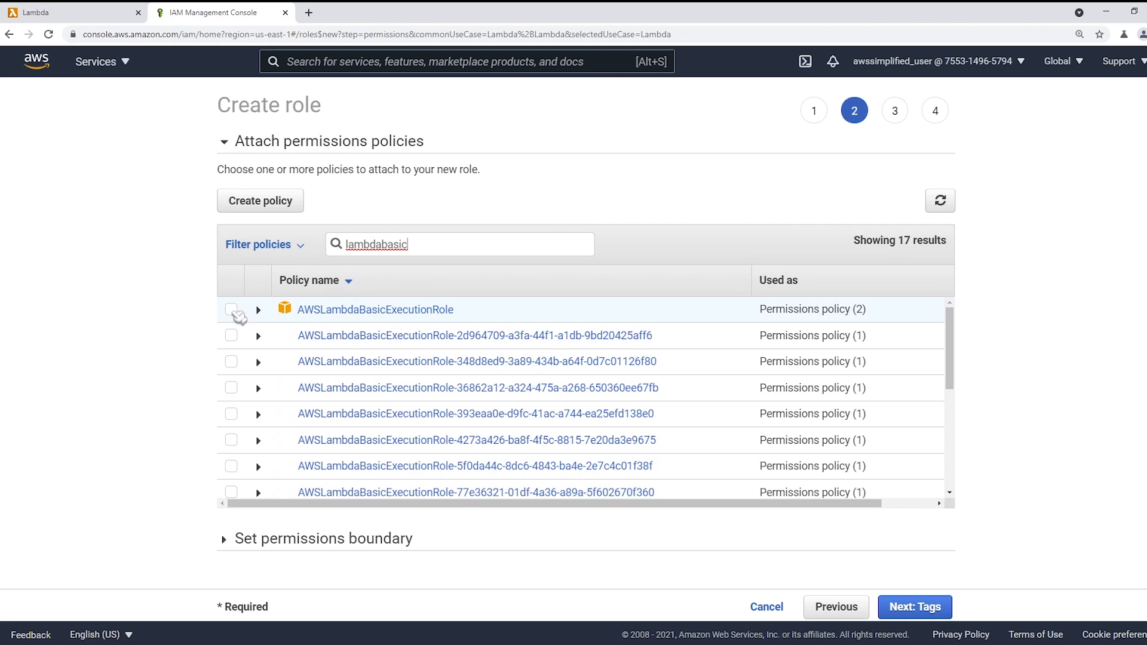
{"action": "left_click", "coordinate": [232, 310]}
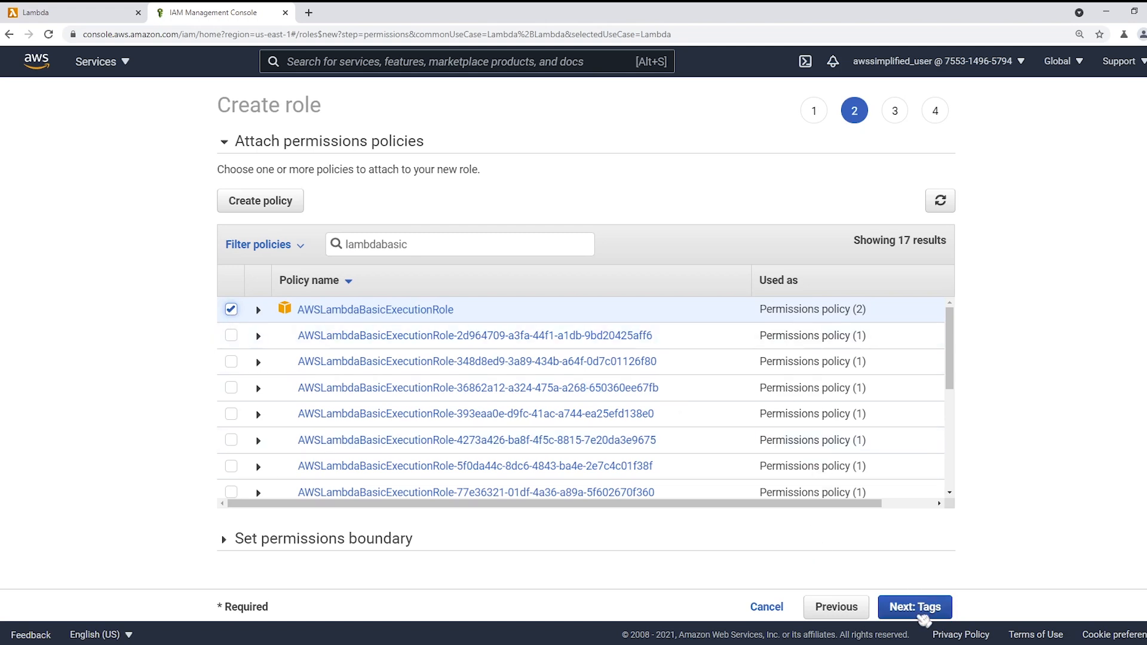
Step: Skip the tags, name the role OrdersStreamProcessorLambdaRole and create it
{"action": "left_click", "coordinate": [924, 620]}
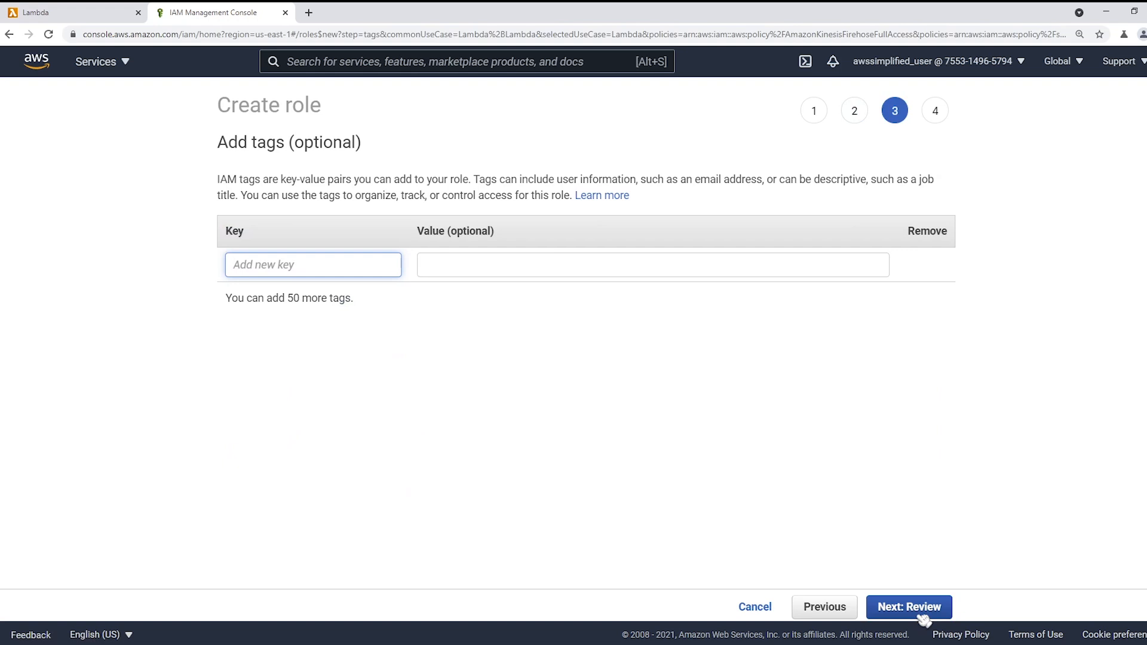
{"action": "left_click", "coordinate": [923, 620]}
{"action": "left_click", "coordinate": [523, 203]}
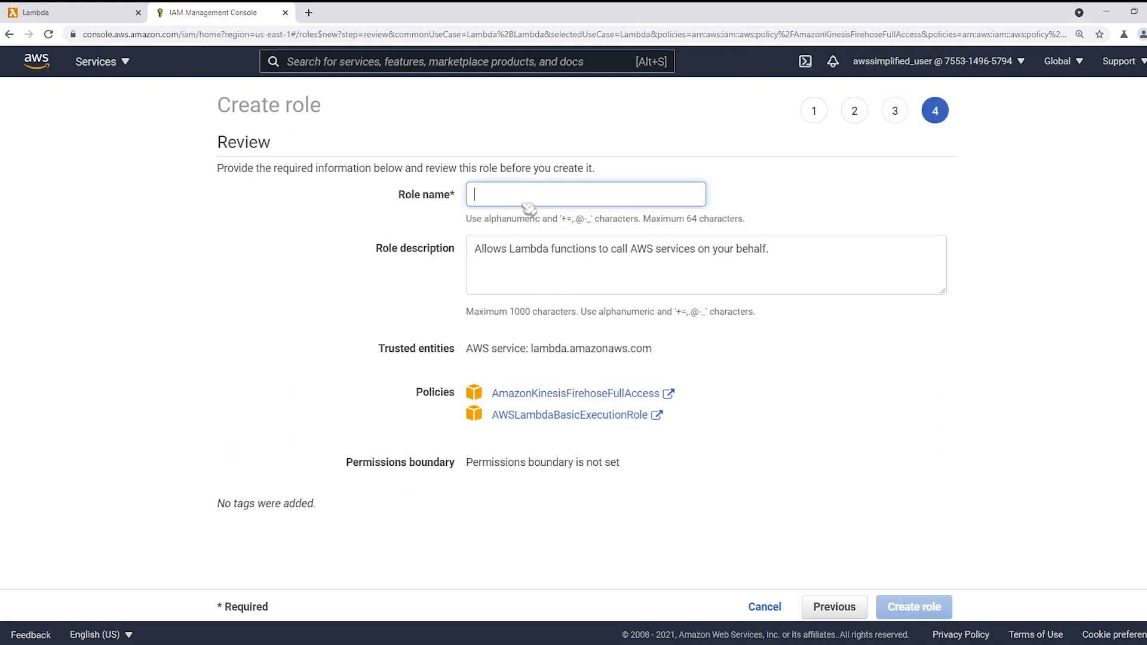
{"action": "type", "text": "Orders"}
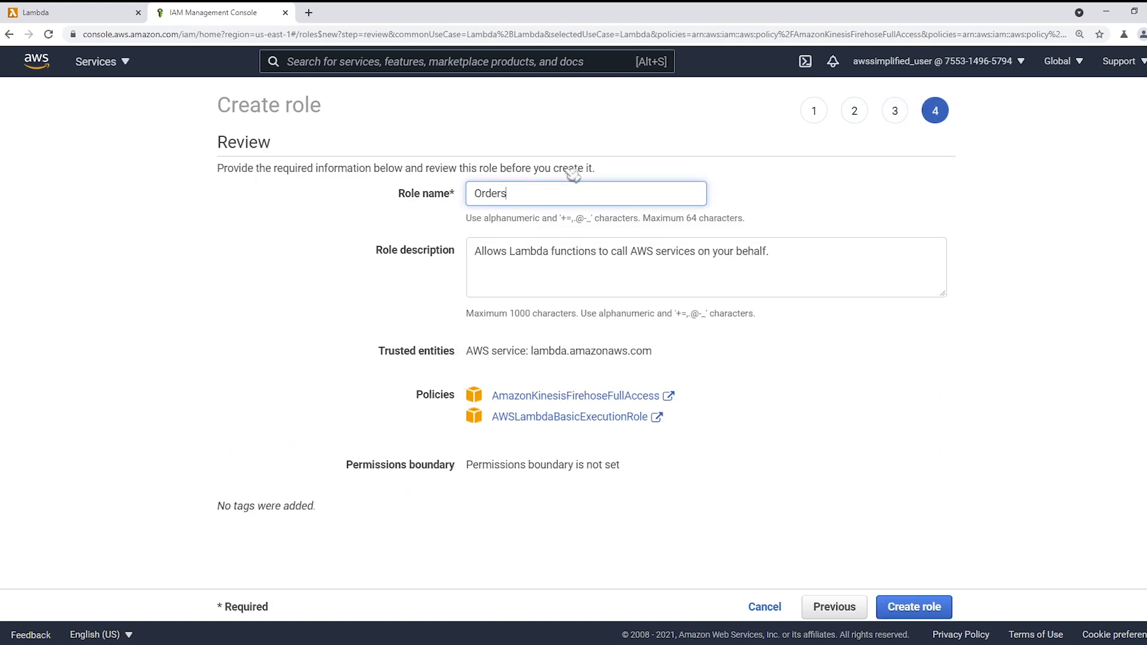
{"action": "type", "text": "StreamProcessorLambdaRole"}
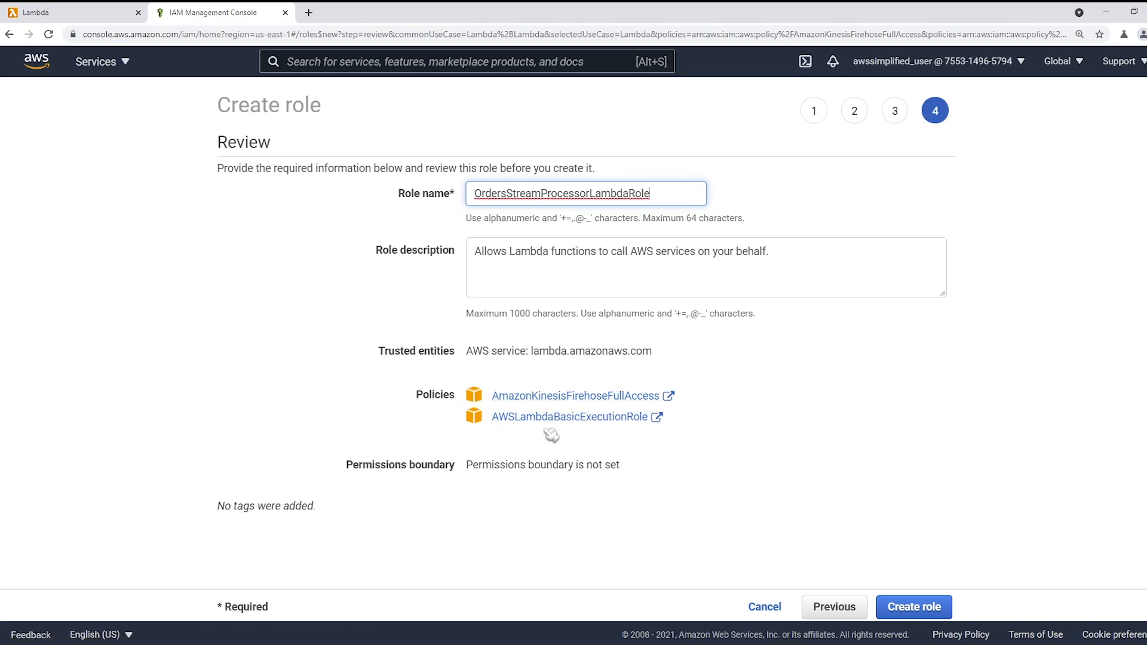
{"action": "left_click", "coordinate": [922, 618]}
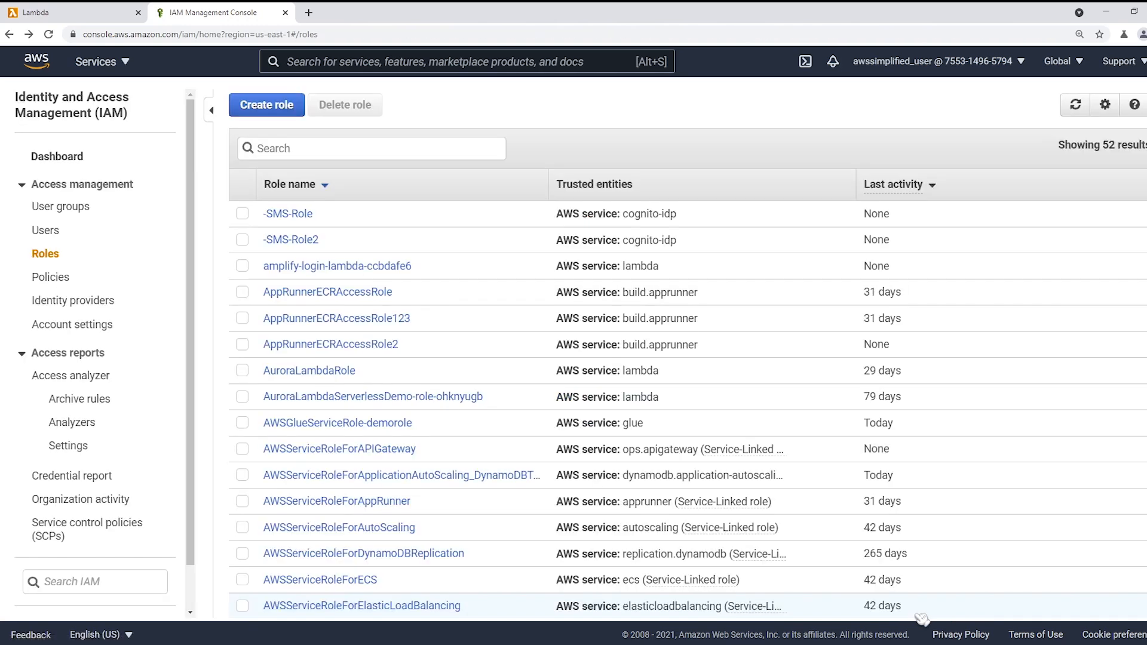
Step: Look up the new role in the roles list by searching for "orders", then close the IAM browser tab
{"action": "left_click", "coordinate": [353, 151]}
{"action": "type", "text": "orders"}
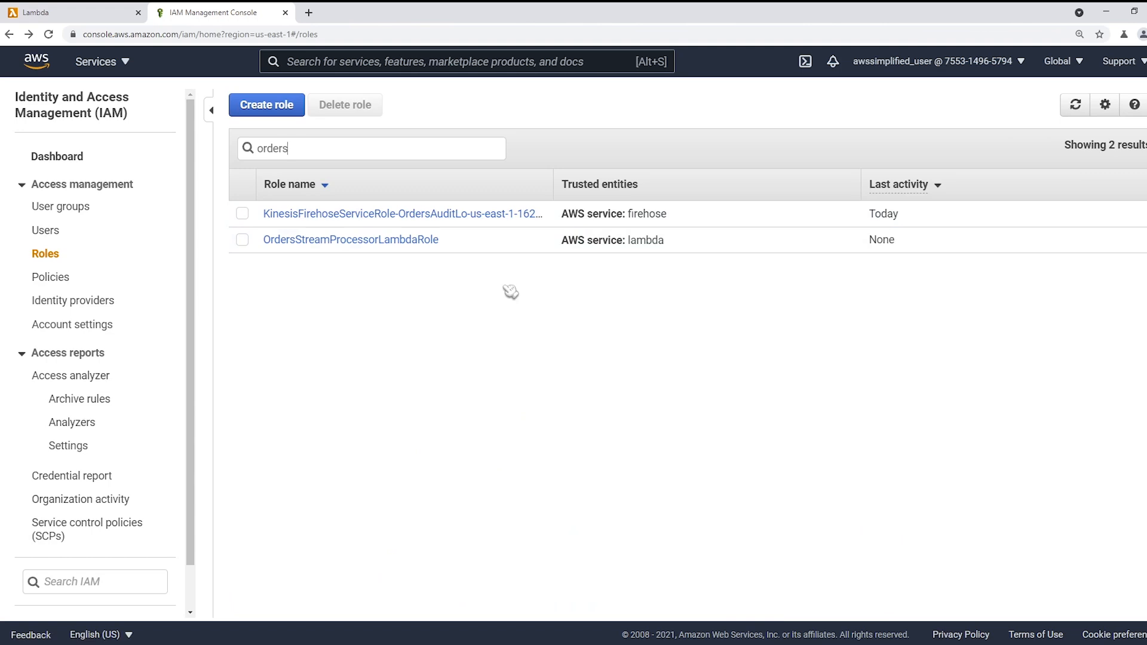
{"action": "left_click", "coordinate": [285, 12]}
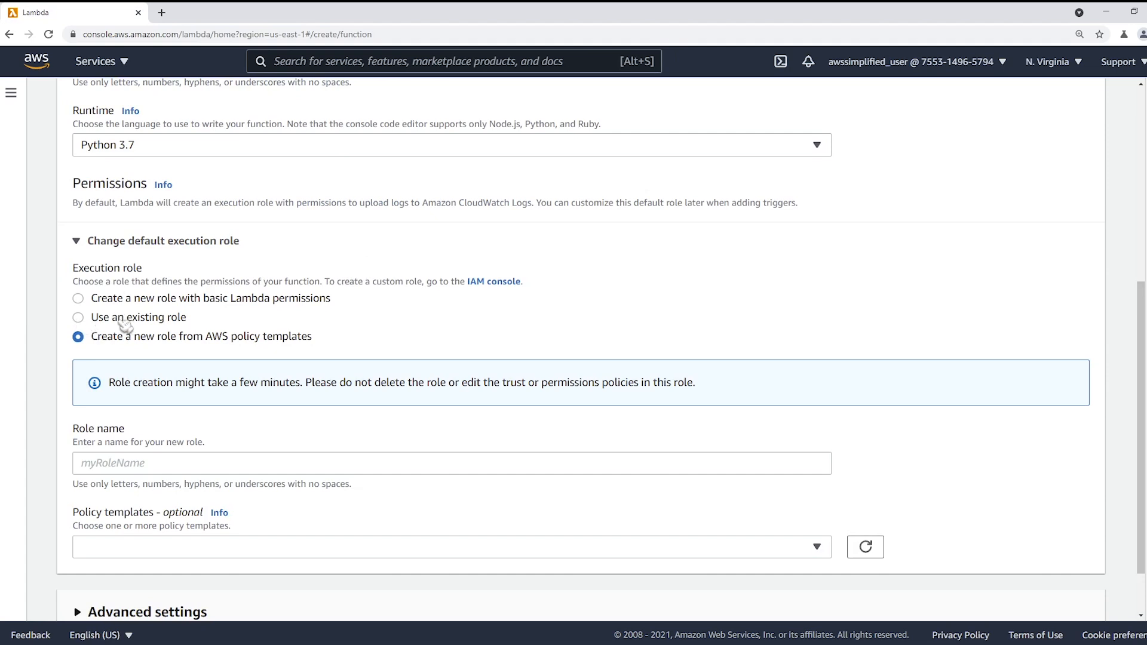
Step: Set the function's execution role to the existing role OrdersStreamProcessorLambdaRole
{"action": "left_click", "coordinate": [78, 318]}
{"action": "left_click", "coordinate": [456, 478]}
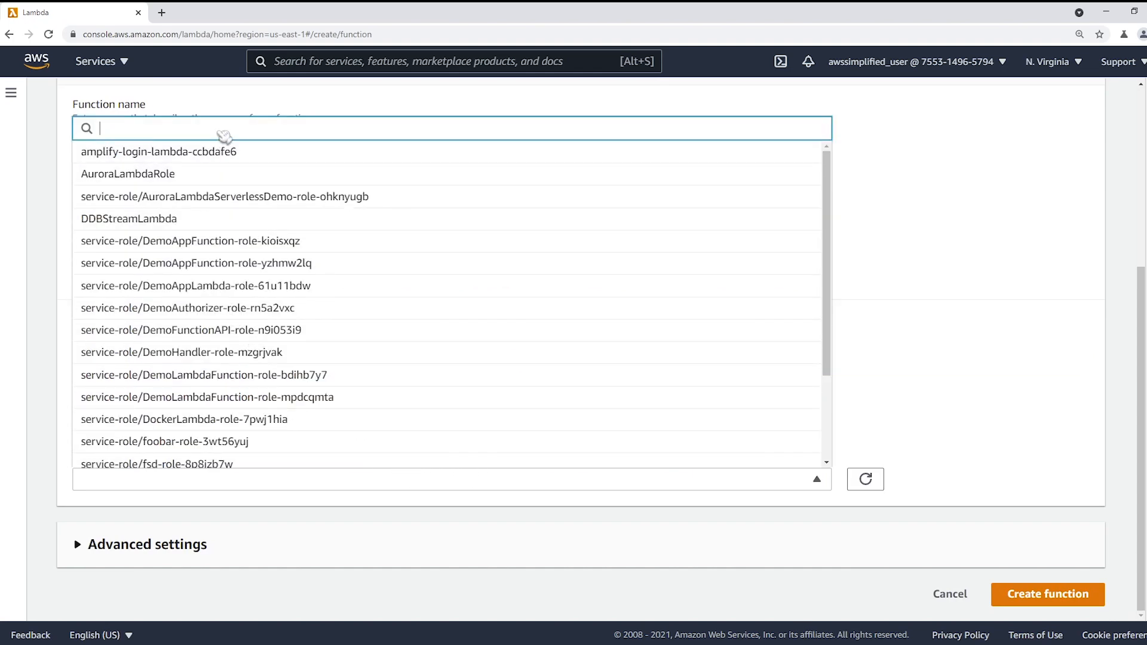
{"action": "type", "text": "order"}
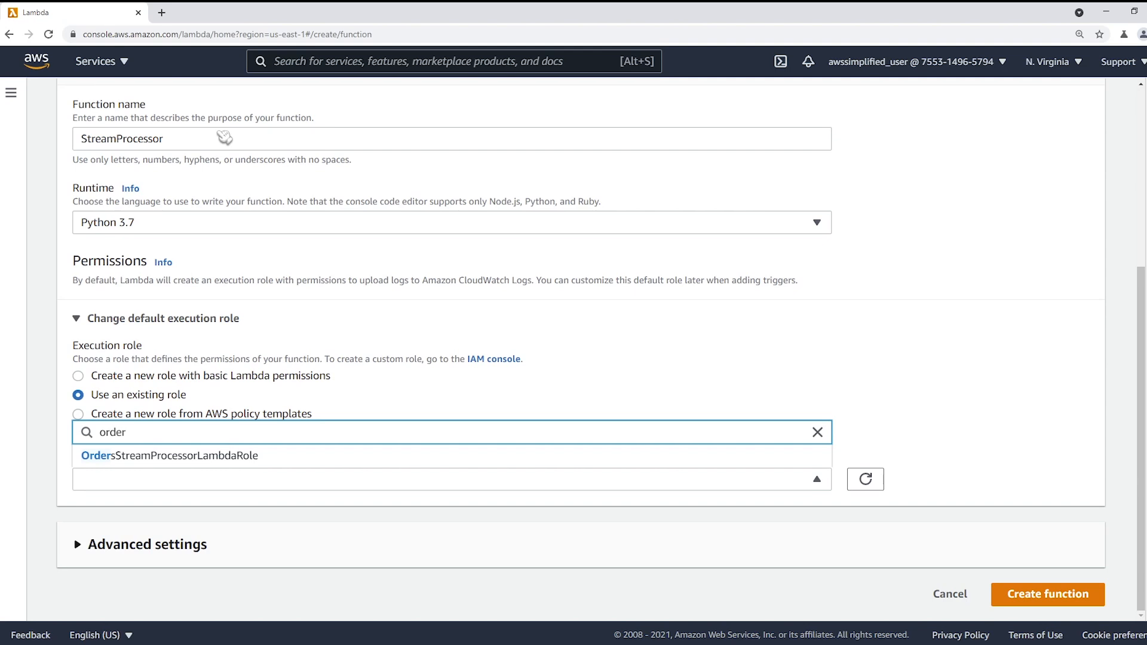
{"action": "left_click", "coordinate": [169, 457]}
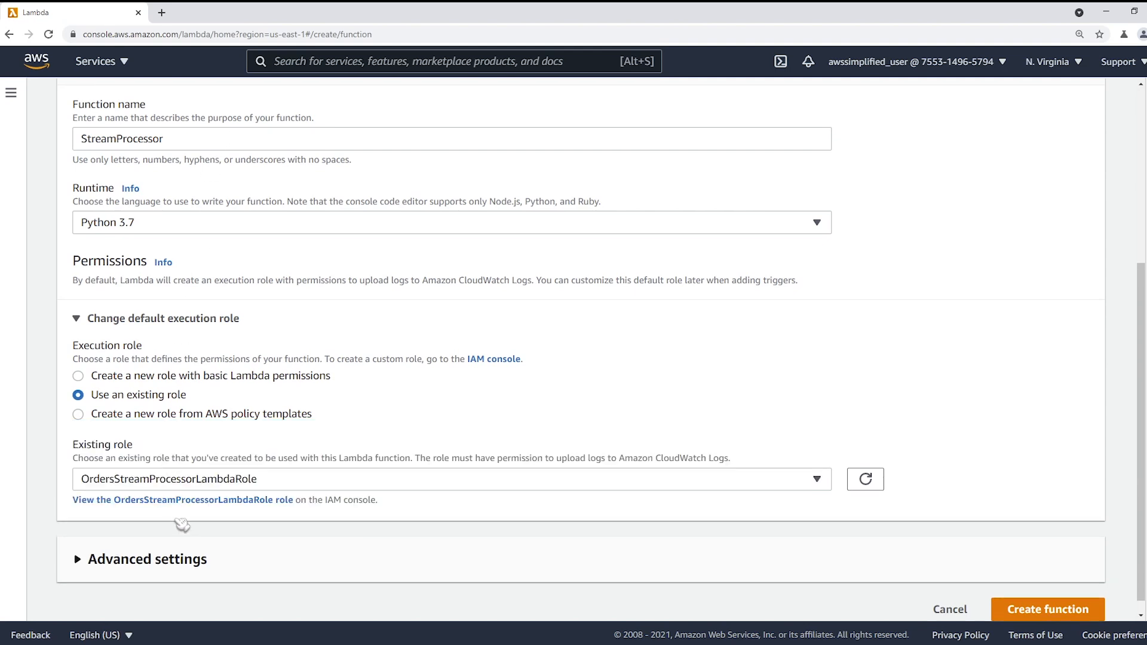
Step: Check the advanced settings without changing them, then create the StreamProcessor function
{"action": "scroll", "coordinate": [179, 541], "scroll_direction": "down", "scroll_amount": 1}
{"action": "left_click", "coordinate": [189, 558]}
{"action": "scroll", "coordinate": [298, 565], "scroll_direction": "down", "scroll_amount": 1}
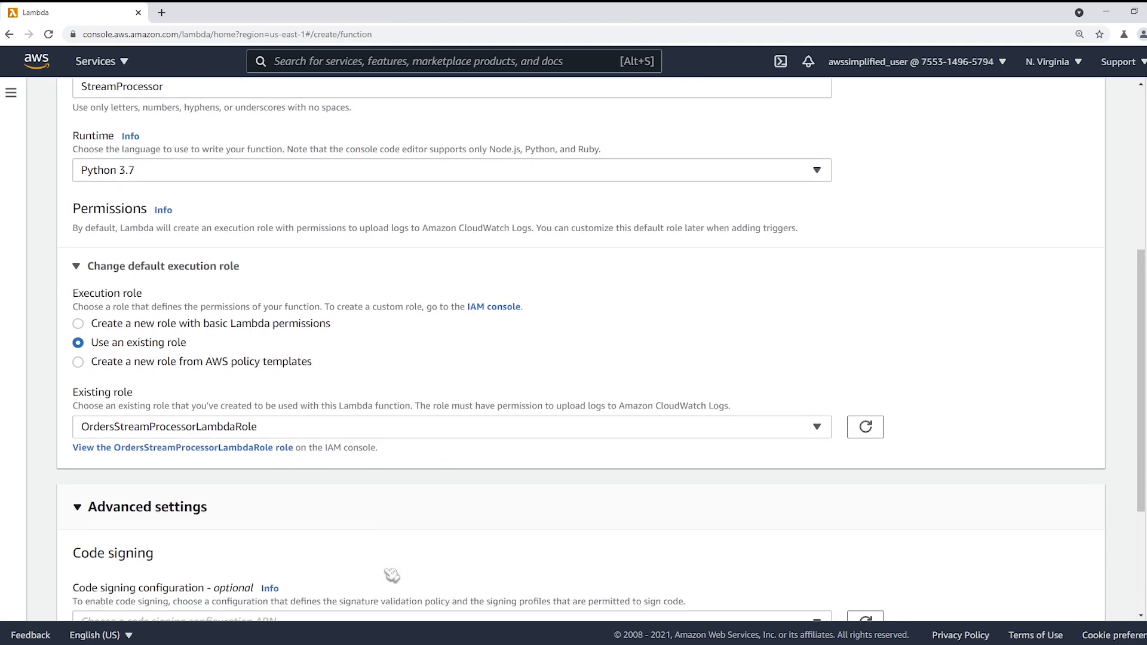
{"action": "scroll", "coordinate": [392, 575], "scroll_direction": "down", "scroll_amount": 3}
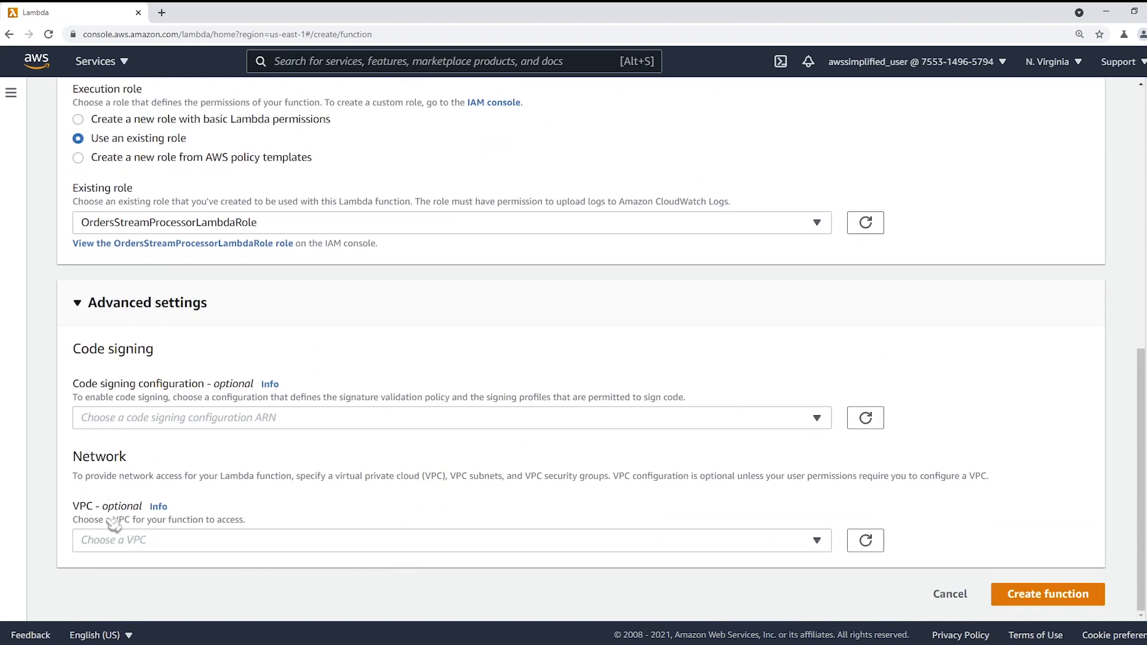
{"action": "left_click", "coordinate": [132, 309]}
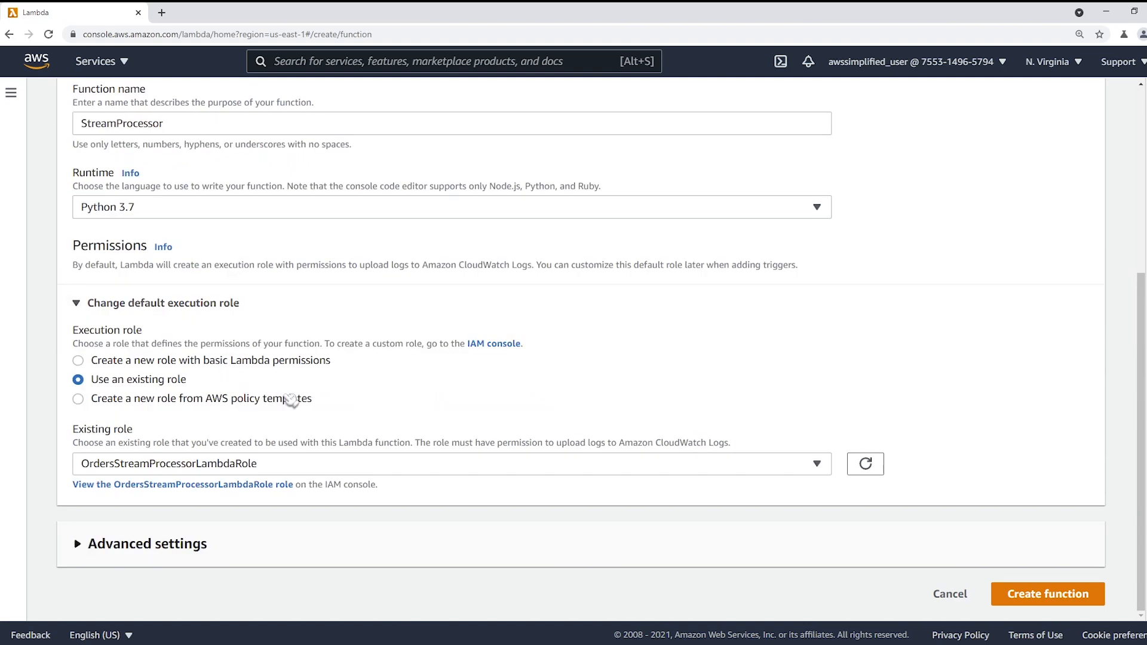
{"action": "left_click", "coordinate": [1055, 605]}
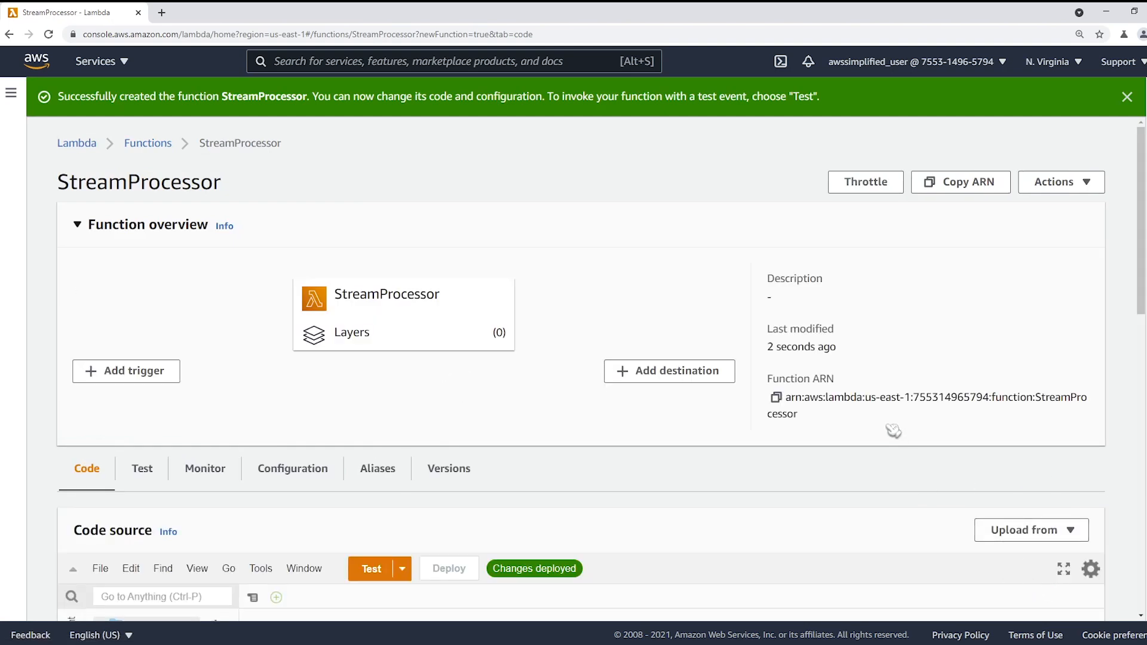
Step: Open lambda_function.py from the StreamProcessor folder in the code editor
{"action": "scroll", "coordinate": [895, 426], "scroll_direction": "down", "scroll_amount": 1}
{"action": "scroll", "coordinate": [917, 397], "scroll_direction": "down", "scroll_amount": 2}
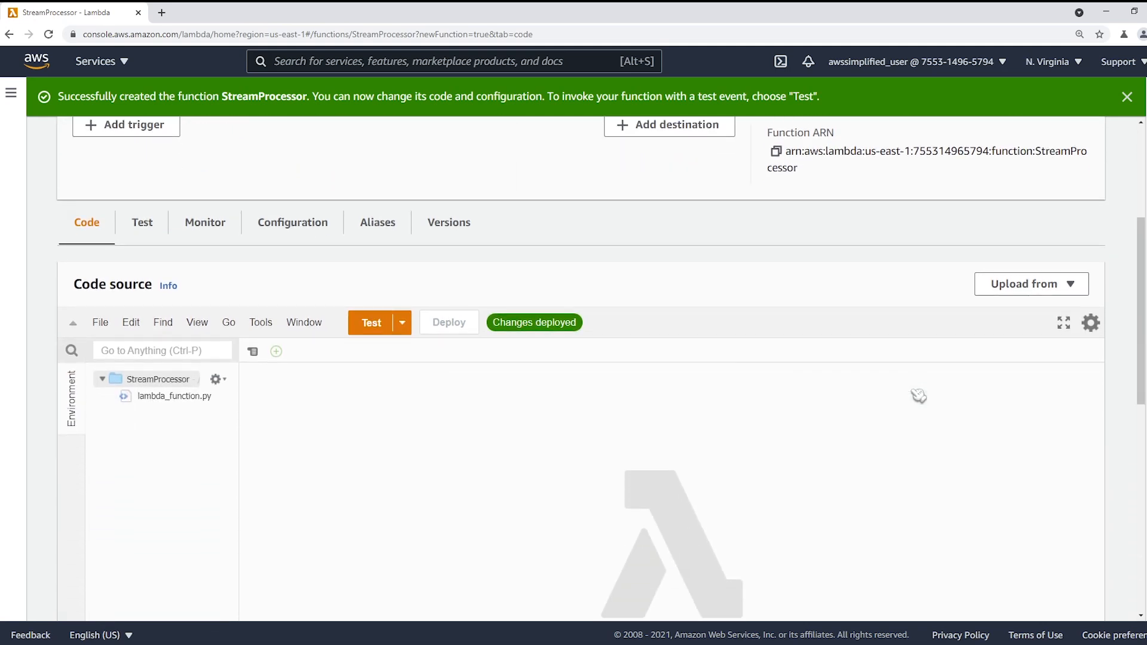
{"action": "scroll", "coordinate": [918, 395], "scroll_direction": "down", "scroll_amount": 2}
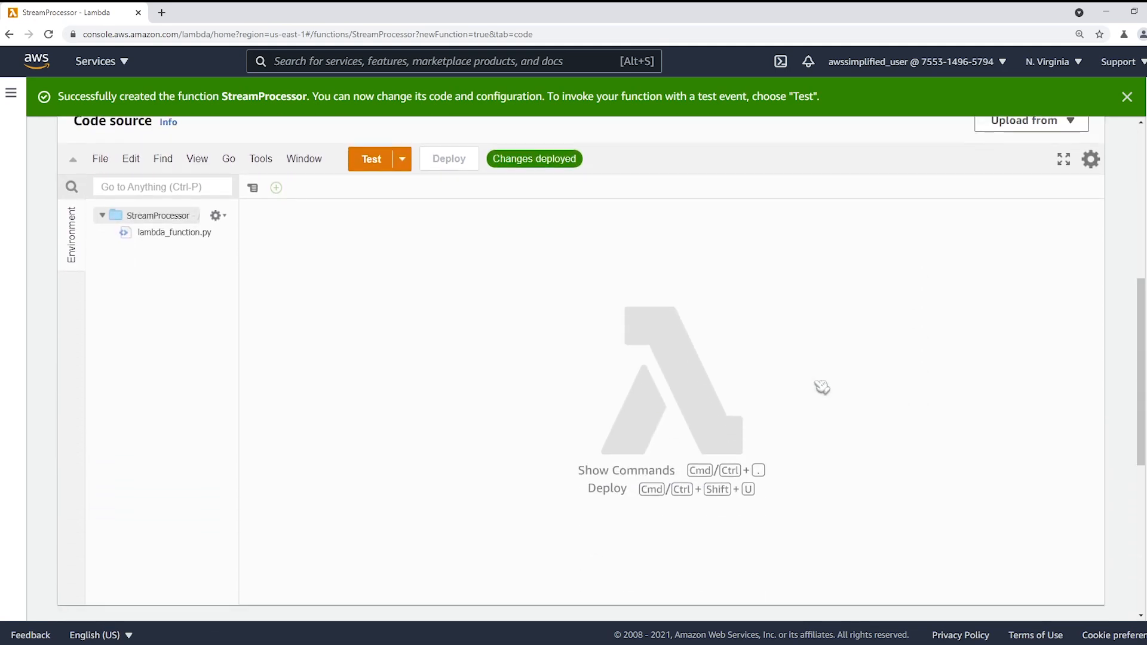
{"action": "left_click", "coordinate": [191, 239]}
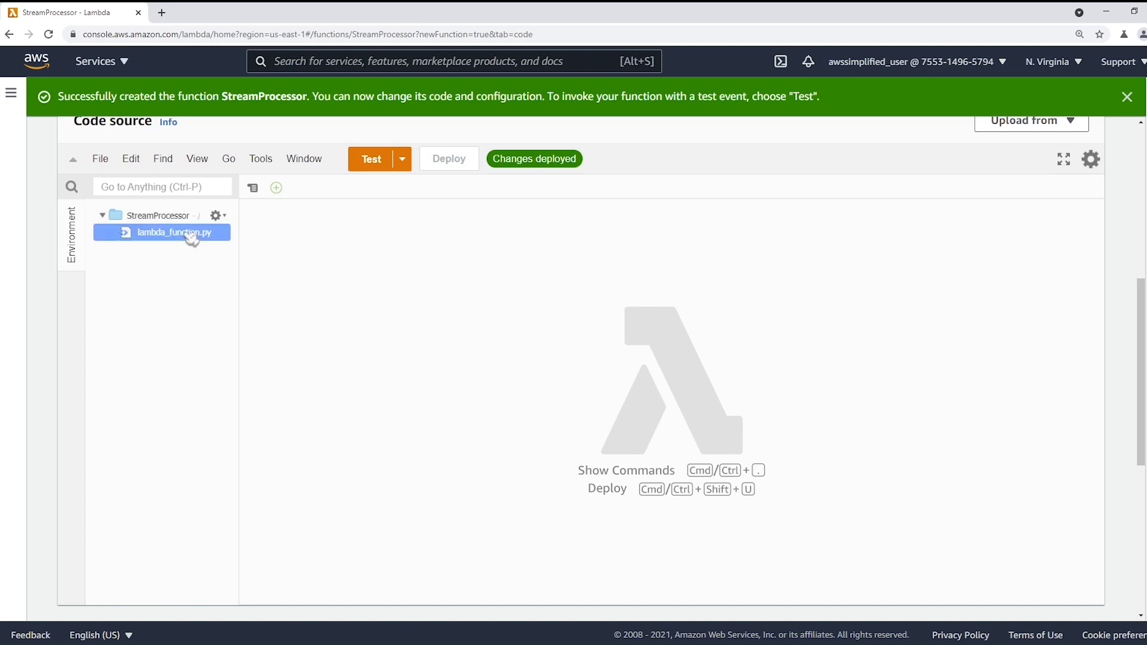
{"action": "double_click", "coordinate": [192, 238]}
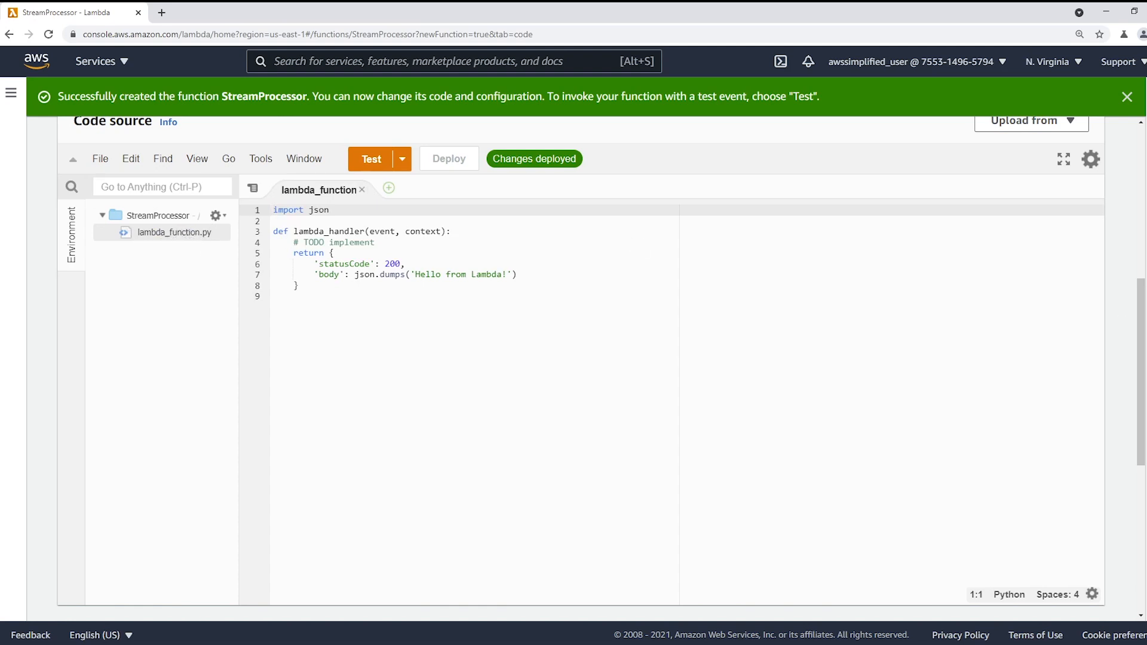
Step: Replace all code in lambda_function.py with the boto3 script that parses DynamoDB records and puts them to Firehose, and enlarge the editor text
{"action": "left_click", "coordinate": [486, 306]}
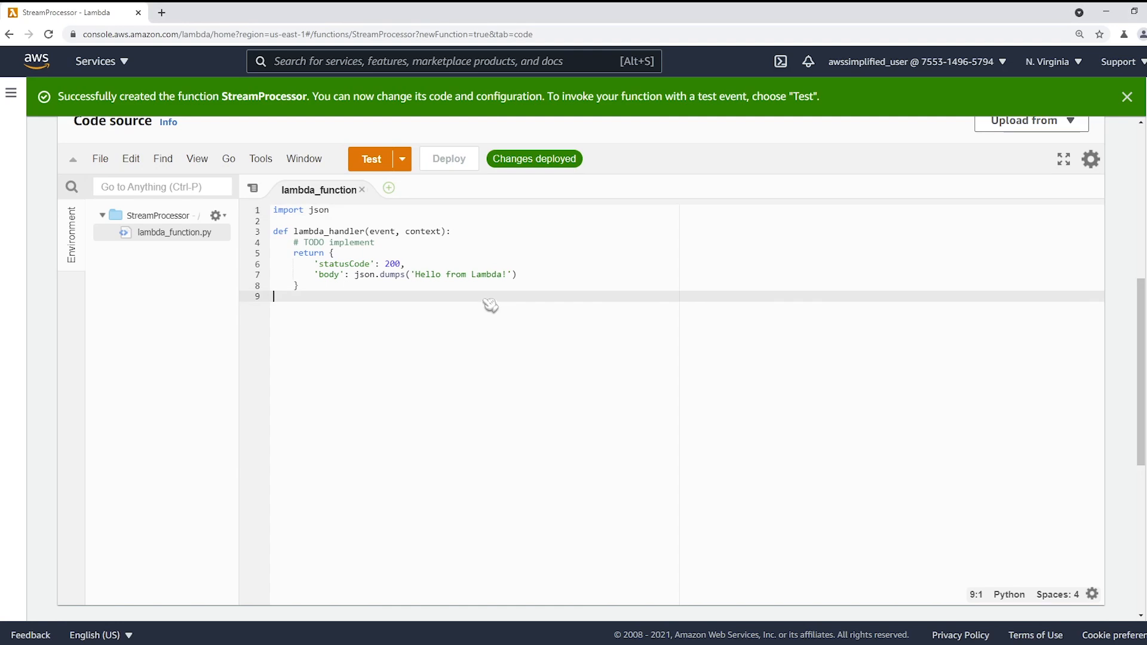
{"action": "key", "text": "ctrl+a"}
{"action": "type", "text": "import json import boto3   firehose_client = boto3.client('firehose')  def lambda_handler(event, context):     resultString = \"\"     for record in event['Records']:         parsedRecord = parseRawRecord(record['dynamodb'])         resultString = resultString + json.dumps(parsedRecord) + \"\\n\"     print(resultString)     response = firehose_client.put_record(         DeliveryStreamName=\"ChangeMe!!!!\",         Record={             'Data': resultString         } )  def parseRawRecord(record):     result = {}     result[\"orderId\"] = record['NewImage']['orderId']['S']     result[\"state\"] = record['NewImage']['state']['S']     result[\"lastUpdatedDate\"] = record['NewImage']['lastUpdatedDate']['N']     return result"}
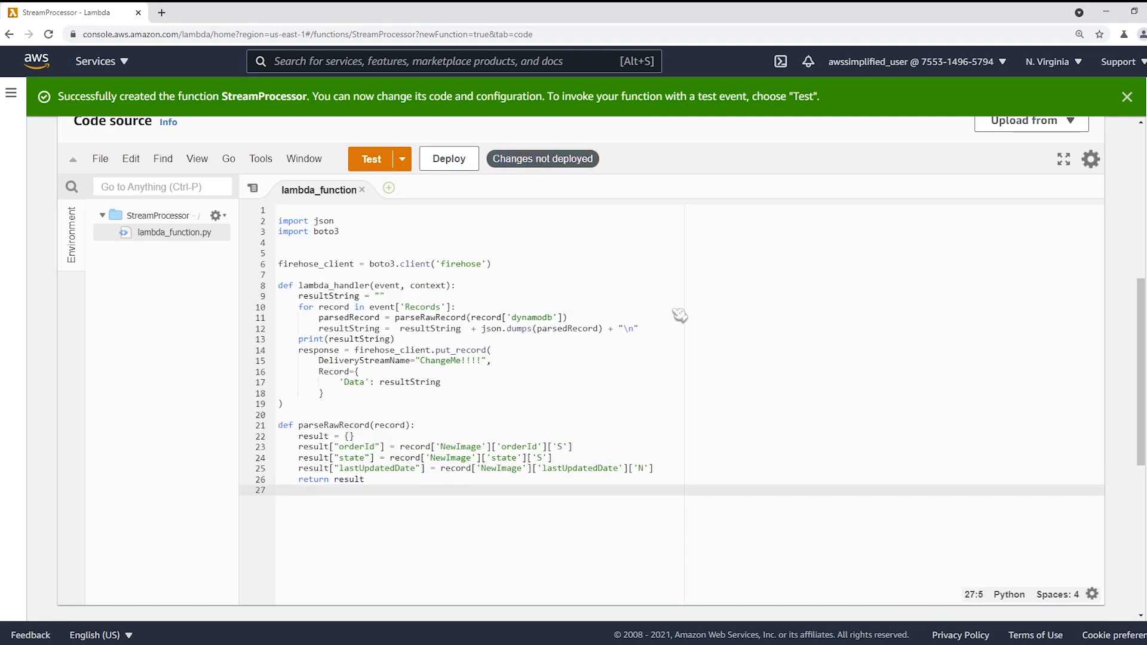
{"action": "key", "text": "ctrl+equal"}
{"action": "key", "text": "ctrl+equal"}
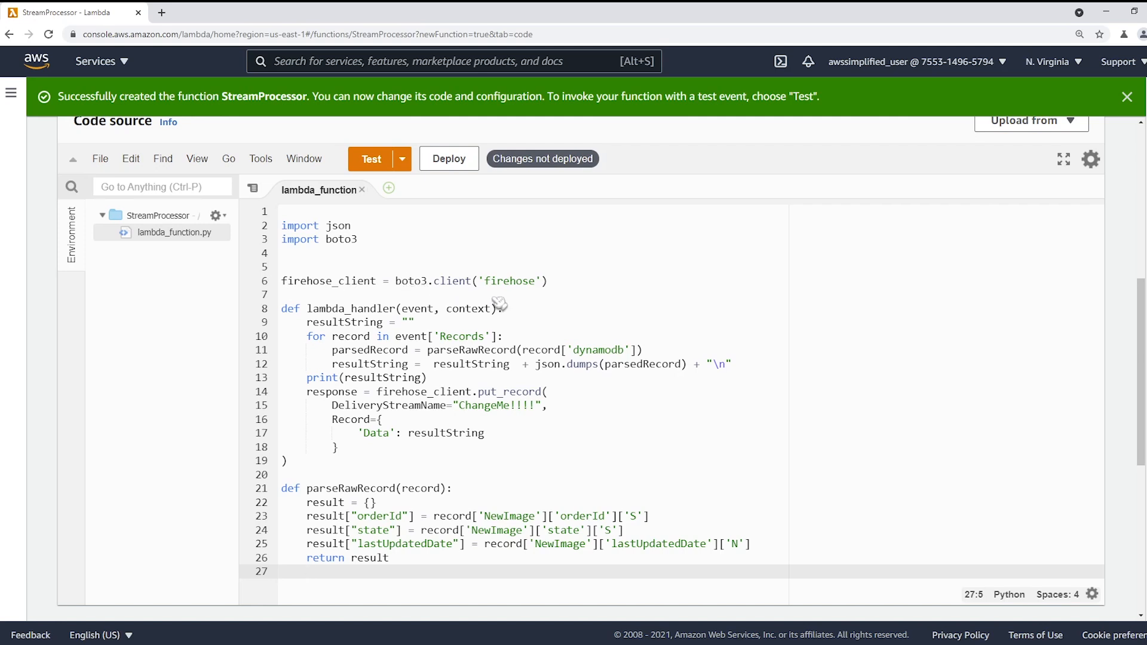
Step: Add four empty # comment lines directly below the firehose_client line in lambda_function.py
{"action": "scroll", "coordinate": [669, 325], "scroll_direction": "down", "scroll_amount": 1}
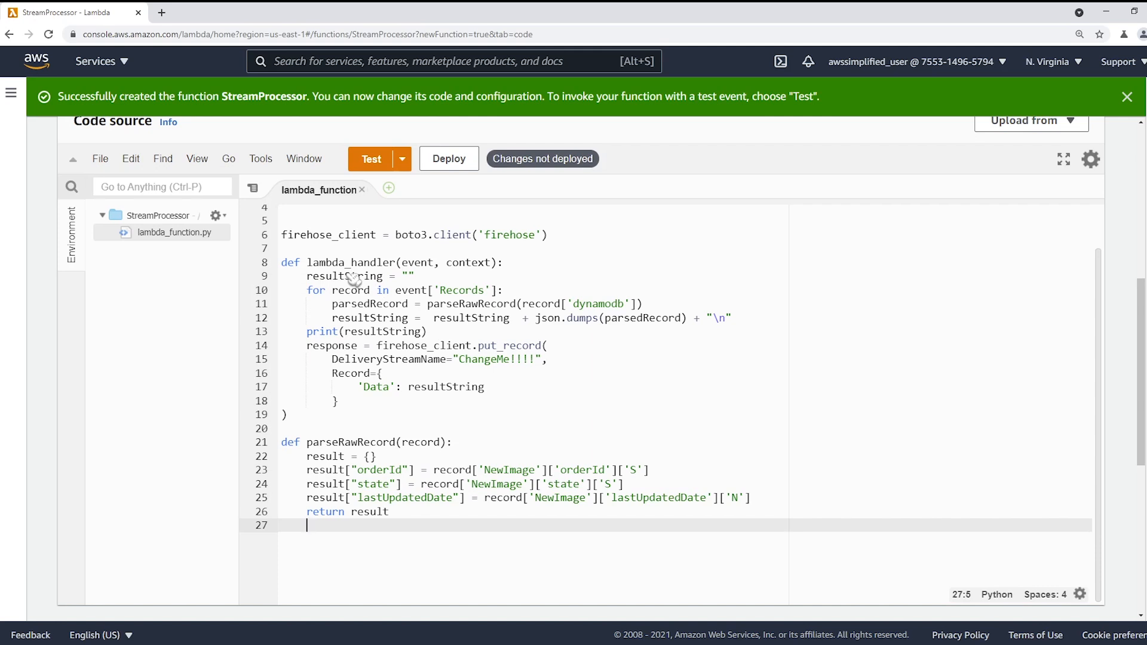
{"action": "left_click", "coordinate": [309, 292]}
{"action": "left_click_drag", "start_coordinate": [311, 296], "coordinate": [499, 294]}
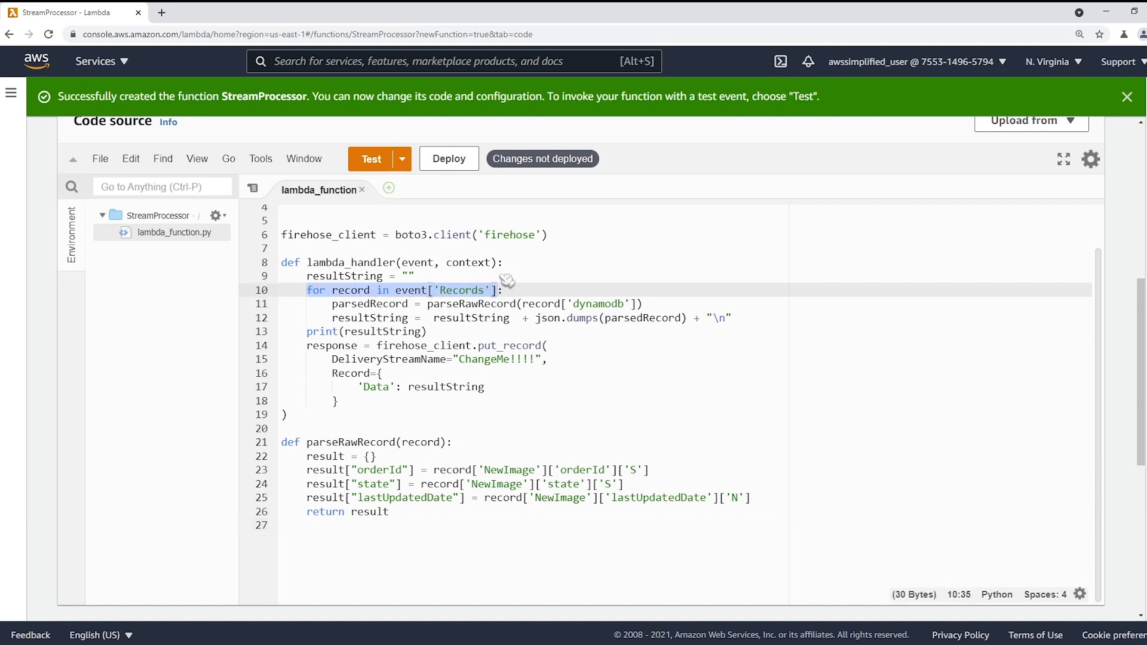
{"action": "left_click", "coordinate": [551, 278]}
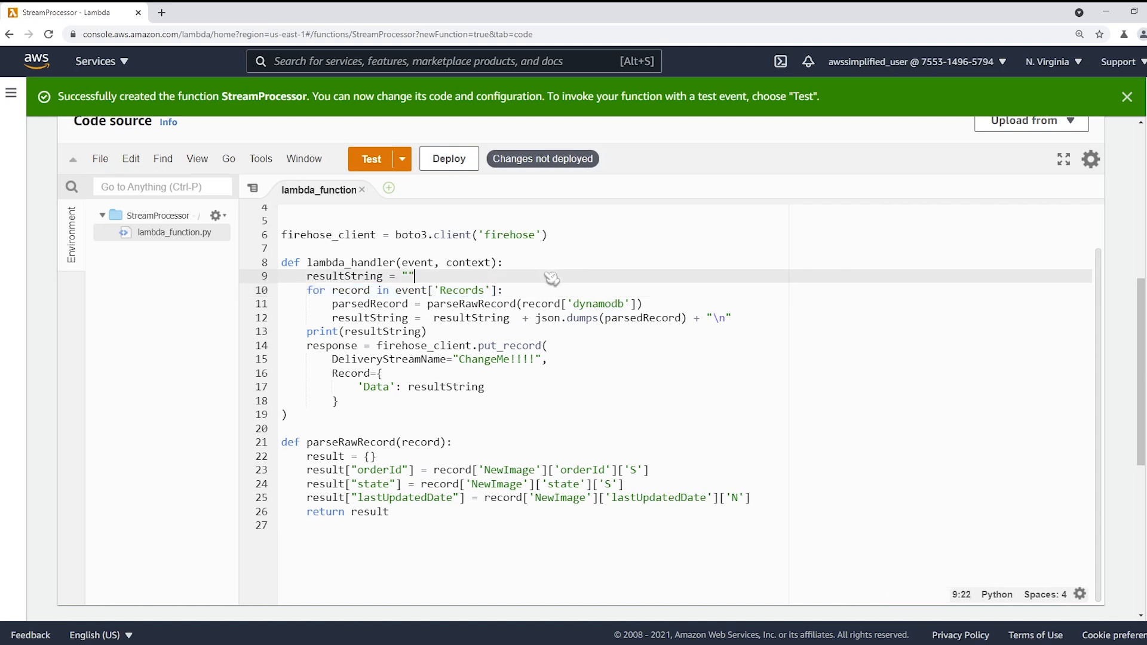
{"action": "left_click", "coordinate": [596, 236]}
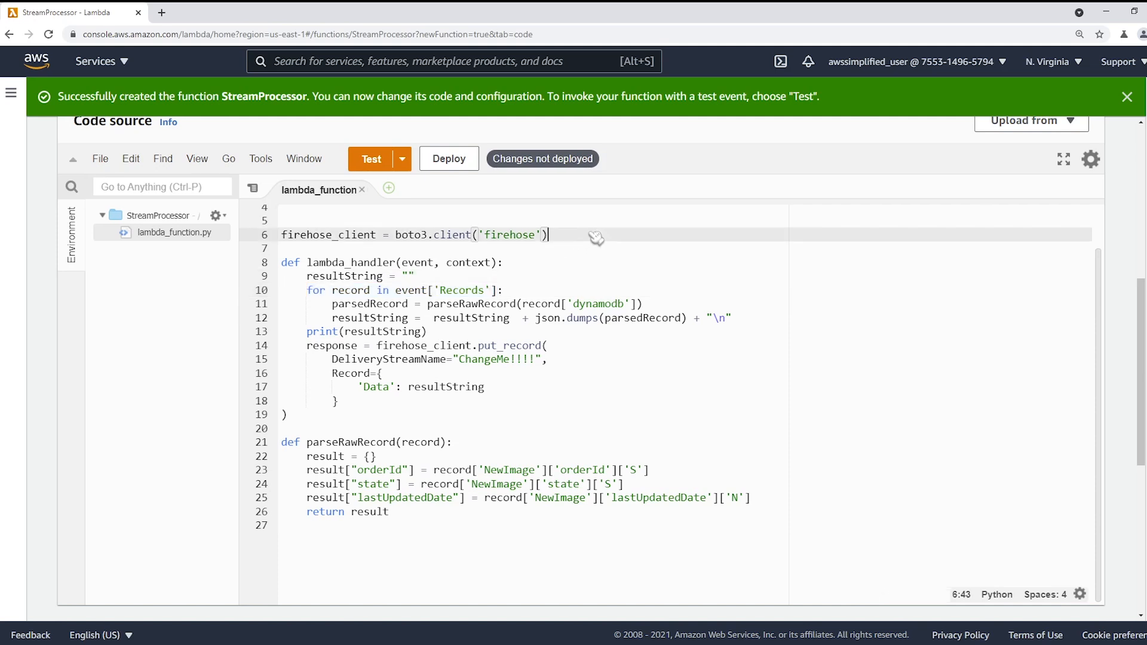
{"action": "key", "text": "Return"}
{"action": "type", "text": "#"}
{"action": "key", "text": "Return"}
{"action": "type", "text": "#"}
{"action": "key", "text": "Return"}
{"action": "type", "text": "#"}
{"action": "key", "text": "Return"}
{"action": "key", "text": "Return"}
{"action": "key", "text": "BackSpace"}
{"action": "type", "text": "#"}
Step: Fill the first two of the new comment lines with the sample record { key: value}
{"action": "key", "text": "Up"}
{"action": "key", "text": "Up"}
{"action": "key", "text": "Up"}
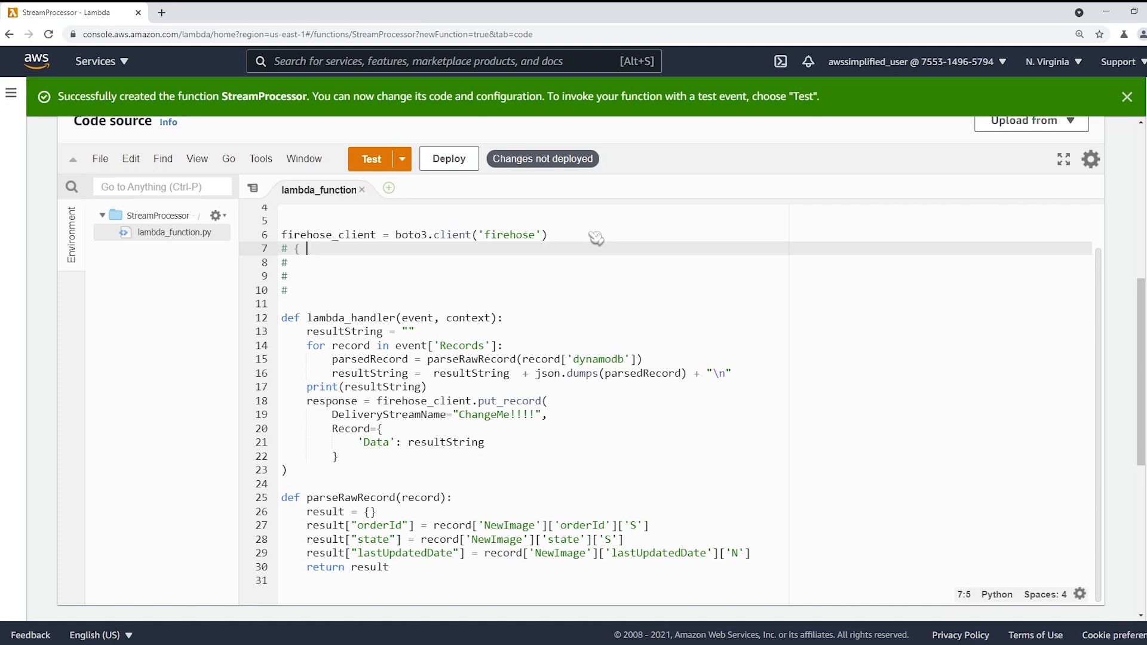
{"action": "type", "text": "key: value"}
{"action": "key", "text": "Down"}
{"action": "type", "text": "{ }key: value"}
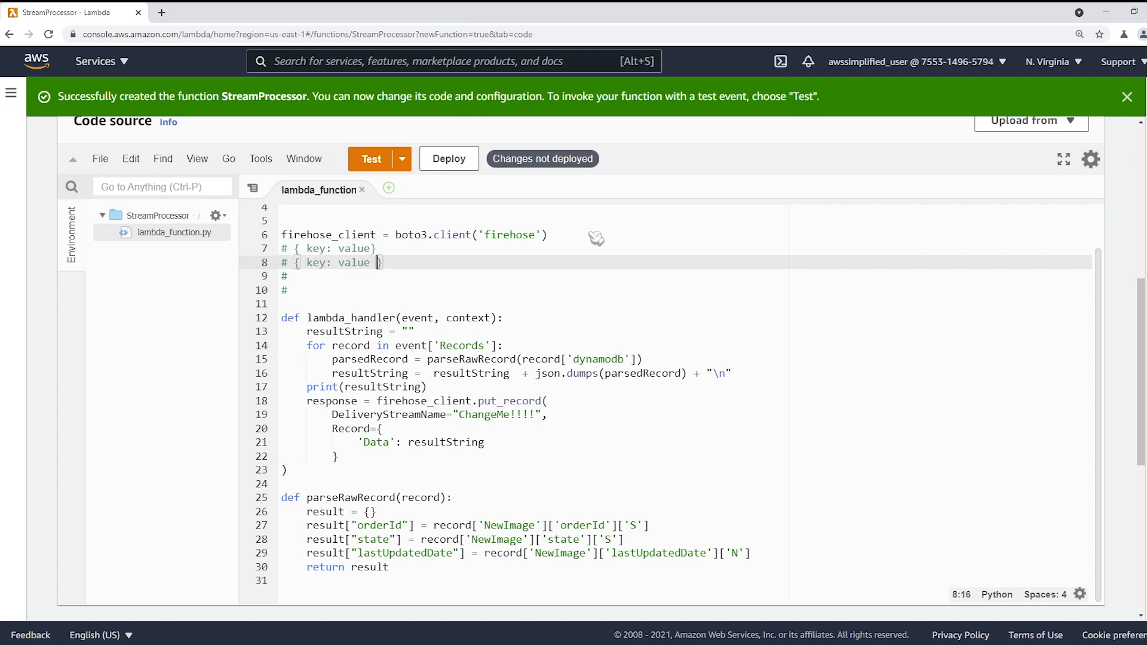
{"action": "key", "text": "BackSpace"}
Step: Examine the sample comments, the handler's event argument, the fields mapped in parseRawRecord, and where resultString is used
{"action": "left_click_drag", "start_coordinate": [377, 263], "coordinate": [284, 252]}
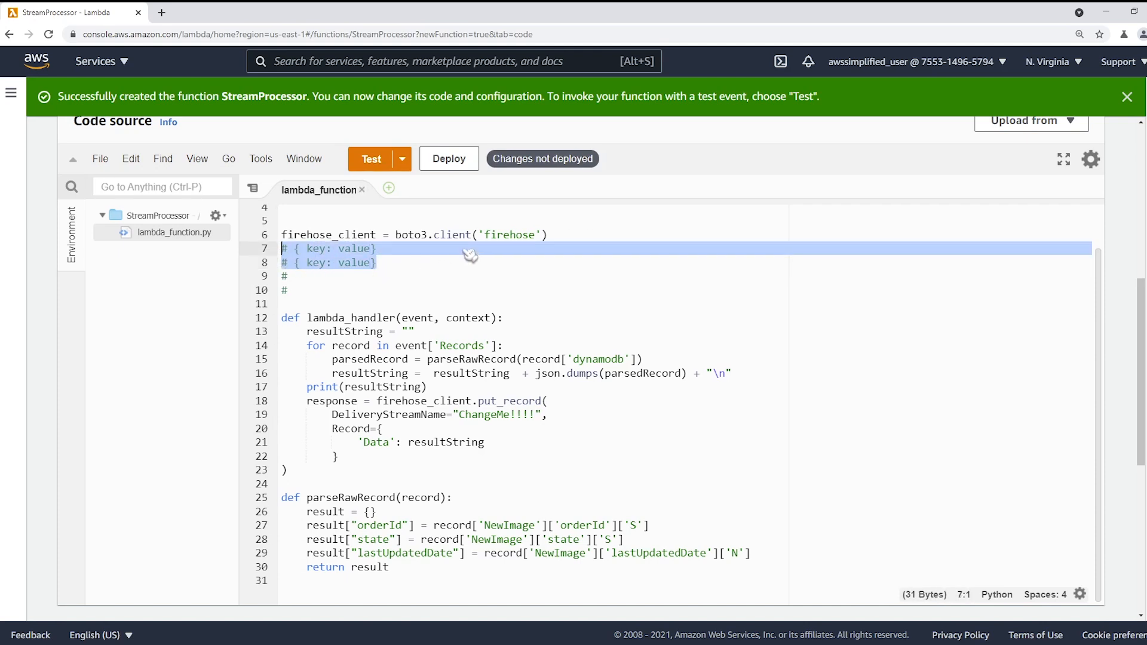
{"action": "left_click", "coordinate": [425, 320]}
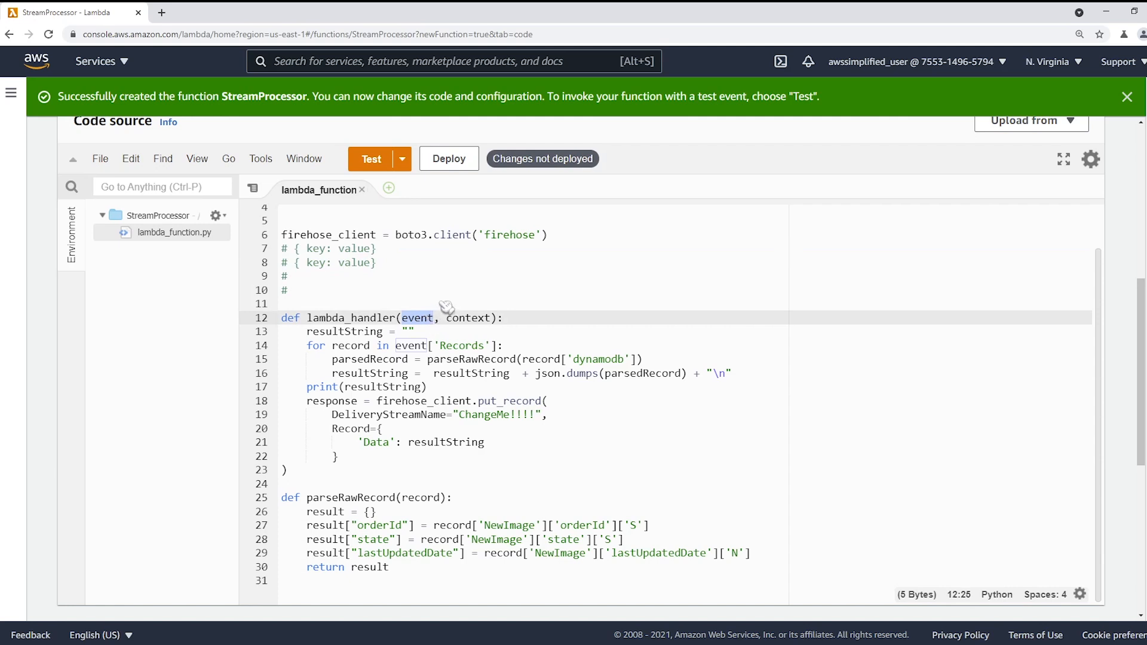
{"action": "left_click", "coordinate": [437, 301]}
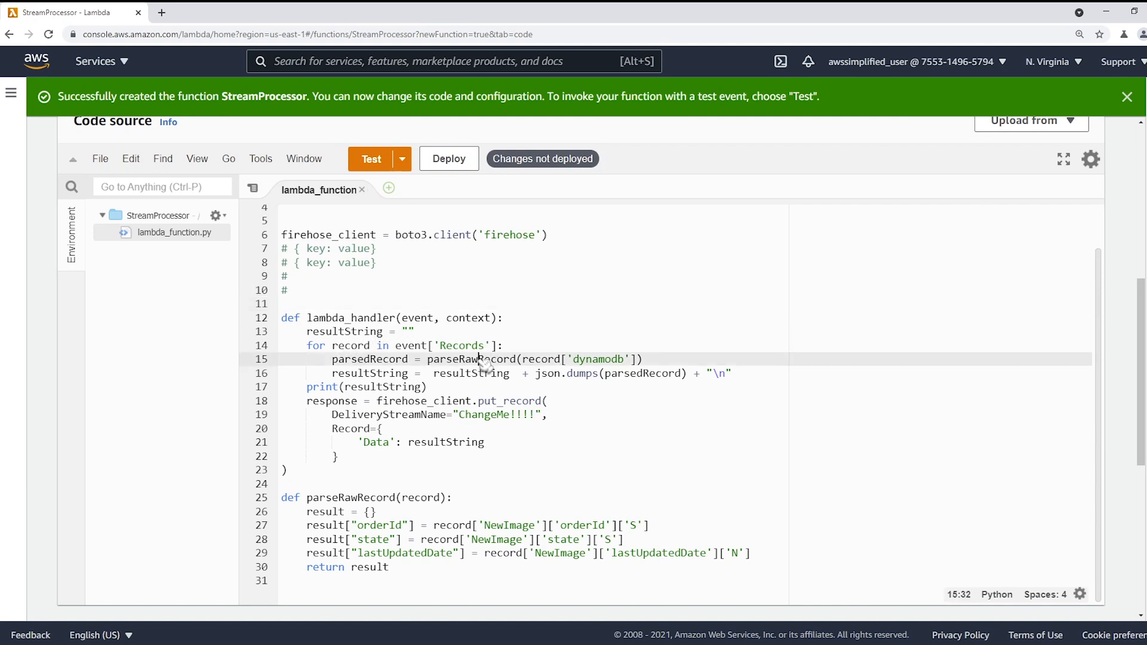
{"action": "double_click", "coordinate": [484, 360]}
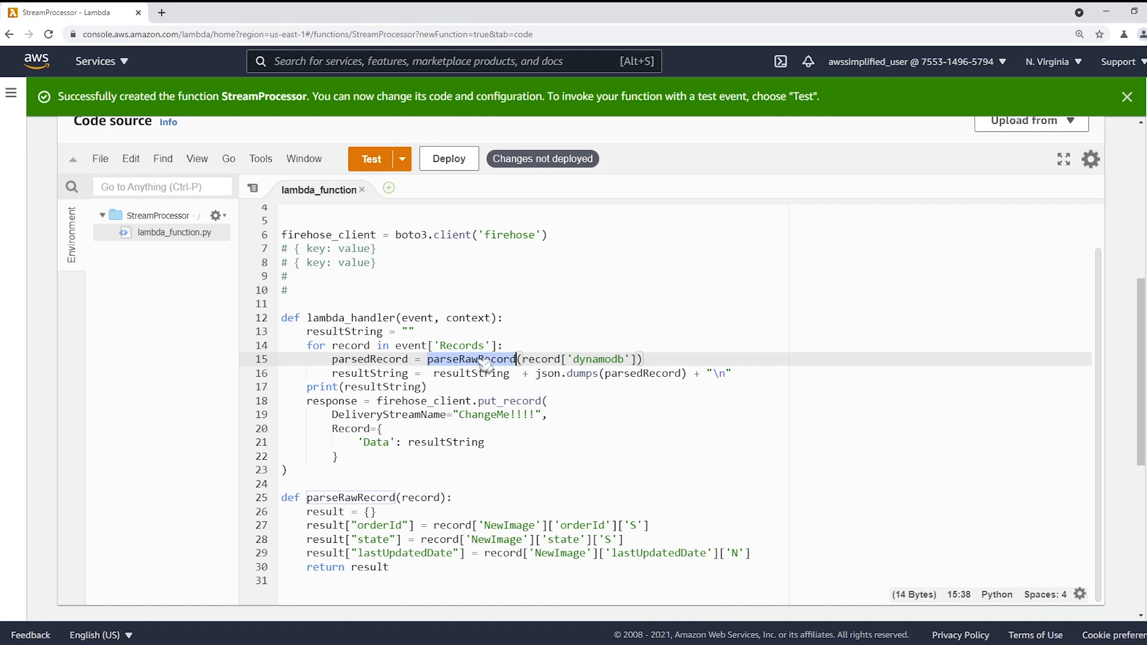
{"action": "scroll", "coordinate": [359, 505], "scroll_direction": "down", "scroll_amount": 1}
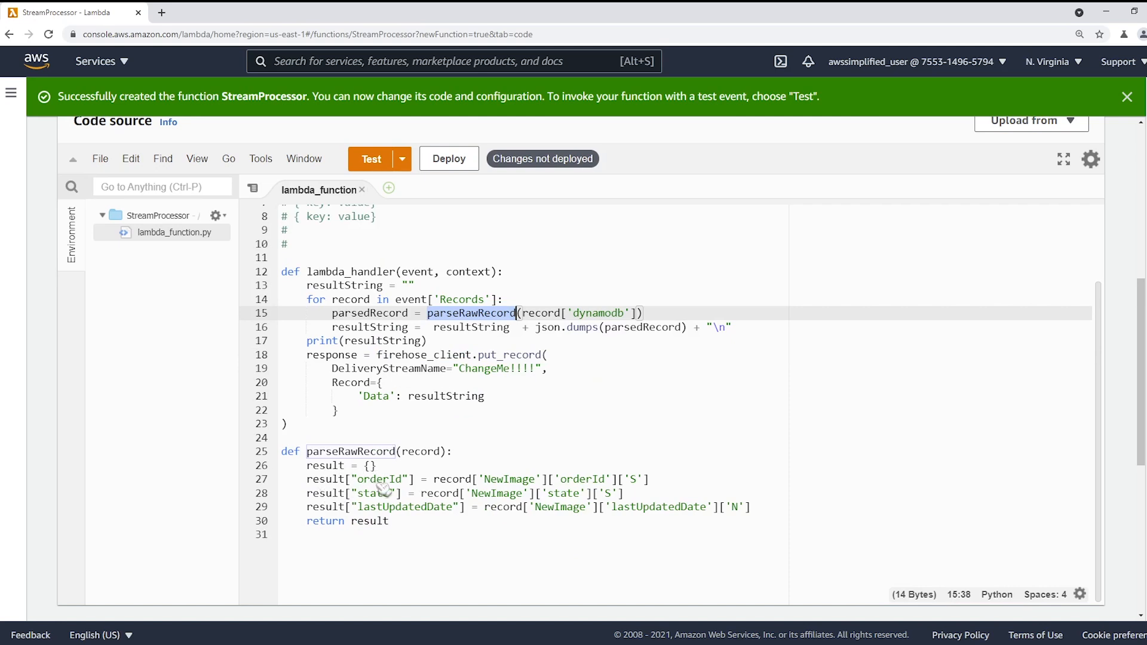
{"action": "left_click_drag", "start_coordinate": [651, 480], "coordinate": [441, 487]}
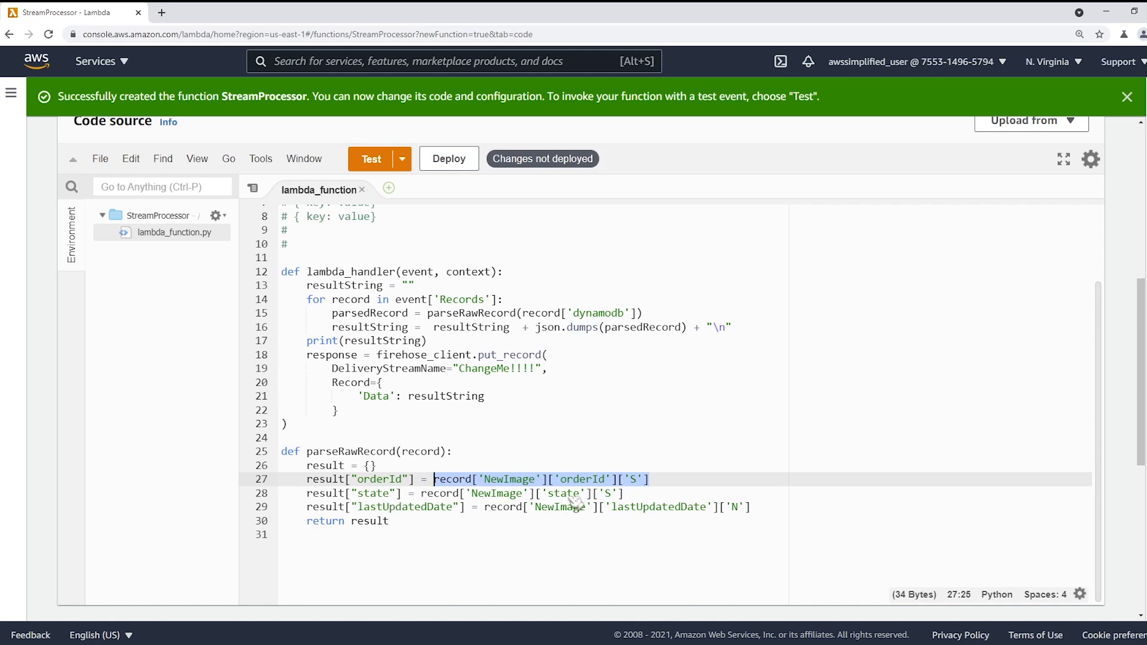
{"action": "left_click_drag", "start_coordinate": [639, 501], "coordinate": [430, 499]}
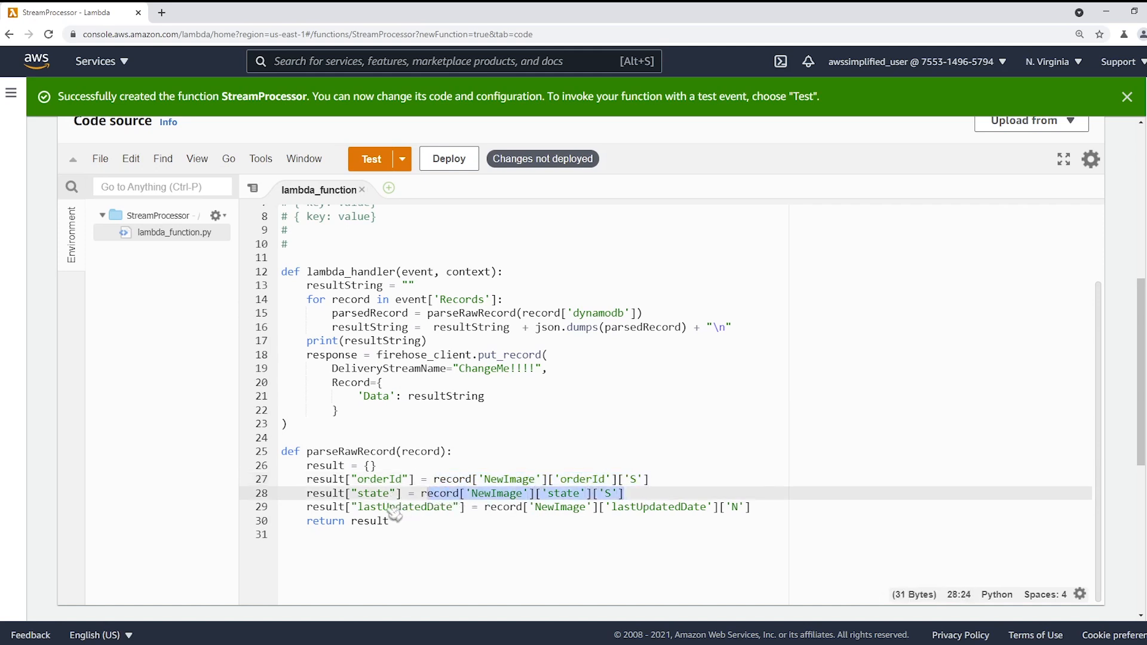
{"action": "left_click_drag", "start_coordinate": [758, 509], "coordinate": [306, 508]}
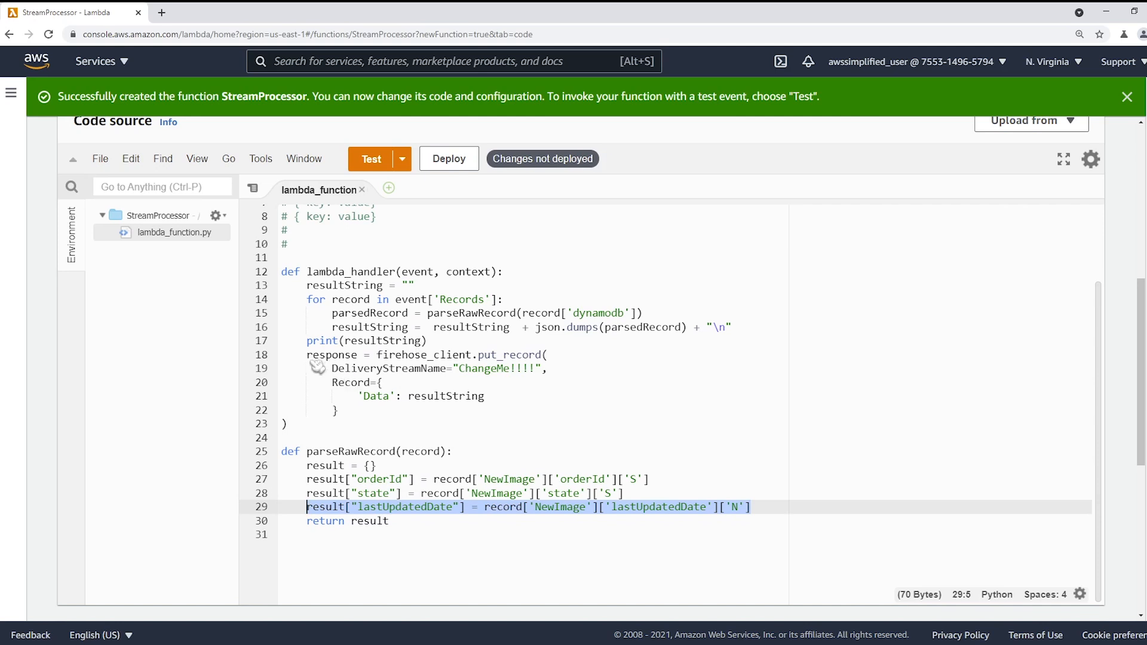
{"action": "double_click", "coordinate": [344, 286]}
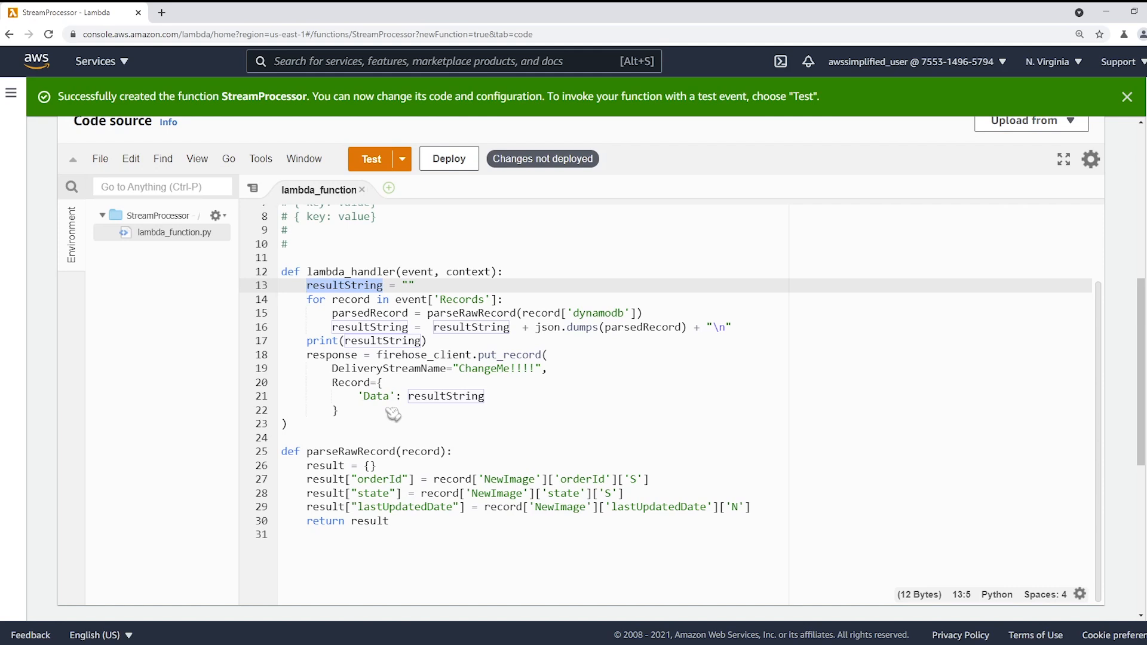
{"action": "double_click", "coordinate": [448, 399]}
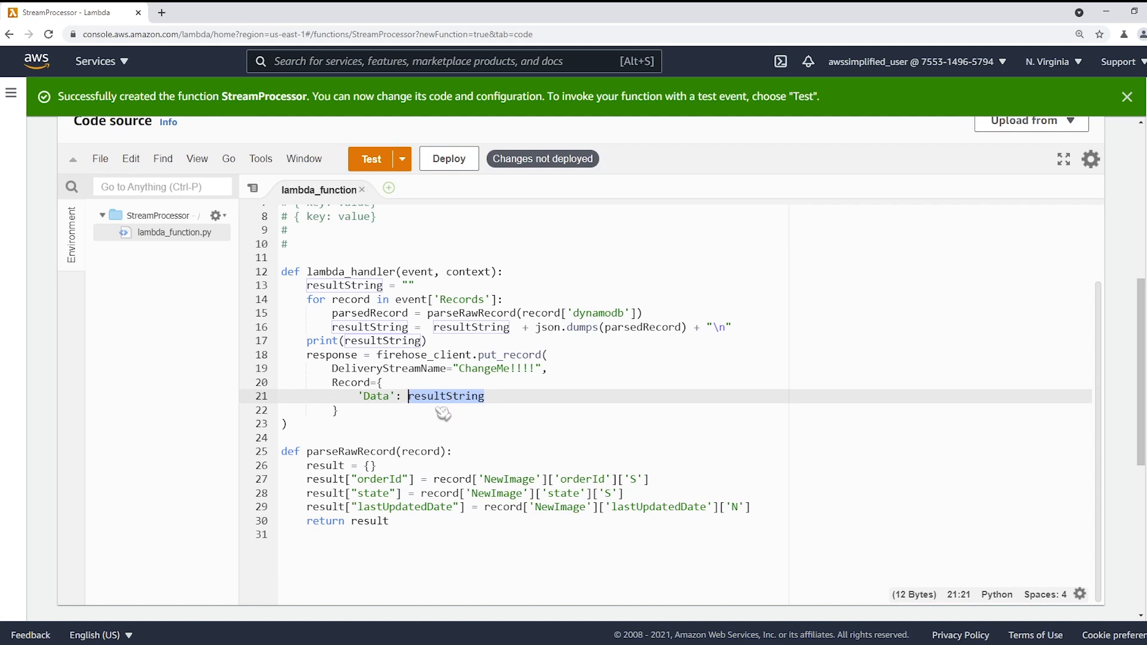
Step: Set DeliveryStreamName to "OrdersAuditFirehose" in the put_record call and deploy the code changes
{"action": "left_click", "coordinate": [462, 370]}
{"action": "left_click_drag", "start_coordinate": [463, 369], "coordinate": [536, 369]}
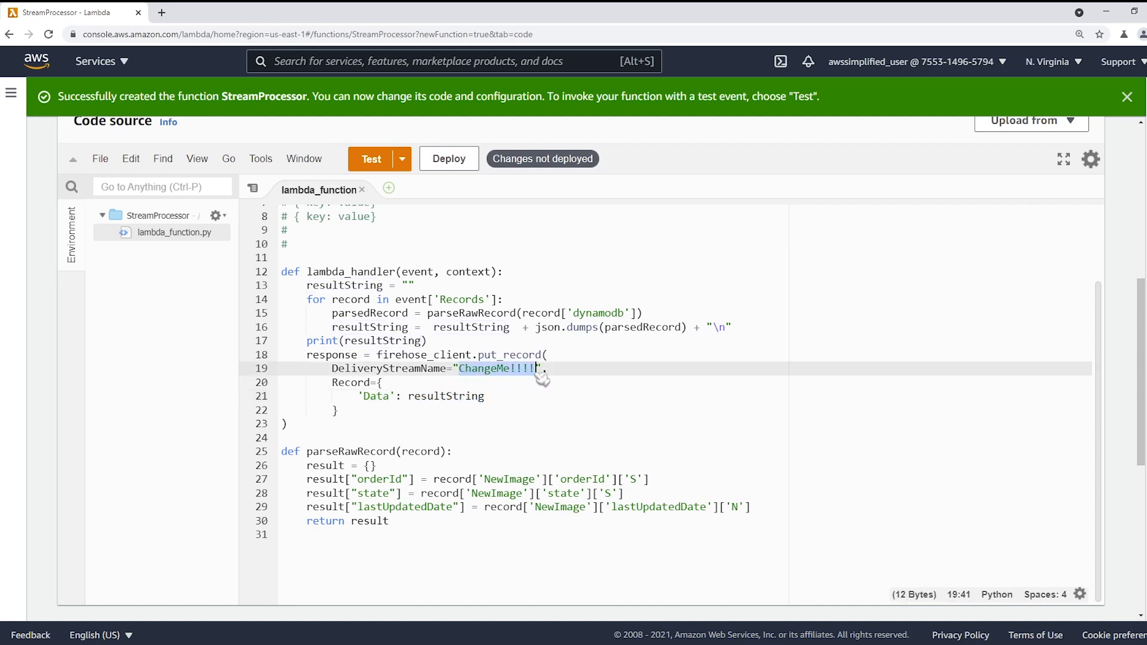
{"action": "type", "text": "OrdersAuditFirehos"}
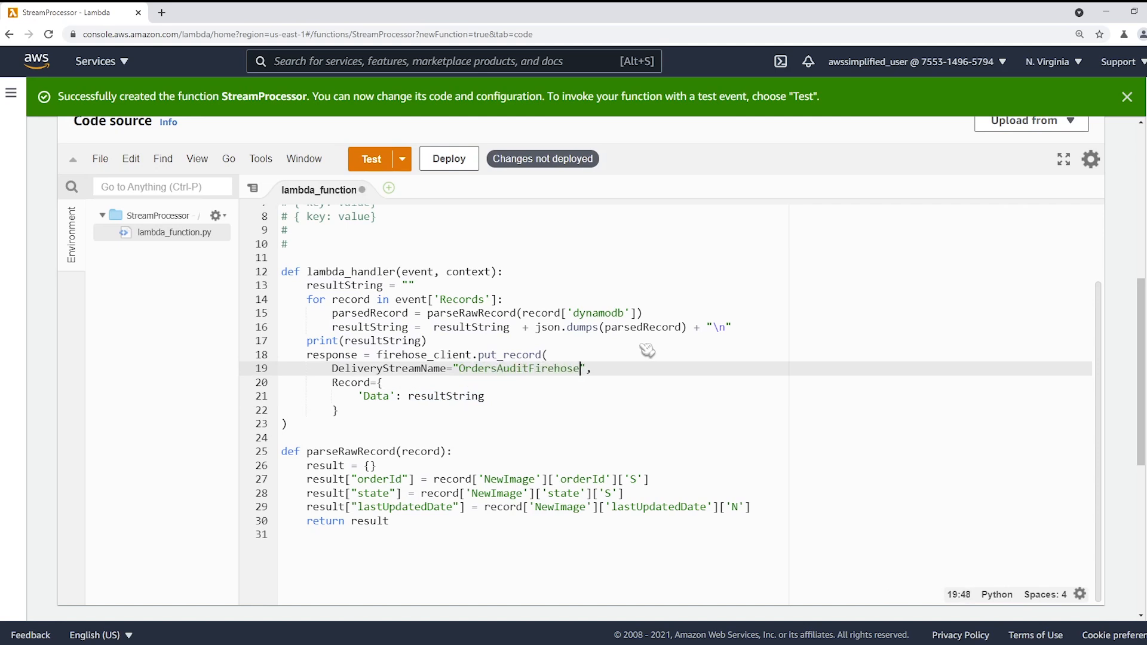
{"action": "left_click", "coordinate": [524, 397]}
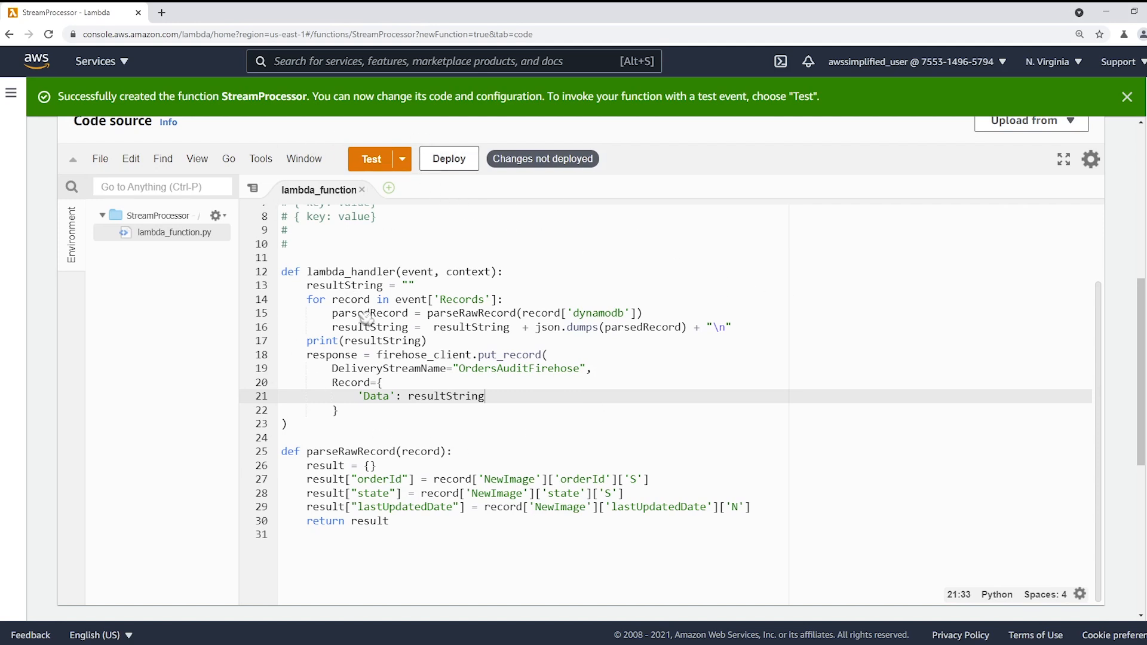
{"action": "left_click", "coordinate": [403, 159]}
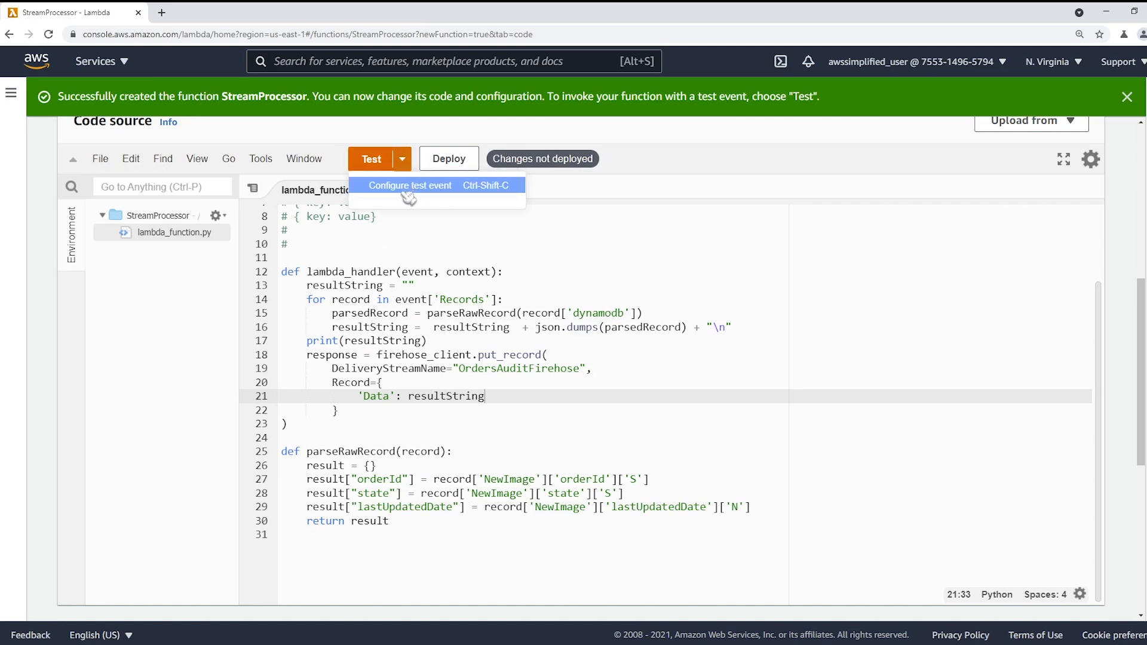
{"action": "left_click", "coordinate": [451, 159]}
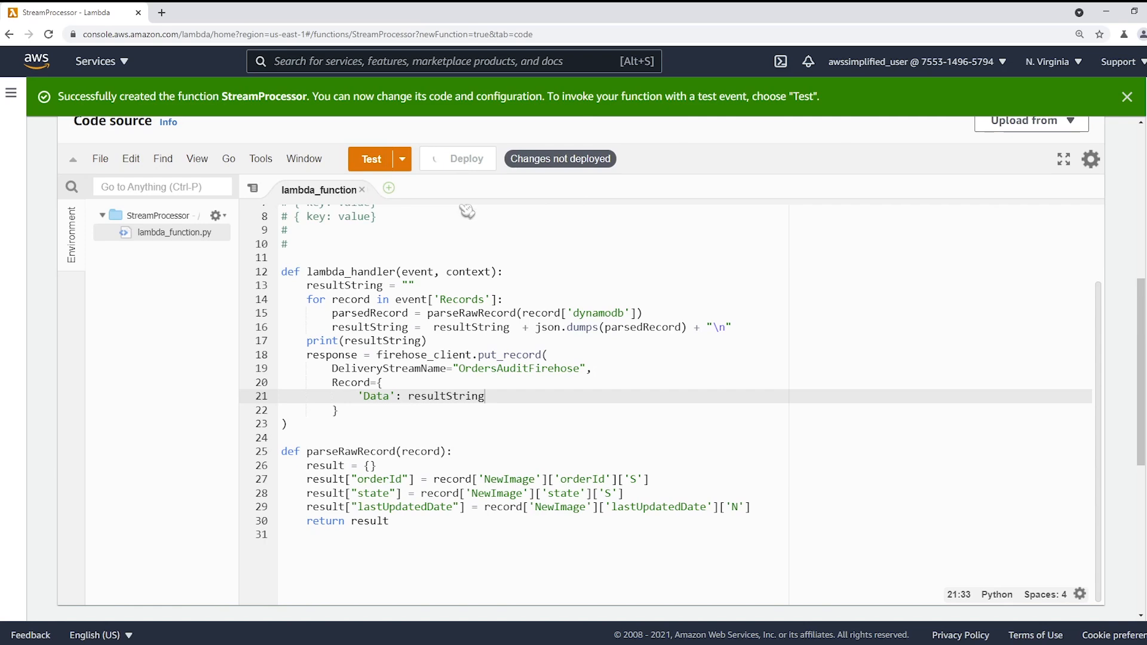
Step: Start a new test event named Foobar and replace its JSON with the copied sample DynamoDB stream event
{"action": "left_click", "coordinate": [402, 159]}
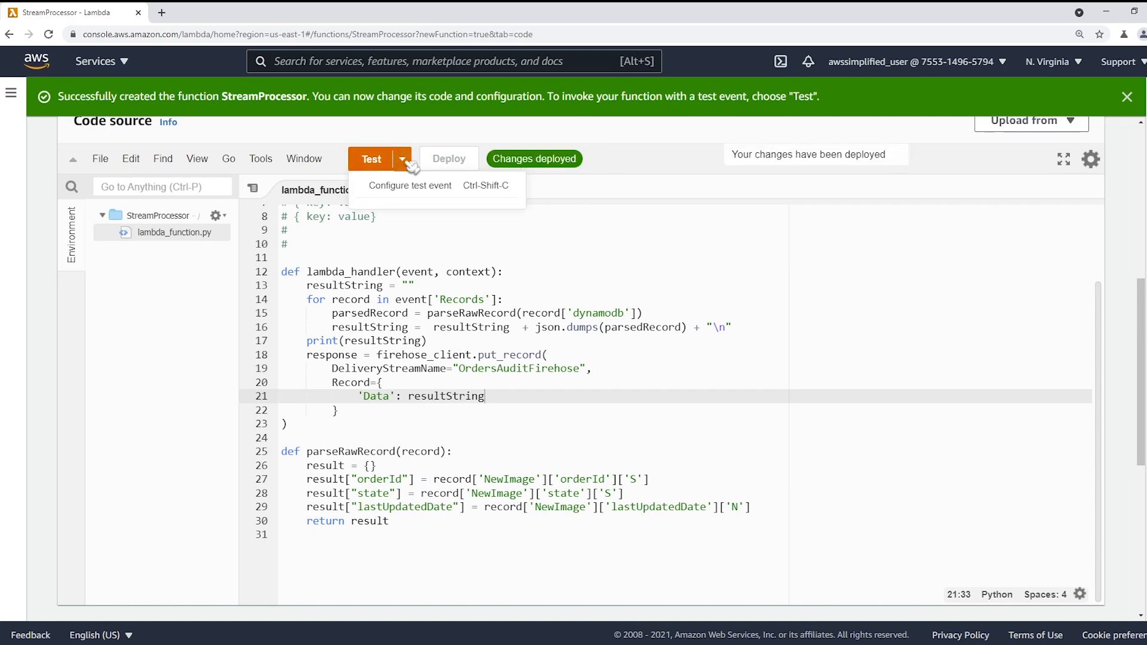
{"action": "left_click", "coordinate": [418, 187]}
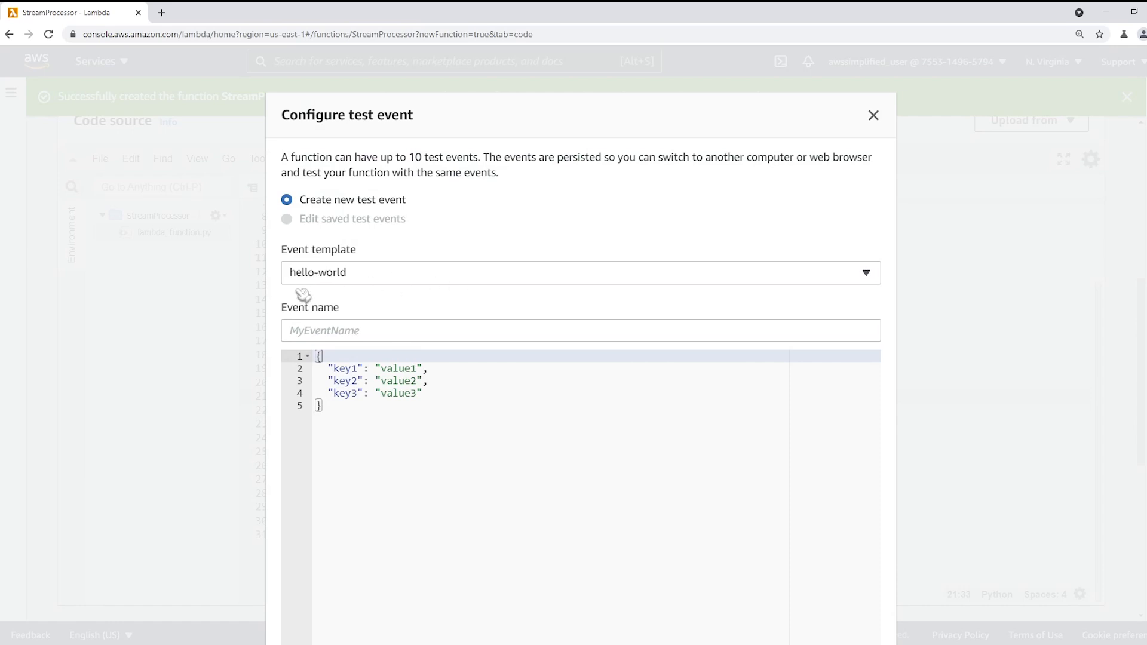
{"action": "left_click", "coordinate": [338, 334]}
{"action": "type", "text": "Foobar"}
{"action": "left_click", "coordinate": [398, 435]}
{"action": "key", "text": "ctrl+a"}
{"action": "key", "text": "ctrl+v"}
{"action": "scroll", "coordinate": [685, 526], "scroll_direction": "up", "scroll_amount": 10}
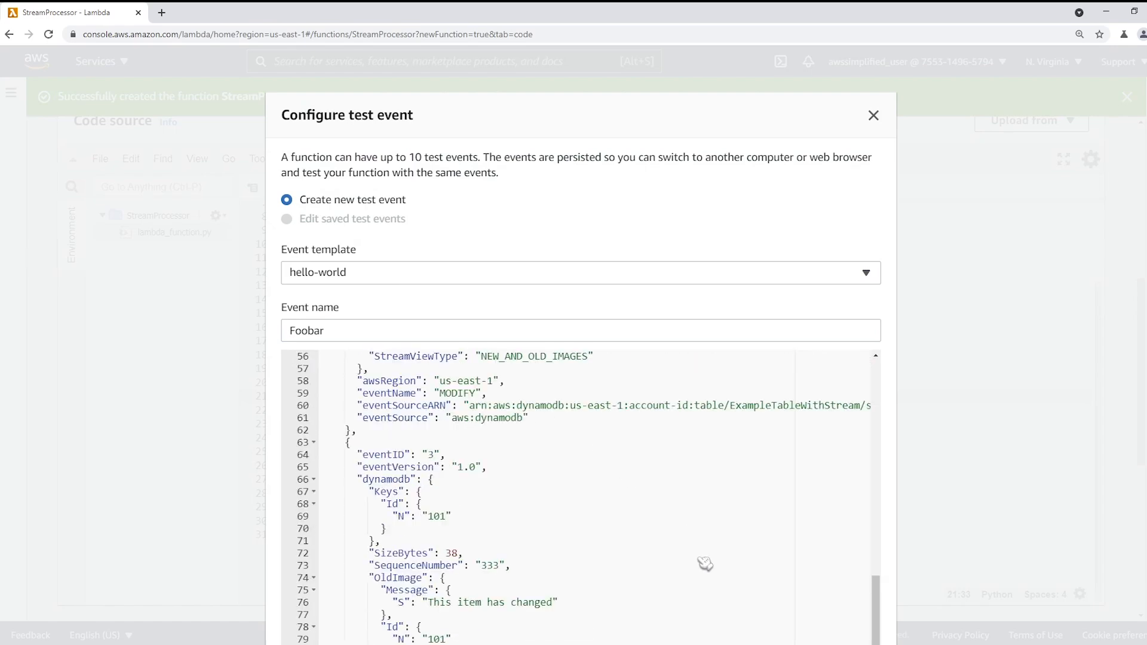
{"action": "scroll", "coordinate": [670, 571], "scroll_direction": "up", "scroll_amount": 1}
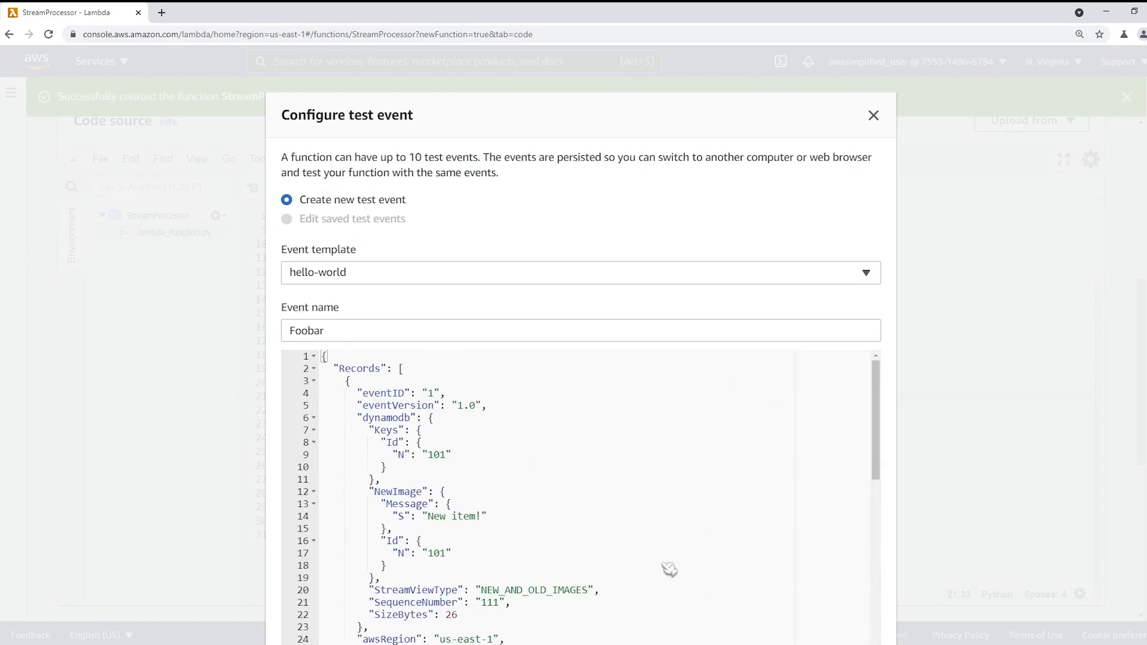
Step: In the first record's Keys, rename Id to orderId and change its type from N to S
{"action": "double_click", "coordinate": [358, 369]}
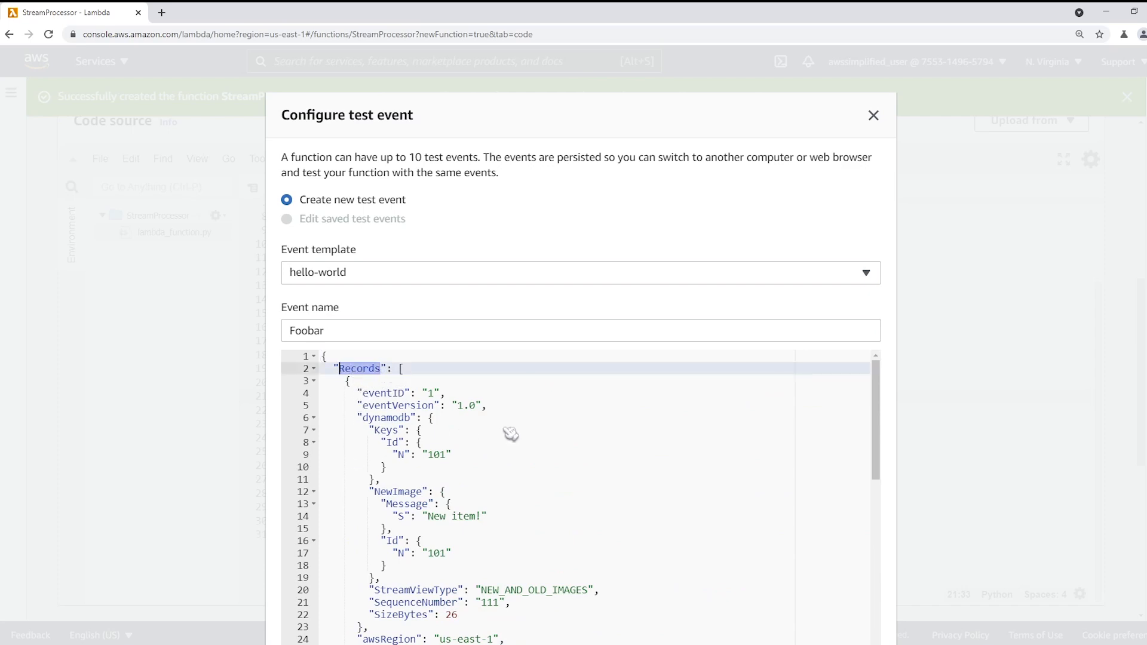
{"action": "double_click", "coordinate": [382, 418]}
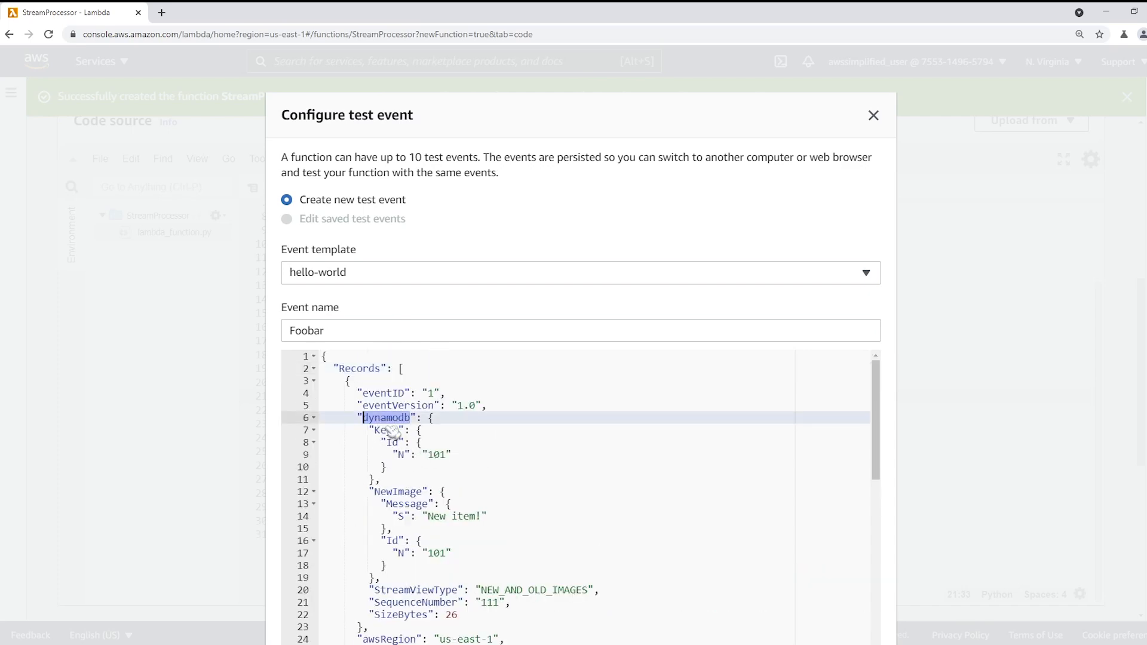
{"action": "double_click", "coordinate": [393, 442]}
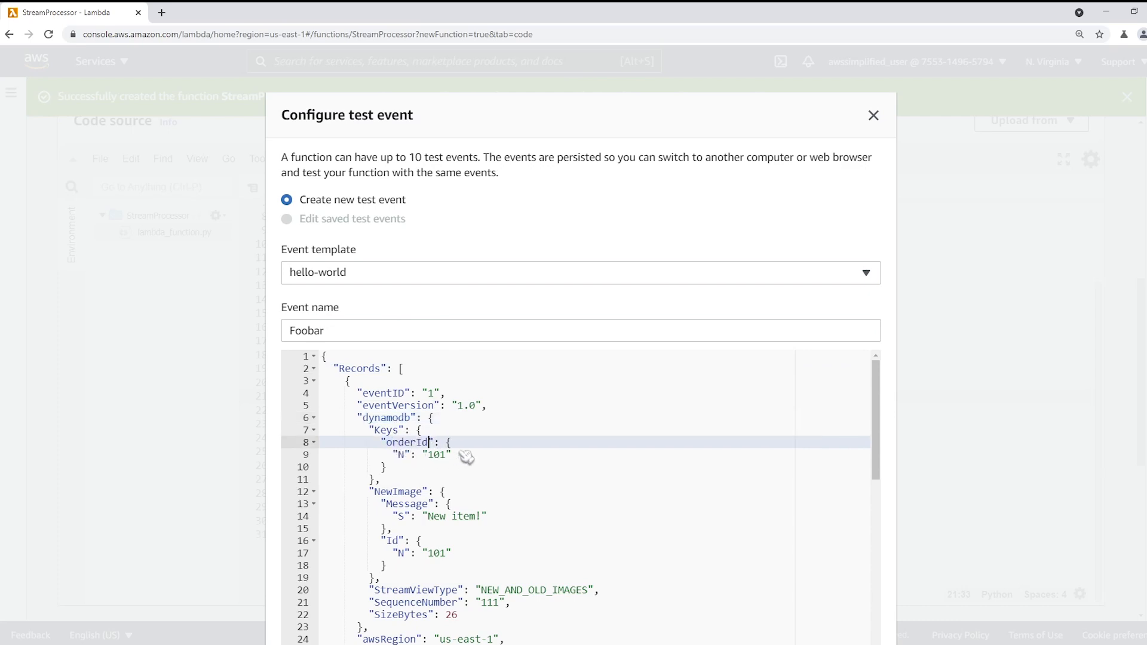
{"action": "left_click", "coordinate": [400, 456]}
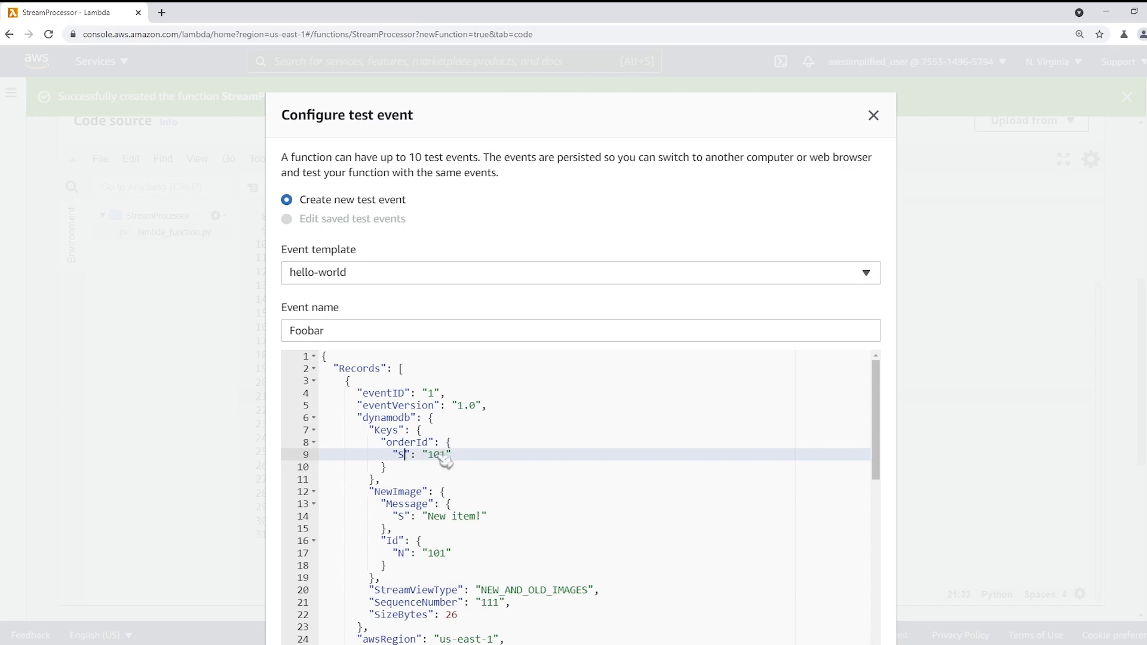
Step: Rename the first record's NewImage attributes to state and lastUpdatedTime, then discard the test event without creating it
{"action": "double_click", "coordinate": [399, 492]}
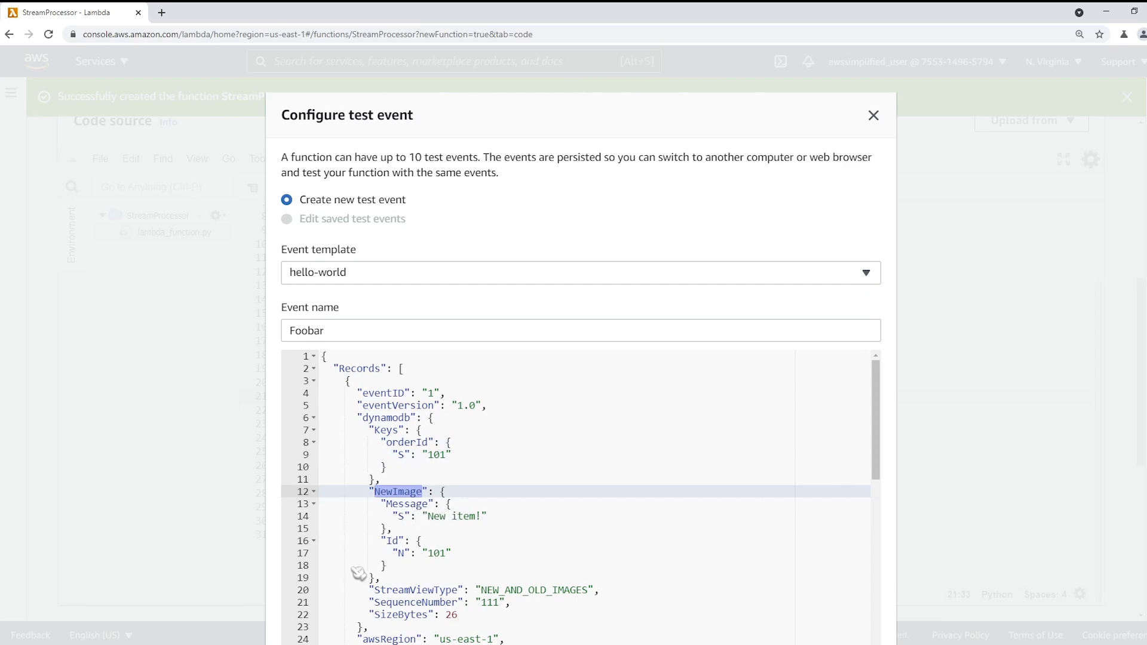
{"action": "double_click", "coordinate": [407, 505]}
{"action": "type", "text": "state"}
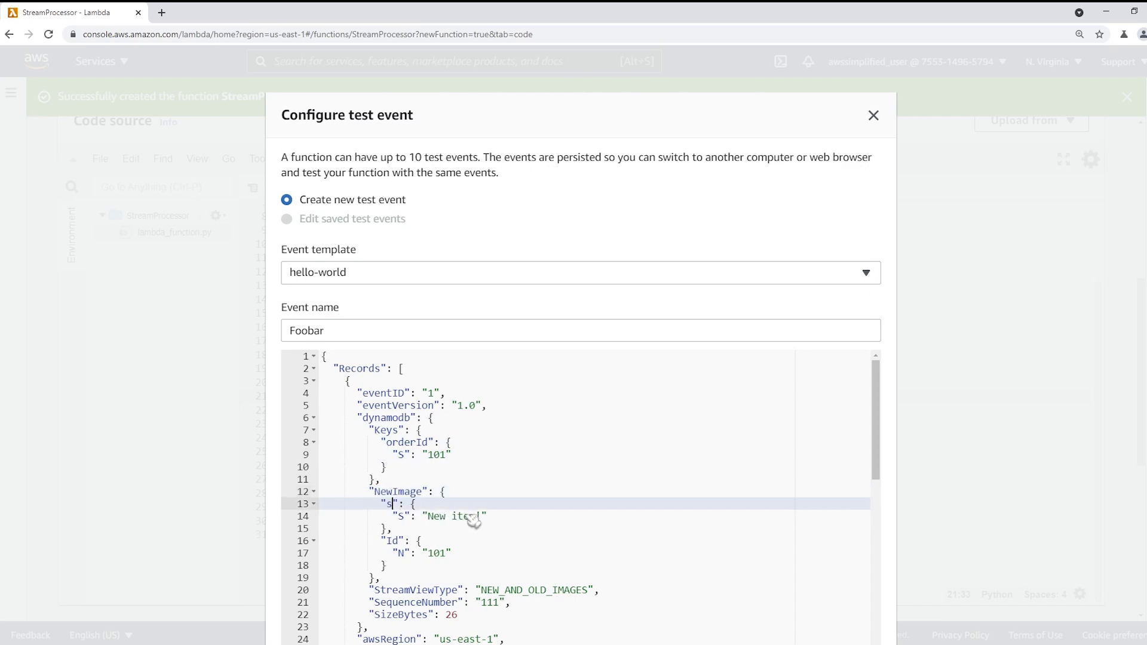
{"action": "double_click", "coordinate": [395, 542]}
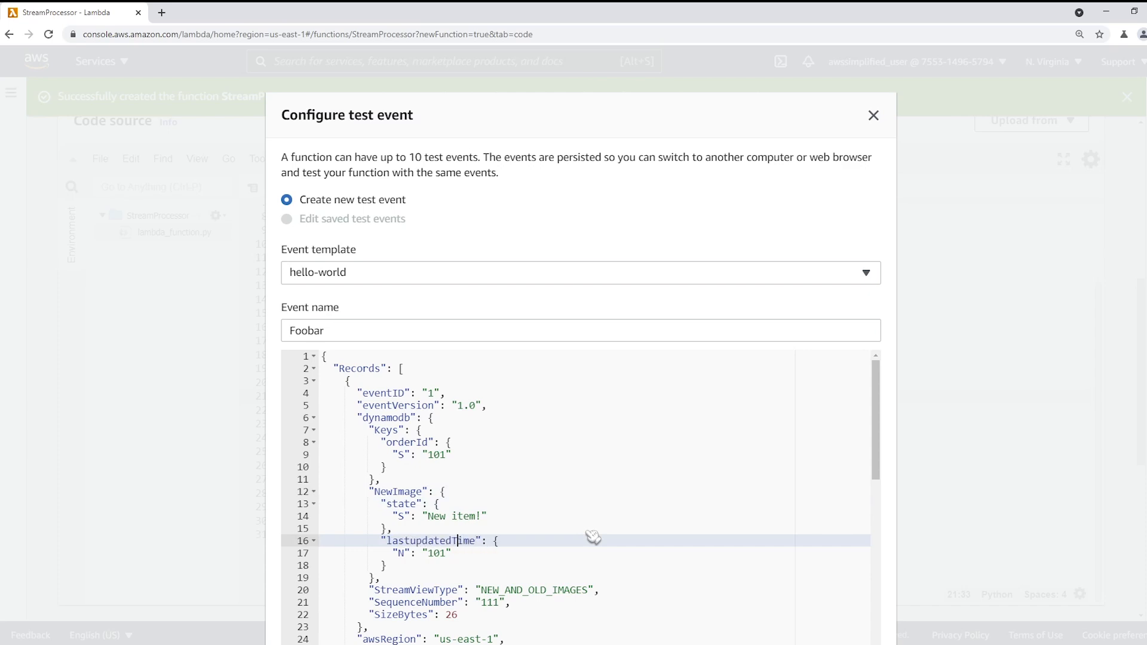
{"action": "key", "text": "BackSpace"}
{"action": "type", "text": "U"}
{"action": "scroll", "coordinate": [687, 340], "scroll_direction": "down", "scroll_amount": 3}
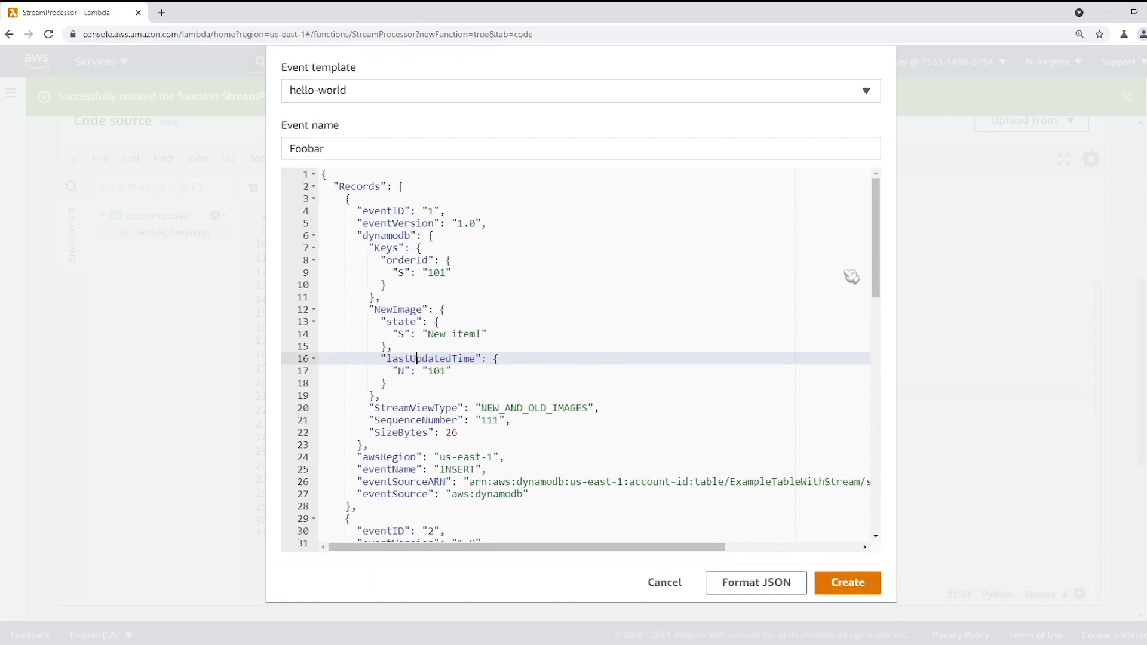
{"action": "left_click_drag", "start_coordinate": [882, 249], "coordinate": [887, 405]}
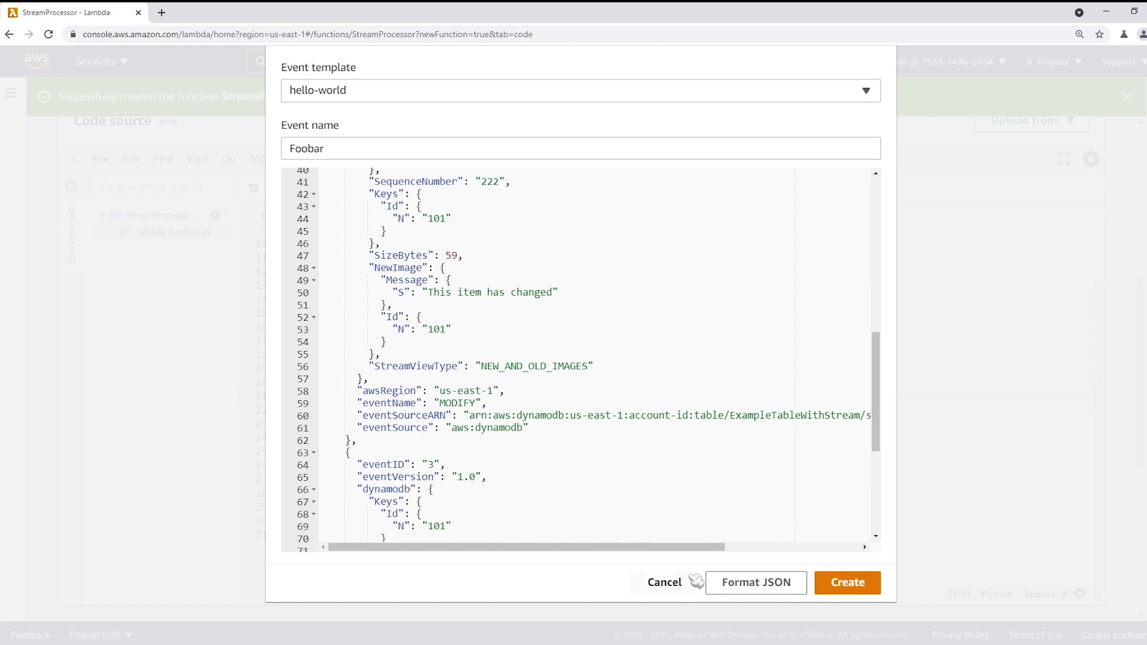
{"action": "left_click", "coordinate": [669, 583]}
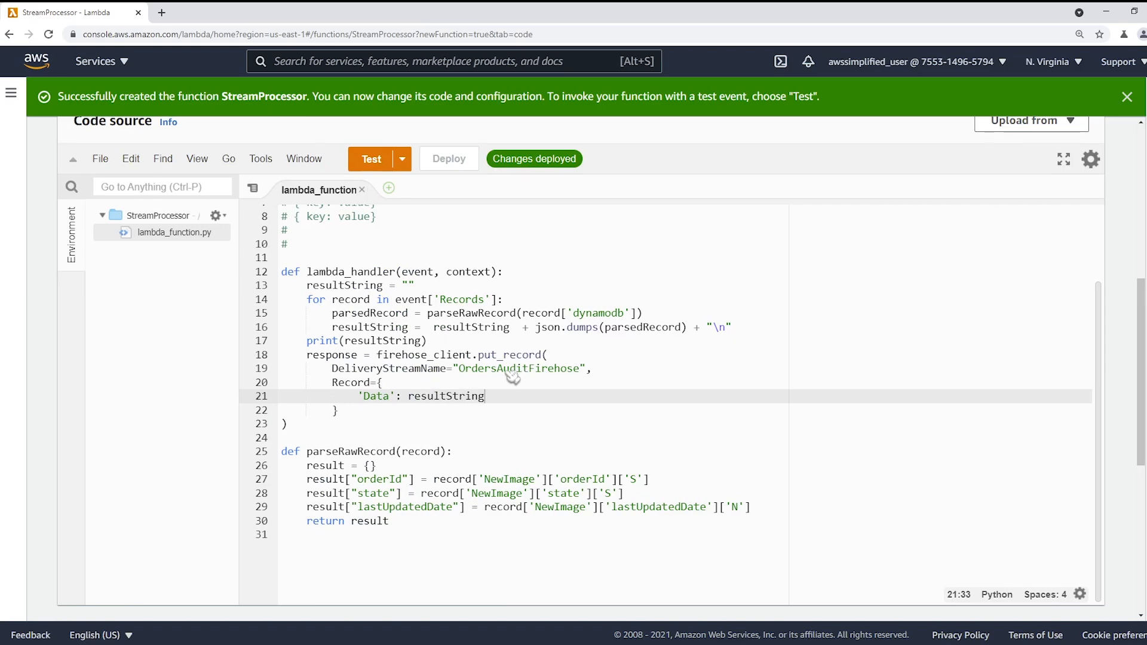
Step: Switch to the DynamoDB service and open the Orders table
{"action": "scroll", "coordinate": [507, 376], "scroll_direction": "up", "scroll_amount": 2}
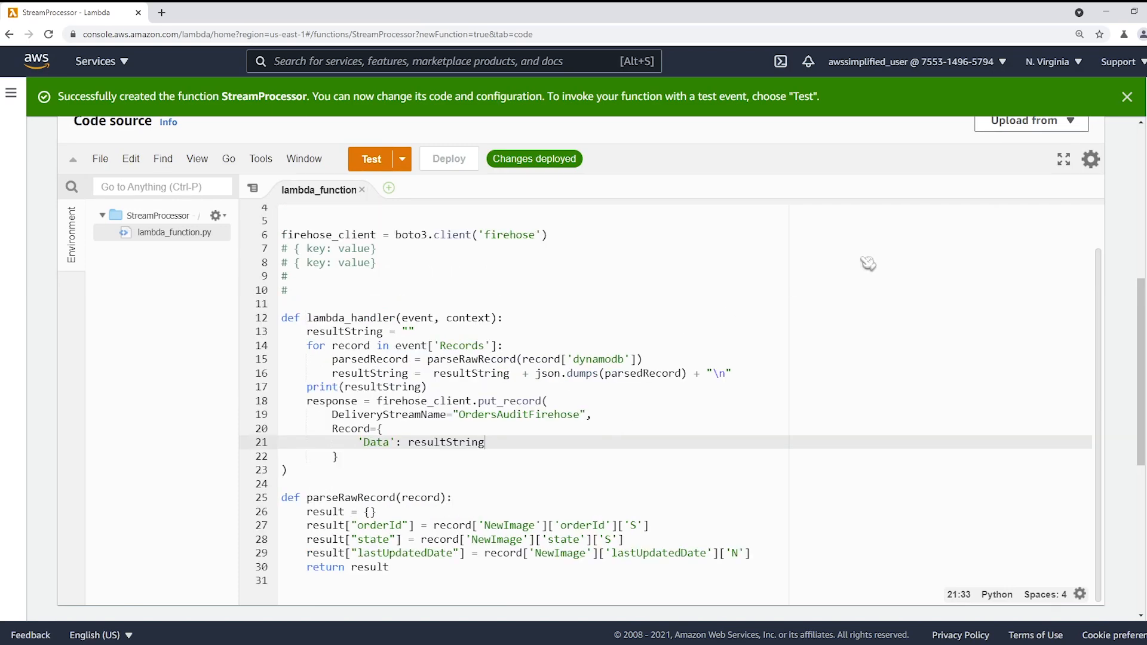
{"action": "scroll", "coordinate": [1142, 329], "scroll_direction": "up", "scroll_amount": 6}
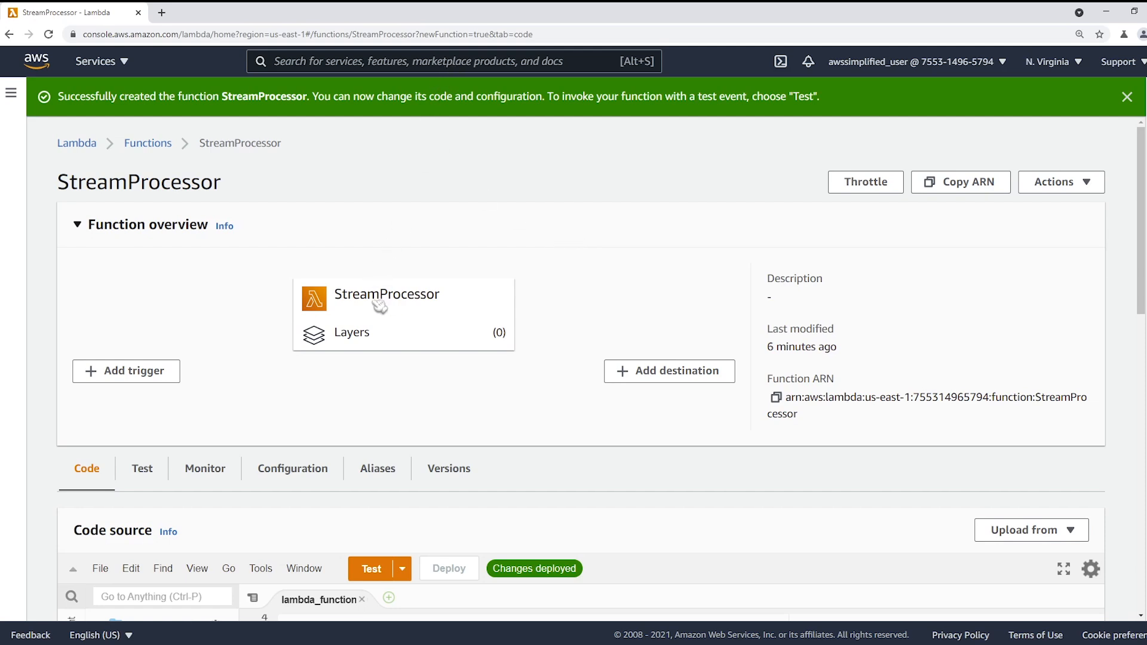
{"action": "left_click", "coordinate": [398, 70]}
{"action": "type", "text": "Dynamo"}
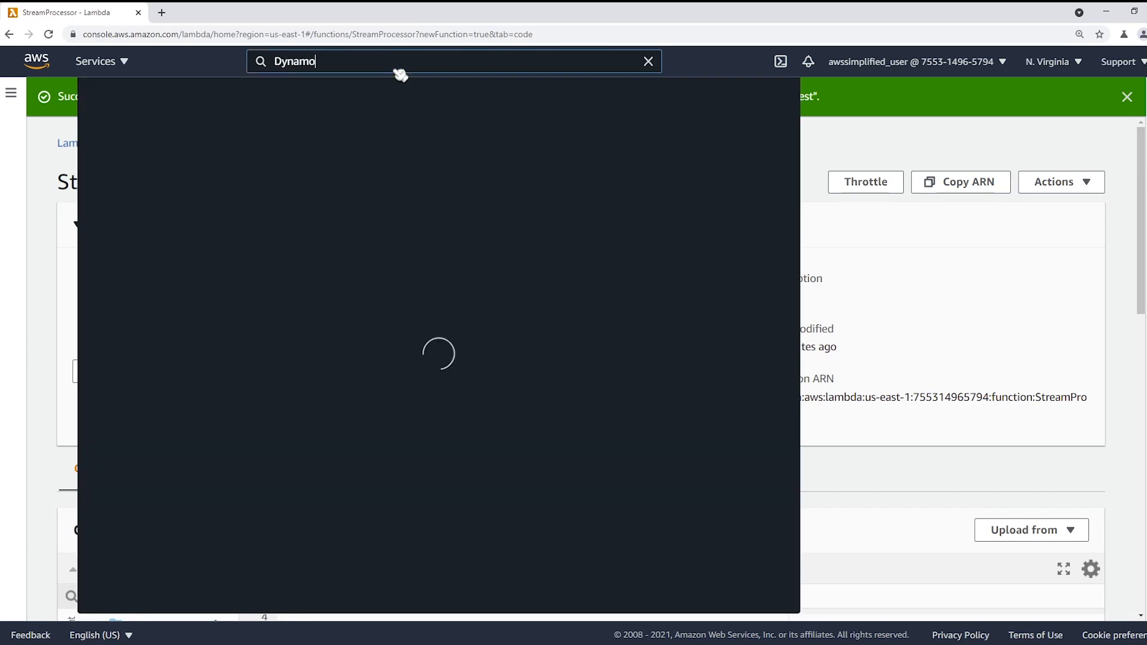
{"action": "left_click", "coordinate": [353, 182]}
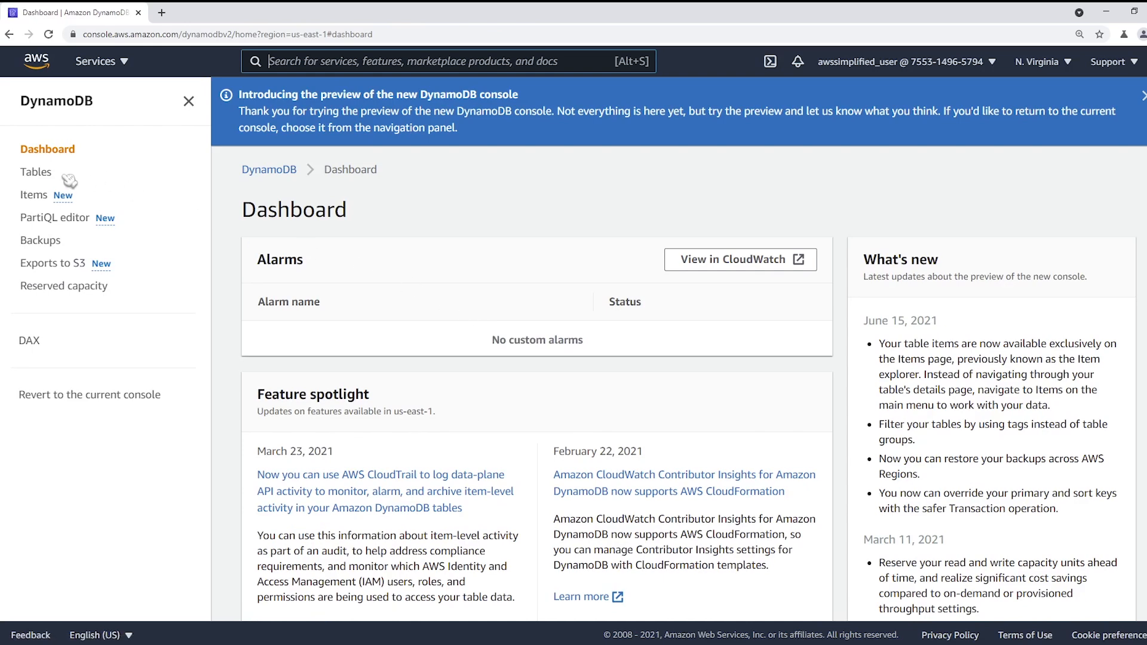
{"action": "left_click", "coordinate": [44, 177]}
{"action": "left_click", "coordinate": [311, 341]}
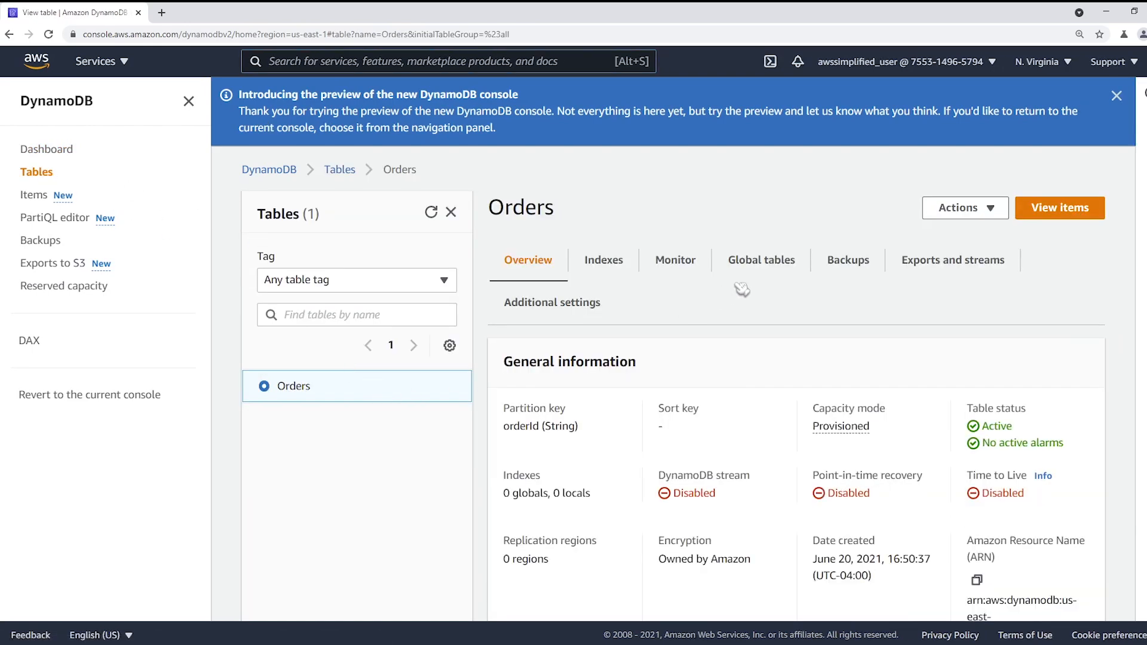
Step: Enable the DynamoDB stream on the Orders table with the New image view type
{"action": "left_click", "coordinate": [930, 268]}
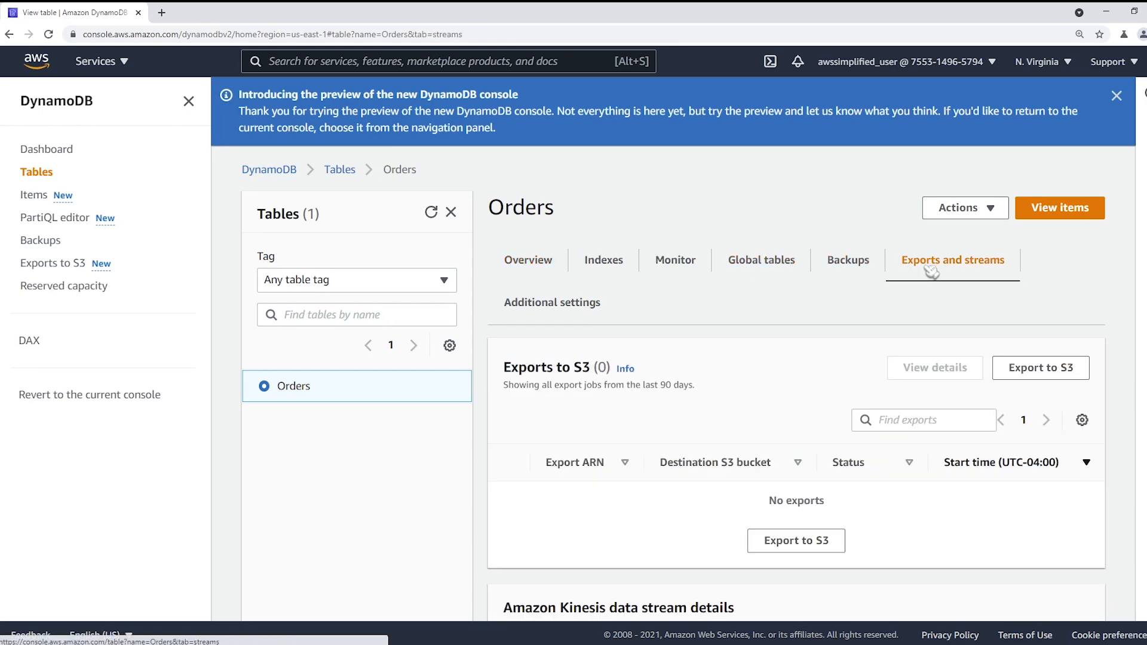
{"action": "scroll", "coordinate": [706, 372], "scroll_direction": "down", "scroll_amount": 2}
{"action": "scroll", "coordinate": [706, 372], "scroll_direction": "down", "scroll_amount": 4}
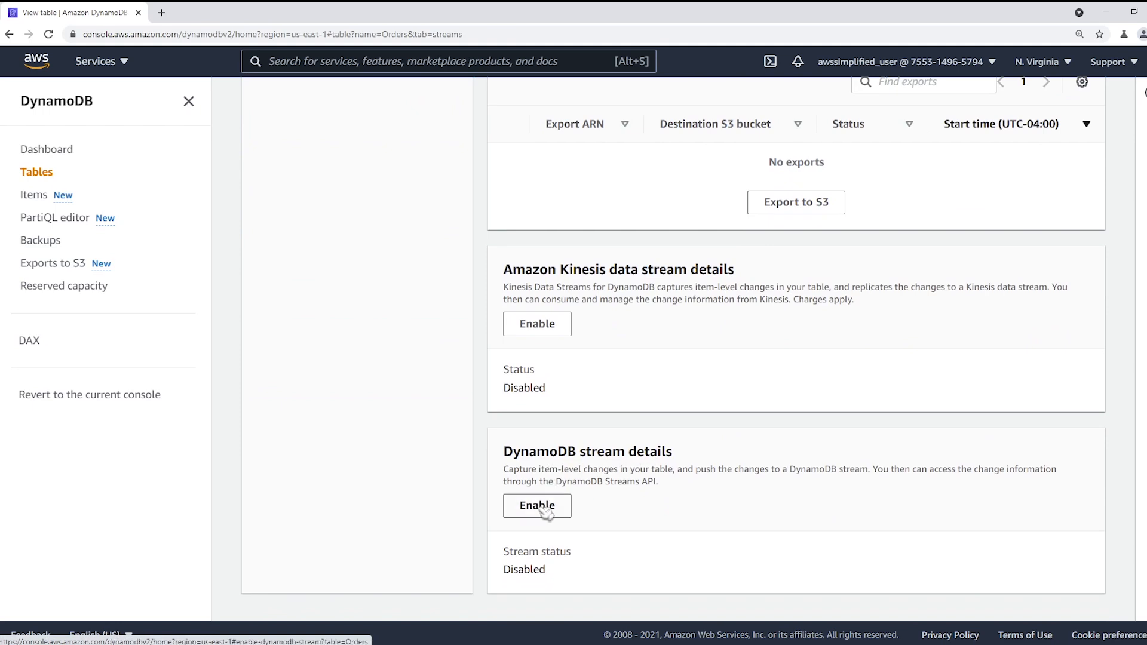
{"action": "left_click", "coordinate": [537, 506]}
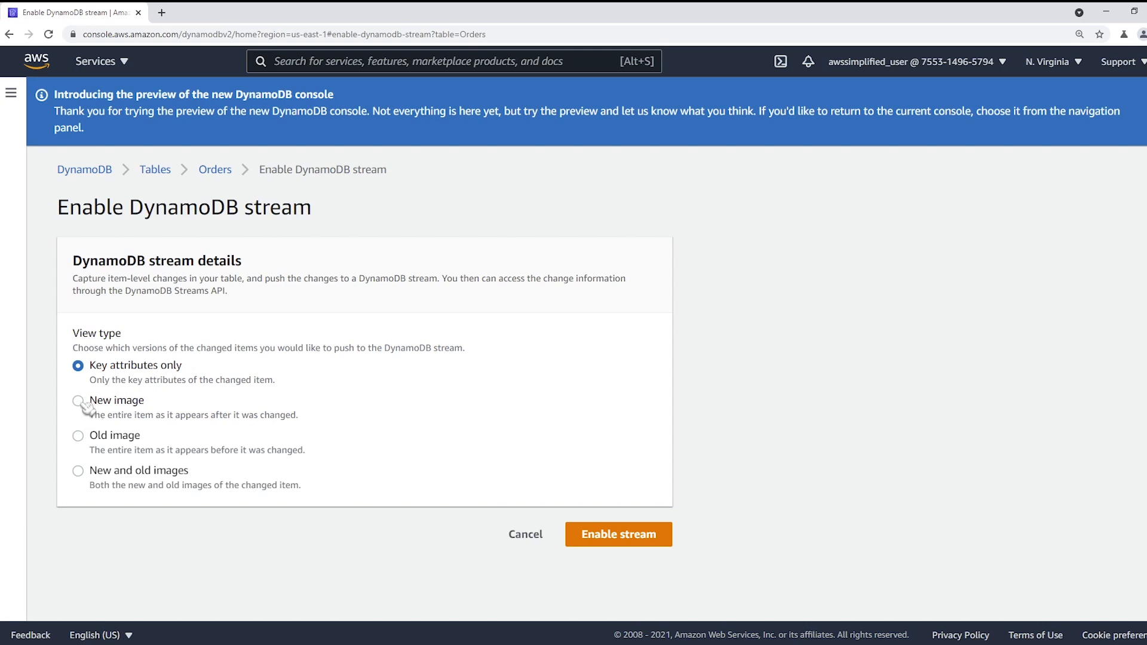
{"action": "left_click", "coordinate": [79, 401]}
{"action": "left_click", "coordinate": [622, 538]}
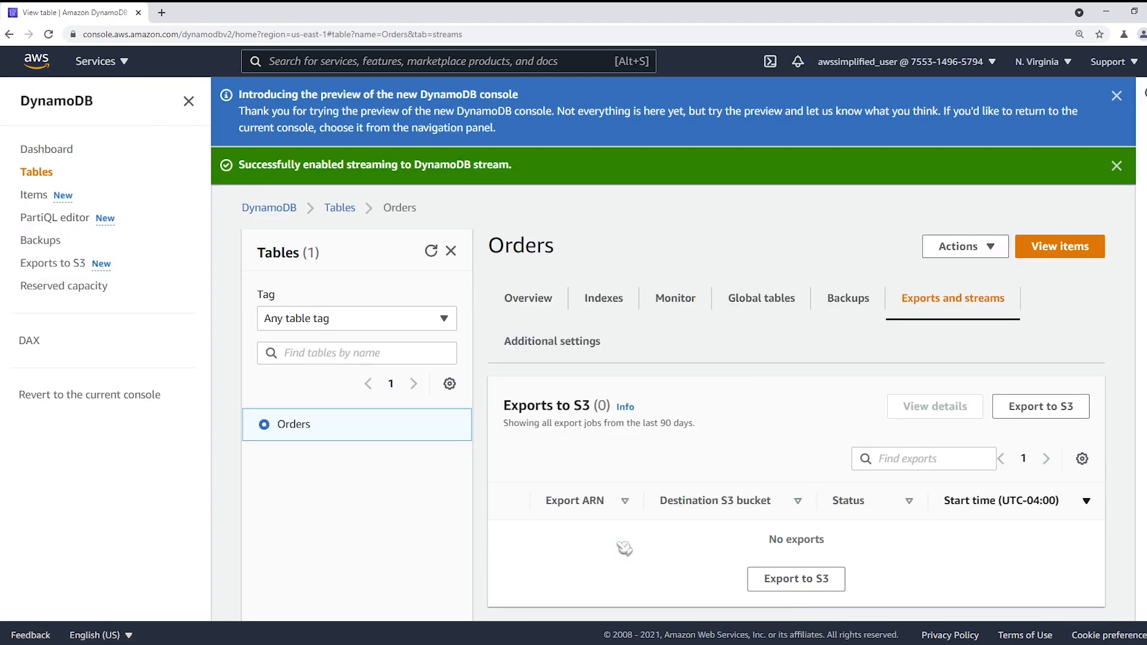
Step: Start a new trigger for the Orders table's DynamoDB stream and choose StreamProcessor as its Lambda function
{"action": "scroll", "coordinate": [627, 536], "scroll_direction": "down", "scroll_amount": 10}
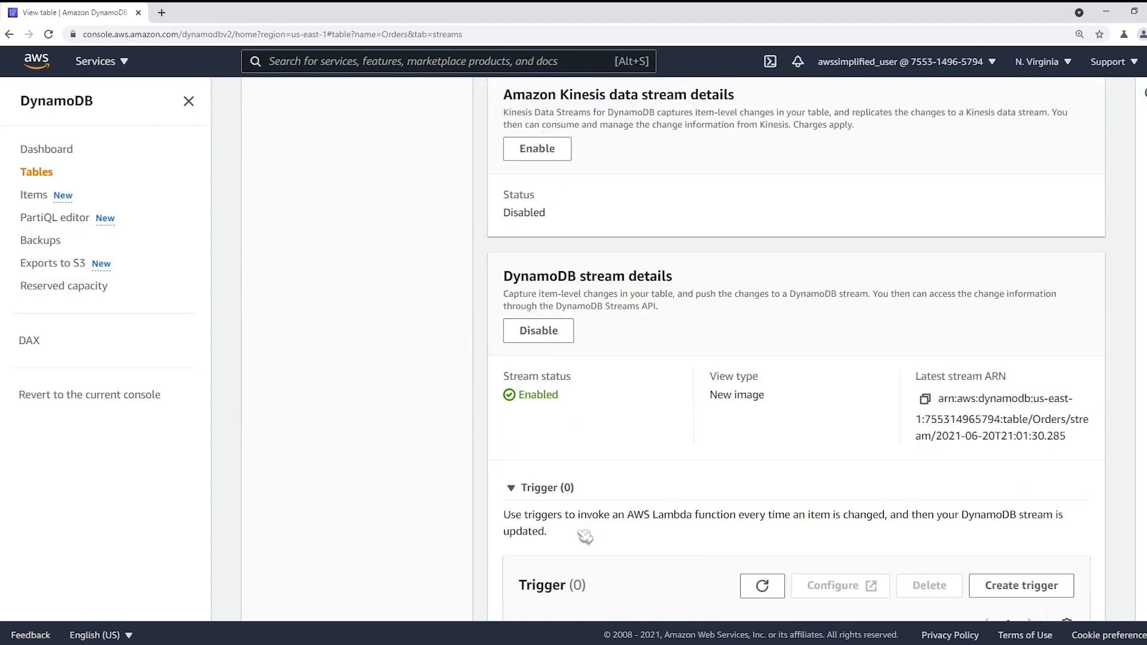
{"action": "scroll", "coordinate": [585, 538], "scroll_direction": "down", "scroll_amount": 3}
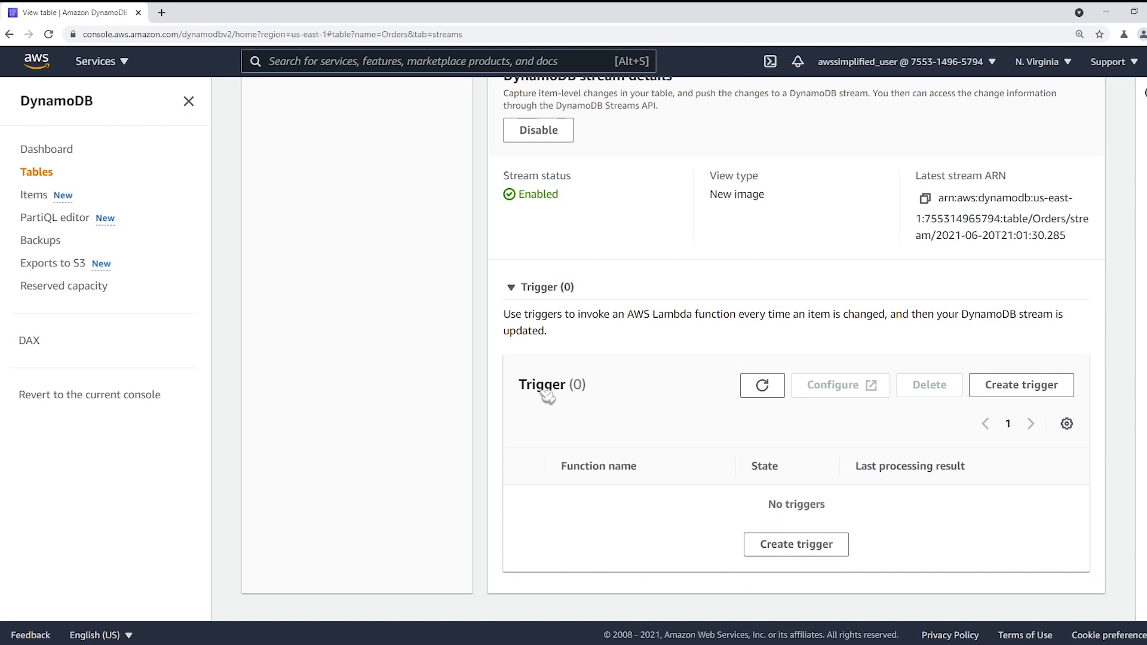
{"action": "left_click", "coordinate": [1005, 385]}
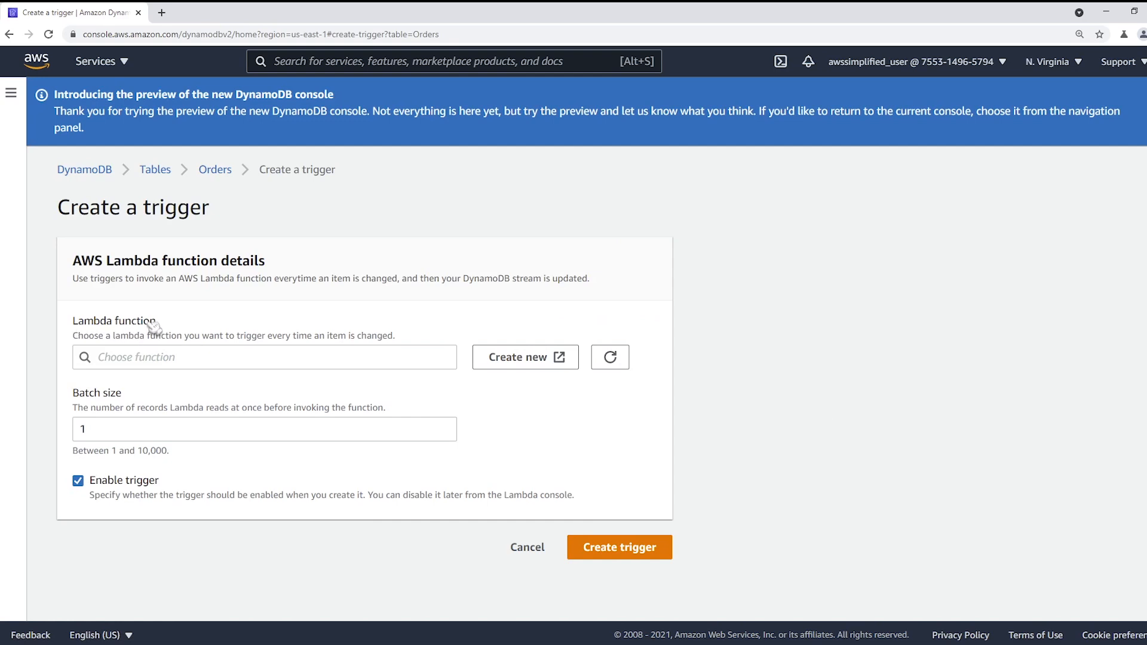
{"action": "left_click", "coordinate": [227, 365]}
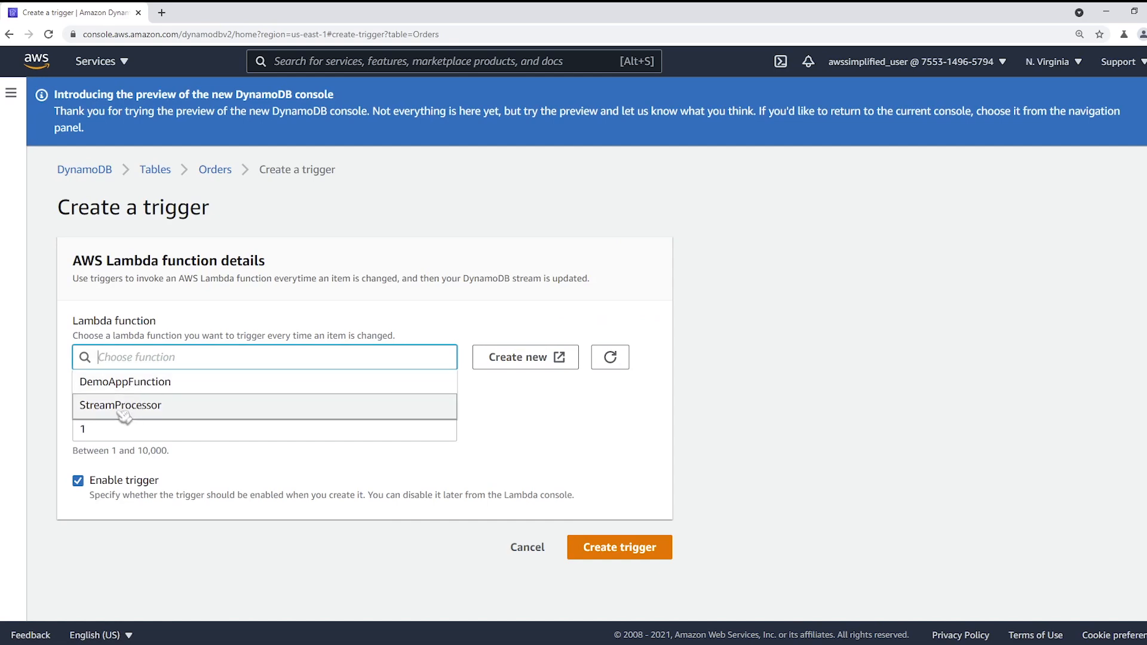
{"action": "left_click", "coordinate": [122, 411]}
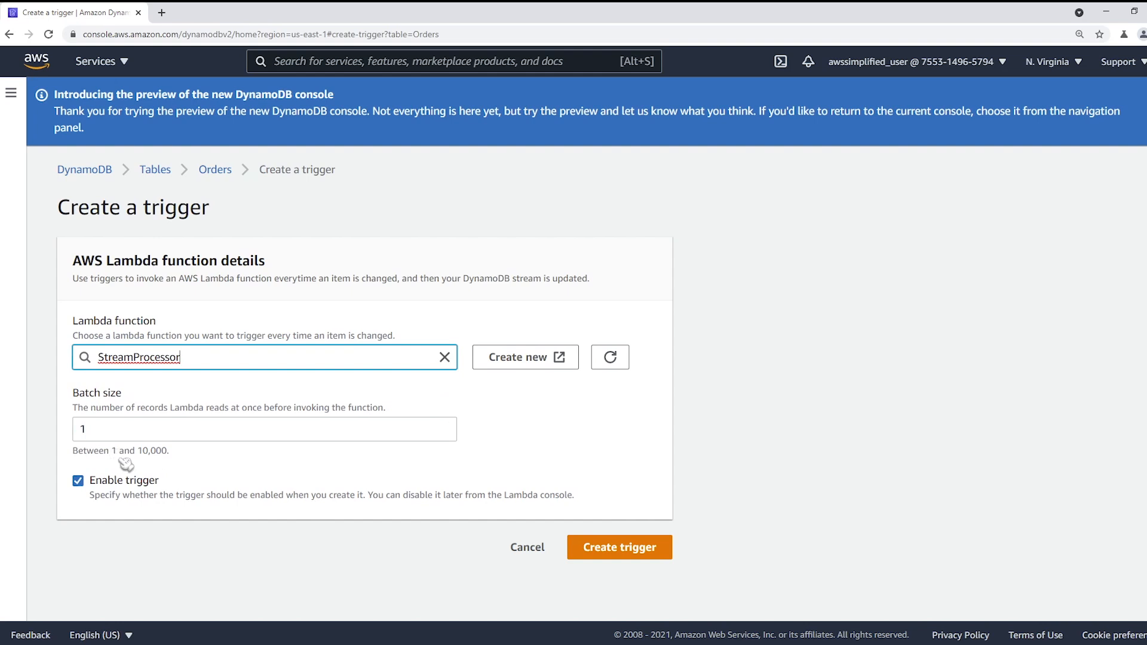
Step: Set the trigger's batch size to 50 and try to create the enabled trigger
{"action": "left_click_drag", "start_coordinate": [141, 456], "coordinate": [177, 456]}
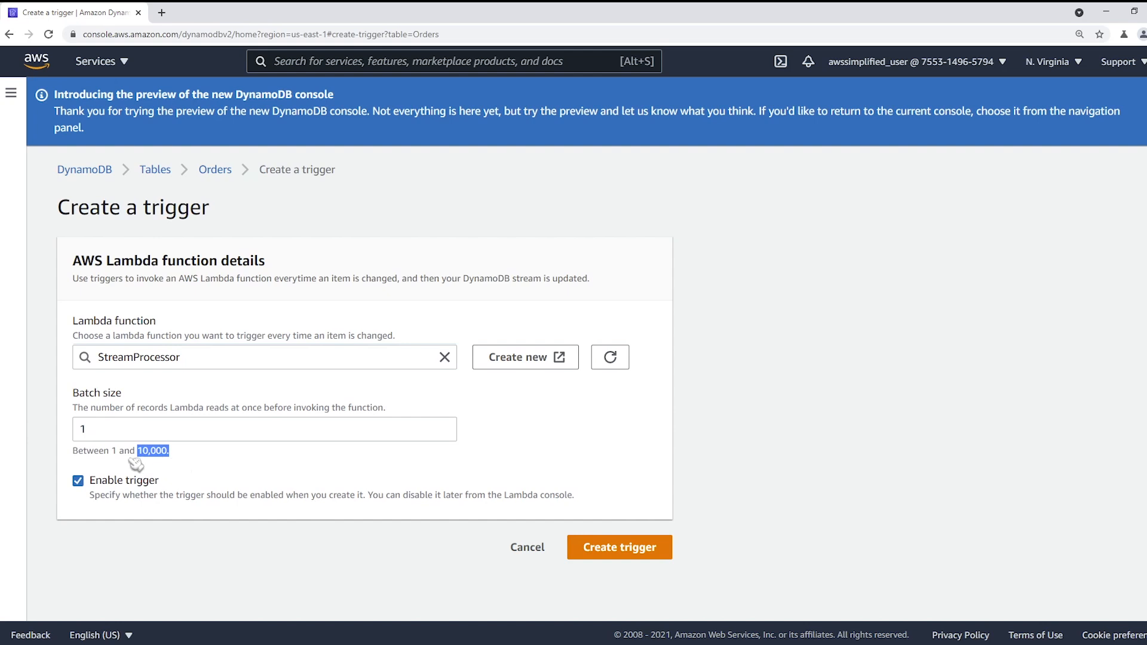
{"action": "left_click", "coordinate": [122, 434]}
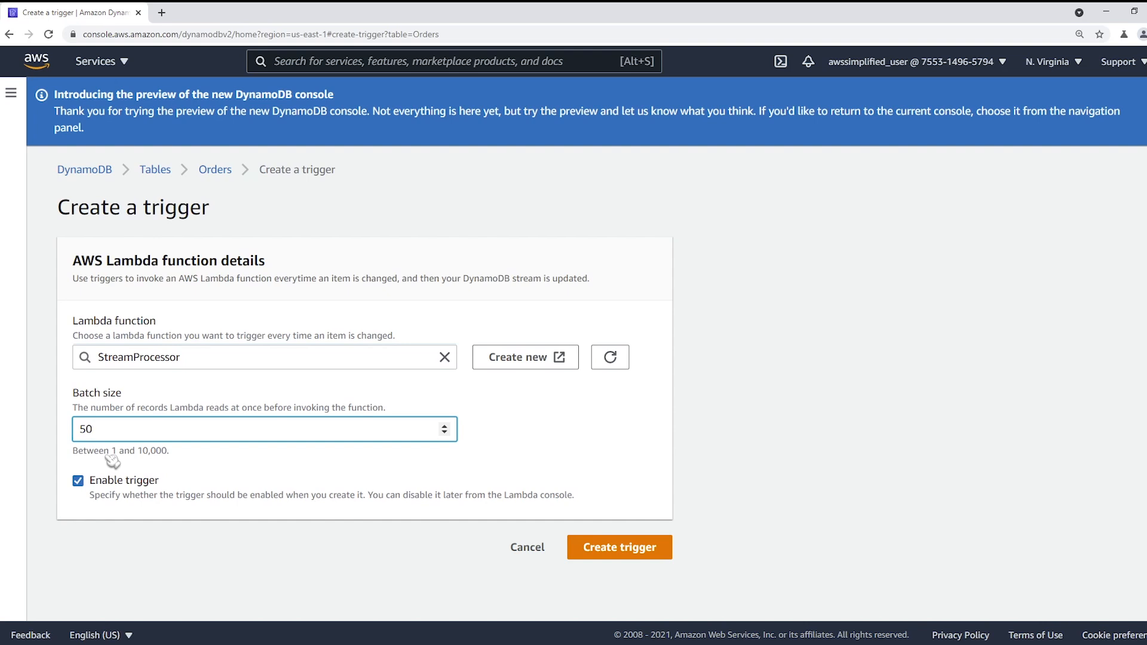
{"action": "left_click", "coordinate": [622, 560]}
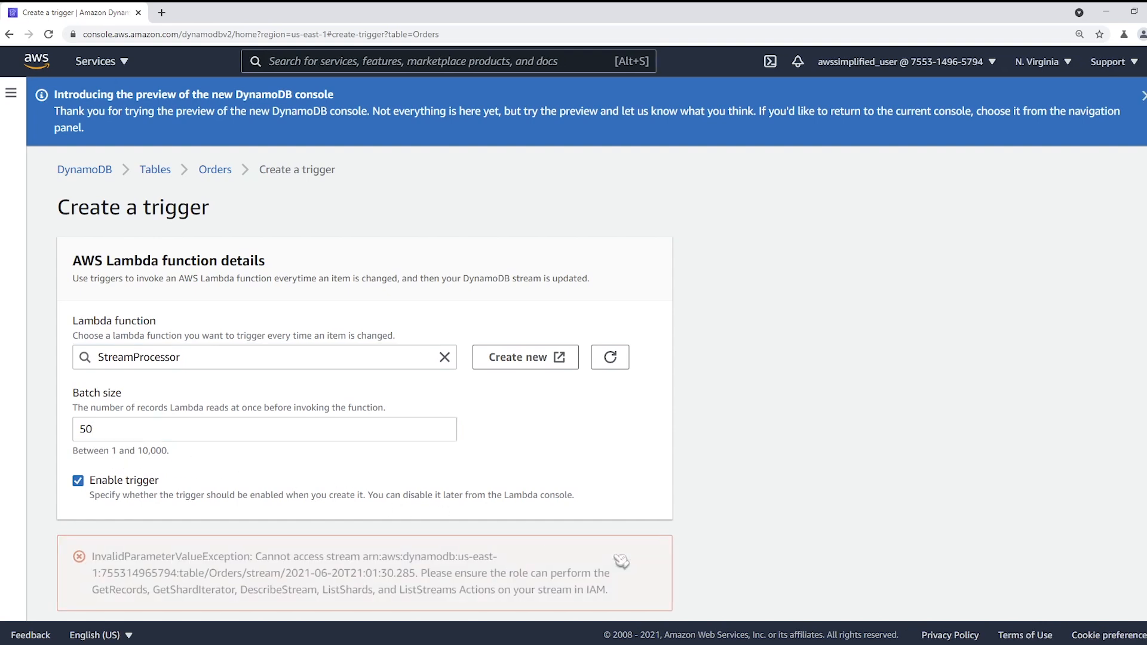
{"action": "scroll", "coordinate": [624, 556], "scroll_direction": "down", "scroll_amount": 1}
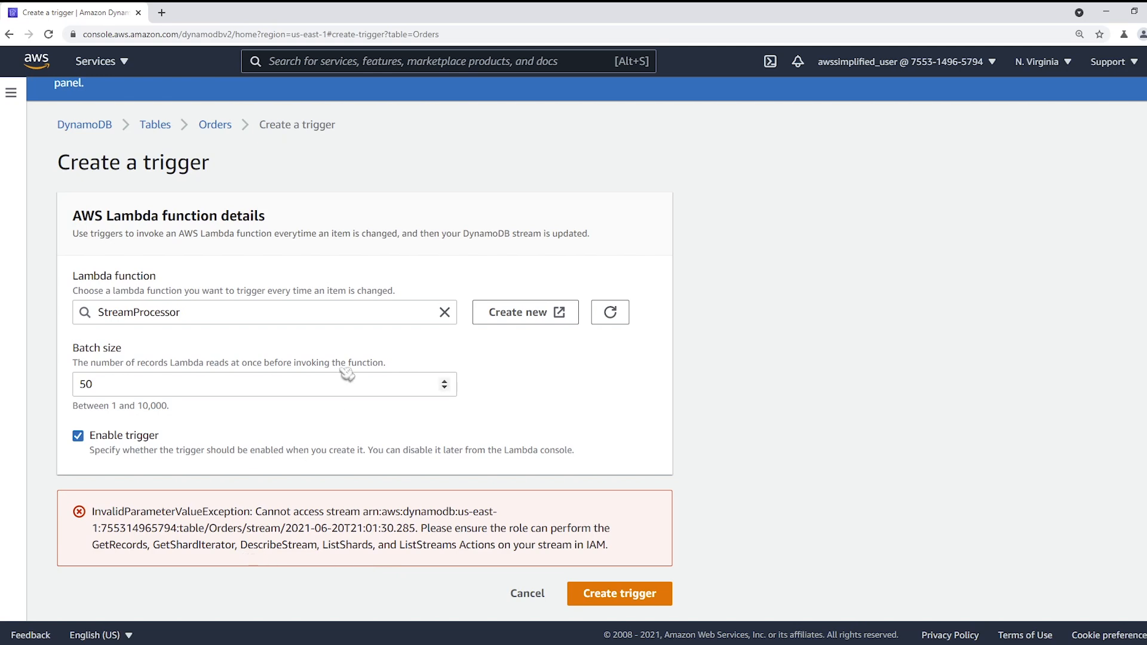
Step: In a duplicate of the browser tab, switch to IAM, search the roles for "orders" and open OrdersStreamProcessorLambdaRole
{"action": "right_click", "coordinate": [105, 15]}
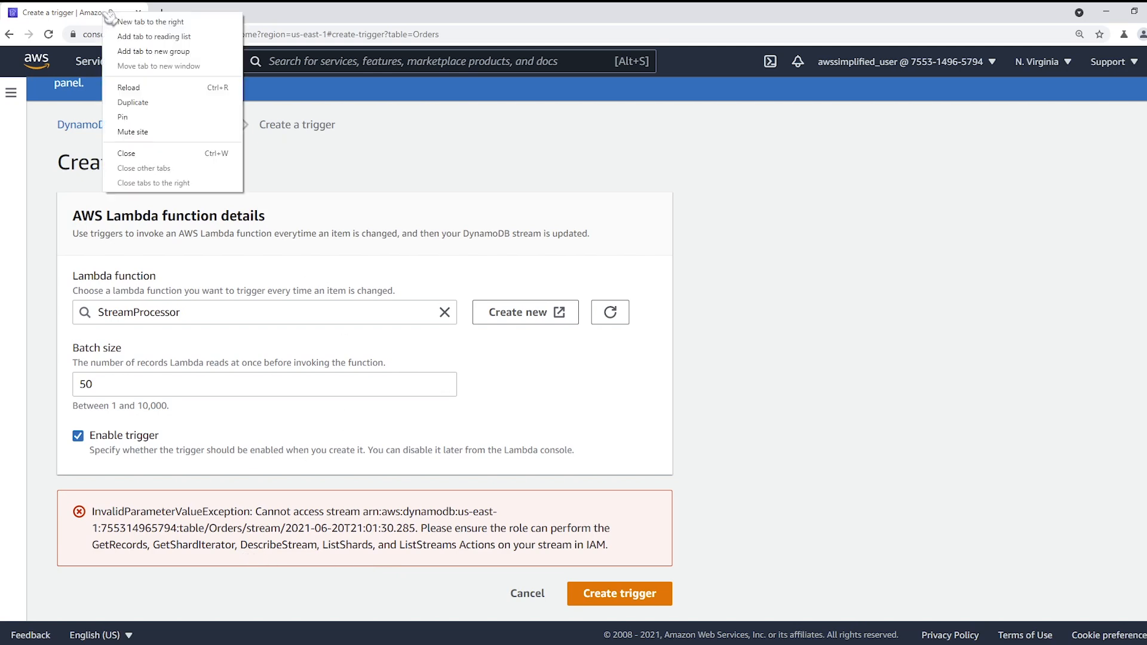
{"action": "left_click", "coordinate": [148, 102]}
{"action": "type", "text": "iam"}
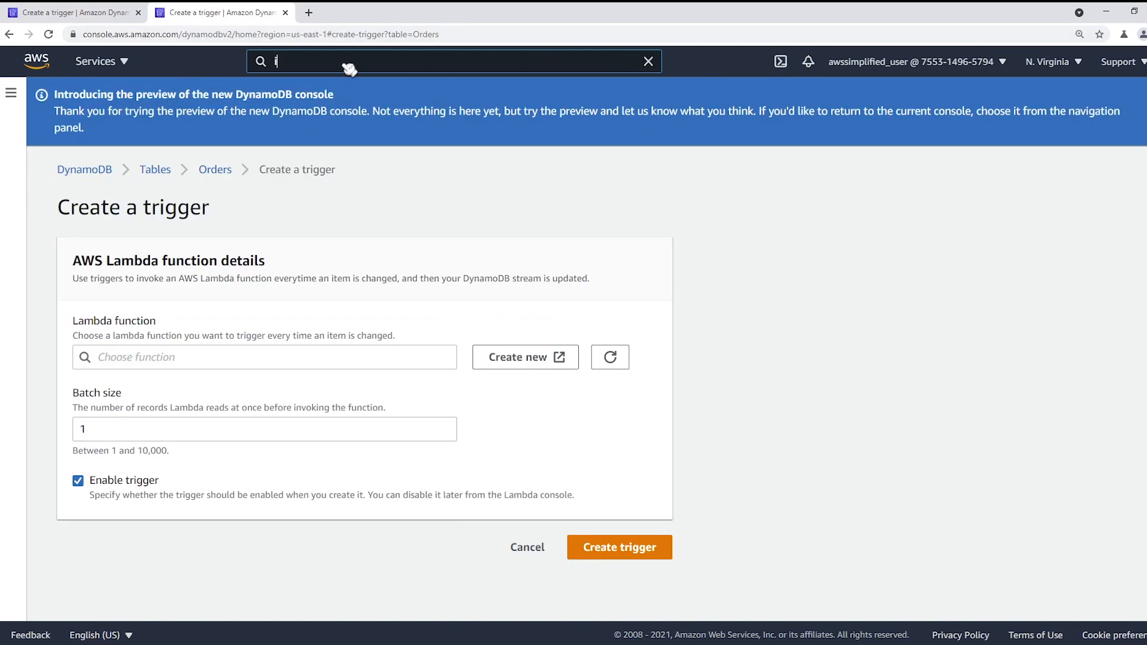
{"action": "left_click", "coordinate": [328, 182]}
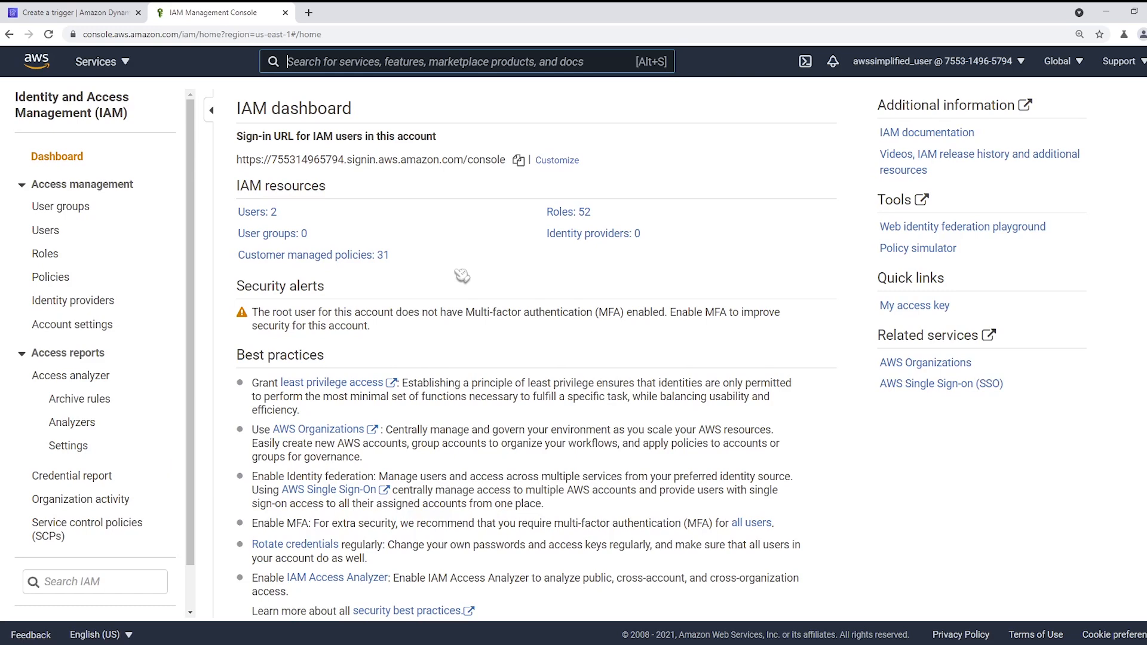
{"action": "left_click", "coordinate": [45, 254]}
{"action": "scroll", "coordinate": [389, 305], "scroll_direction": "down", "scroll_amount": 3}
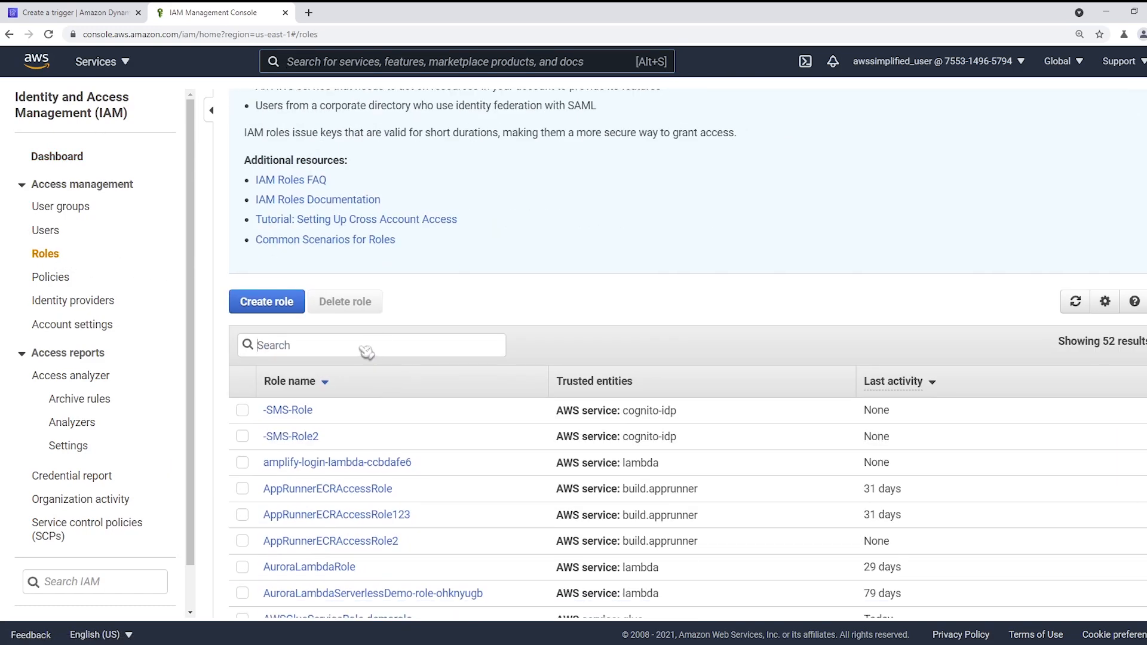
{"action": "type", "text": "orders"}
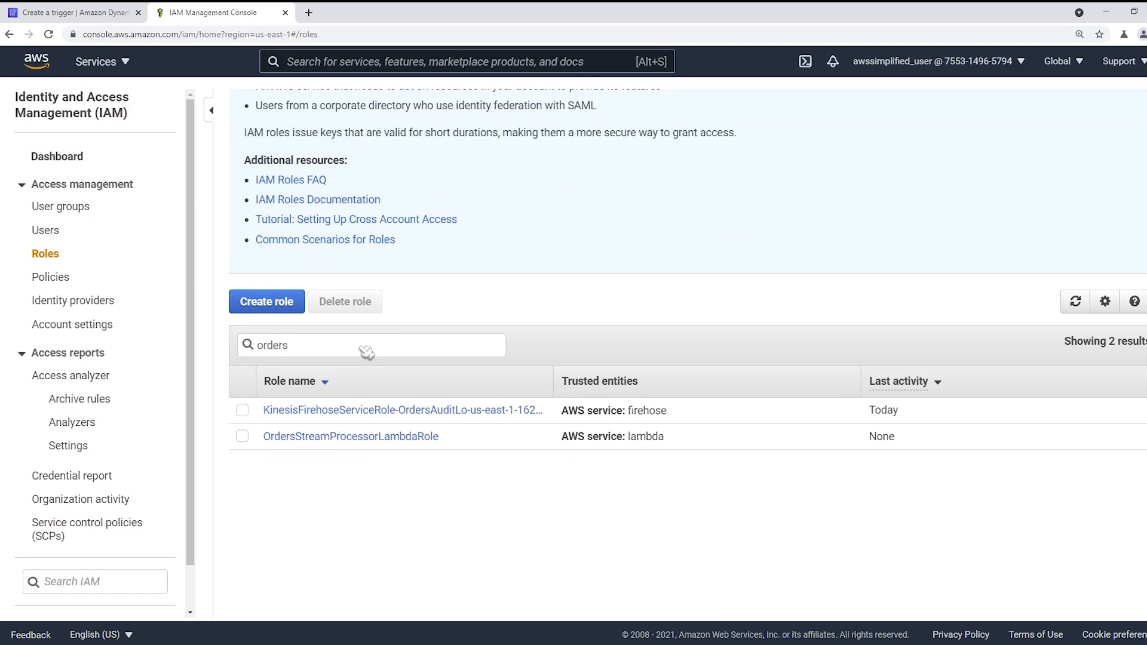
{"action": "left_click", "coordinate": [347, 437]}
Step: Start attaching a policy to OrdersStreamProcessorLambdaRole and filter the available policies by "stream"
{"action": "scroll", "coordinate": [358, 424], "scroll_direction": "down", "scroll_amount": 1}
{"action": "left_click", "coordinate": [292, 397]}
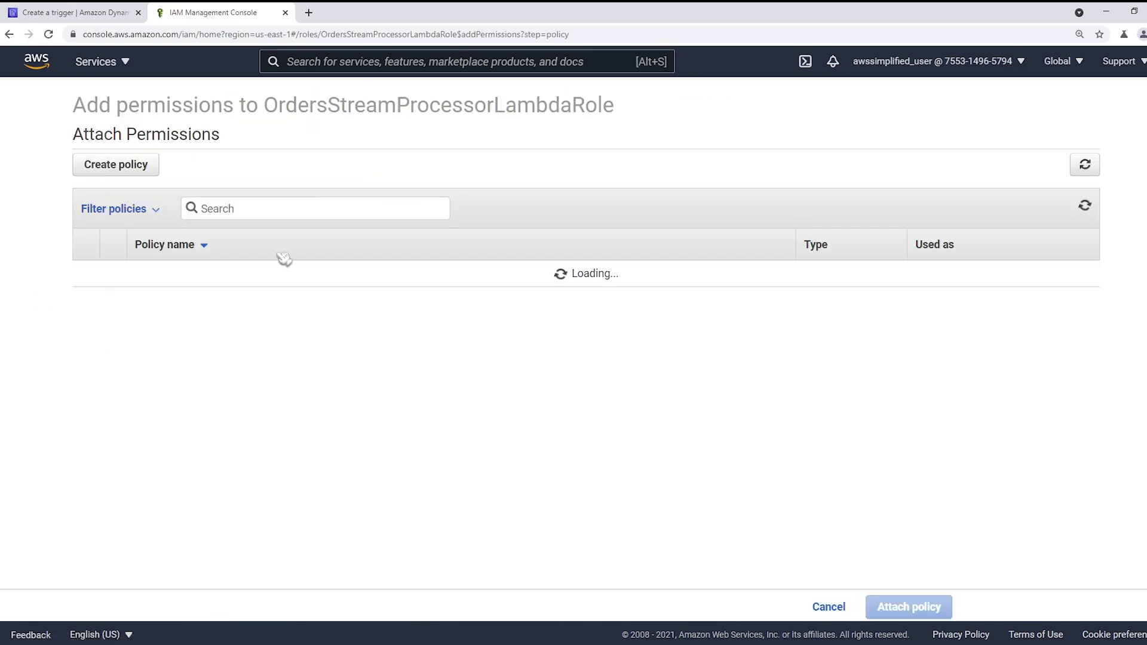
{"action": "left_click", "coordinate": [287, 215]}
{"action": "type", "text": "stream"}
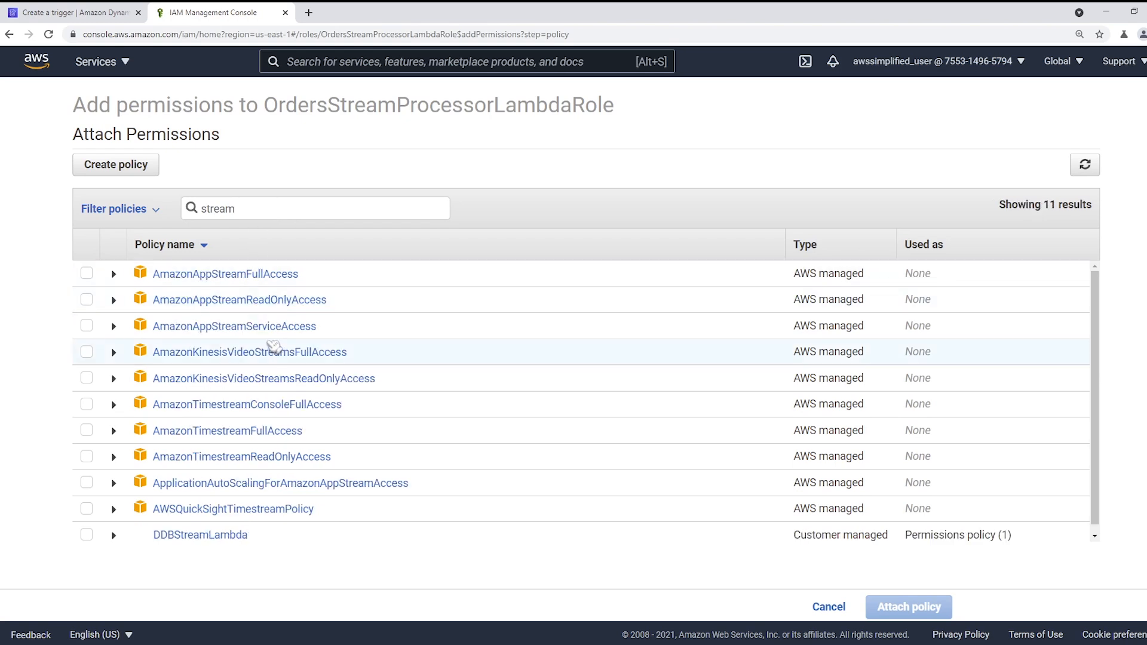
{"action": "scroll", "coordinate": [239, 362], "scroll_direction": "down", "scroll_amount": 1}
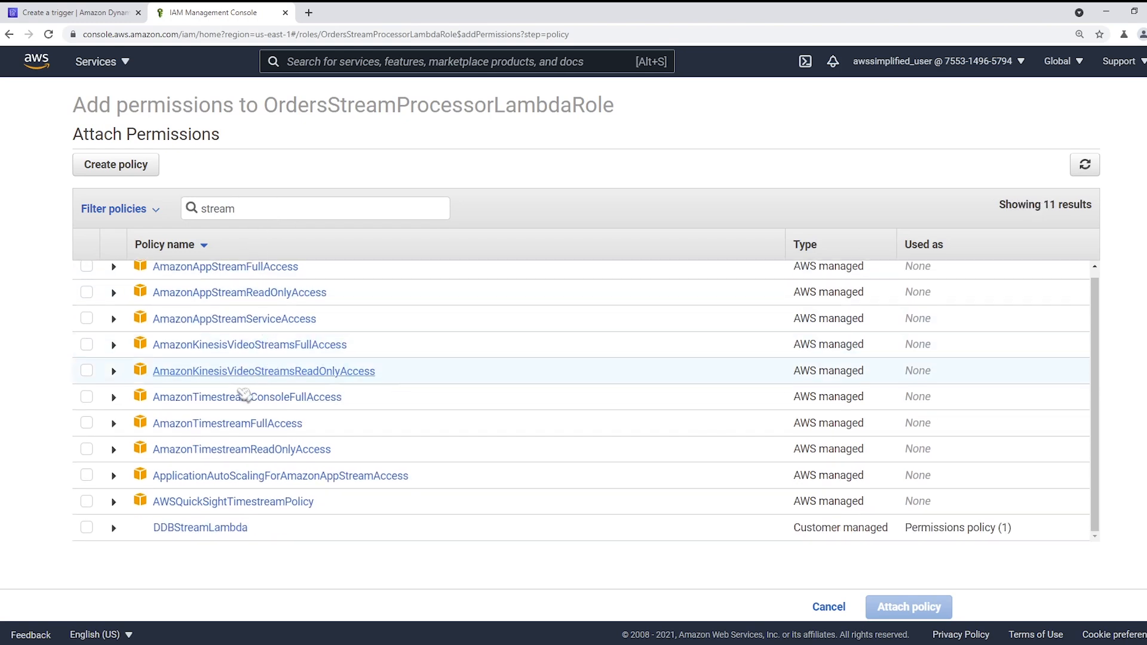
Step: Examine the DDBStreamLambda policy's JSON for its Lambda invocation and DynamoDB stream permissions
{"action": "left_click", "coordinate": [114, 529]}
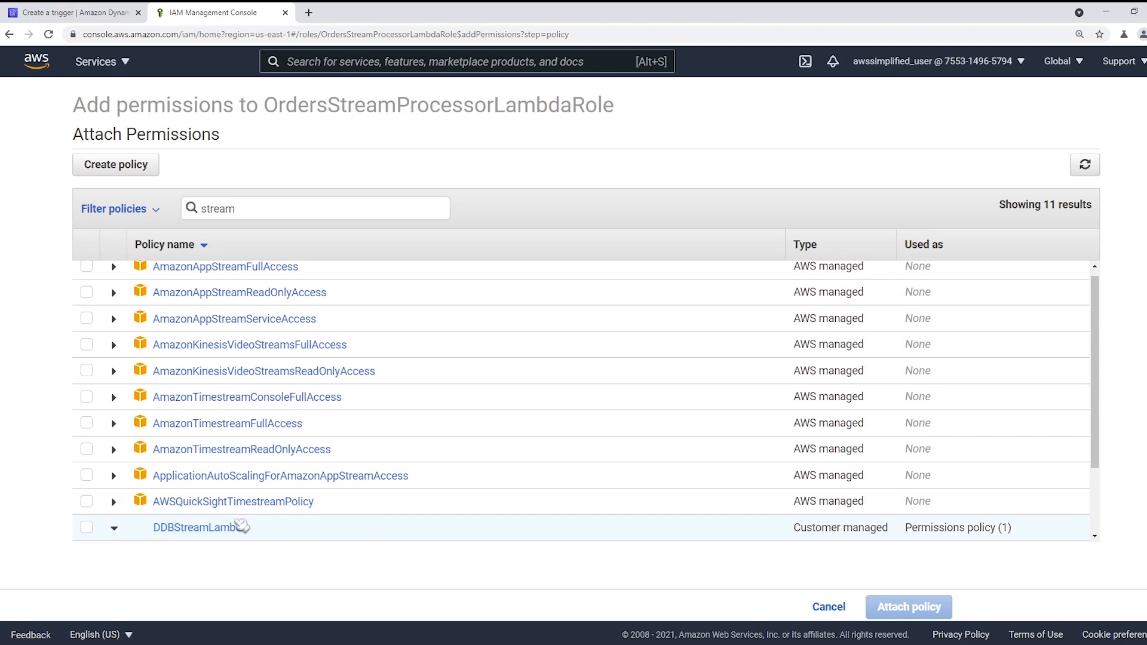
{"action": "scroll", "coordinate": [256, 522], "scroll_direction": "down", "scroll_amount": 2}
{"action": "scroll", "coordinate": [487, 479], "scroll_direction": "down", "scroll_amount": 3}
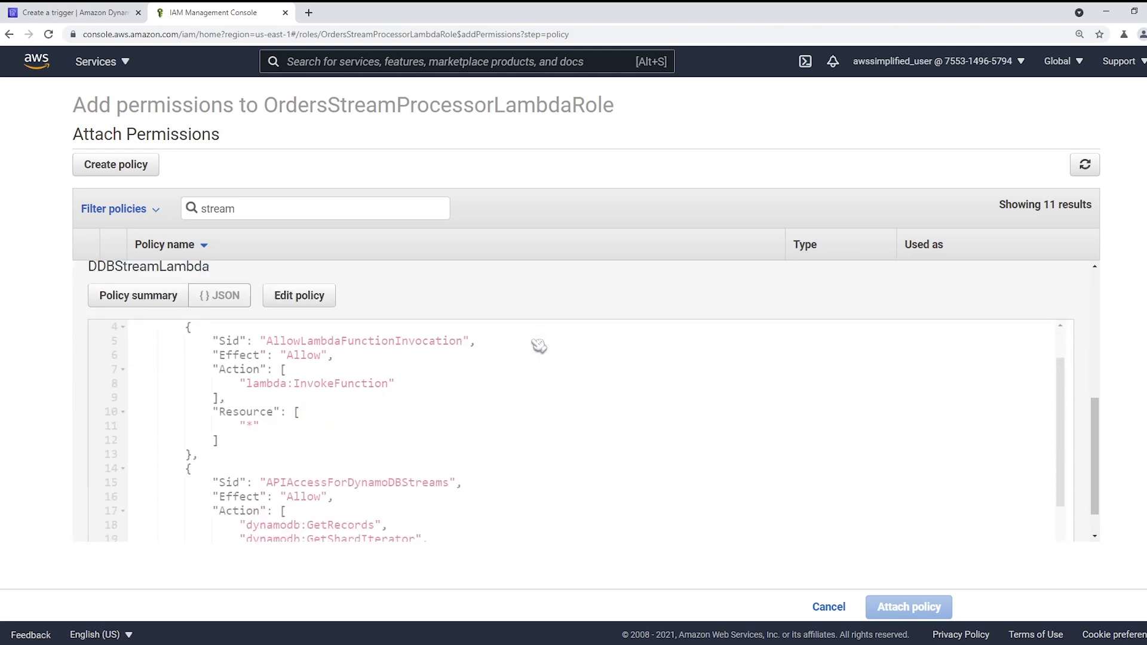
{"action": "scroll", "coordinate": [416, 425], "scroll_direction": "down", "scroll_amount": 1}
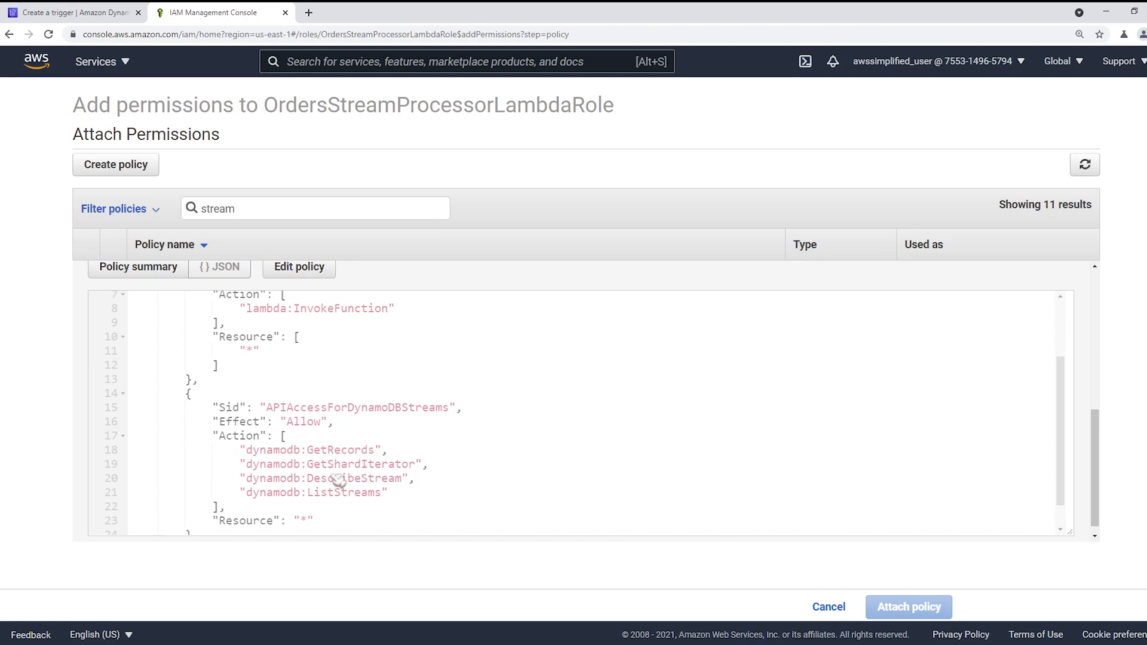
{"action": "scroll", "coordinate": [361, 499], "scroll_direction": "down", "scroll_amount": 2}
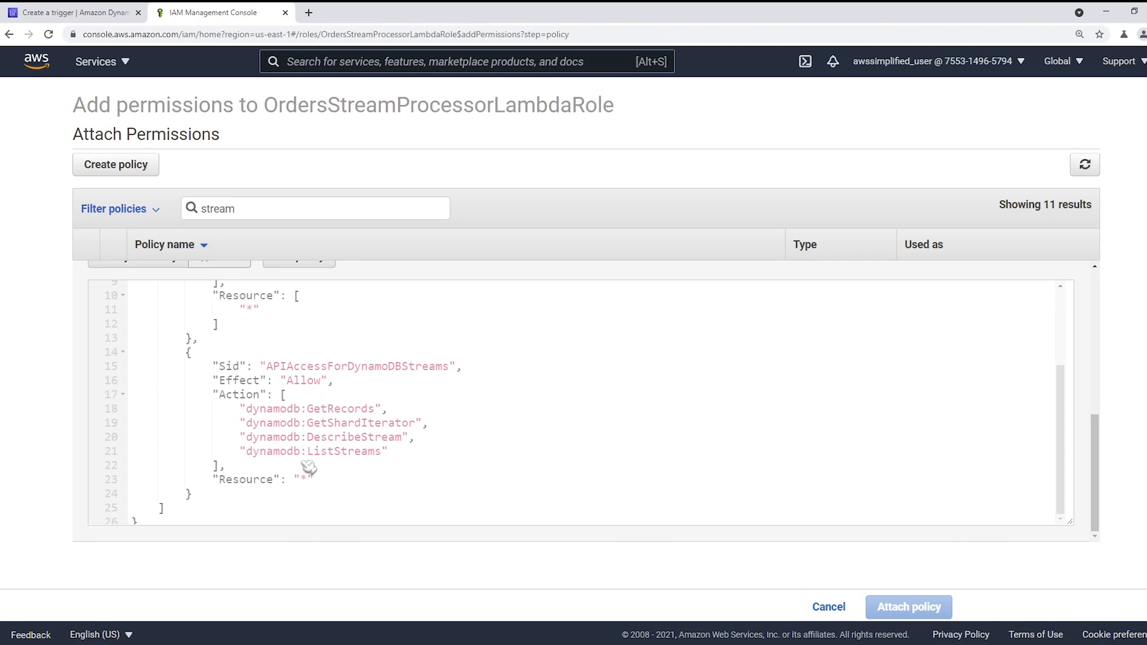
{"action": "scroll", "coordinate": [366, 469], "scroll_direction": "up", "scroll_amount": 3}
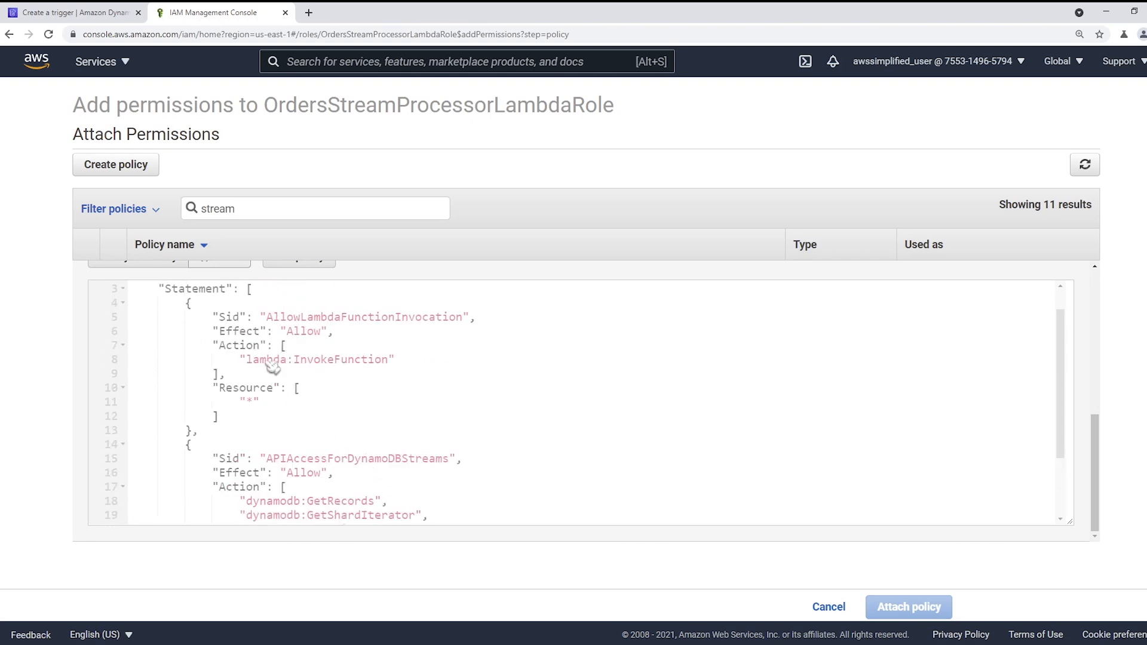
{"action": "scroll", "coordinate": [398, 492], "scroll_direction": "up", "scroll_amount": 5}
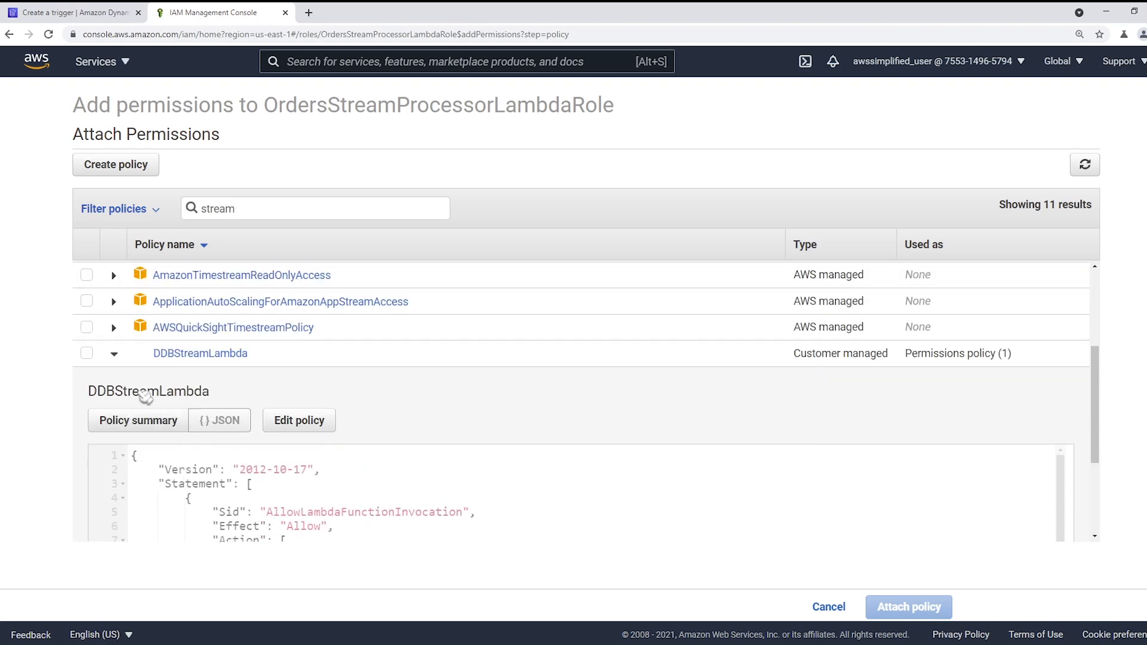
Step: Attach the DDBStreamLambda policy to OrdersStreamProcessorLambdaRole and show the role's full list of policies
{"action": "left_click", "coordinate": [86, 354]}
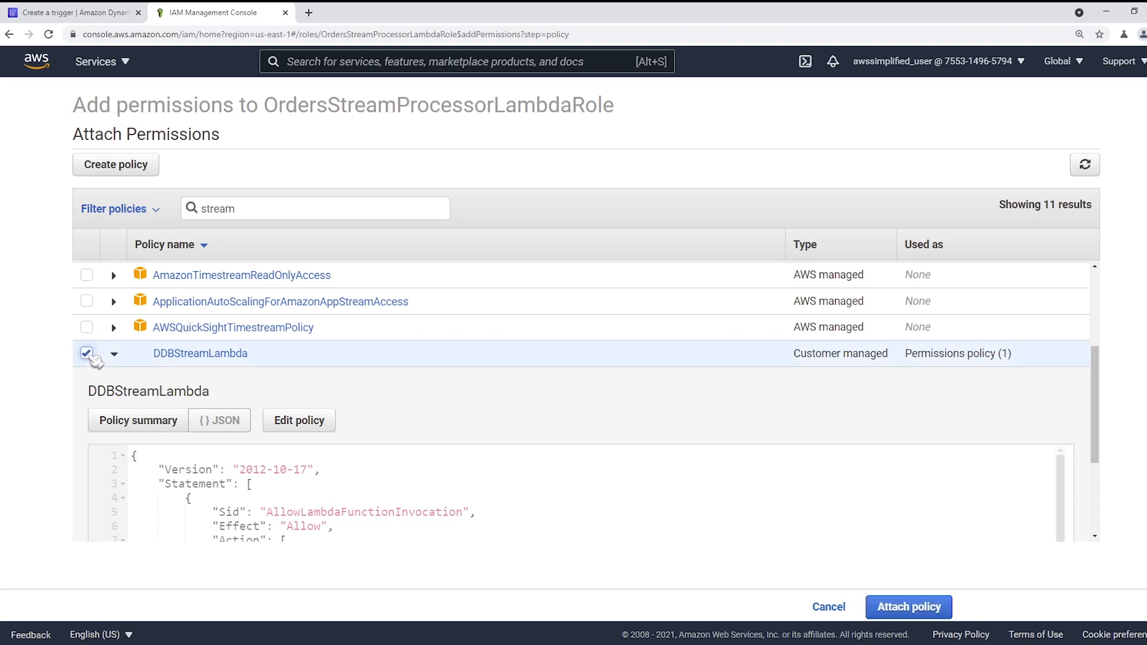
{"action": "left_click", "coordinate": [909, 607]}
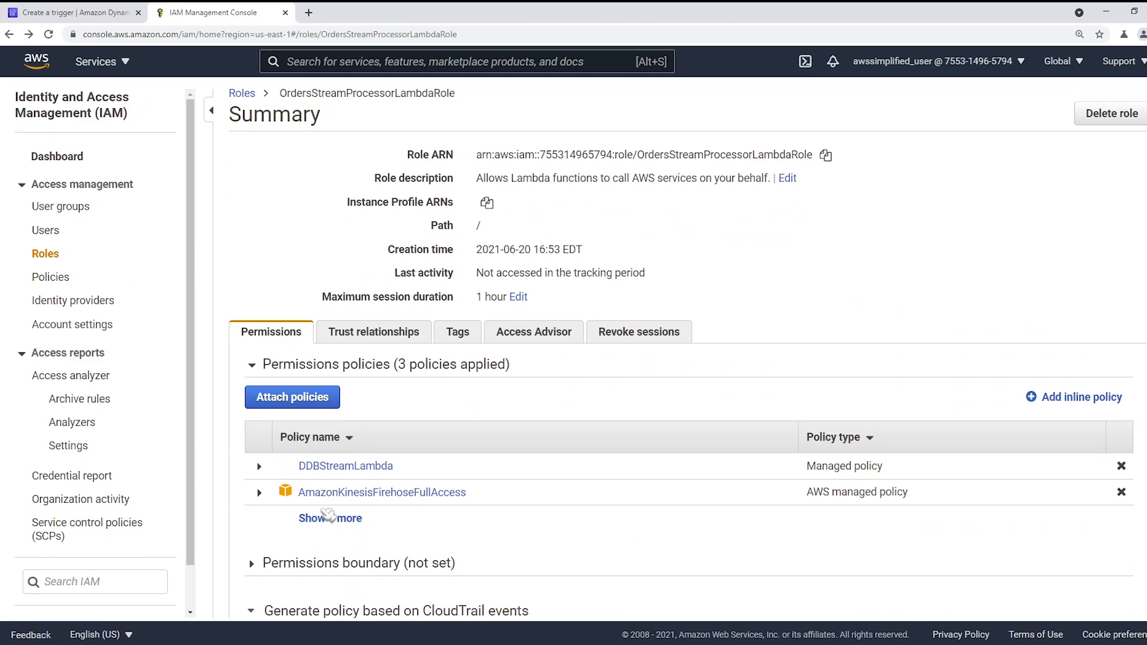
{"action": "left_click", "coordinate": [329, 518]}
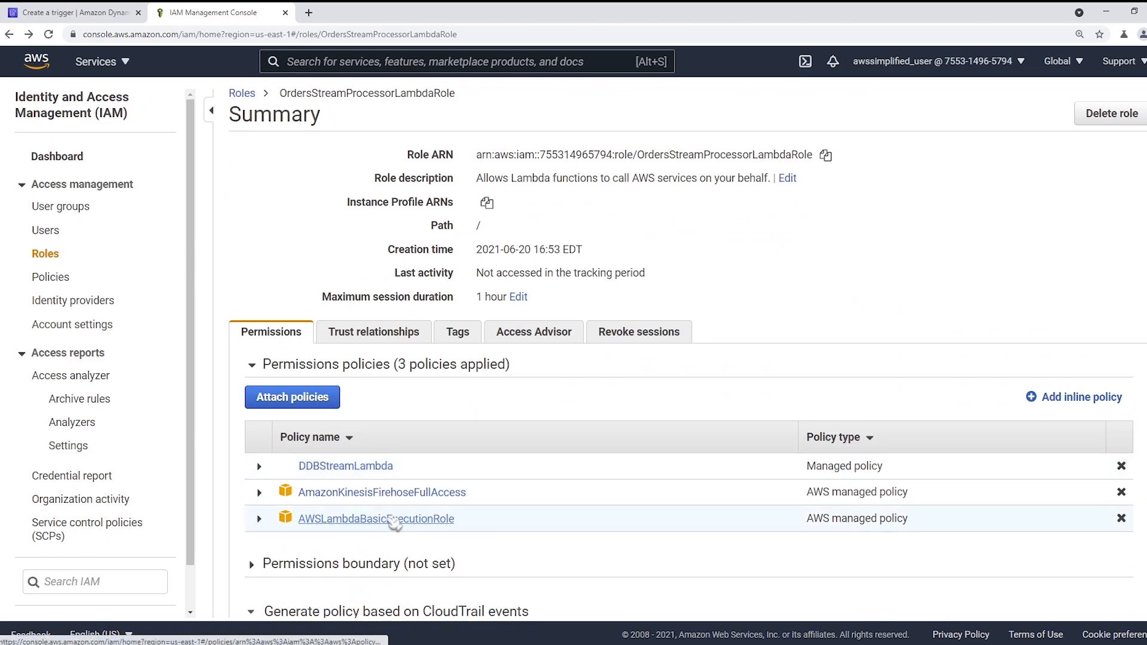
Step: Return to the DynamoDB tab, create the enabled StreamProcessor trigger with batch size 50, and review the Orders table's stream details
{"action": "left_click", "coordinate": [103, 14]}
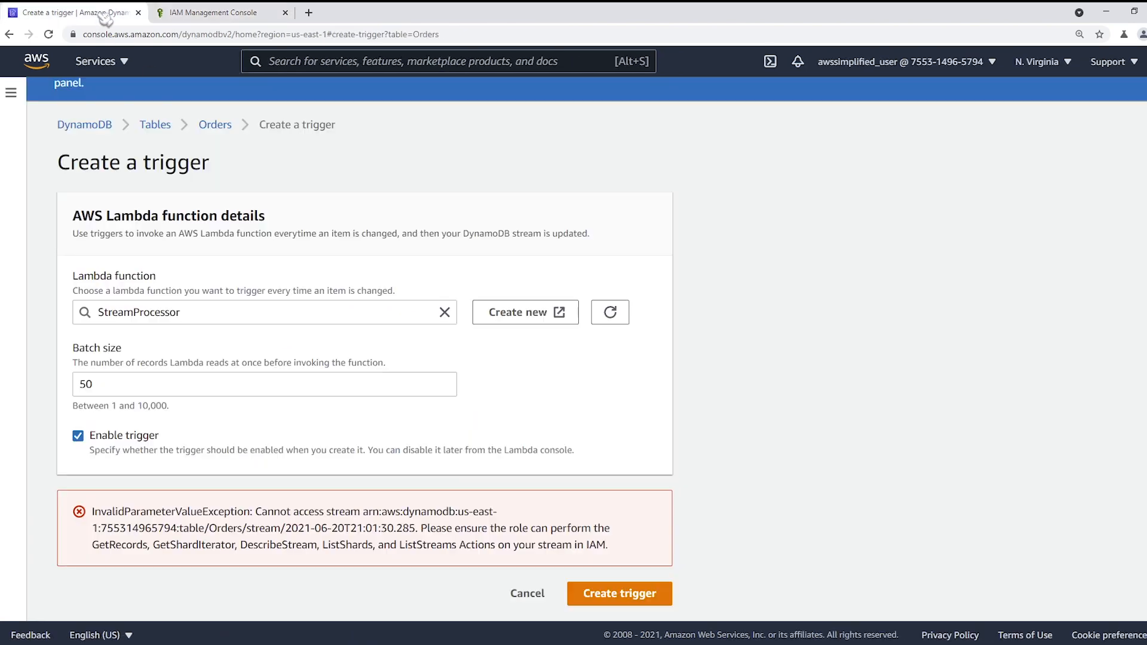
{"action": "left_click", "coordinate": [616, 593]}
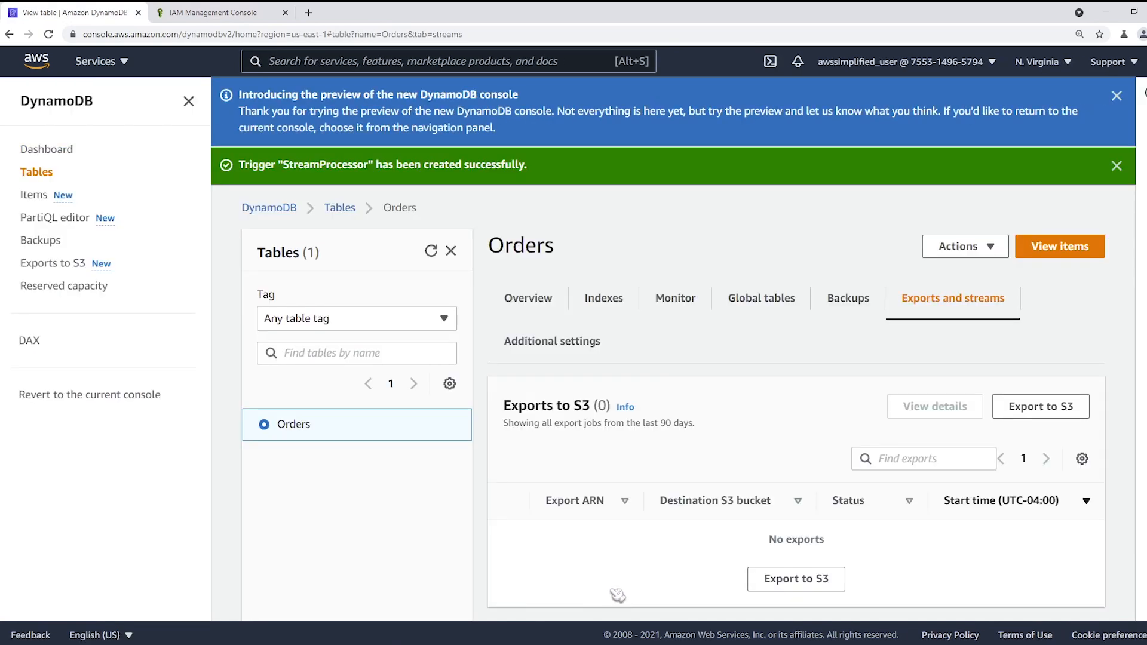
{"action": "scroll", "coordinate": [610, 591], "scroll_direction": "down", "scroll_amount": 2}
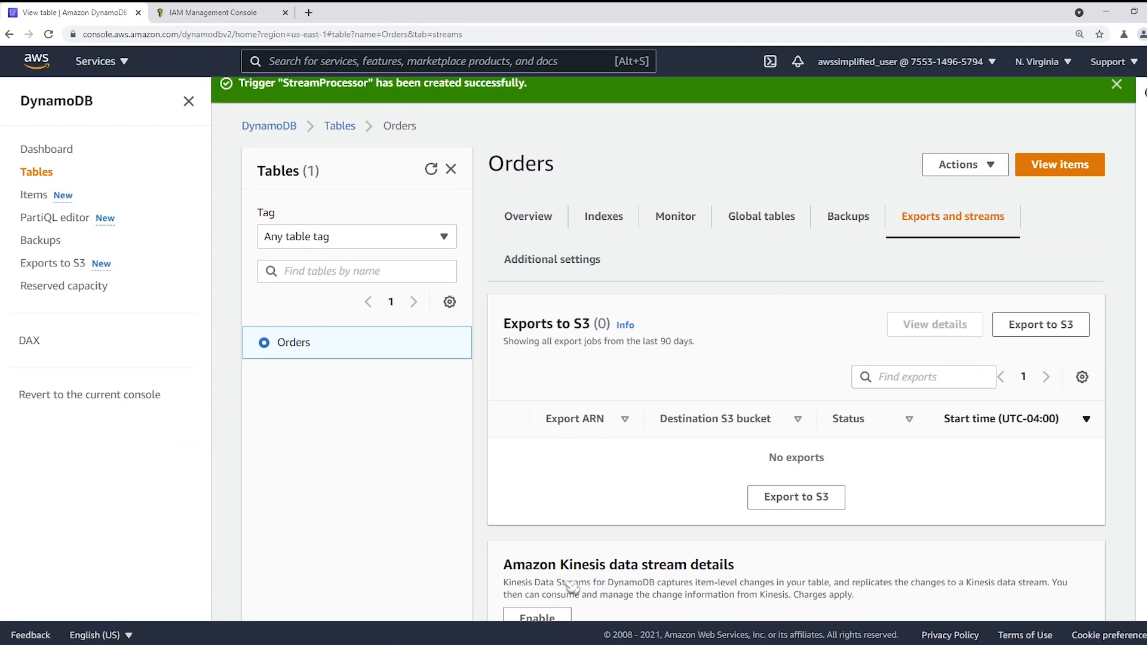
{"action": "scroll", "coordinate": [572, 587], "scroll_direction": "down", "scroll_amount": 5}
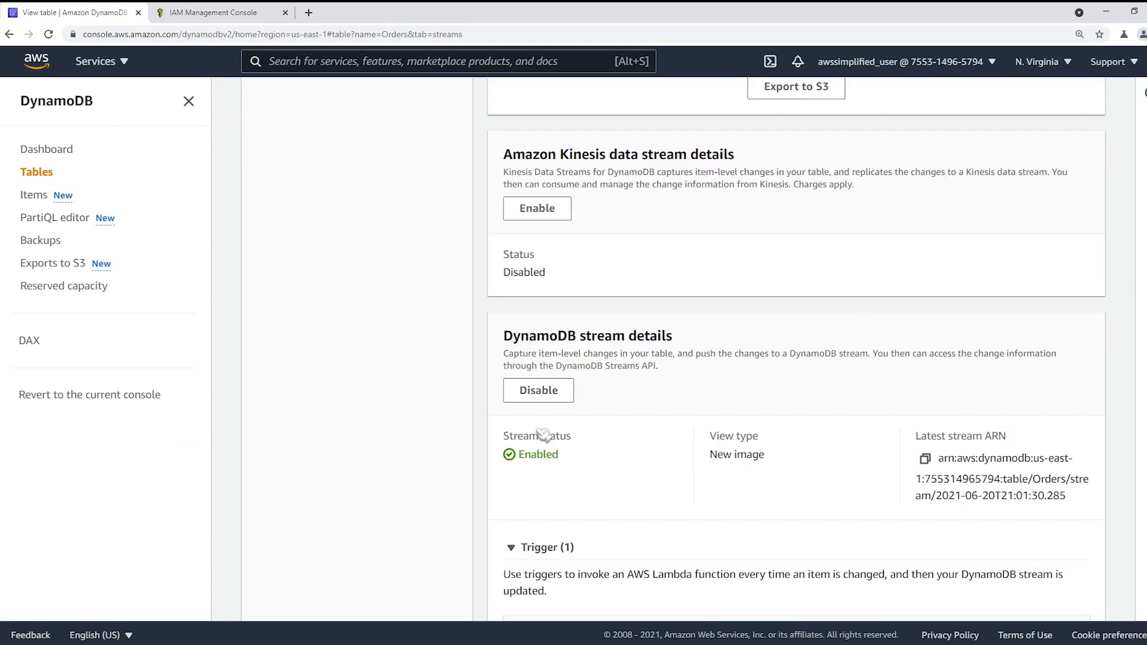
{"action": "scroll", "coordinate": [539, 367], "scroll_direction": "up", "scroll_amount": 4}
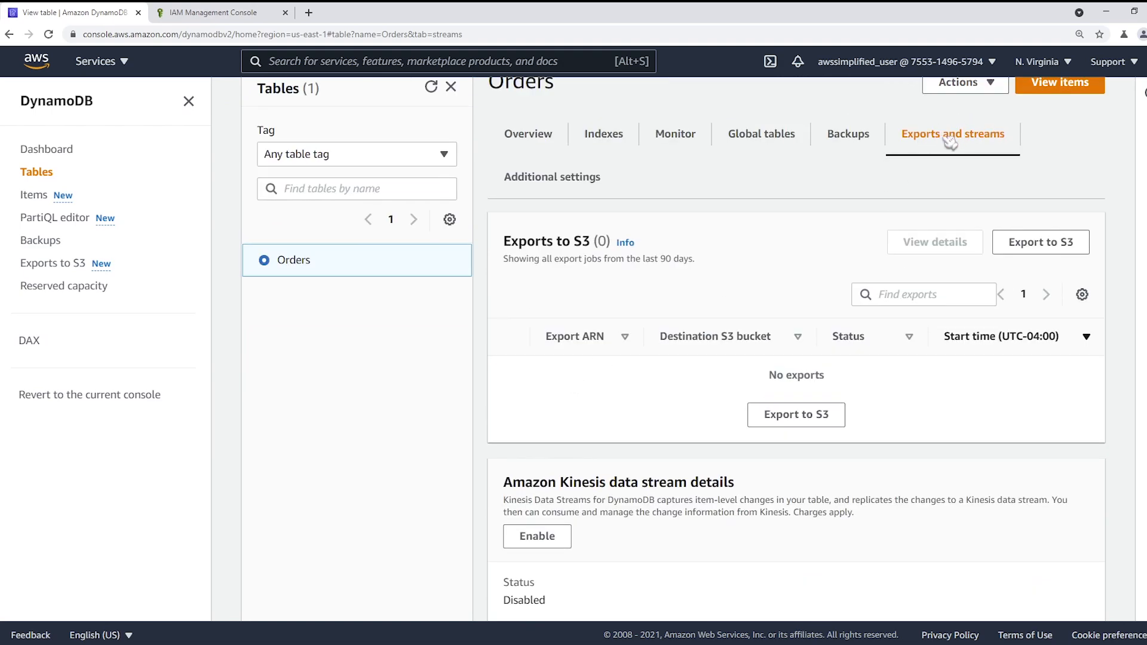
{"action": "scroll", "coordinate": [727, 428], "scroll_direction": "down", "scroll_amount": 6}
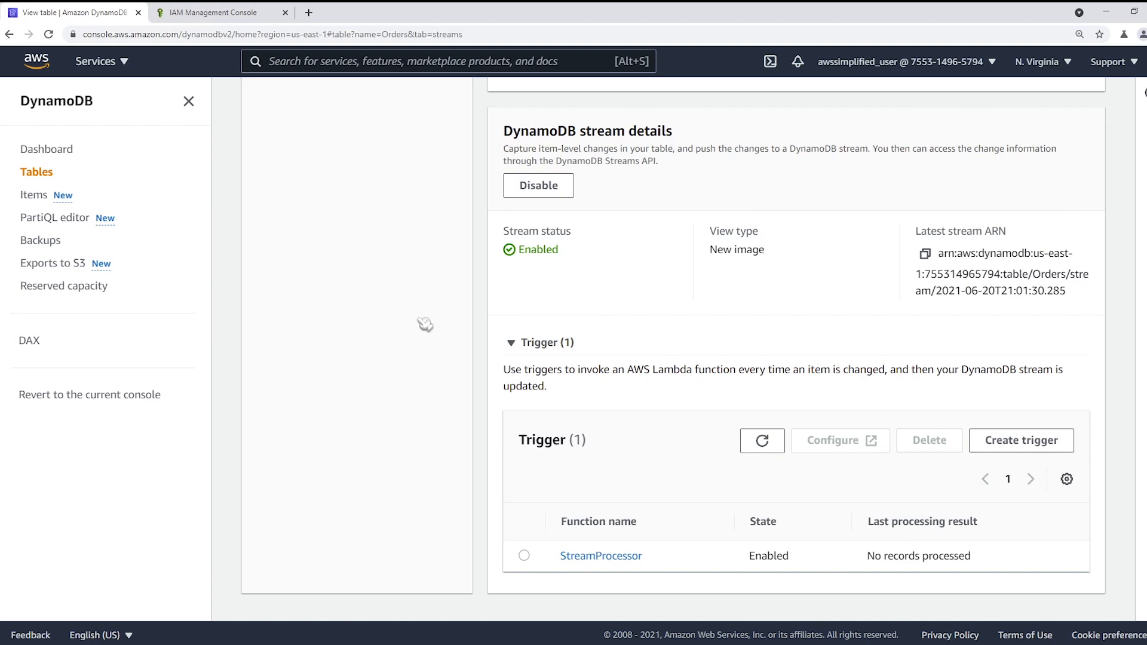
Step: In the IAM tab, search the services for "firehose", open Kinesis and start creating a Kinesis Data Firehose delivery stream
{"action": "left_click", "coordinate": [227, 14]}
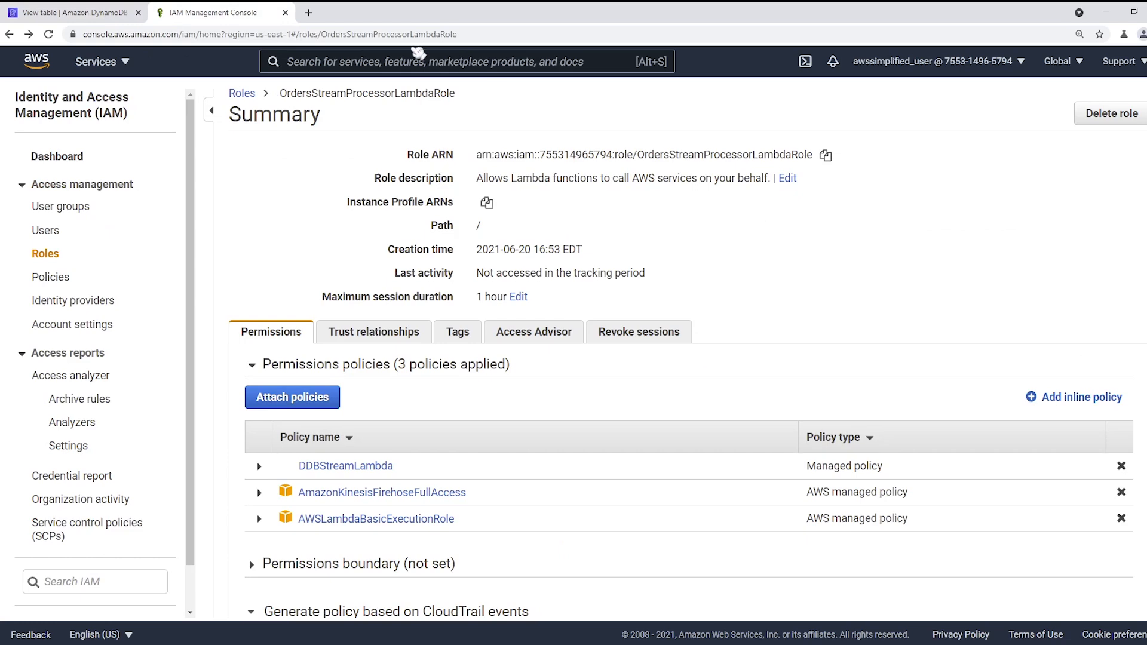
{"action": "left_click", "coordinate": [417, 69]}
{"action": "type", "text": "firehose"}
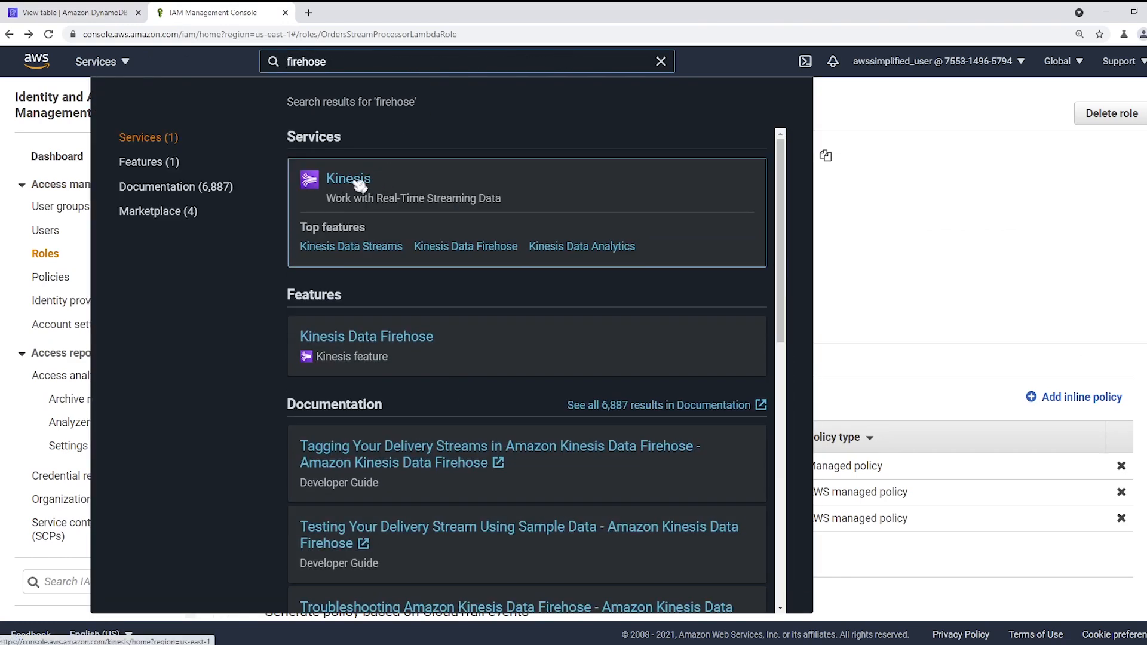
{"action": "left_click", "coordinate": [361, 184]}
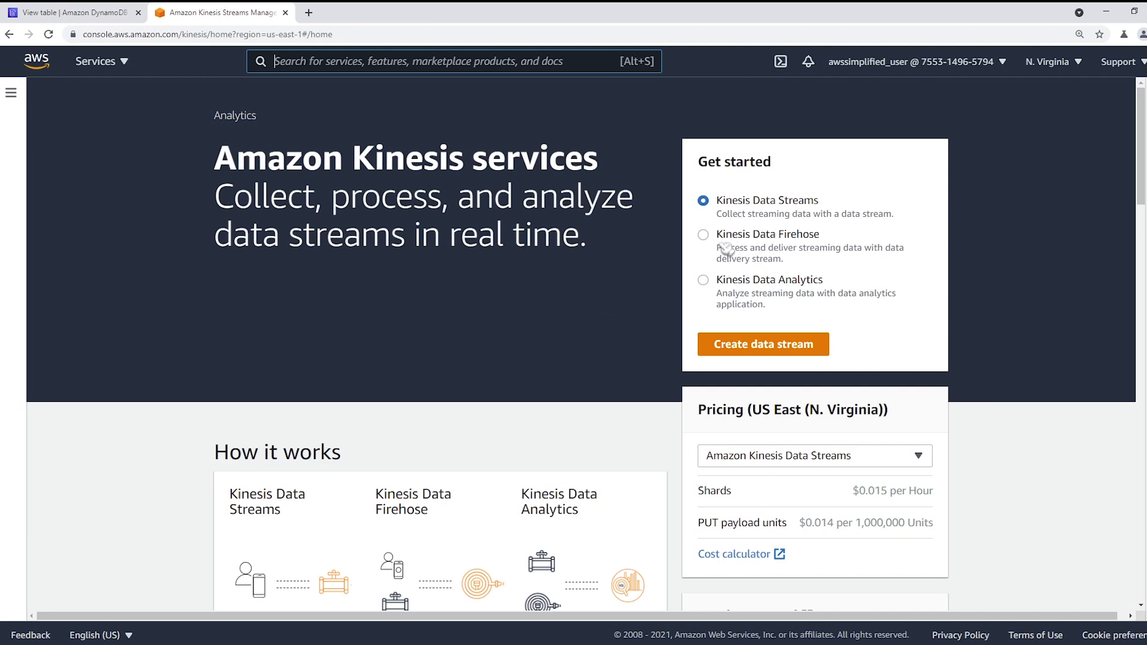
{"action": "left_click", "coordinate": [705, 236]}
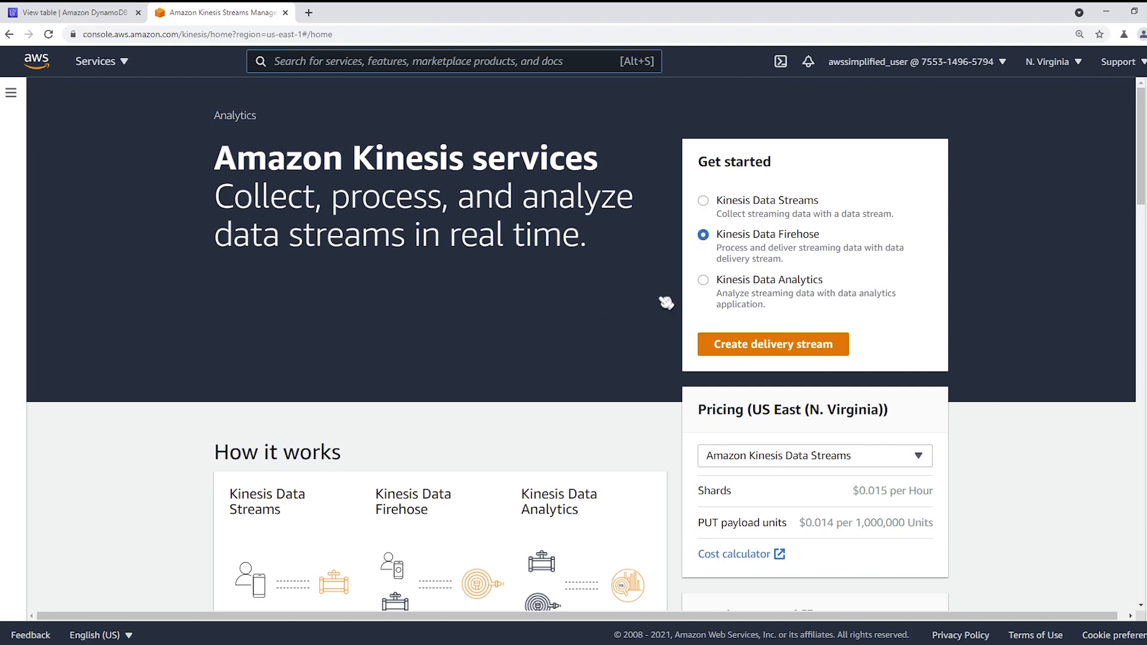
{"action": "left_click", "coordinate": [770, 352]}
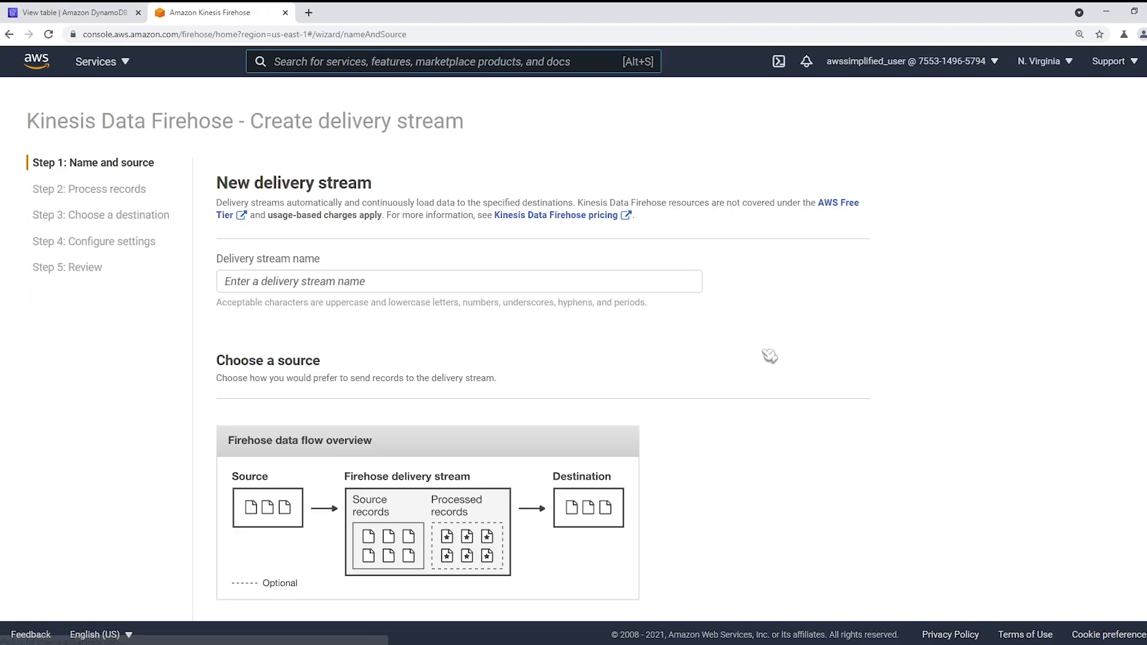
Step: Name the delivery stream OrdersAuditFirehose, keep Direct PUT or other sources without server-side encryption, and continue to record processing
{"action": "left_click", "coordinate": [522, 282]}
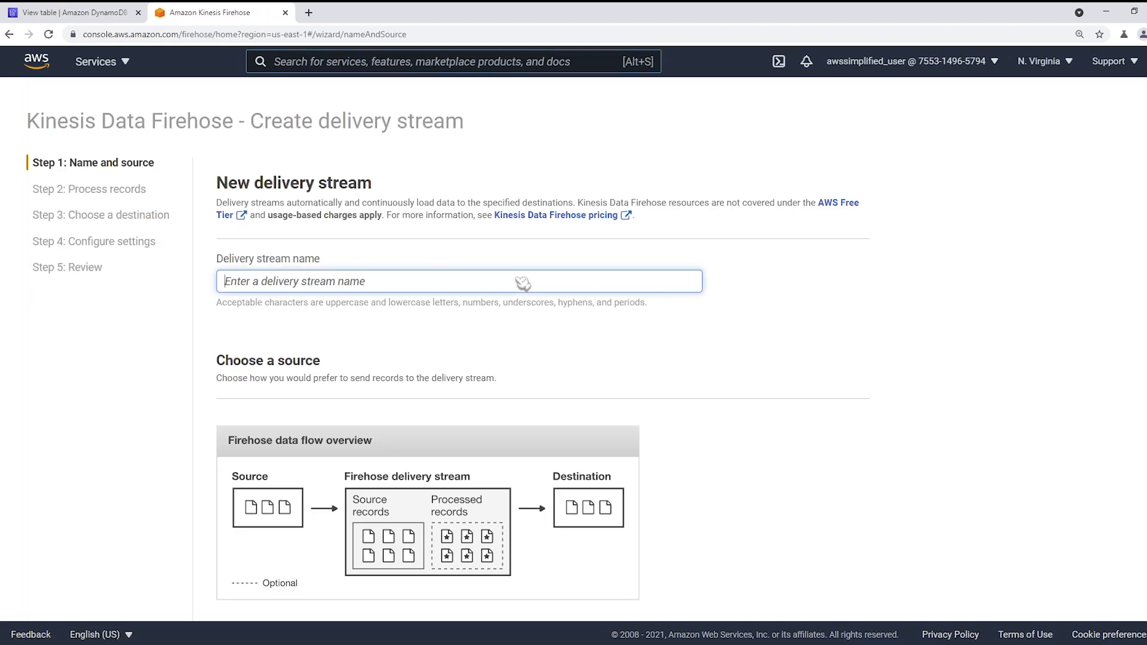
{"action": "type", "text": "OrdersAuditFirehose"}
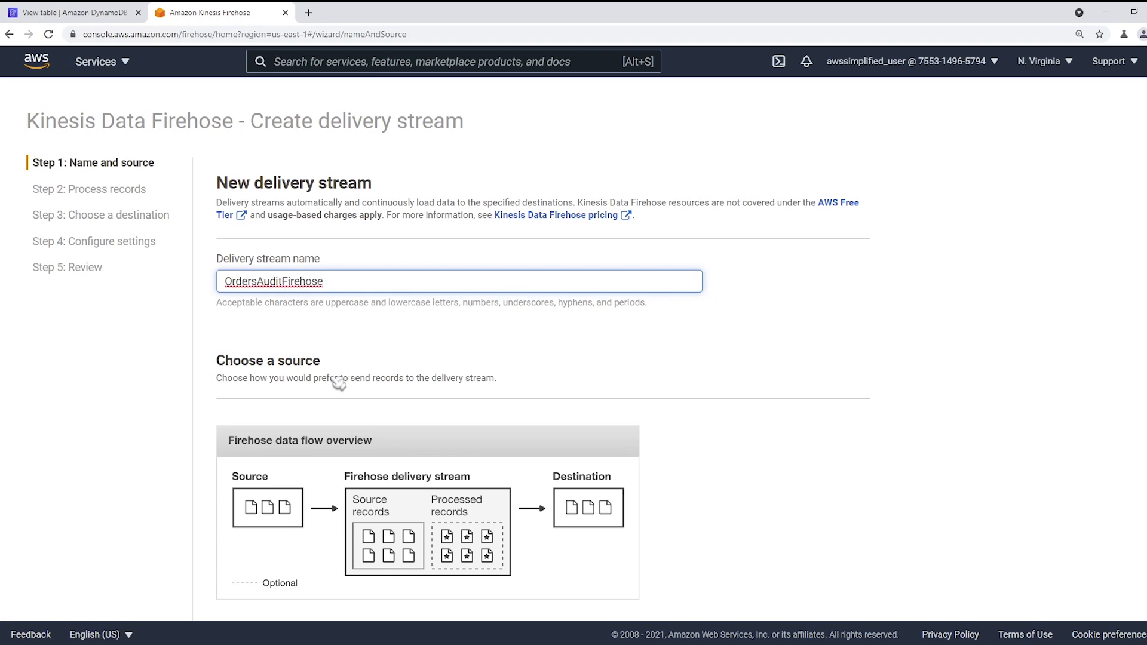
{"action": "scroll", "coordinate": [376, 379], "scroll_direction": "down", "scroll_amount": 3}
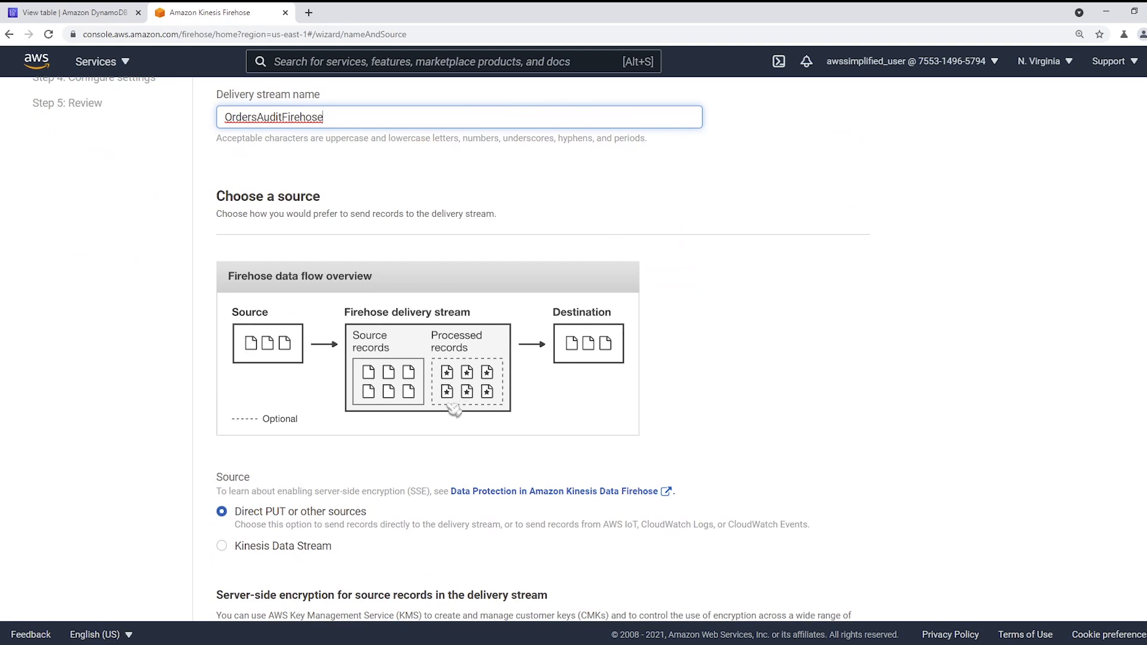
{"action": "scroll", "coordinate": [557, 463], "scroll_direction": "down", "scroll_amount": 3}
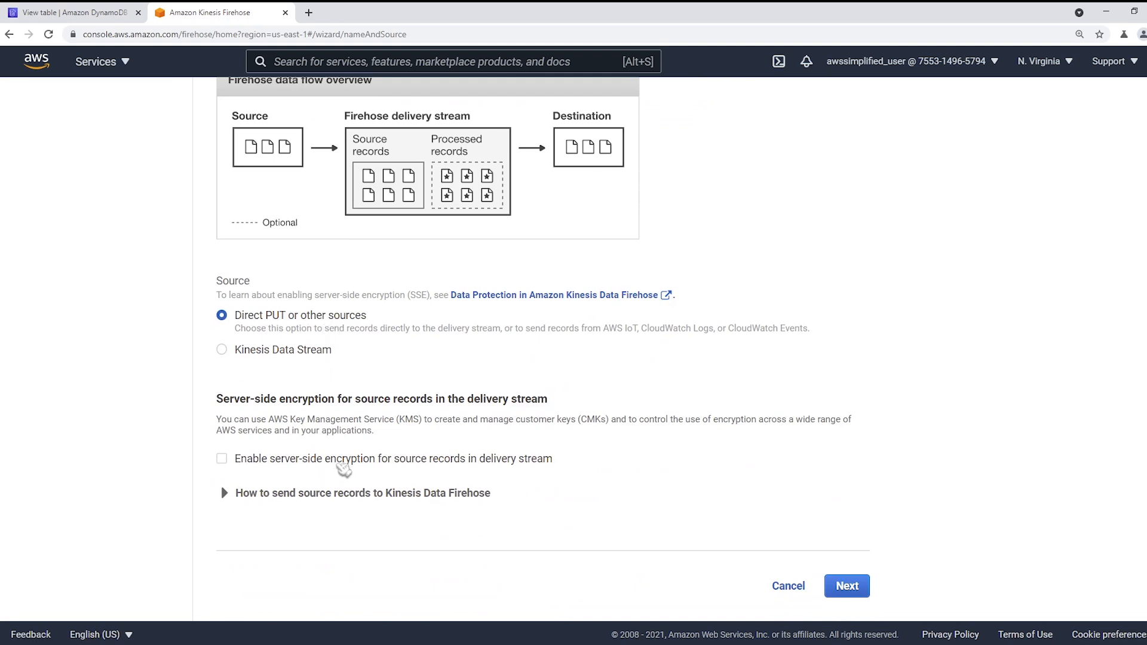
{"action": "left_click", "coordinate": [302, 493]}
{"action": "scroll", "coordinate": [293, 478], "scroll_direction": "down", "scroll_amount": 3}
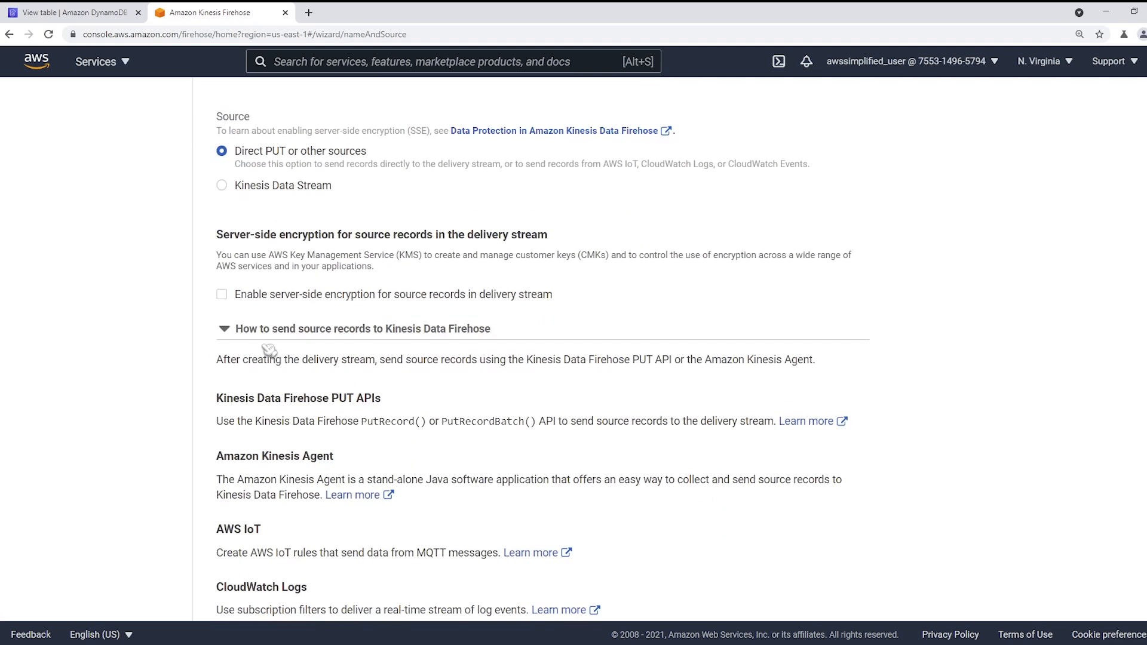
{"action": "left_click", "coordinate": [246, 331]}
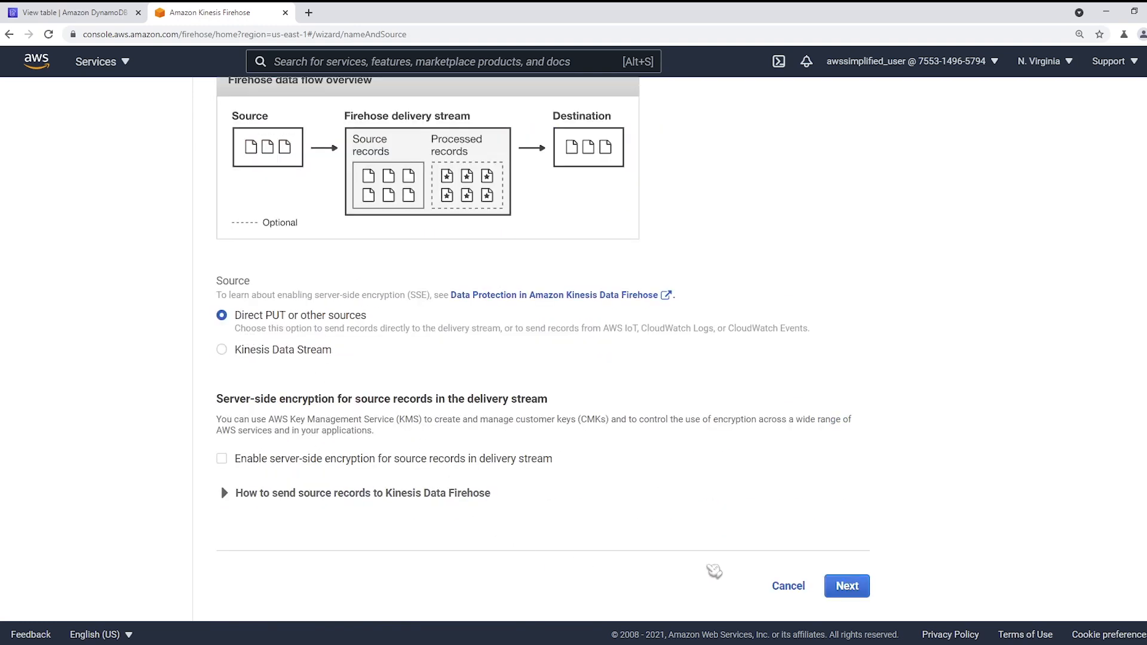
{"action": "left_click", "coordinate": [847, 585]}
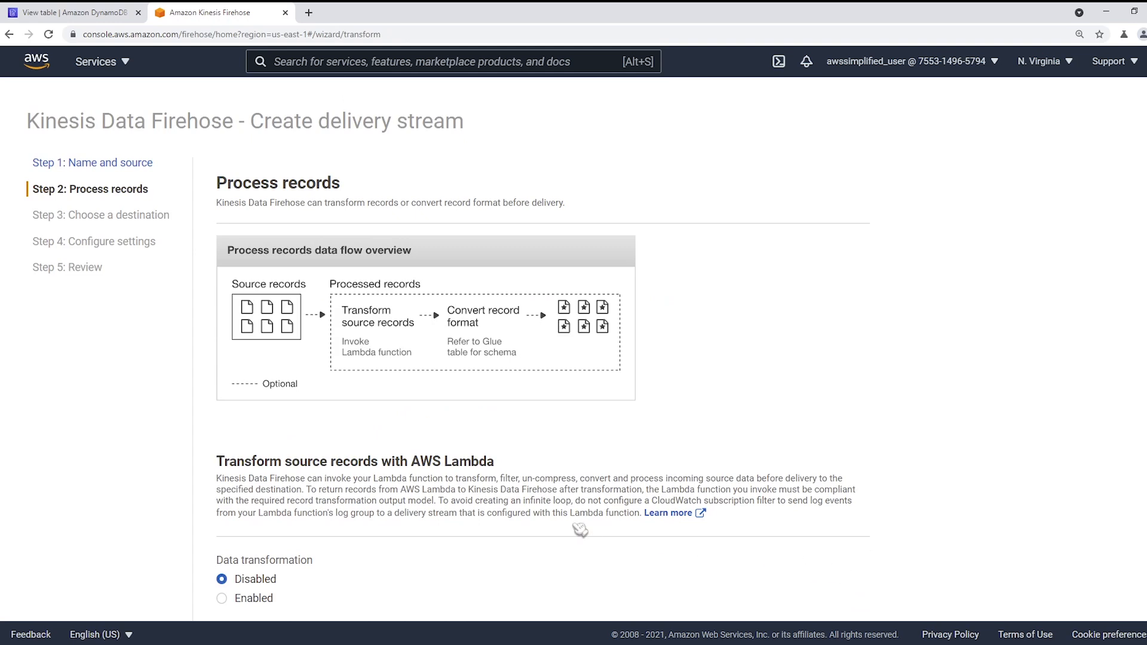
Step: Keep data transformation and record format conversion disabled, and continue to the destination choice
{"action": "scroll", "coordinate": [538, 508], "scroll_direction": "down", "scroll_amount": 2}
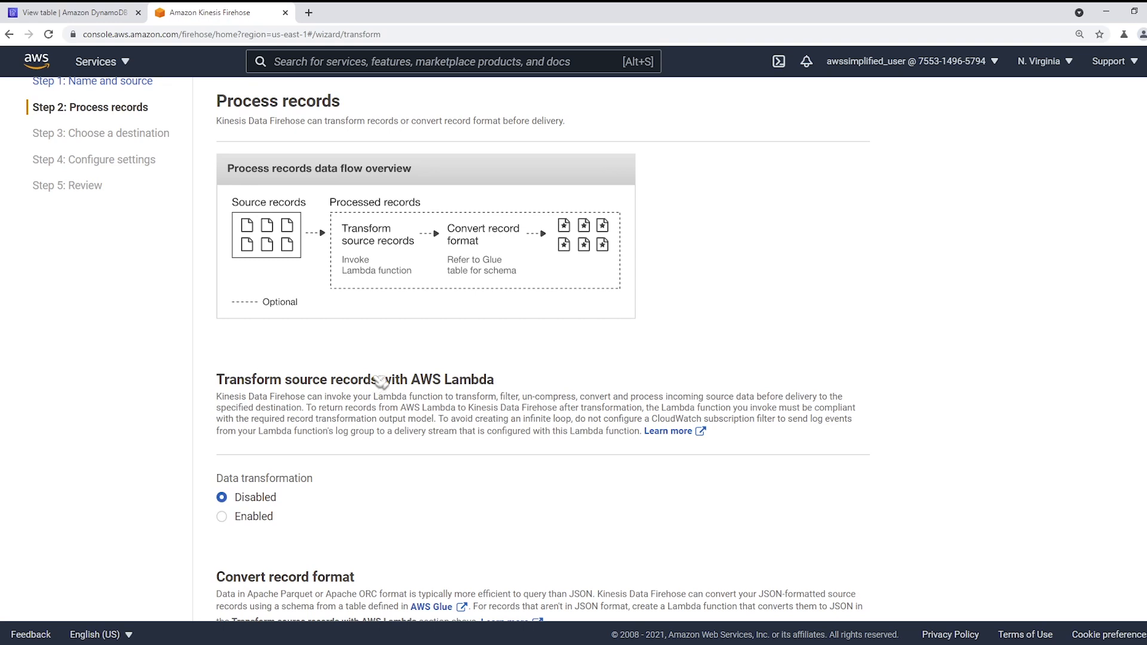
{"action": "scroll", "coordinate": [366, 410], "scroll_direction": "down", "scroll_amount": 4}
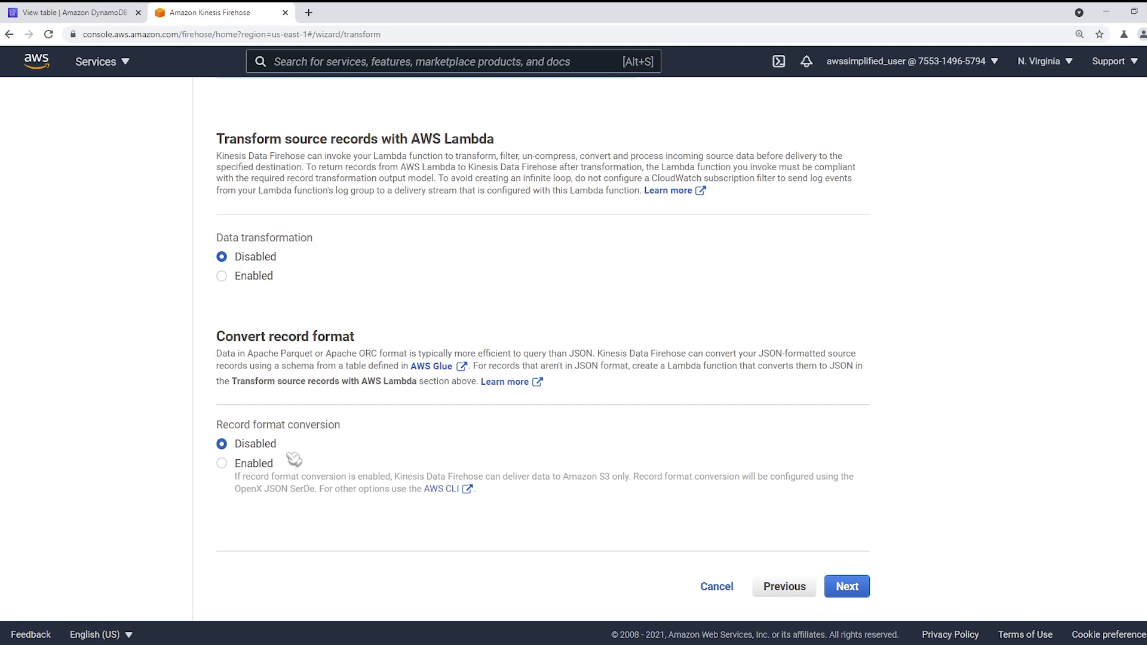
{"action": "left_click", "coordinate": [856, 588]}
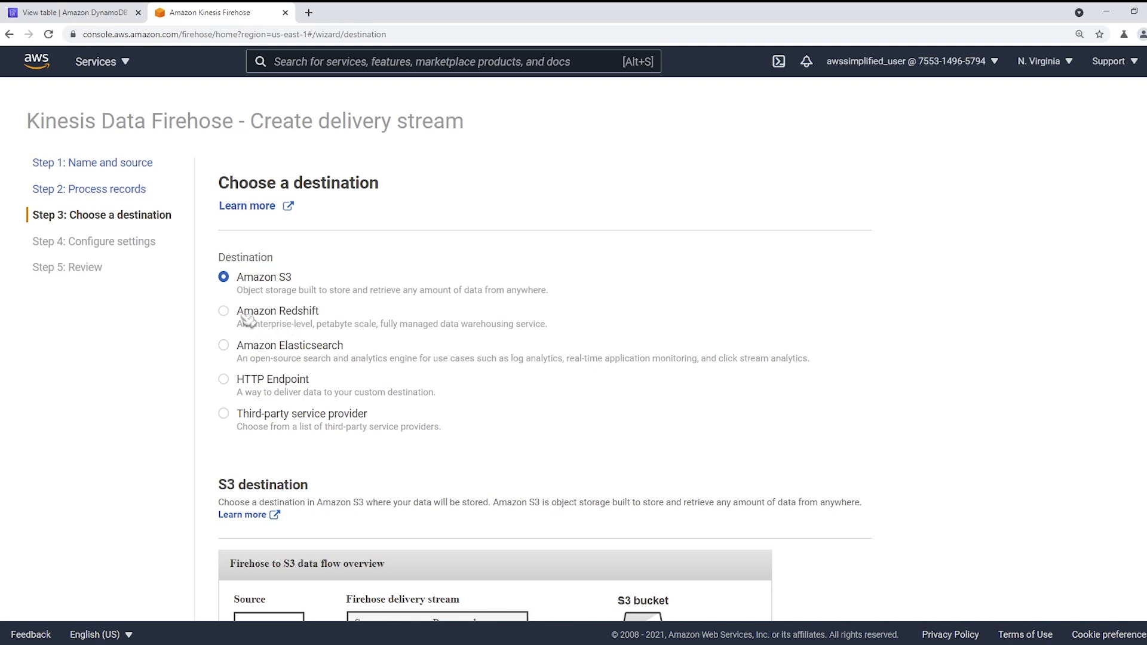
{"action": "left_click_drag", "start_coordinate": [239, 308], "coordinate": [338, 328]}
{"action": "left_click", "coordinate": [744, 348]}
{"action": "left_click", "coordinate": [743, 348]}
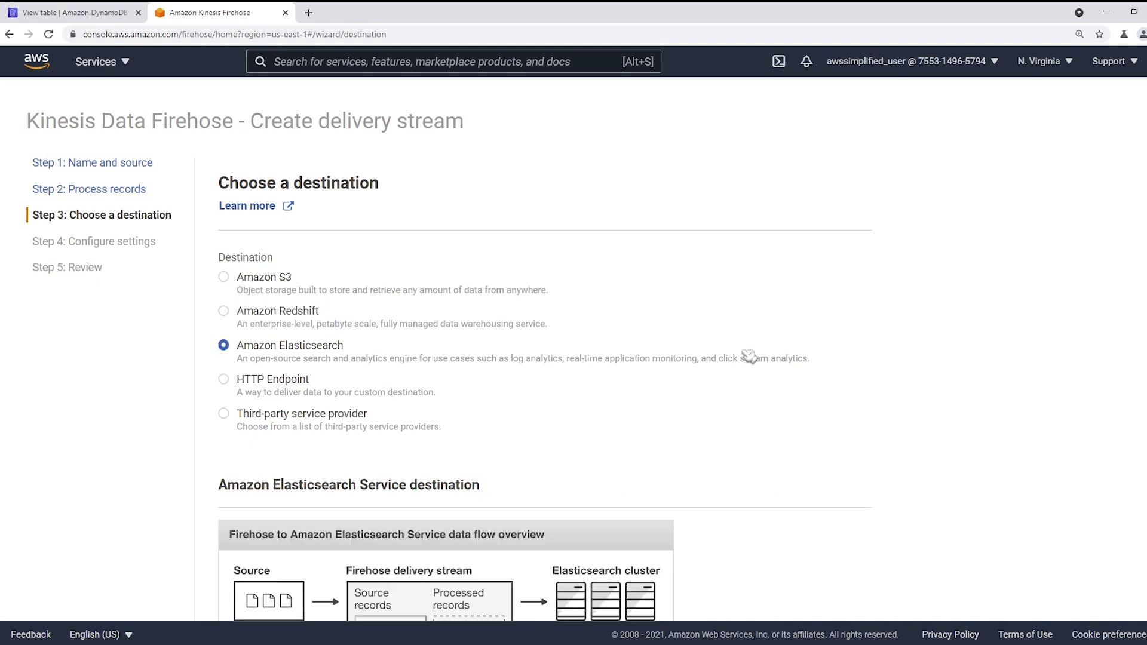
{"action": "left_click", "coordinate": [270, 288]}
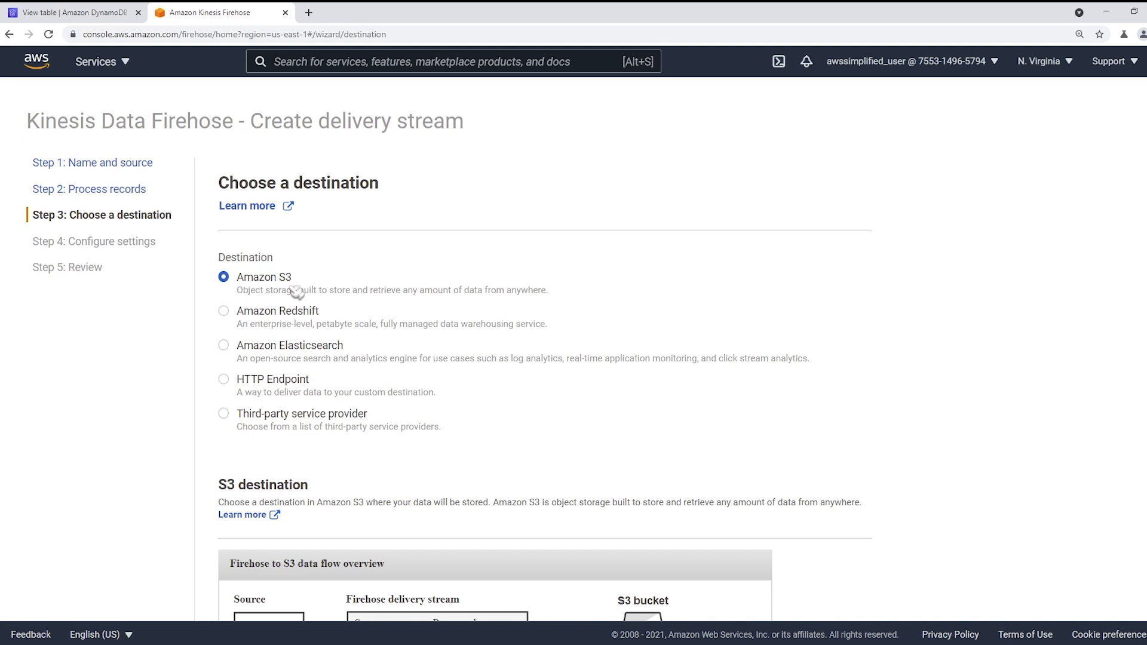
Step: For the Amazon S3 destination, create a new bucket named orders-audit-data-beabetterdev in US East (N. Virginia)
{"action": "scroll", "coordinate": [626, 288], "scroll_direction": "down", "scroll_amount": 5}
{"action": "scroll", "coordinate": [626, 288], "scroll_direction": "down", "scroll_amount": 4}
{"action": "left_click", "coordinate": [486, 385]}
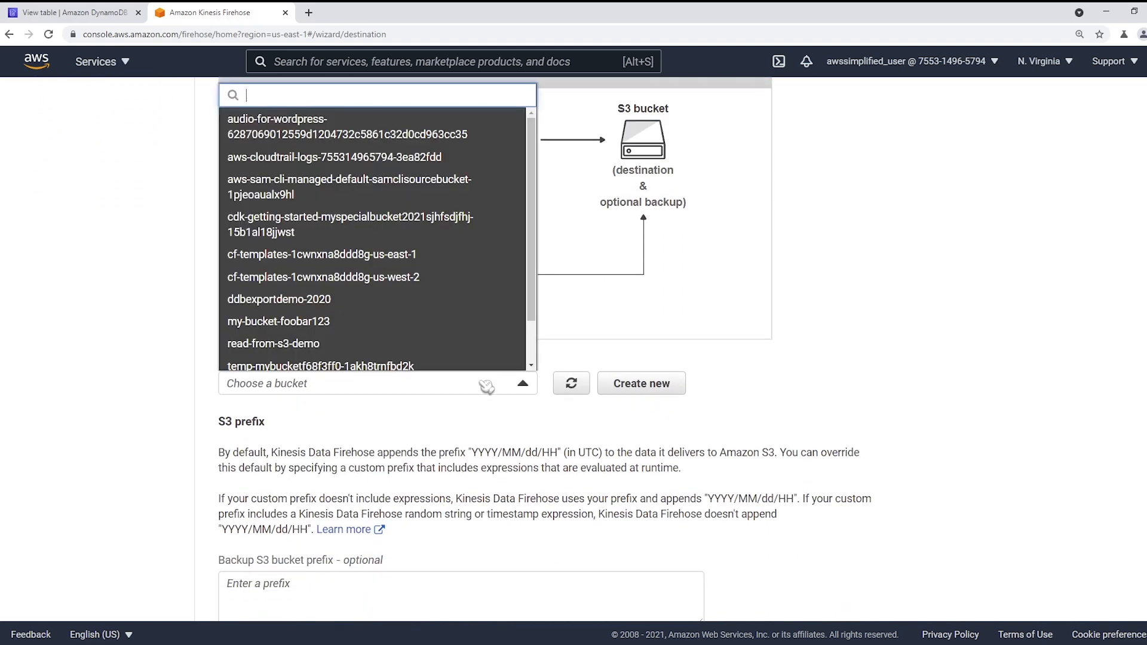
{"action": "left_click", "coordinate": [446, 392]}
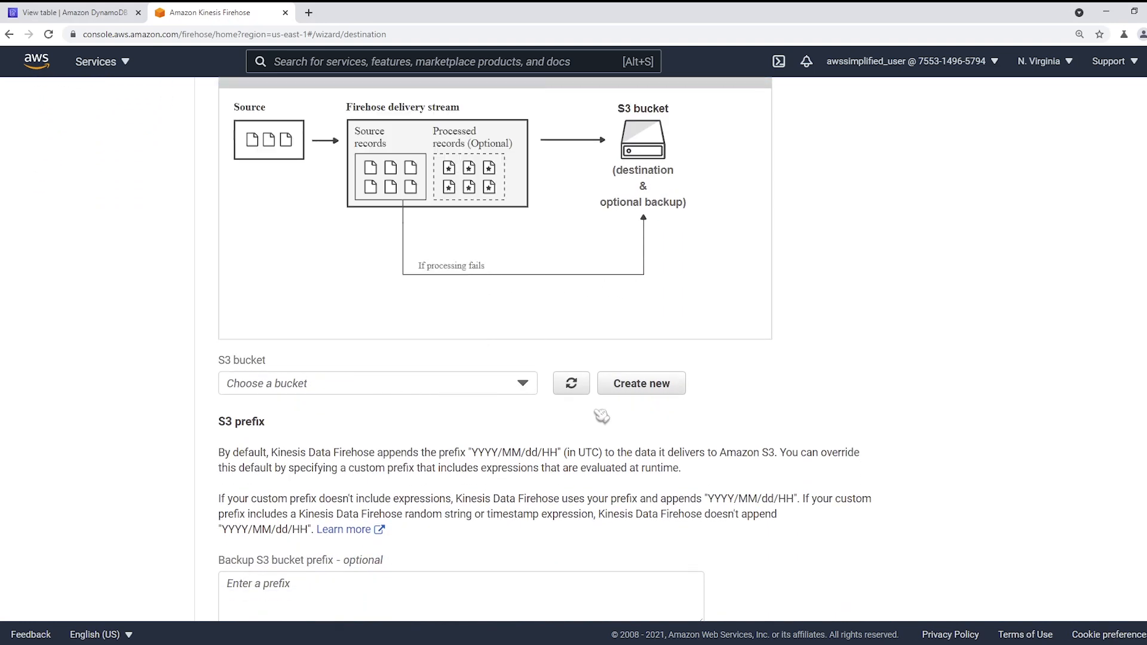
{"action": "left_click", "coordinate": [663, 385]}
{"action": "left_click", "coordinate": [585, 343]}
{"action": "type", "text": "ord"}
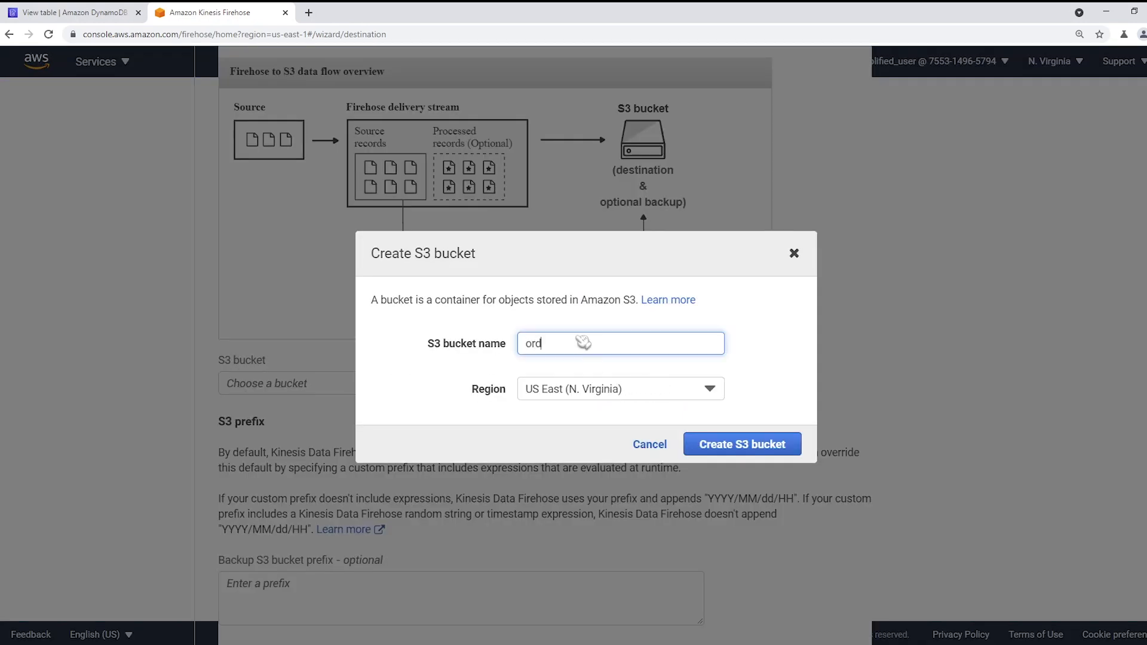
{"action": "type", "text": "ers-audit-data-beabetterdeb"}
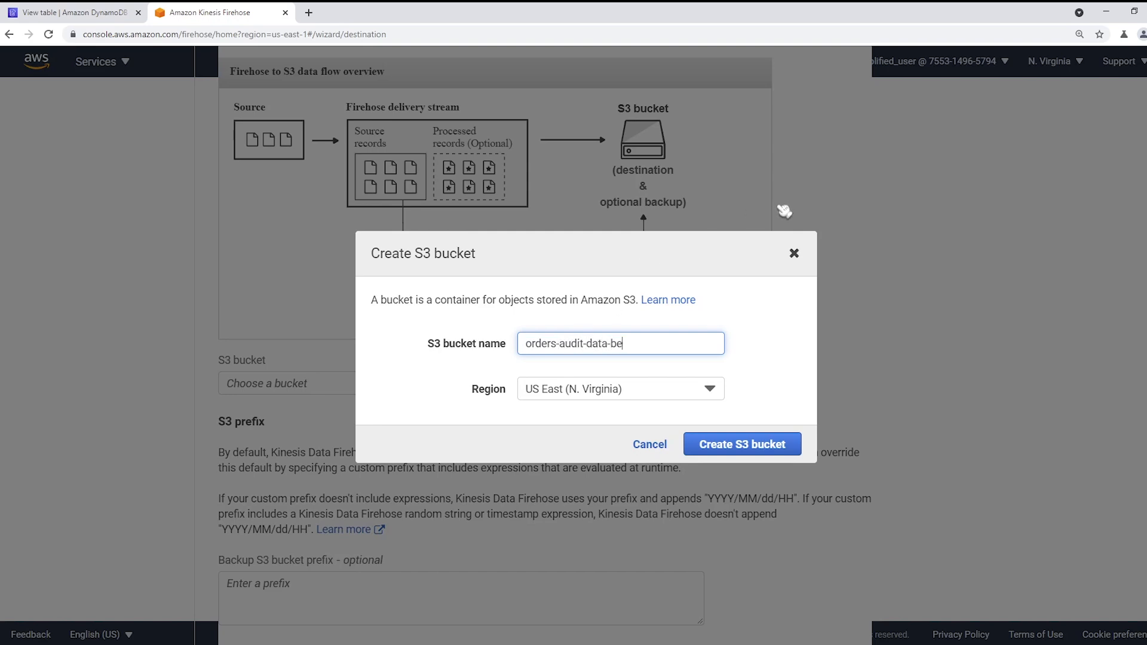
{"action": "key", "text": "BackSpace"}
{"action": "type", "text": "v"}
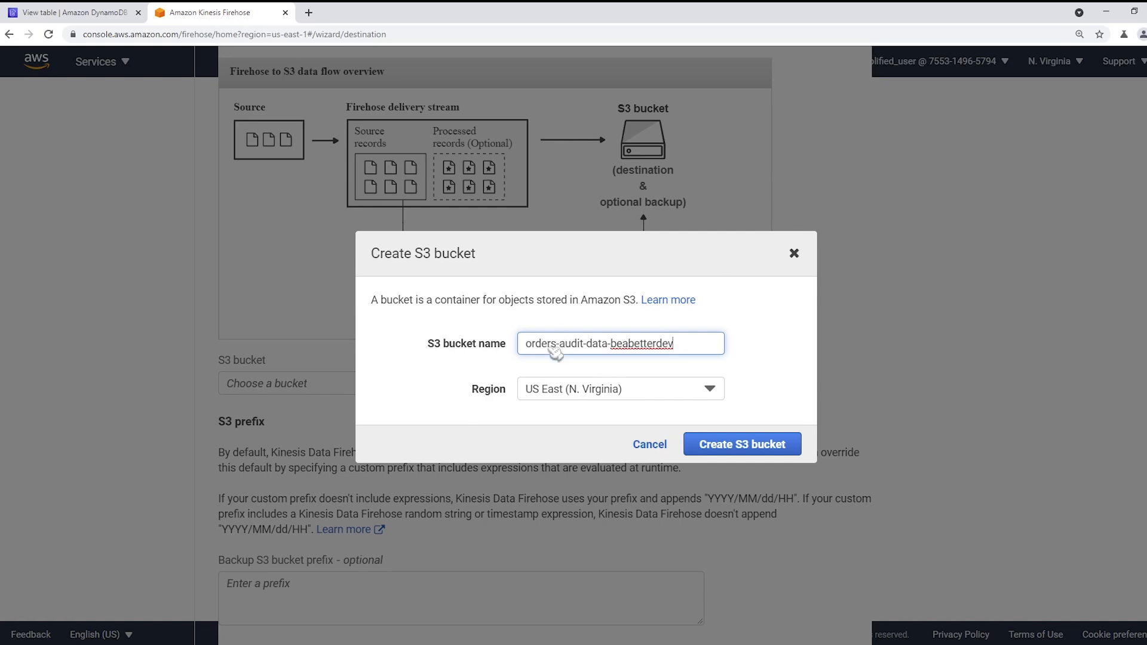
{"action": "left_click", "coordinate": [785, 441]}
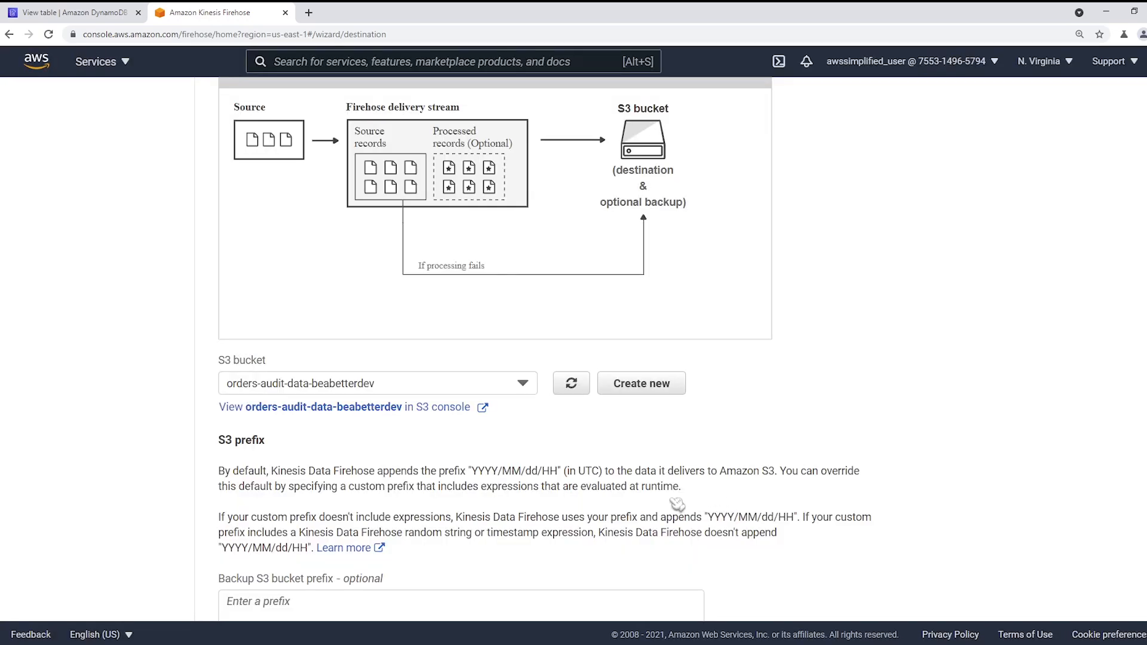
Step: Review the default S3 prefix format, leave both the prefix and error prefix empty, and continue to the delivery stream's settings
{"action": "scroll", "coordinate": [677, 504], "scroll_direction": "down", "scroll_amount": 3}
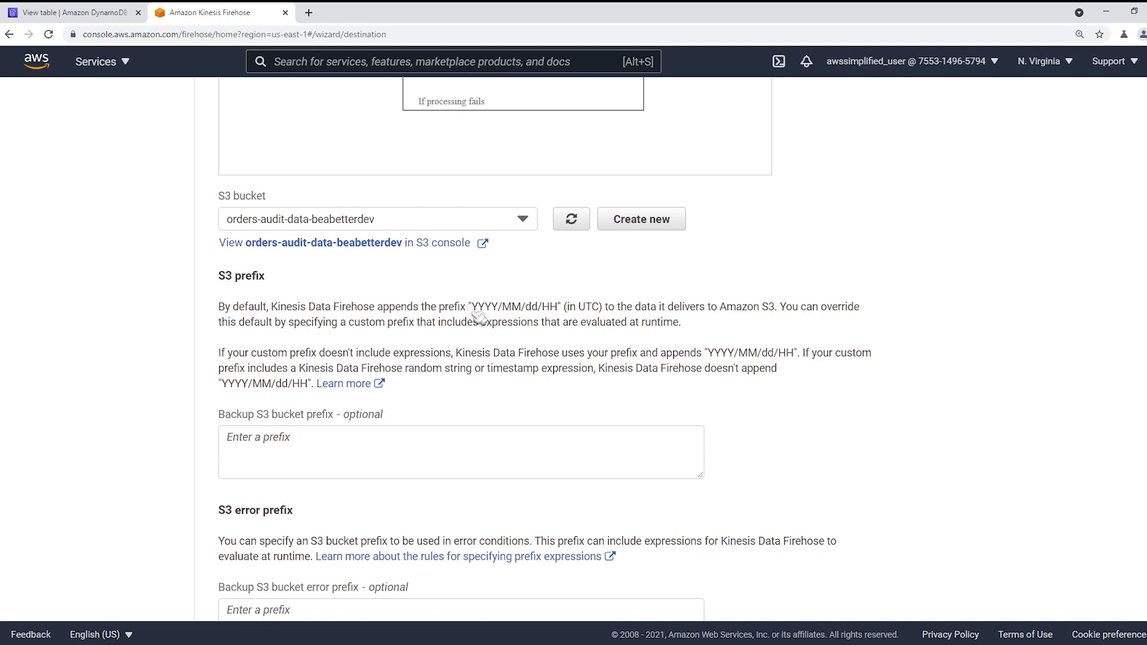
{"action": "left_click_drag", "start_coordinate": [472, 311], "coordinate": [549, 316]}
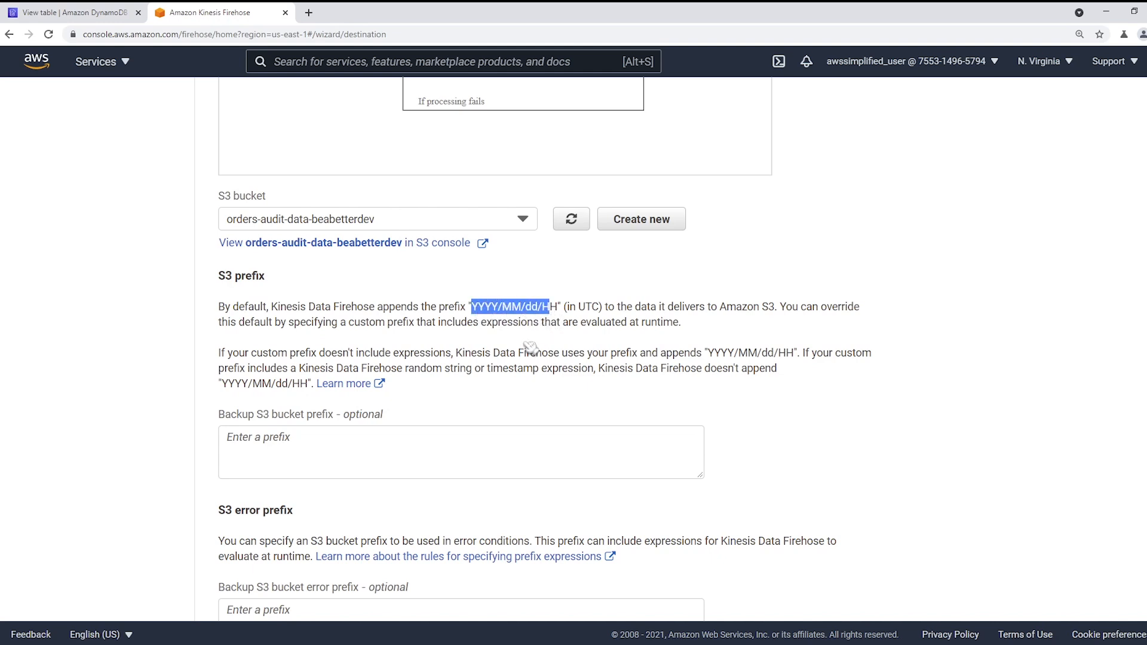
{"action": "left_click", "coordinate": [544, 375]}
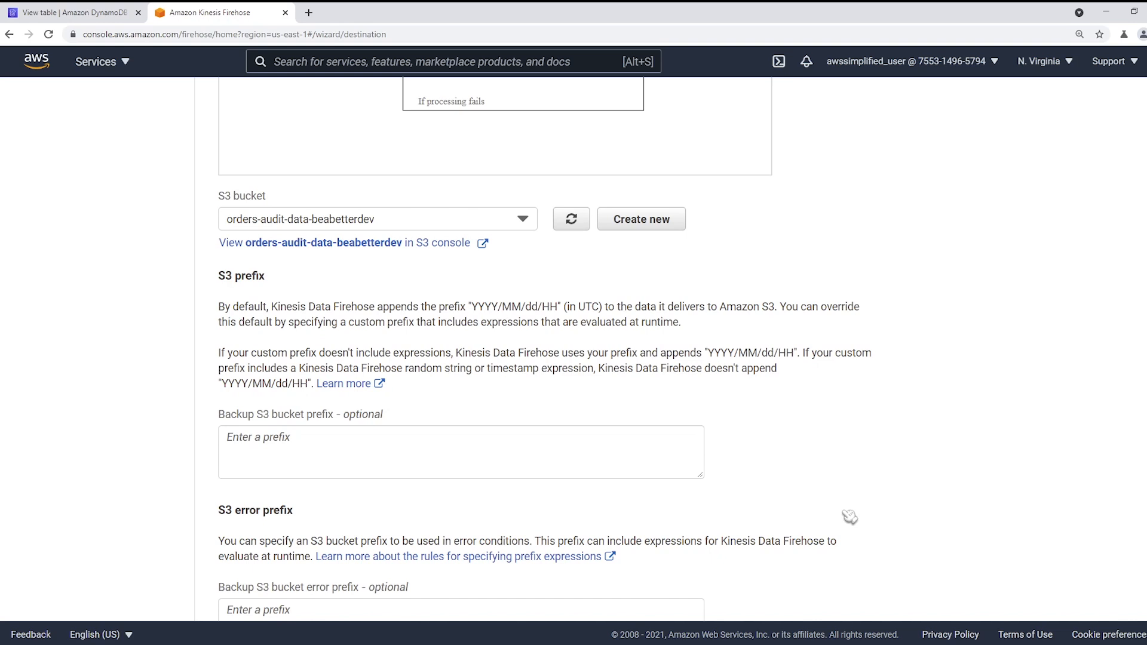
{"action": "scroll", "coordinate": [848, 517], "scroll_direction": "down", "scroll_amount": 3}
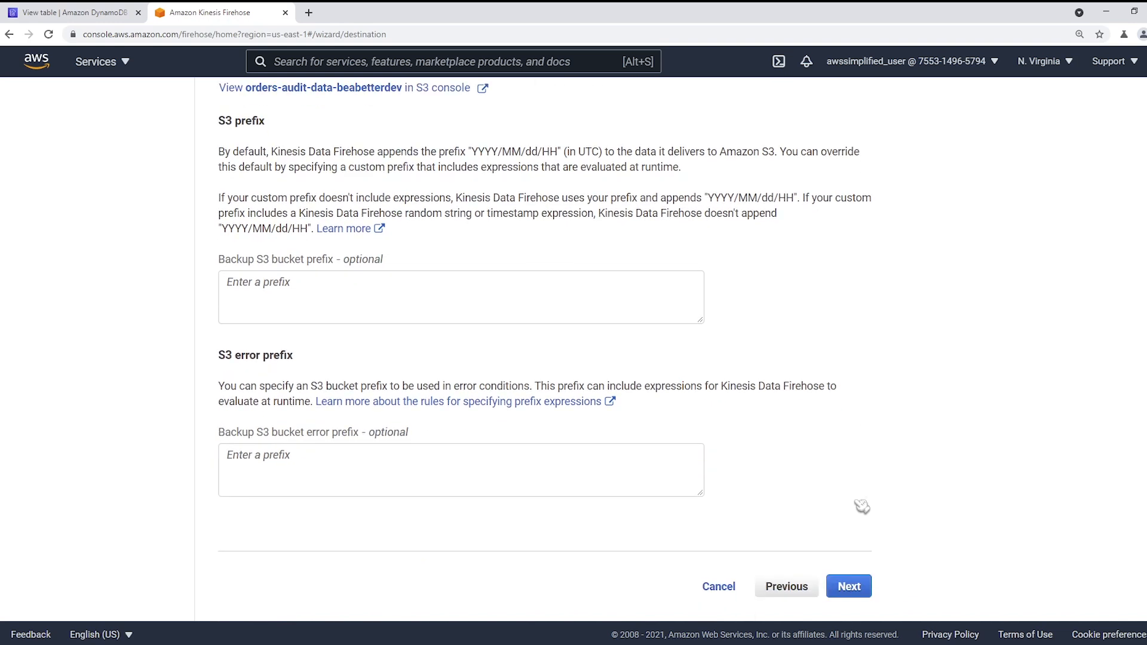
{"action": "left_click", "coordinate": [849, 587]}
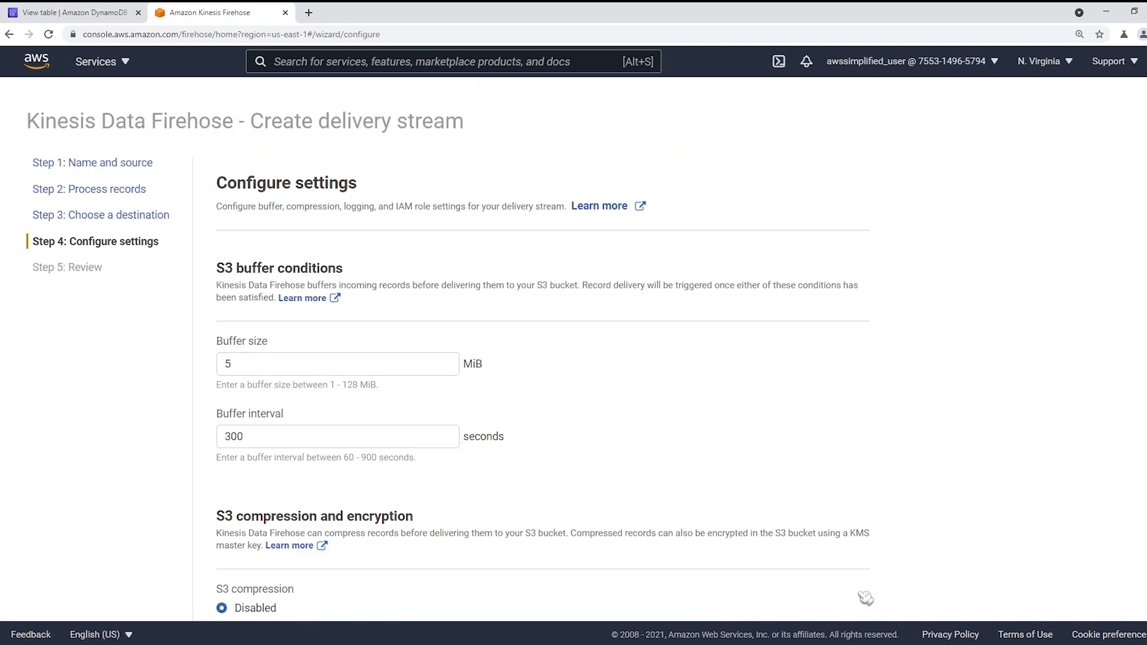
Step: Set the S3 buffer size to 1 MiB and the buffer interval to 60 seconds
{"action": "right_click", "coordinate": [306, 367]}
{"action": "left_click", "coordinate": [622, 367]}
{"action": "left_click", "coordinate": [295, 377]}
{"action": "key", "text": "BackSpace"}
{"action": "type", "text": "1"}
{"action": "left_click", "coordinate": [633, 440]}
{"action": "double_click", "coordinate": [280, 443]}
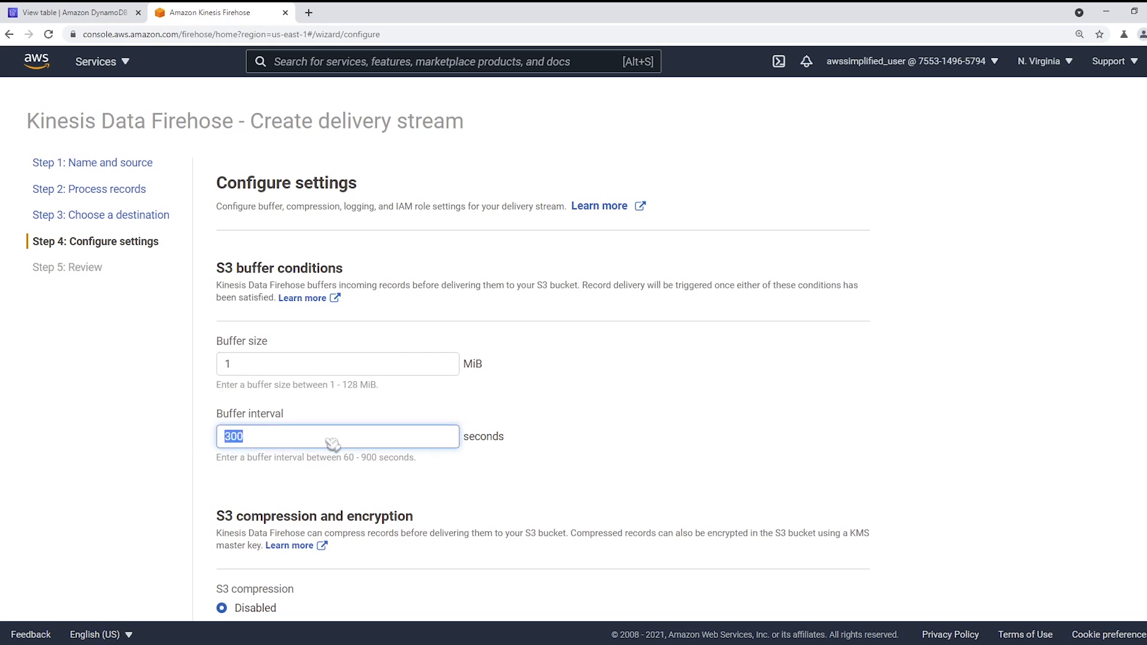
{"action": "type", "text": "60"}
{"action": "left_click", "coordinate": [595, 450]}
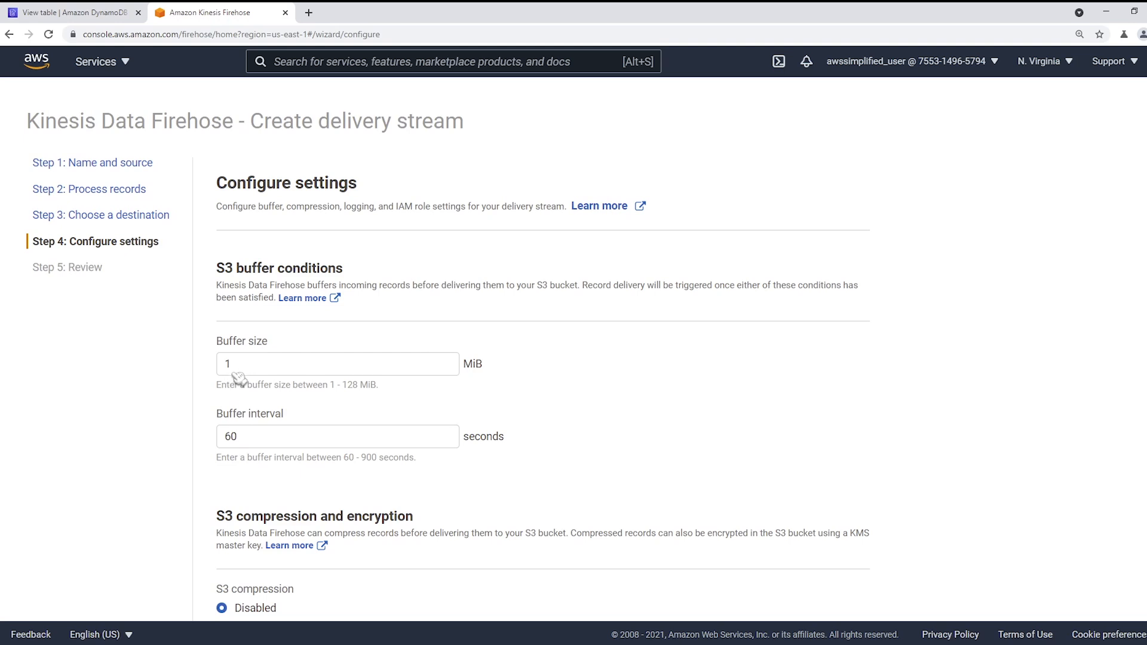
Step: Keep S3 compression and encryption disabled, error logging enabled and the create-or-update IAM role option, and continue to the review
{"action": "scroll", "coordinate": [238, 378], "scroll_direction": "down", "scroll_amount": 4}
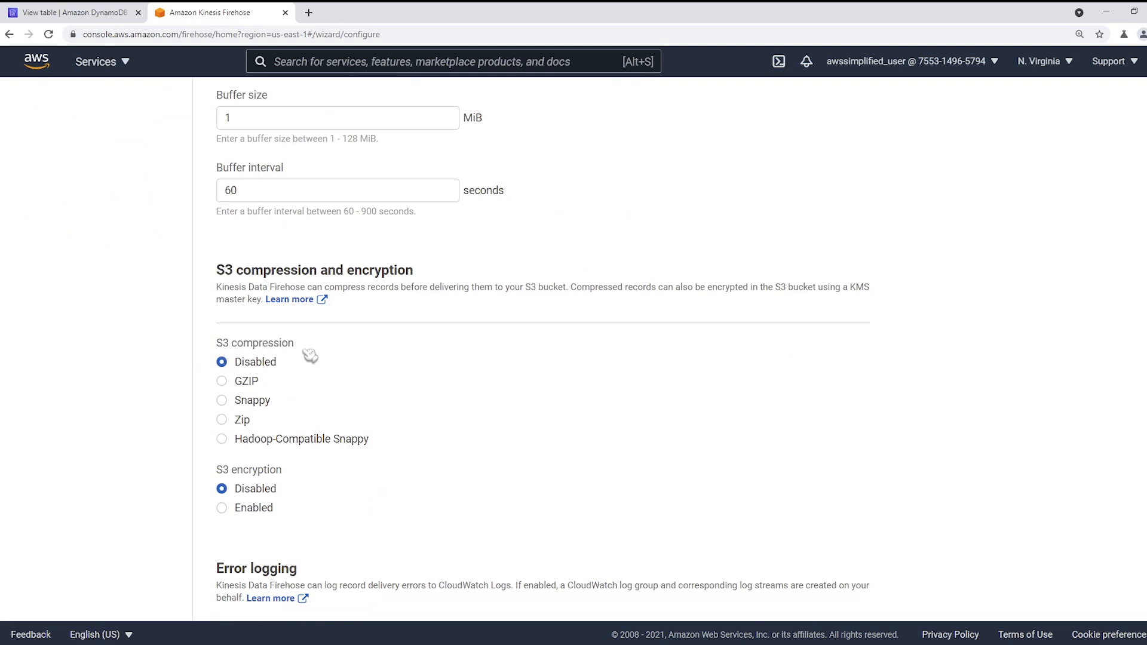
{"action": "left_click", "coordinate": [222, 382]}
{"action": "left_click", "coordinate": [223, 363]}
{"action": "scroll", "coordinate": [411, 429], "scroll_direction": "down", "scroll_amount": 4}
{"action": "scroll", "coordinate": [413, 429], "scroll_direction": "down", "scroll_amount": 1}
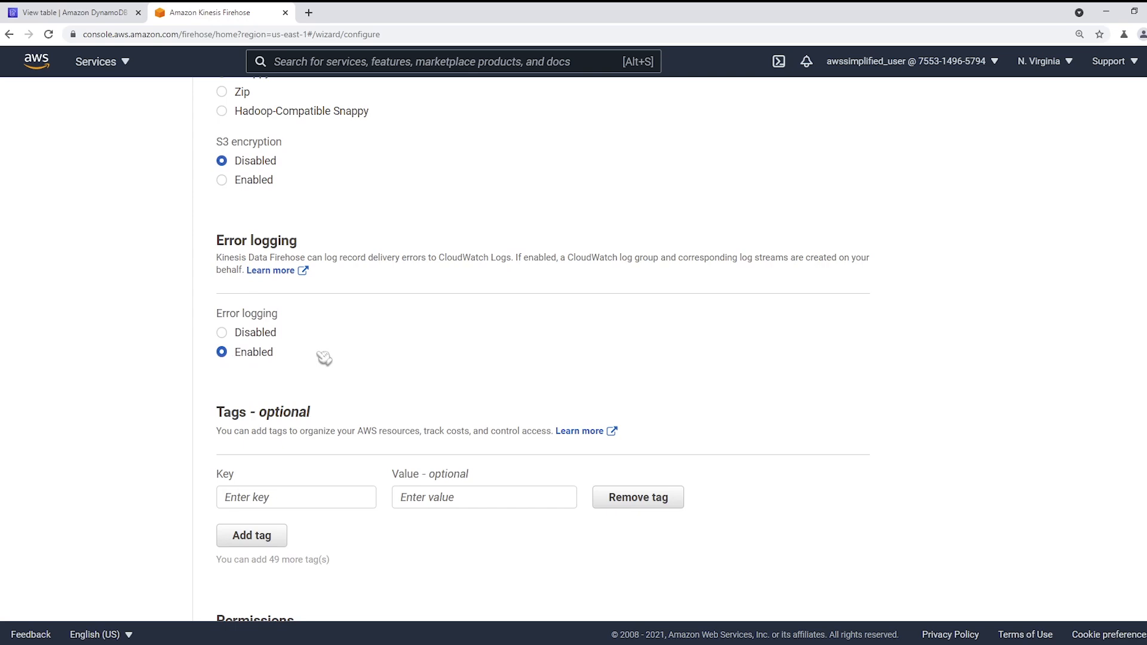
{"action": "scroll", "coordinate": [466, 406], "scroll_direction": "down", "scroll_amount": 2}
{"action": "scroll", "coordinate": [592, 406], "scroll_direction": "down", "scroll_amount": 1}
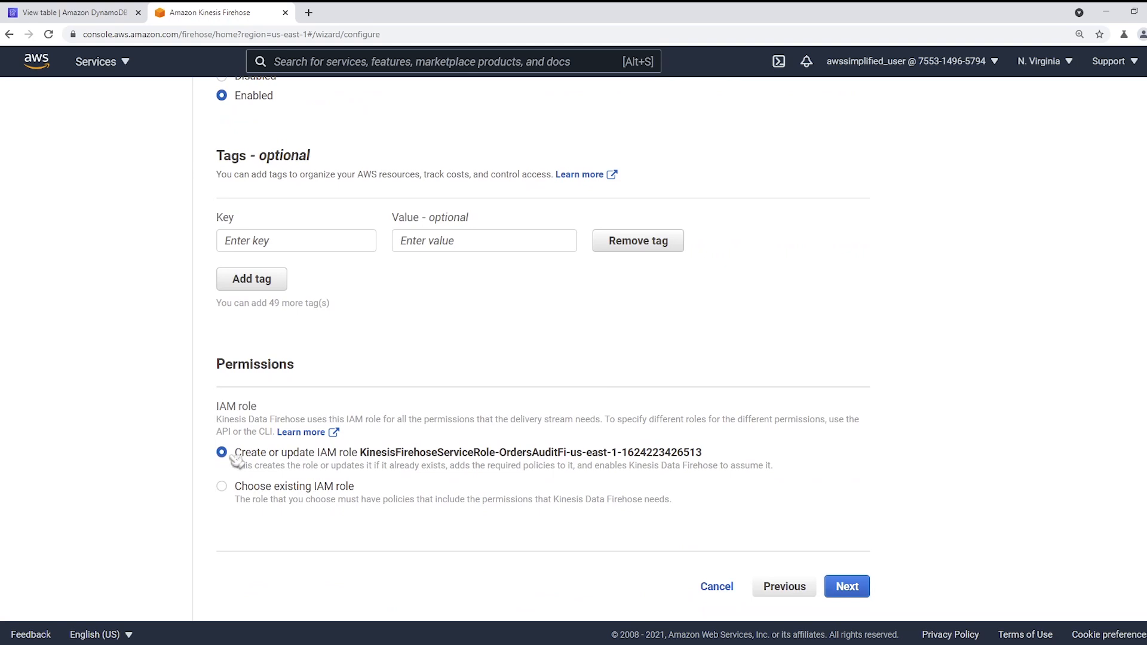
{"action": "left_click", "coordinate": [848, 587]}
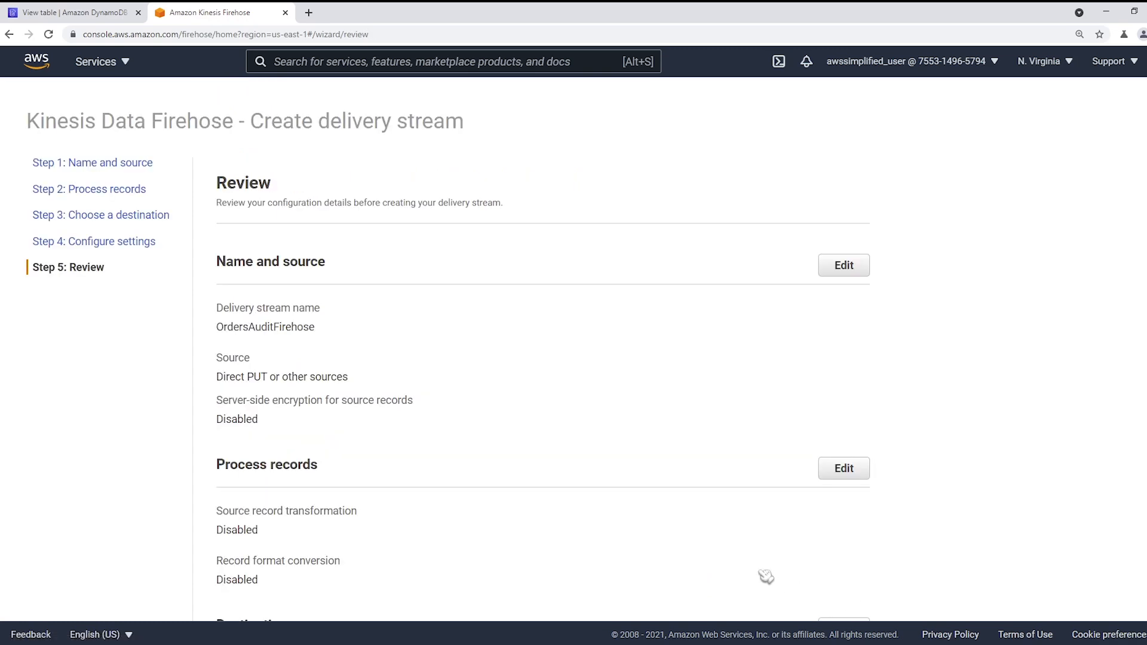
Step: Review the OrdersAuditFirehose configuration and create the delivery stream
{"action": "scroll", "coordinate": [642, 503], "scroll_direction": "down", "scroll_amount": 3}
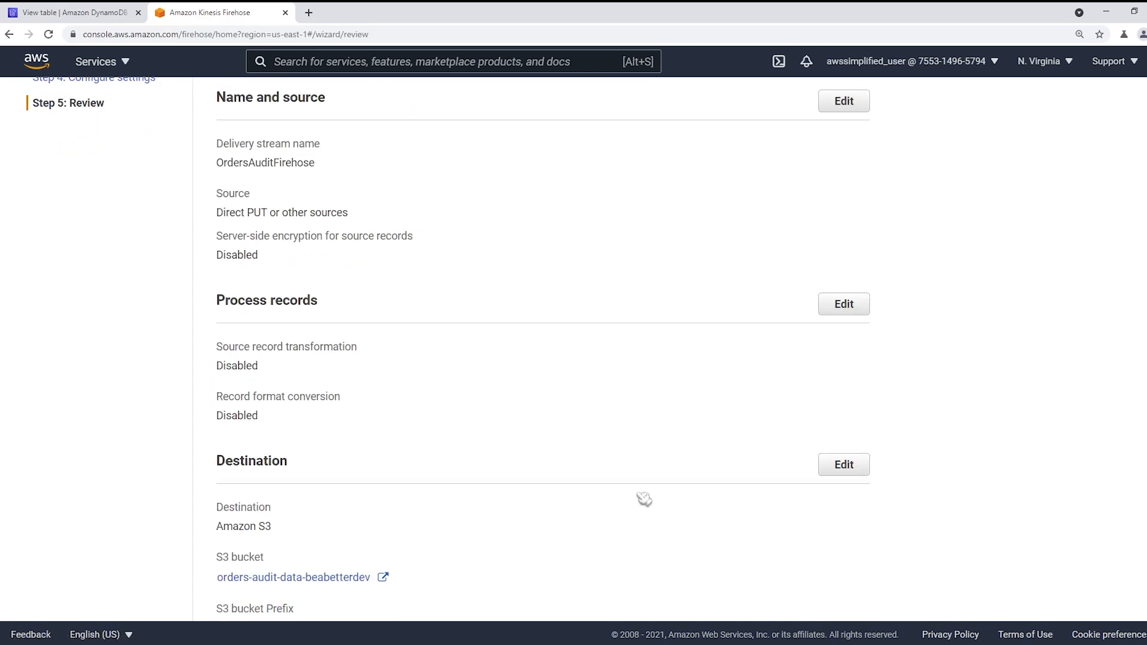
{"action": "scroll", "coordinate": [460, 517], "scroll_direction": "down", "scroll_amount": 3}
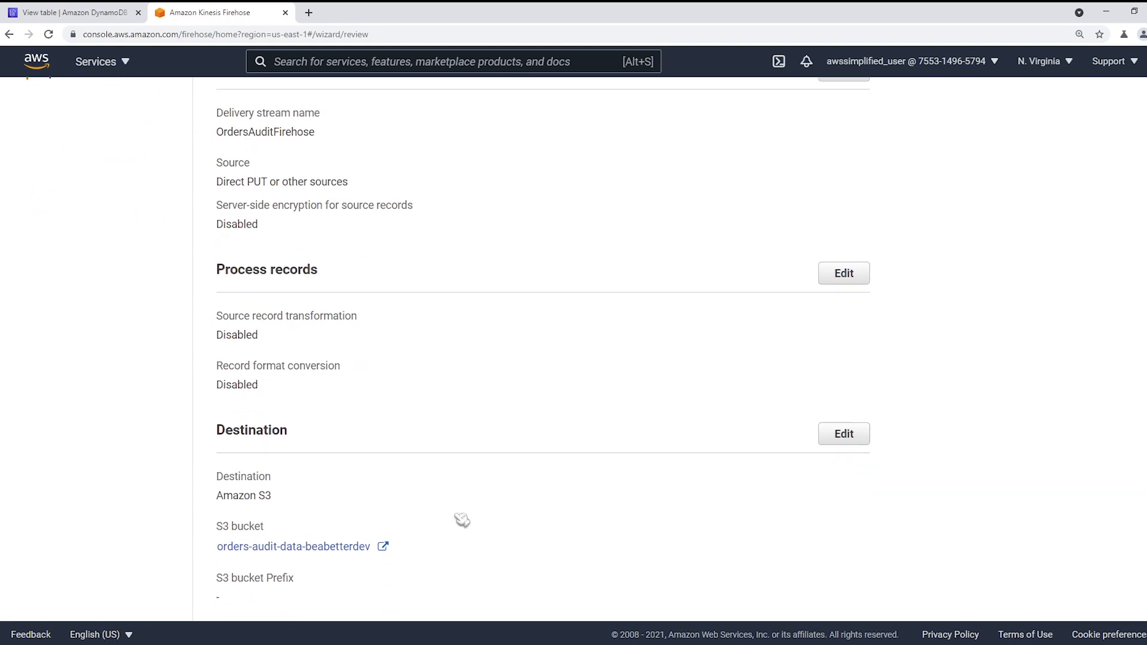
{"action": "scroll", "coordinate": [453, 495], "scroll_direction": "down", "scroll_amount": 6}
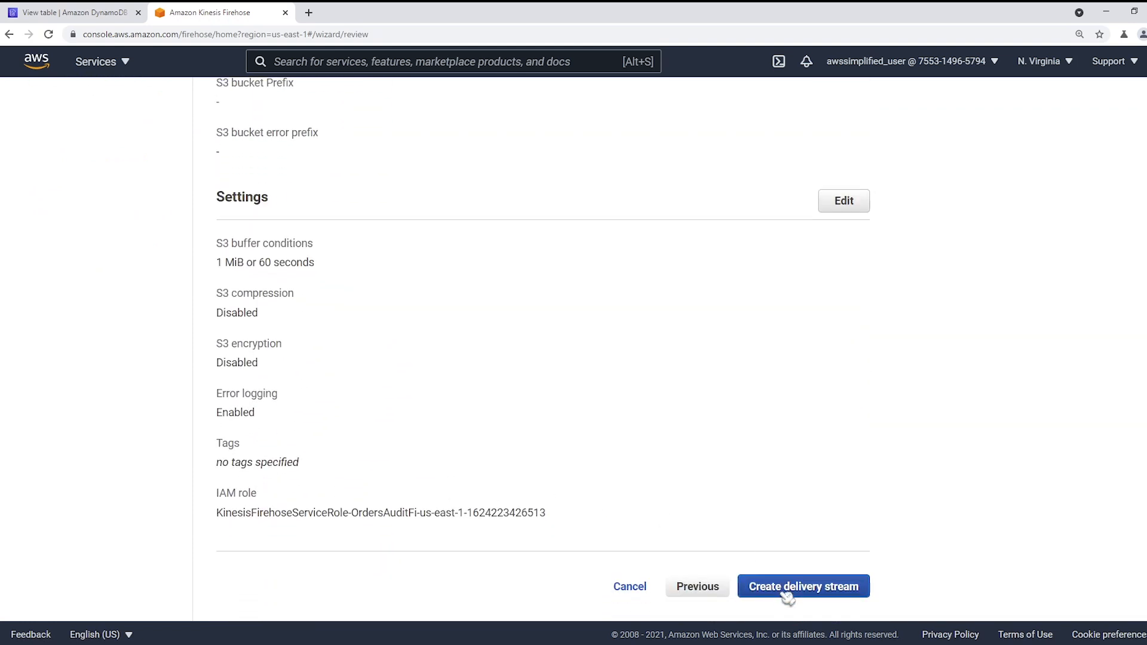
{"action": "left_click", "coordinate": [786, 595]}
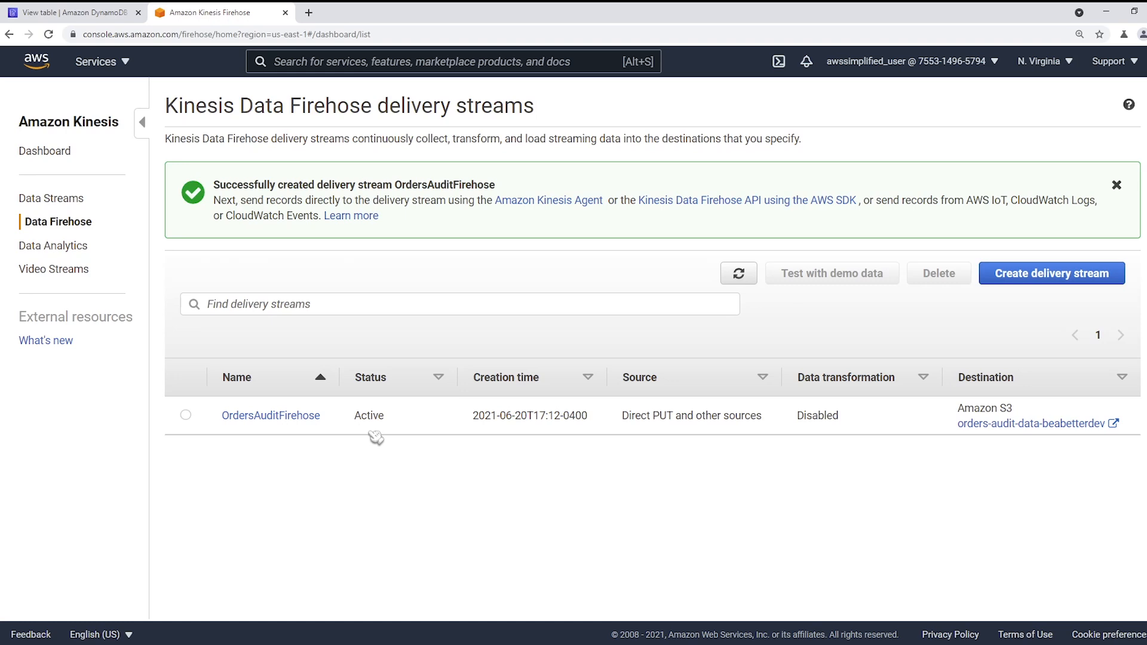
Step: Return to the DynamoDB console and open the Orders table from the table list
{"action": "key", "text": "alt+Tab"}
{"action": "mouse_move", "coordinate": [748, 153]}
{"action": "left_mouse_down"}
{"action": "mouse_move", "coordinate": [597, 115]}
{"action": "mouse_move", "coordinate": [614, 111]}
{"action": "left_mouse_up"}
{"action": "left_click", "coordinate": [100, 16]}
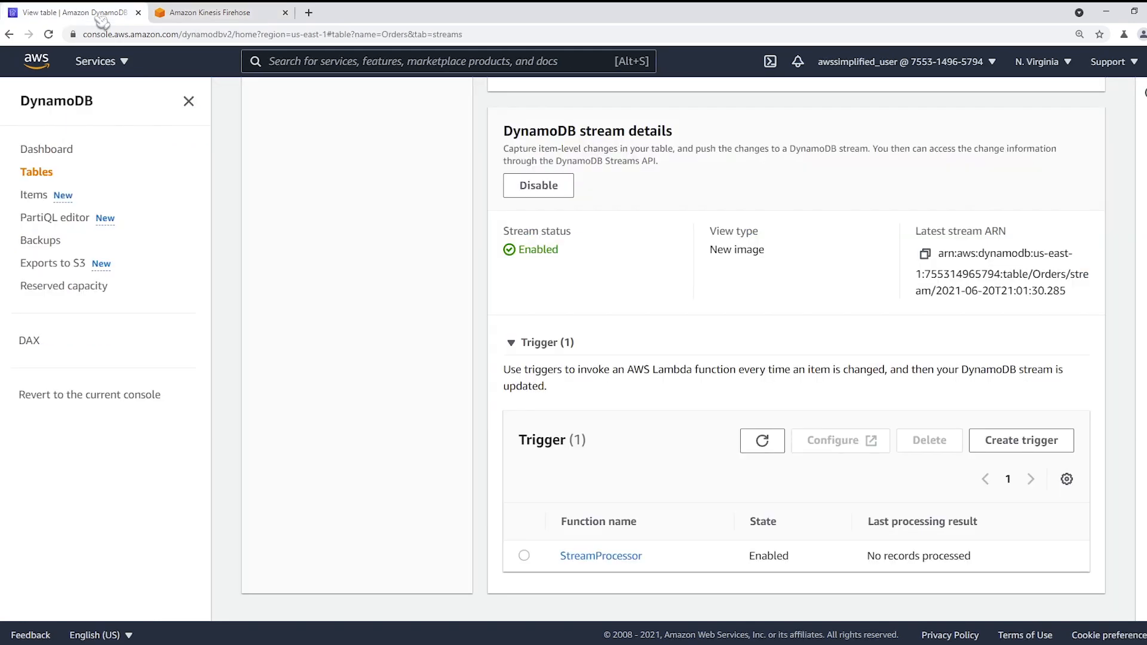
{"action": "left_click", "coordinate": [37, 173]}
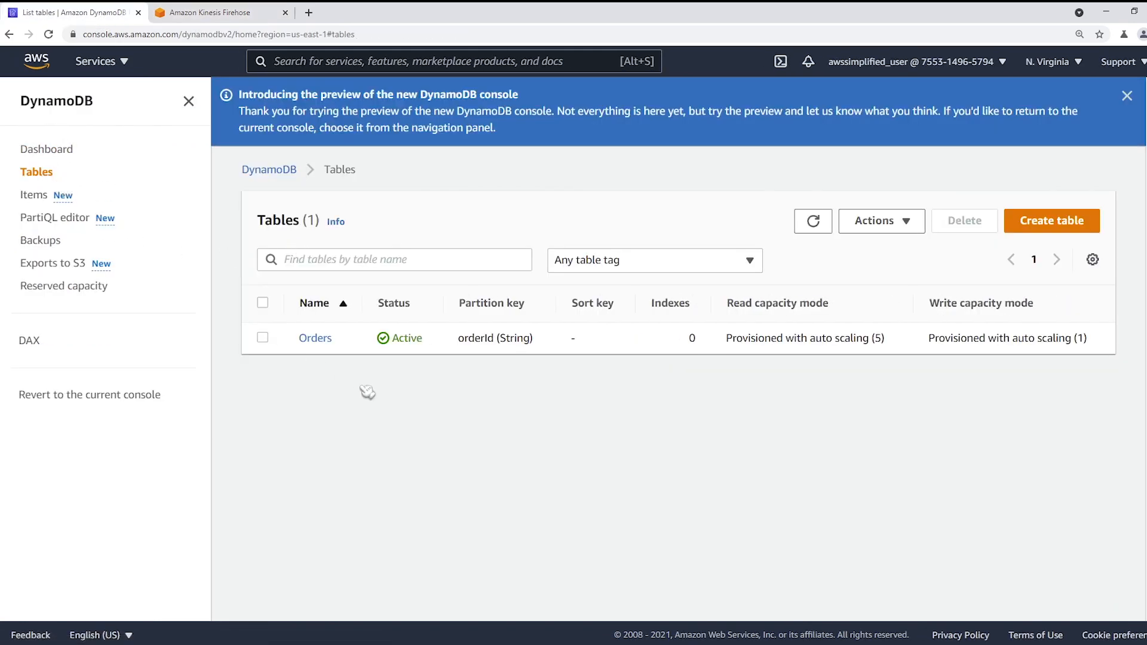
{"action": "left_click", "coordinate": [314, 339]}
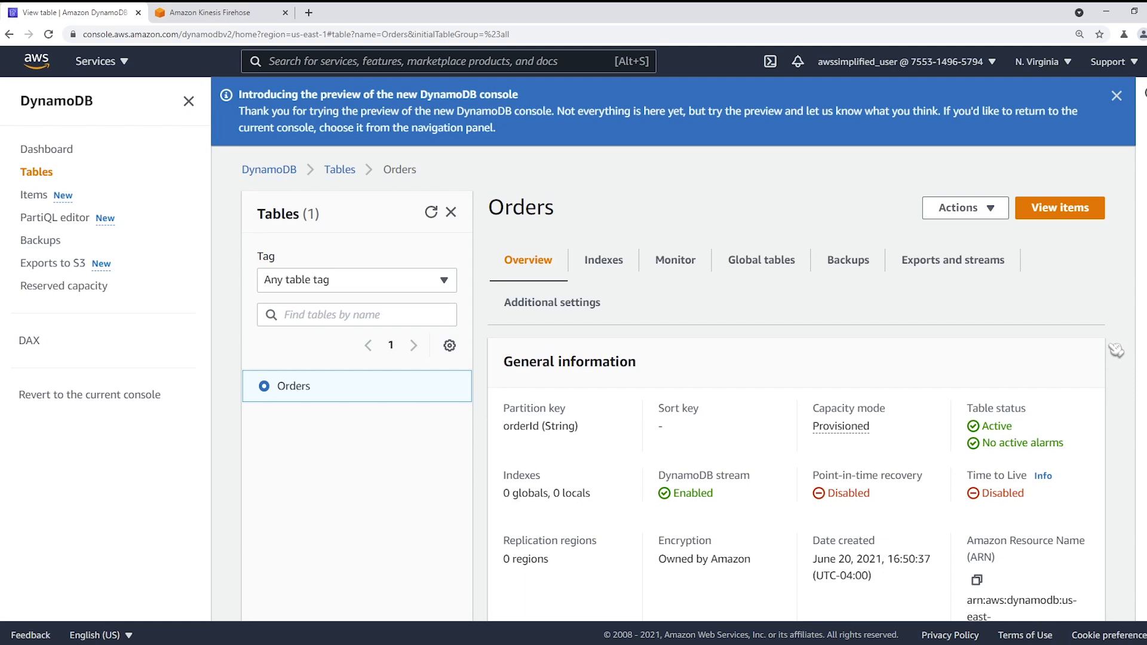
Step: Open the item explorer for the Orders table and start a new item in the JSON editor
{"action": "right_click", "coordinate": [31, 197]}
{"action": "left_click", "coordinate": [169, 171]}
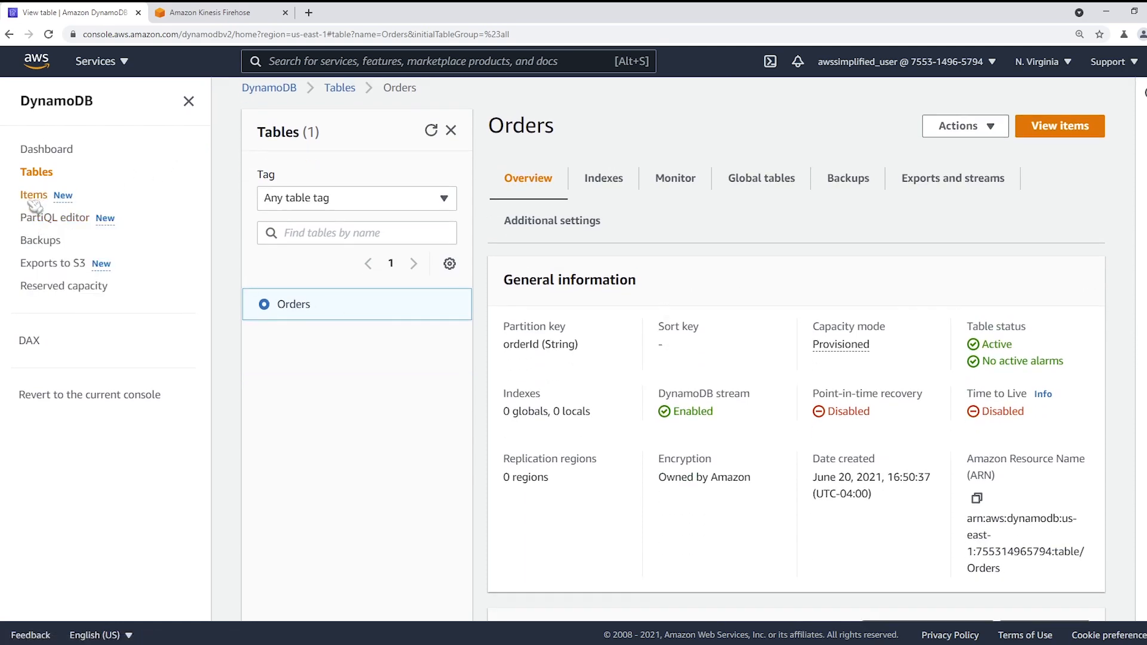
{"action": "left_click", "coordinate": [37, 199]}
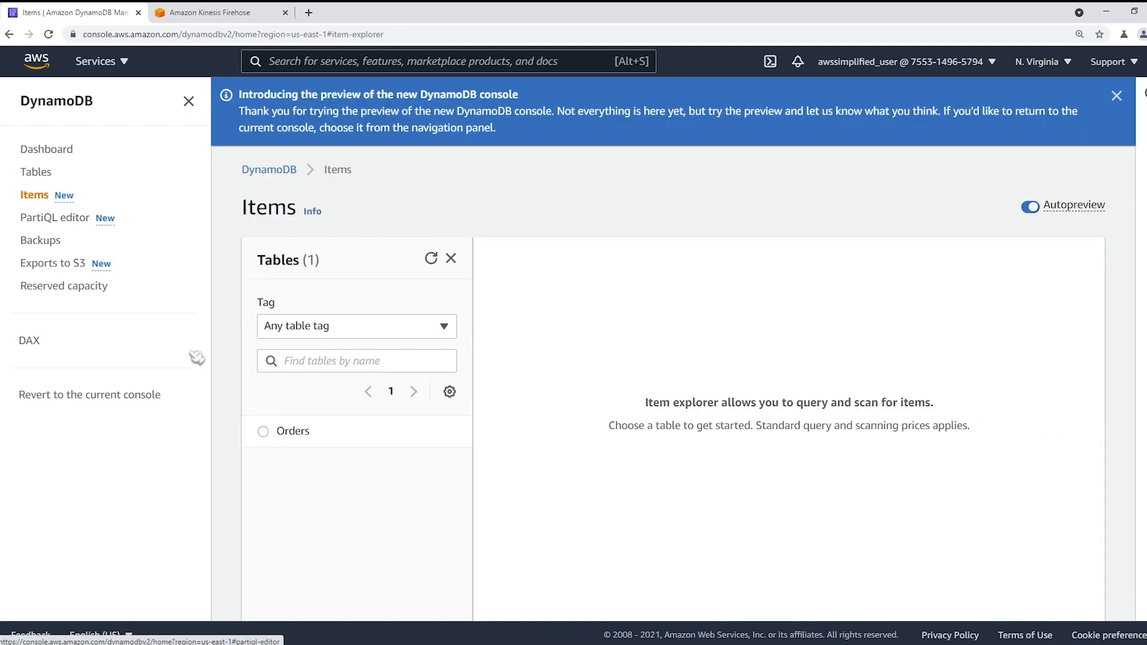
{"action": "left_click", "coordinate": [264, 432]}
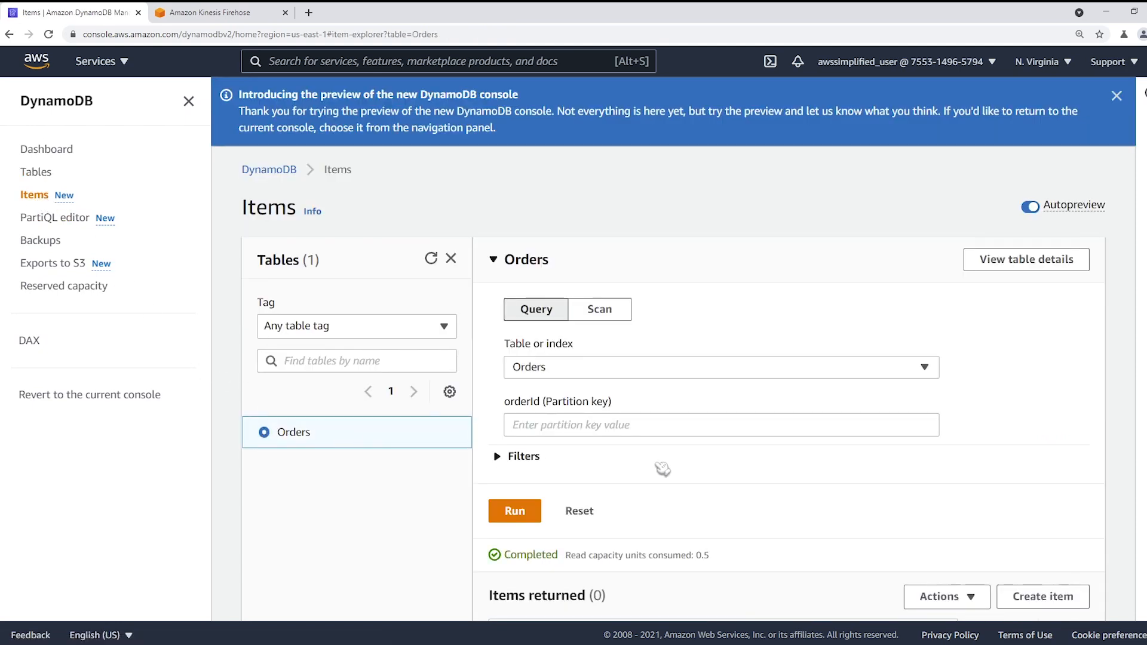
{"action": "scroll", "coordinate": [691, 469], "scroll_direction": "down", "scroll_amount": 3}
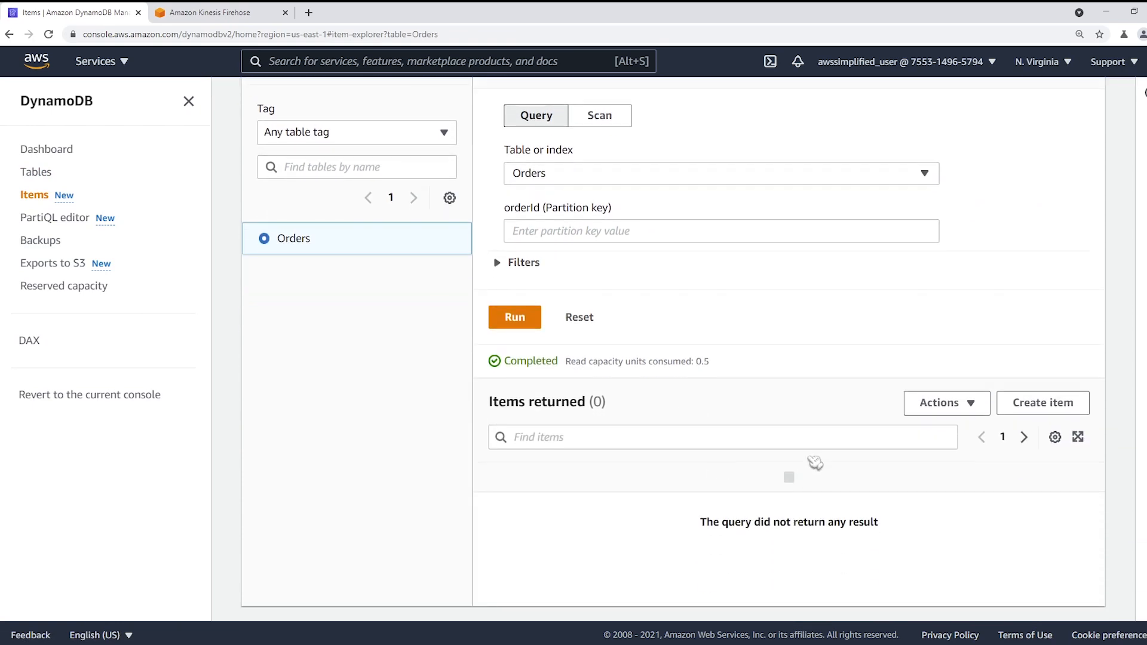
{"action": "left_click", "coordinate": [1059, 409]}
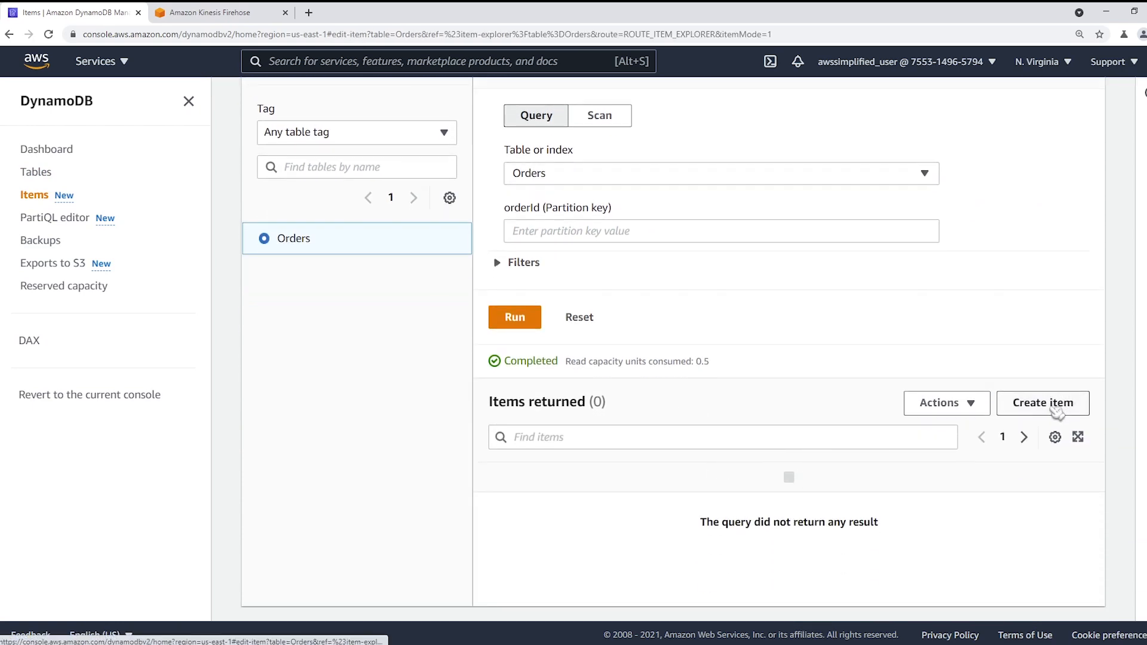
{"action": "left_click", "coordinate": [300, 351]}
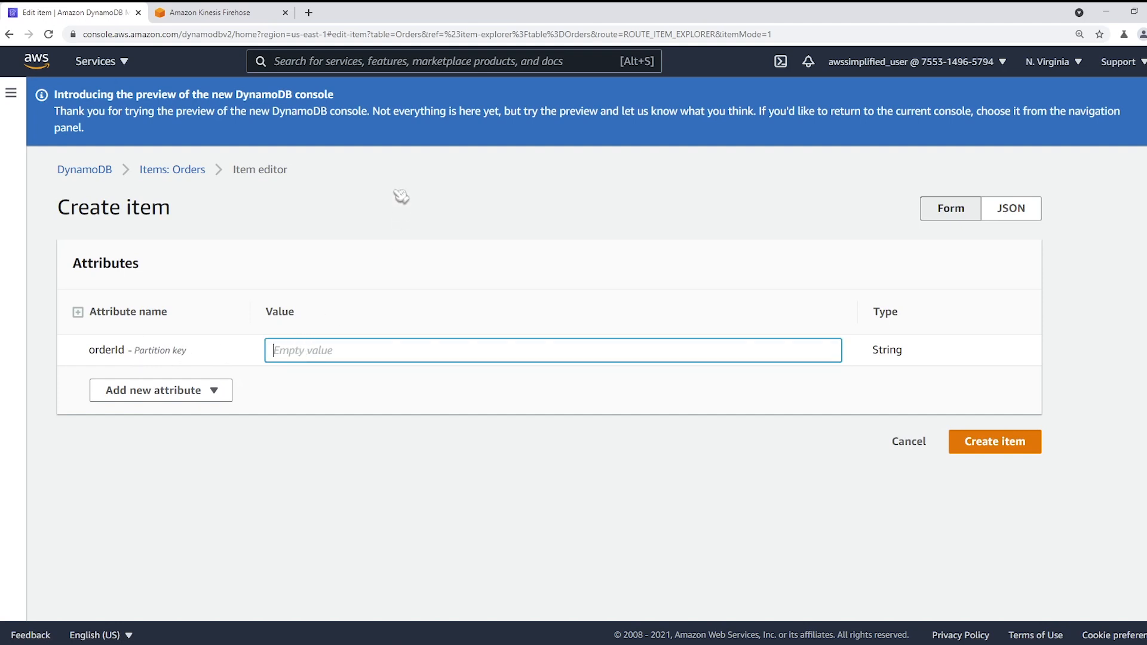
{"action": "left_click", "coordinate": [1016, 212]}
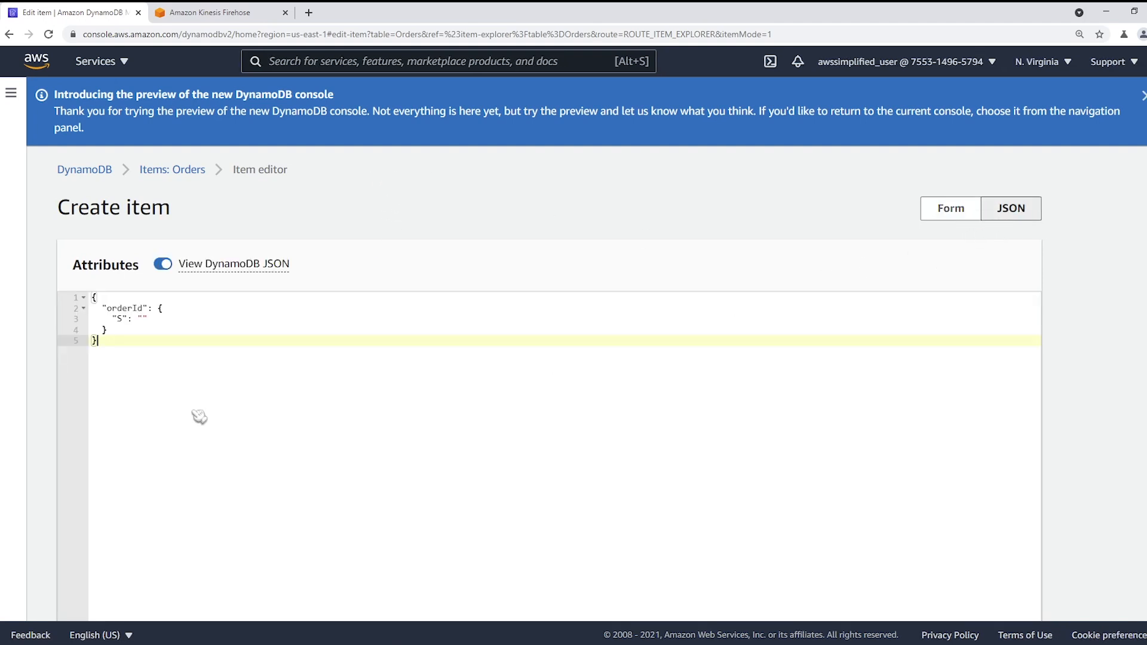
Step: Set the new item's orderId string value to 5
{"action": "left_click", "coordinate": [124, 320]}
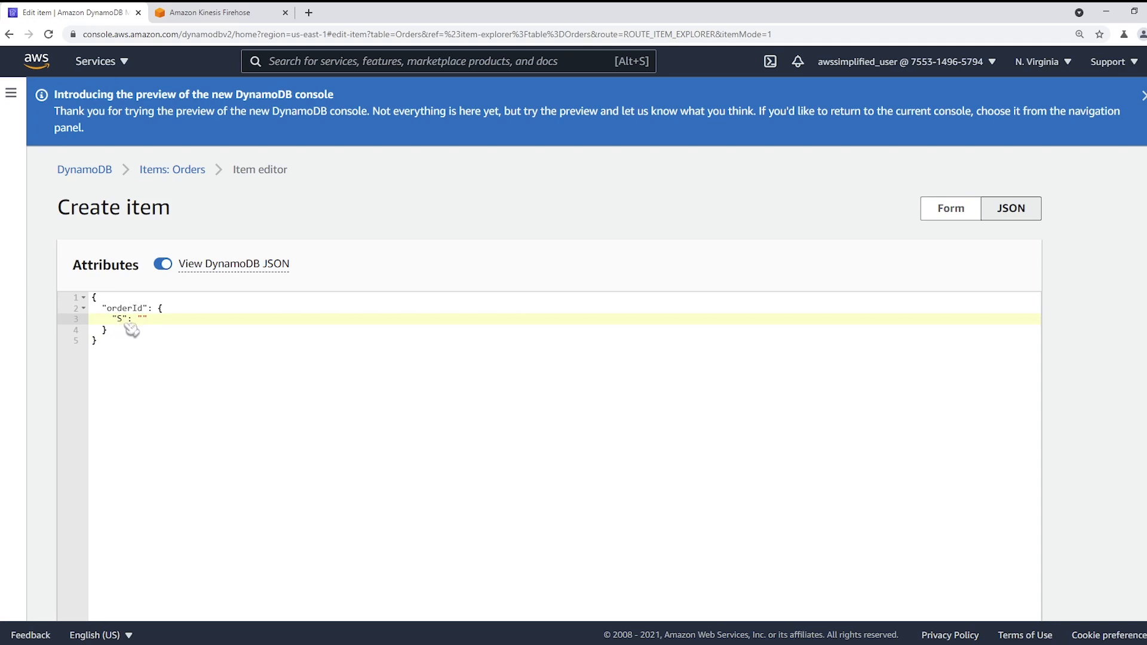
{"action": "type", "text": "5"}
{"action": "key", "text": "Down"}
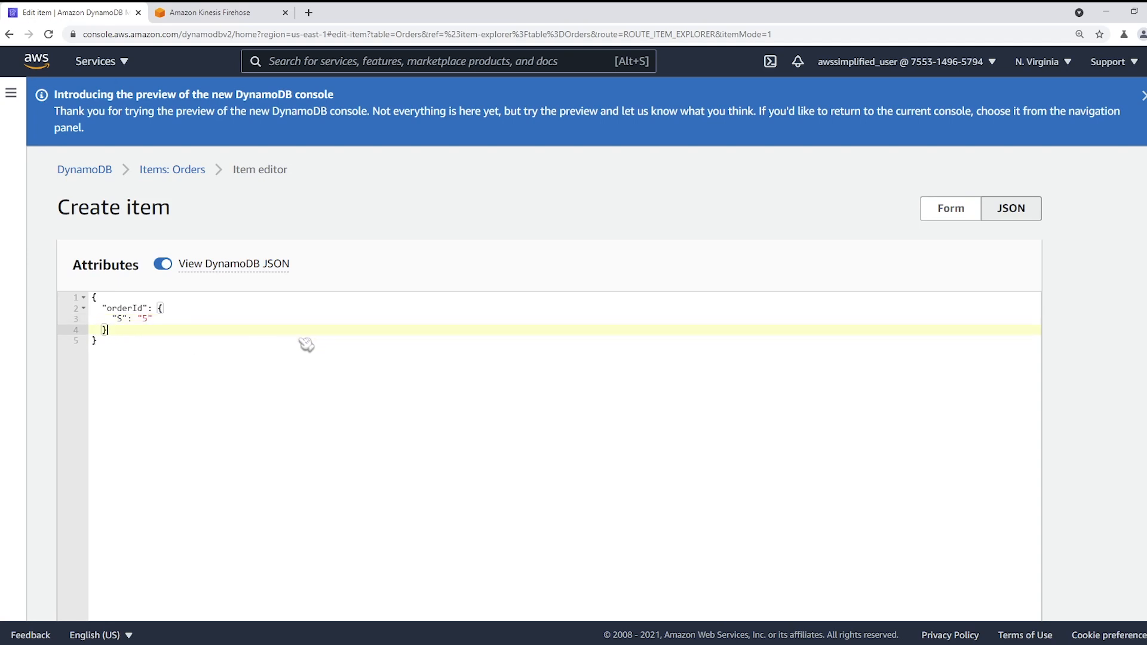
Step: Duplicate the orderId attribute block twice below the original, separating the blocks with commas
{"action": "key", "text": "shift+Up"}
{"action": "key", "text": "shift+Up"}
{"action": "key", "text": "shift+Home"}
{"action": "key", "text": "ctrl+c"}
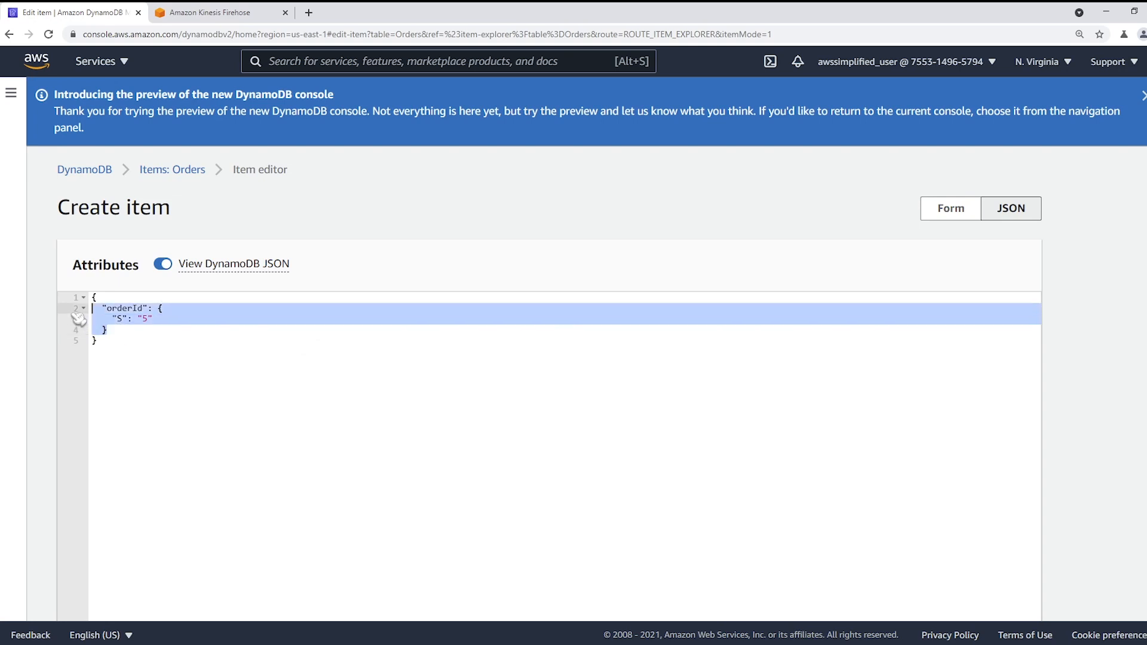
{"action": "left_click", "coordinate": [132, 333]}
{"action": "type", "text": ","}
{"action": "key", "text": "Return"}
{"action": "key", "text": "ctrl+v"}
{"action": "type", "text": ","}
{"action": "key", "text": "Return"}
{"action": "key", "text": "ctrl+v"}
Step: Rename the first duplicated attribute to state and set its string value to OPEN
{"action": "double_click", "coordinate": [153, 342]}
{"action": "type", "text": "s"}
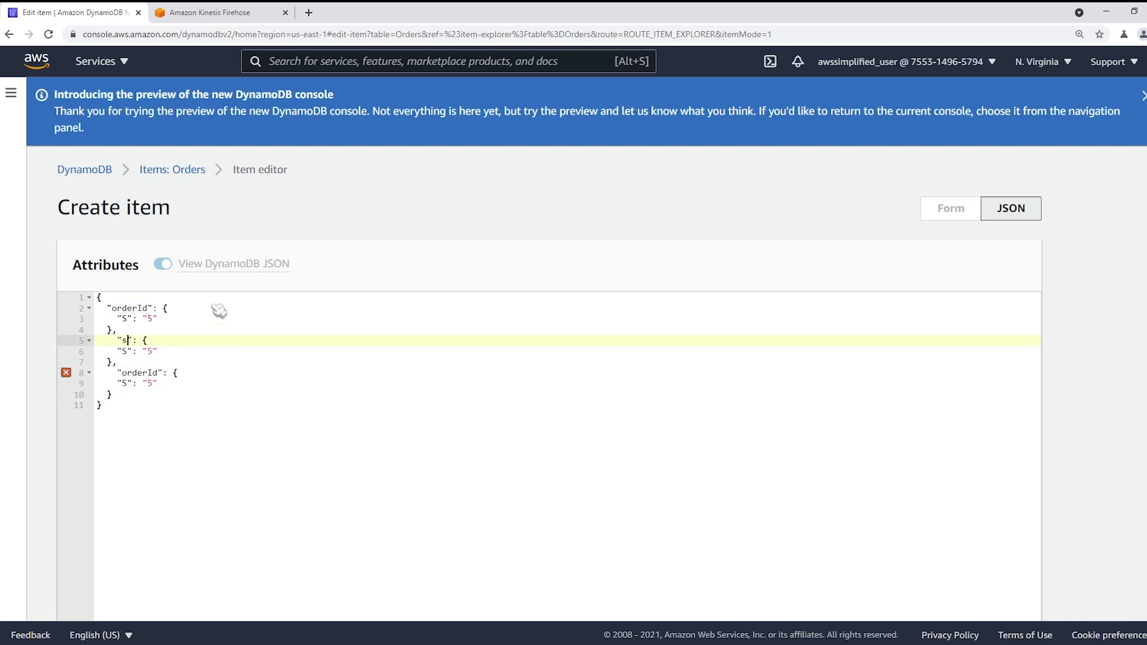
{"action": "left_click", "coordinate": [154, 352]}
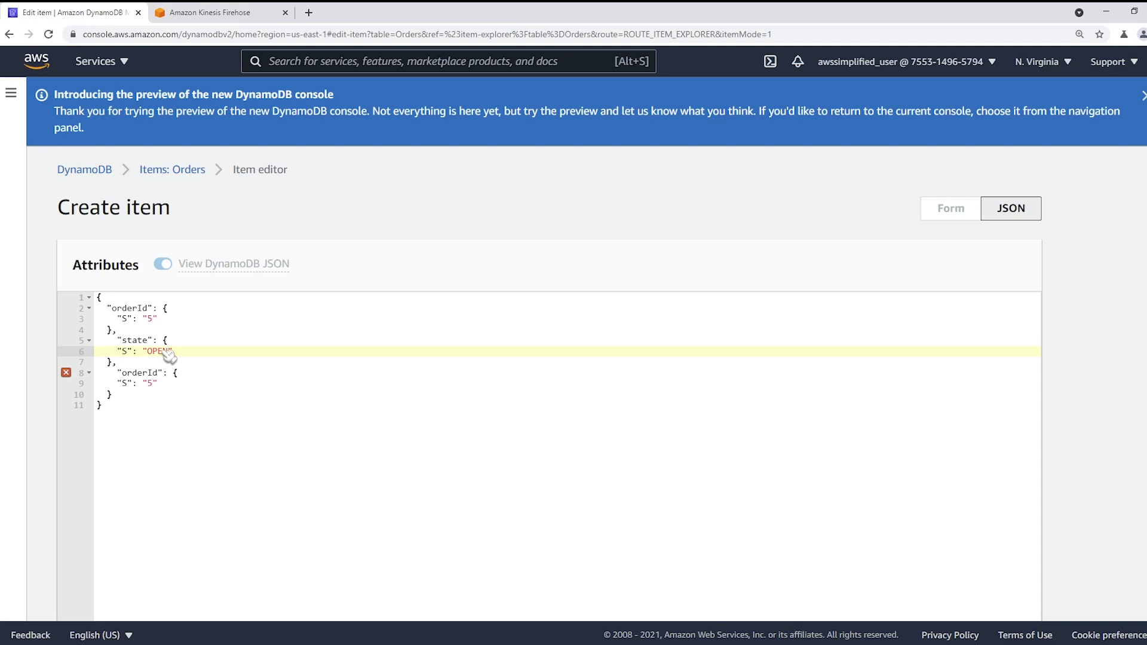
Step: Rename the second duplicated attribute to lastUpdatedDate, change its type to N and clear its value
{"action": "double_click", "coordinate": [147, 373]}
{"action": "type", "text": "l"}
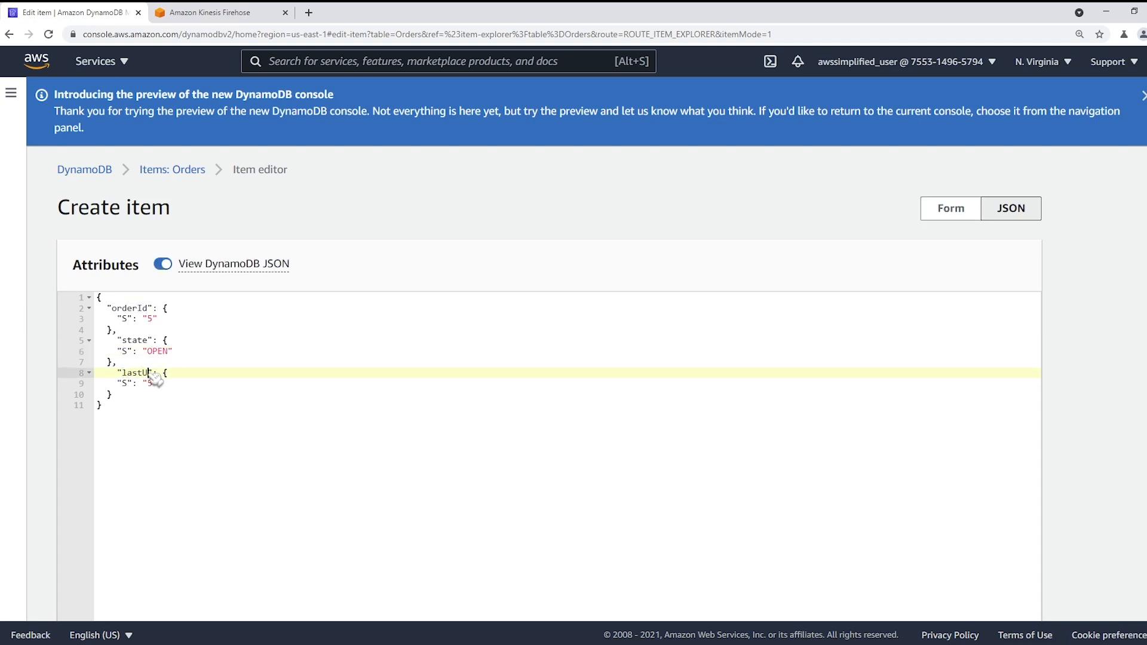
{"action": "type", "text": "astUpdatedDate"}
{"action": "double_click", "coordinate": [125, 383]}
{"action": "key", "text": "BackSpace"}
{"action": "type", "text": "N"}
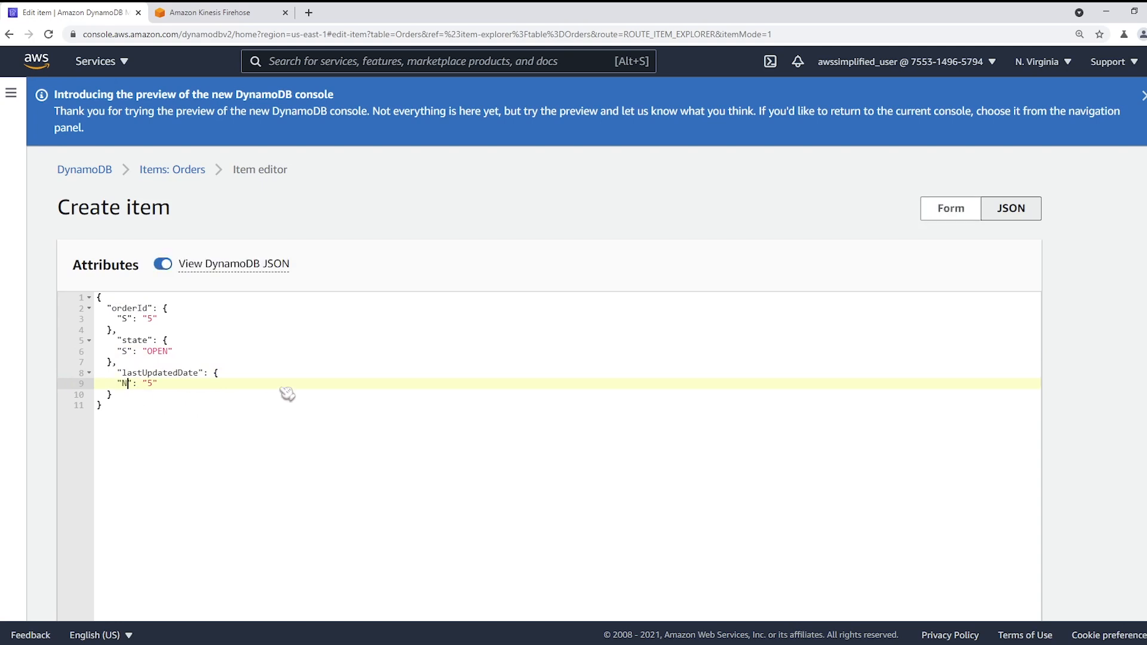
{"action": "key", "text": "End"}
{"action": "key", "text": "Left"}
{"action": "key", "text": "BackSpace"}
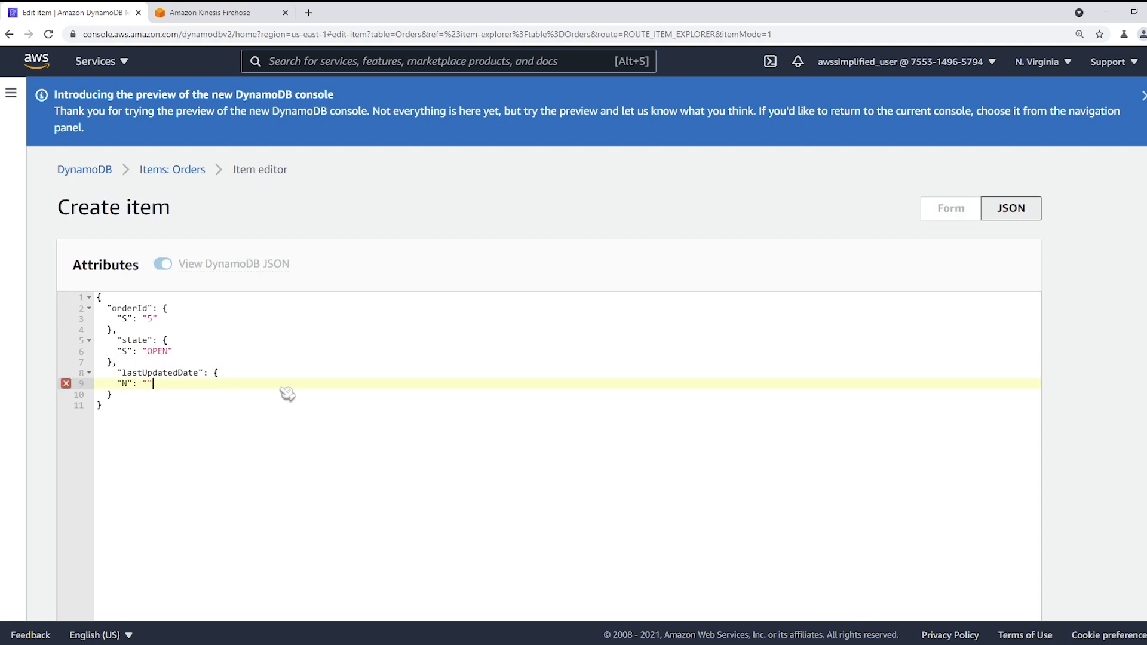
Step: Search the web for an epoch converter in a new browser tab, open epochconverter.com and copy the current Unix epoch time
{"action": "key", "text": "ctrl+t"}
{"action": "type", "text": "epoch"}
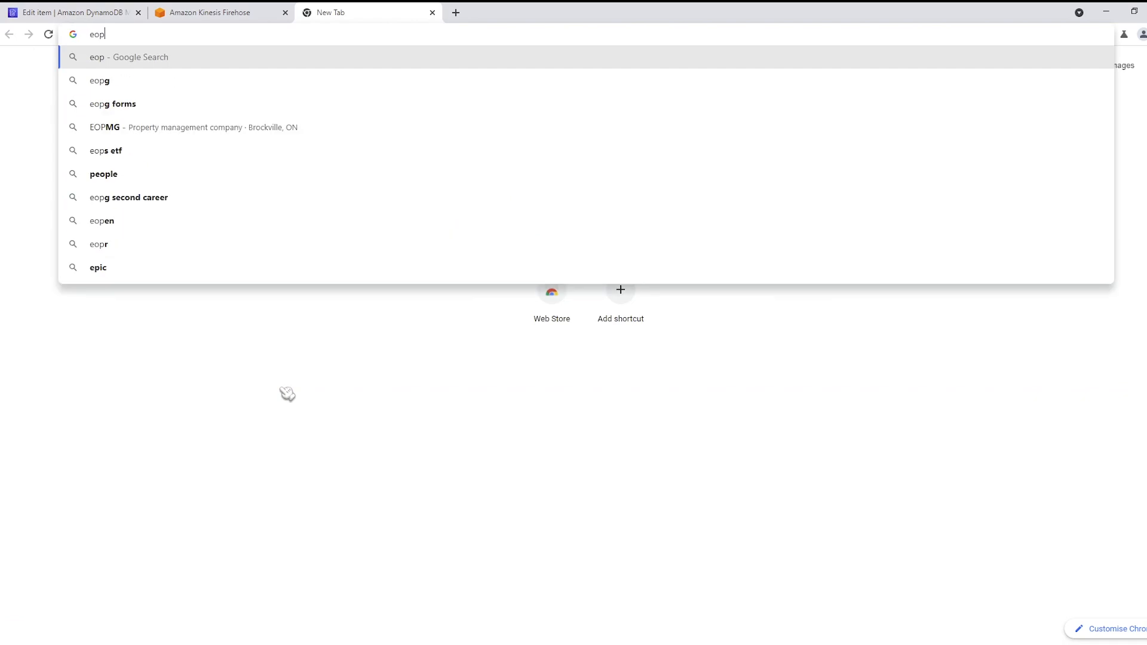
{"action": "type", "text": " converter"}
{"action": "key", "text": "Return"}
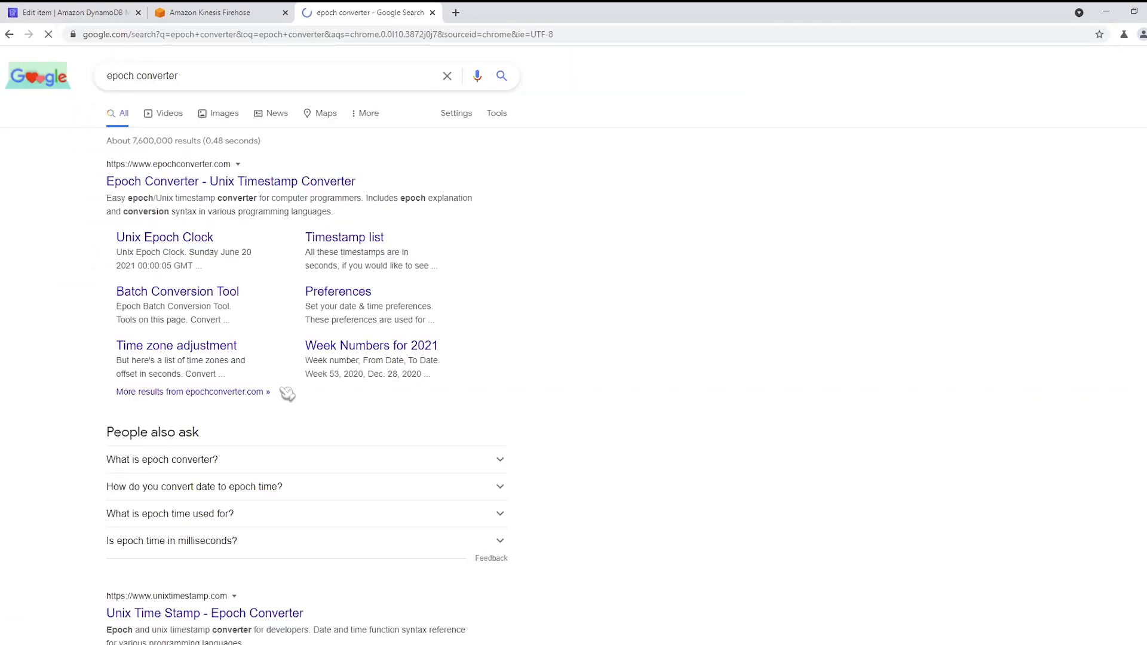
{"action": "left_click", "coordinate": [209, 183]}
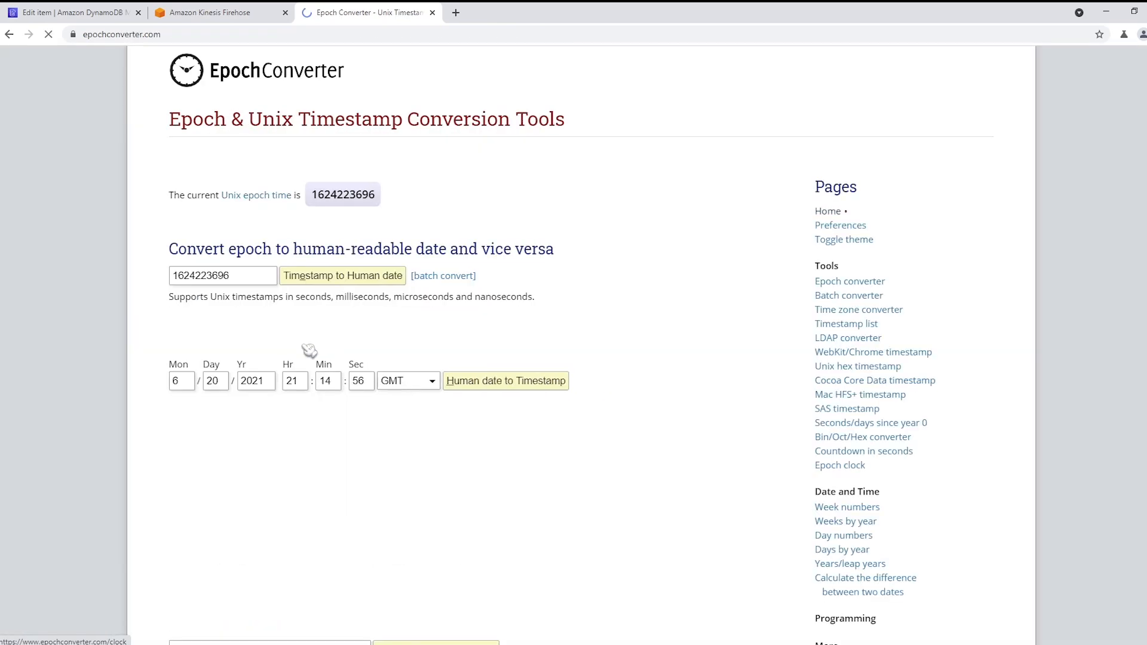
{"action": "double_click", "coordinate": [351, 197]}
{"action": "key", "text": "ctrl+c"}
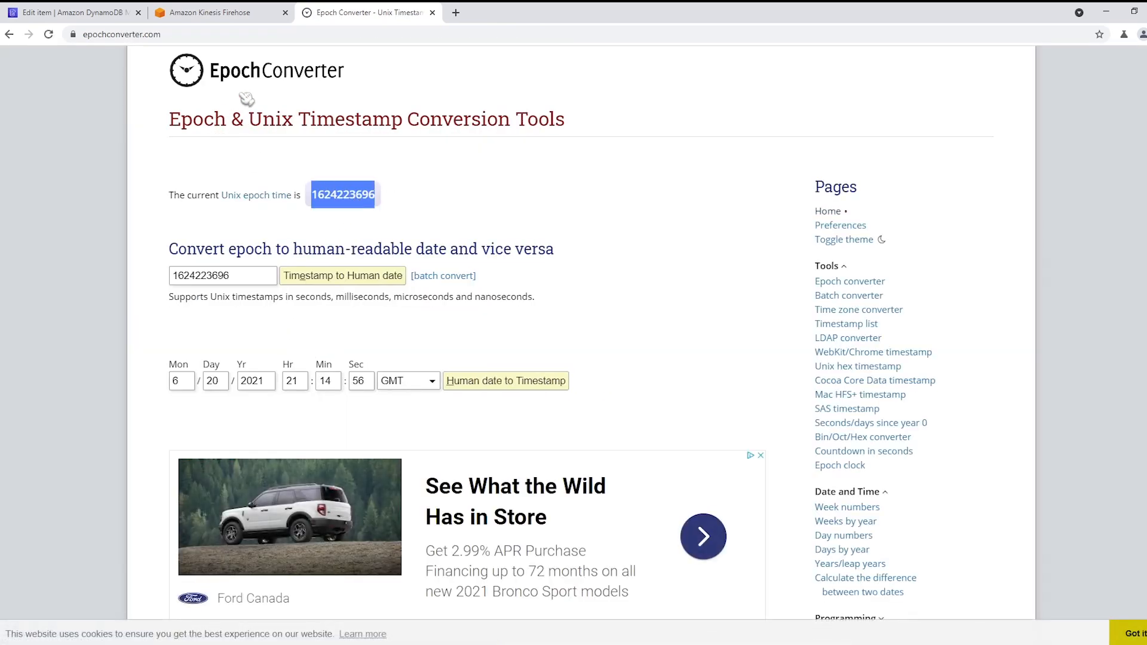
{"action": "left_click", "coordinate": [72, 12]}
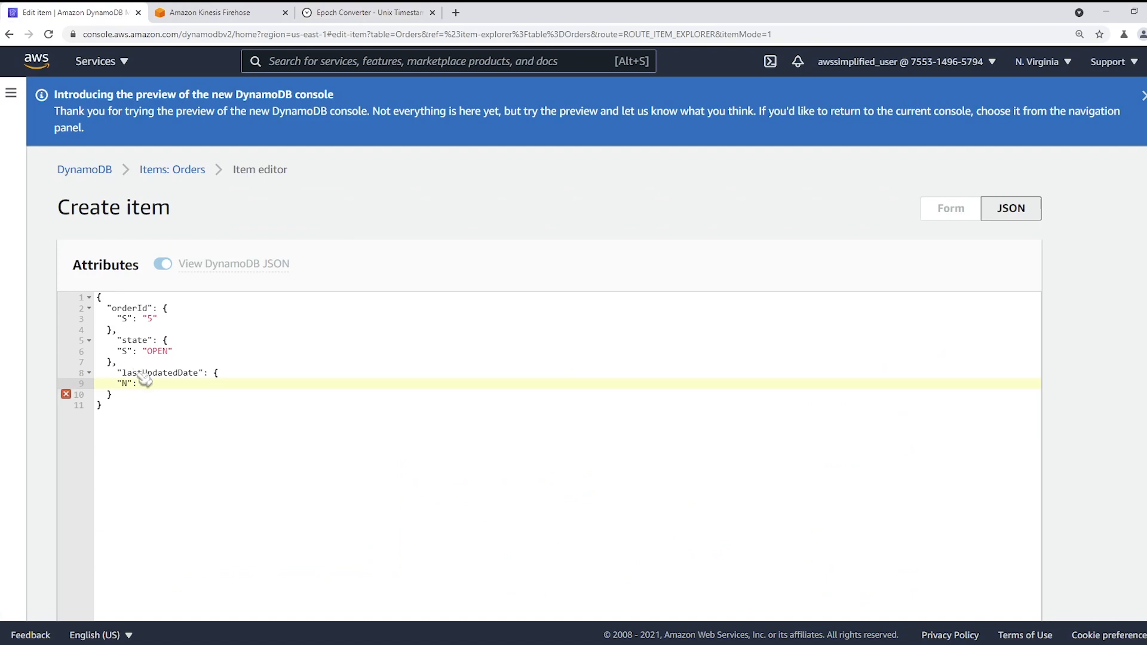
{"action": "key", "text": "ctrl+v"}
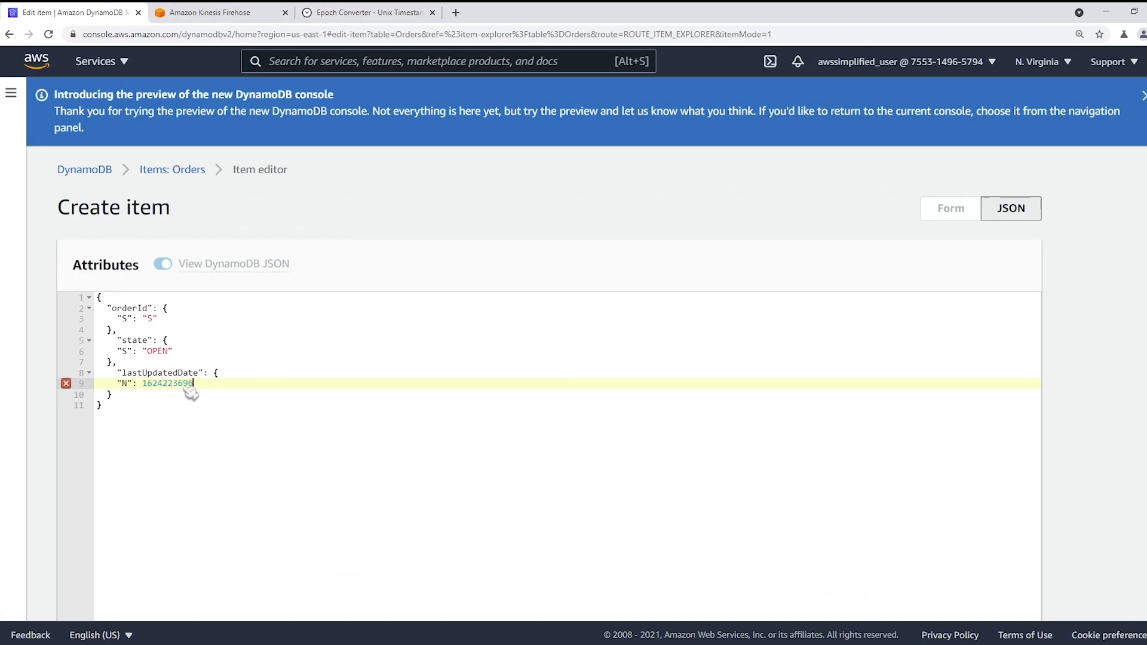
{"action": "left_click", "coordinate": [215, 397]}
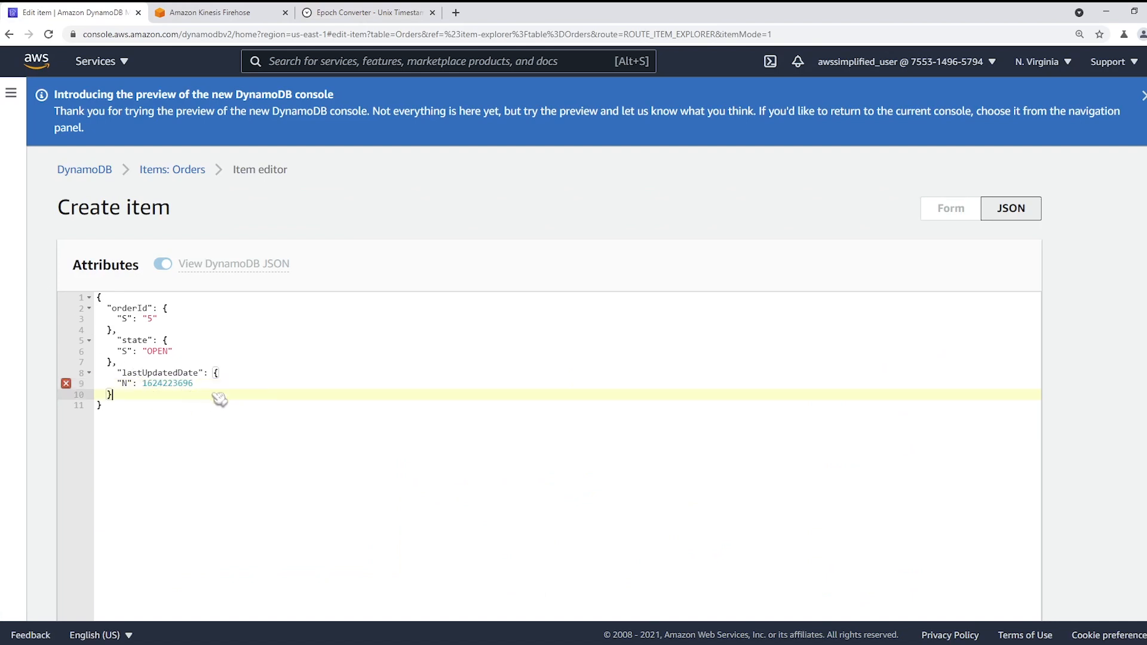
{"action": "mouse_move", "coordinate": [66, 384]}
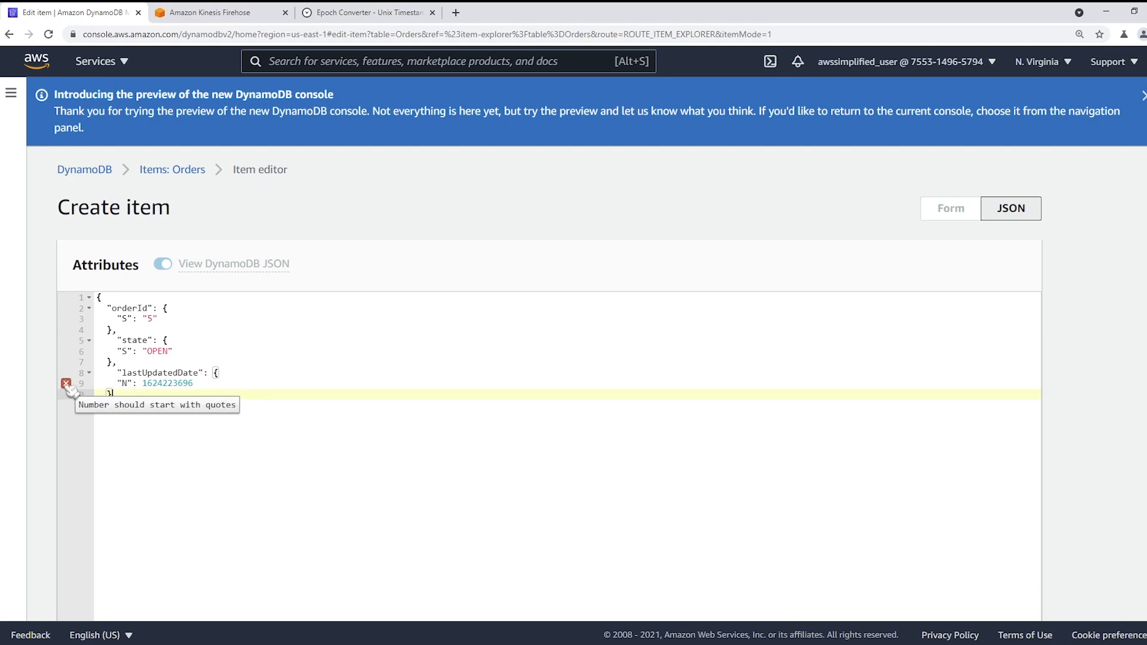
{"action": "left_click", "coordinate": [143, 384]}
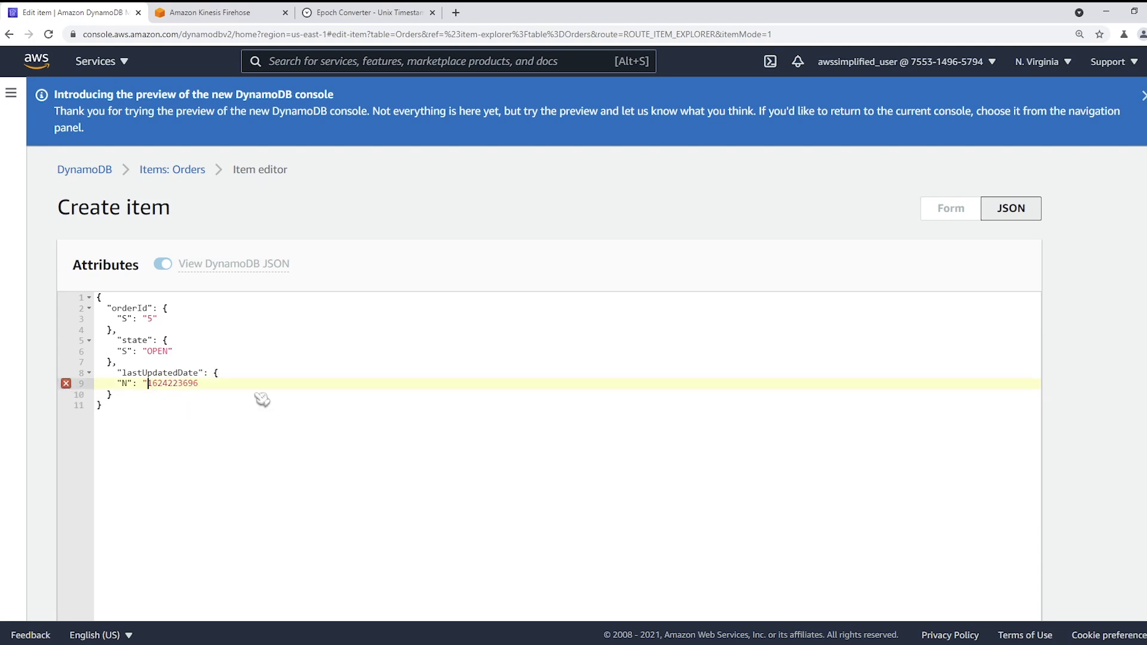
{"action": "type", "text": "\""}
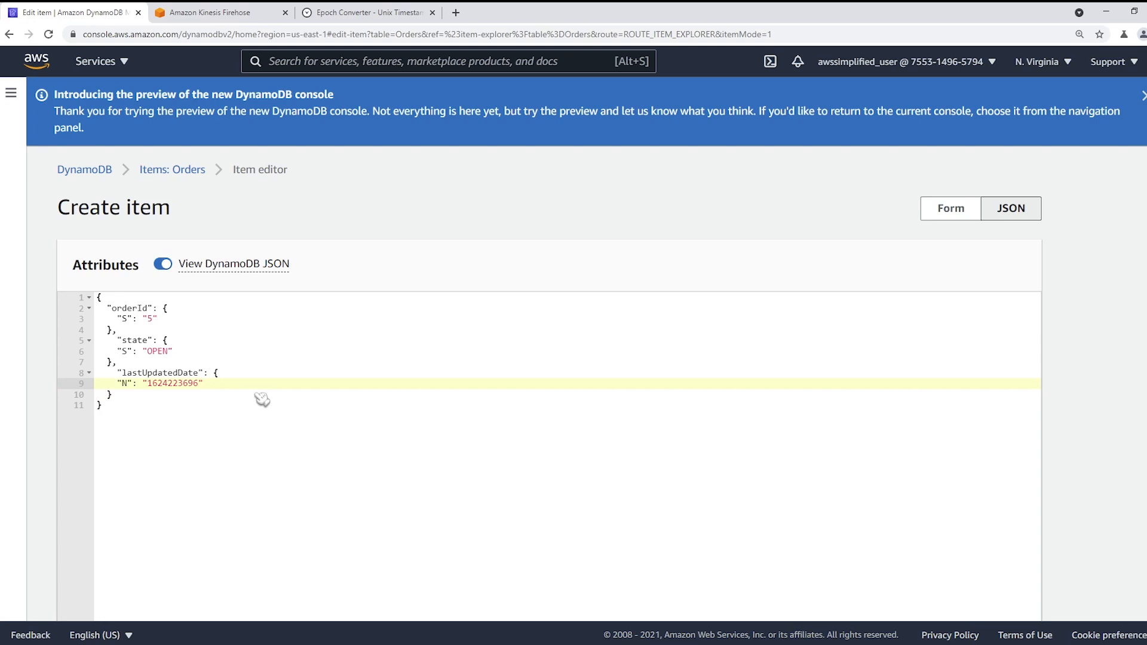
{"action": "right_click", "coordinate": [214, 412]}
{"action": "left_click", "coordinate": [179, 412]}
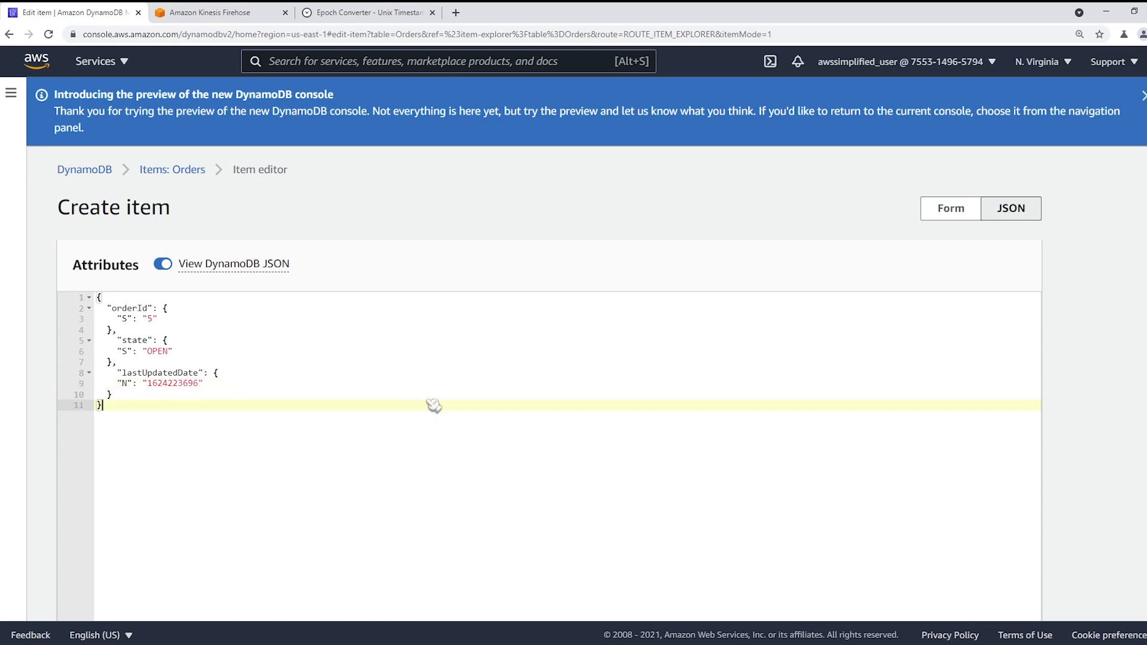
{"action": "scroll", "coordinate": [1117, 507], "scroll_direction": "down", "scroll_amount": 1}
{"action": "scroll", "coordinate": [1117, 507], "scroll_direction": "down", "scroll_amount": 1}
{"action": "left_click", "coordinate": [991, 593]}
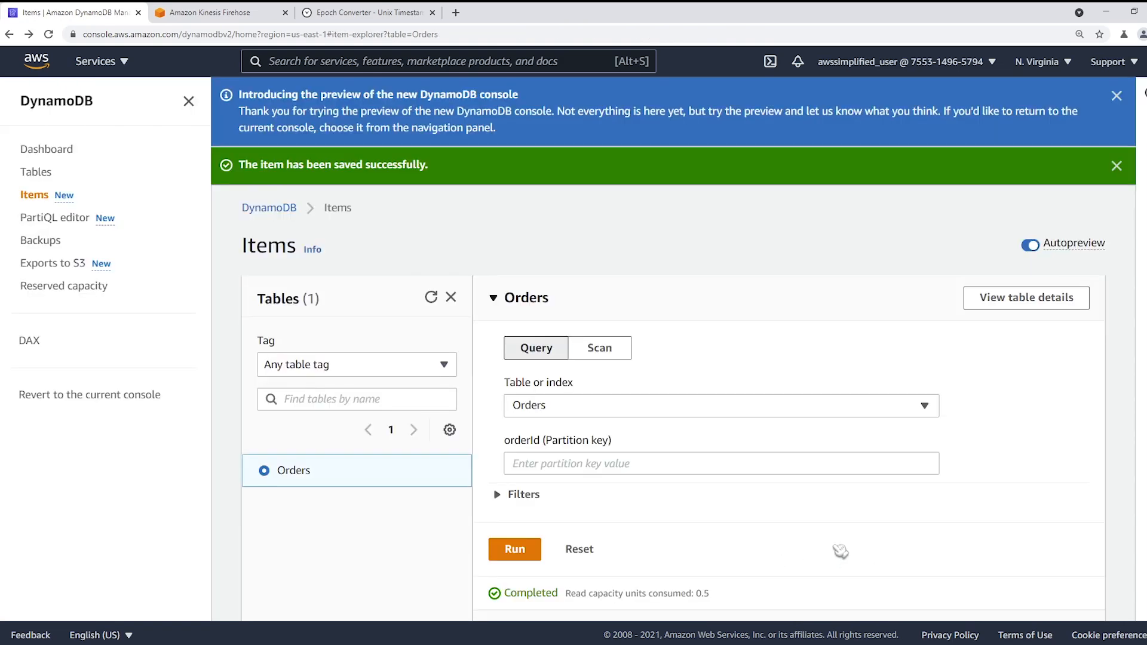
Step: Run a scan of the Orders table to list its items
{"action": "scroll", "coordinate": [687, 510], "scroll_direction": "down", "scroll_amount": 1}
{"action": "scroll", "coordinate": [688, 510], "scroll_direction": "down", "scroll_amount": 3}
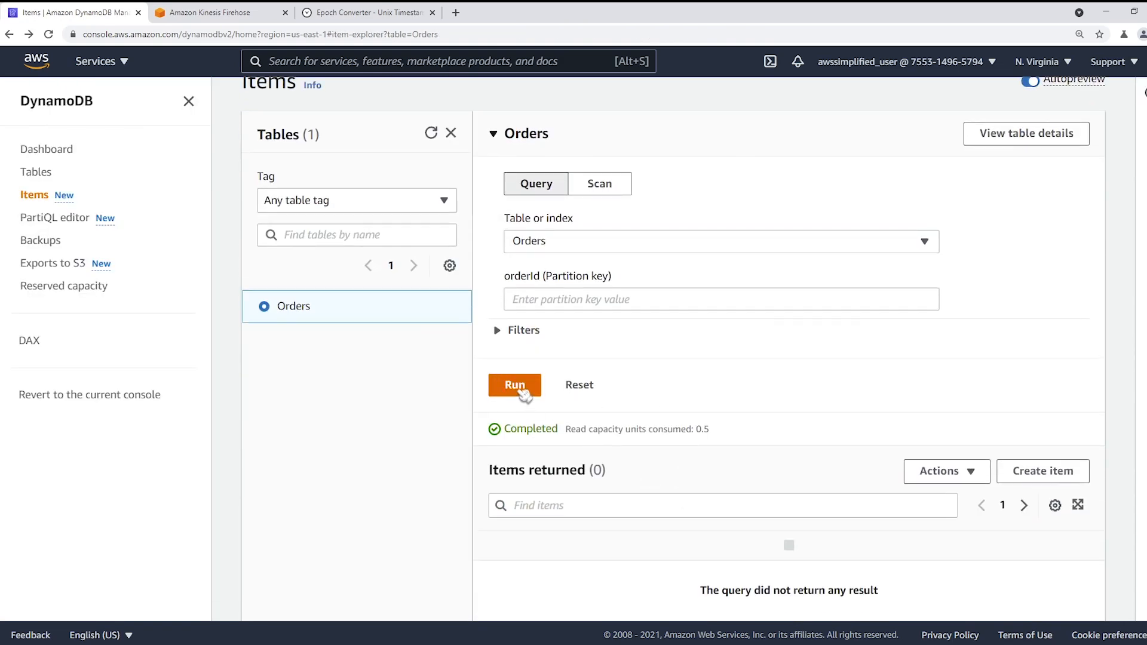
{"action": "left_click", "coordinate": [600, 184]}
{"action": "left_click", "coordinate": [517, 327]}
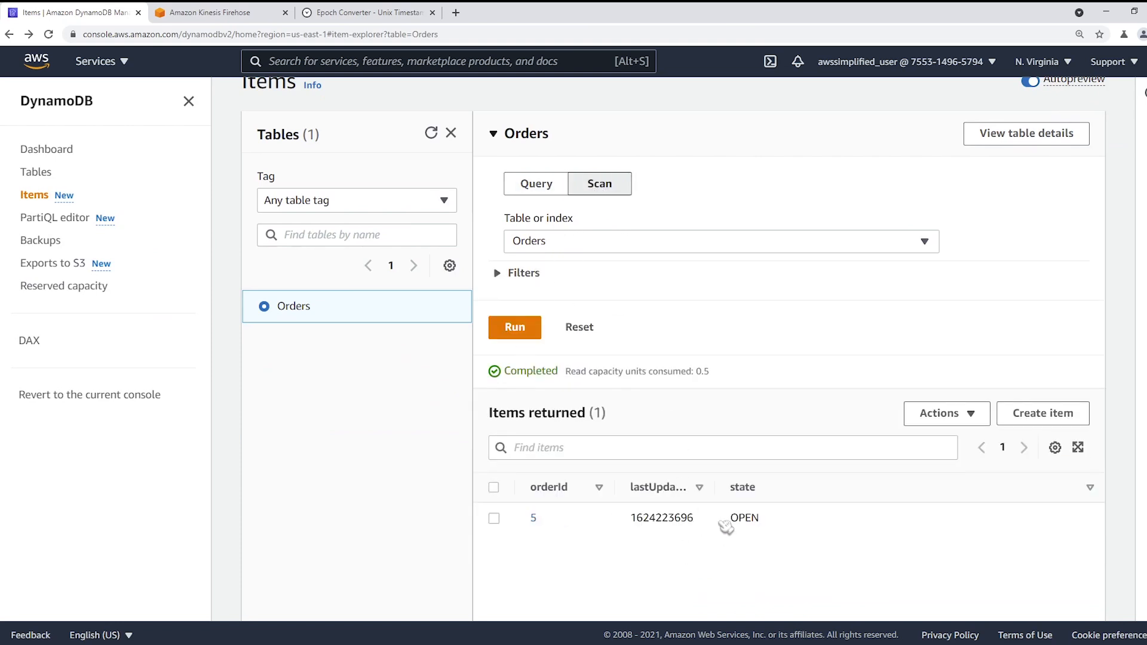
Step: Open order item 5, set its state value to PICKEDUP and save the change
{"action": "left_click", "coordinate": [535, 519]}
{"action": "double_click", "coordinate": [159, 422]}
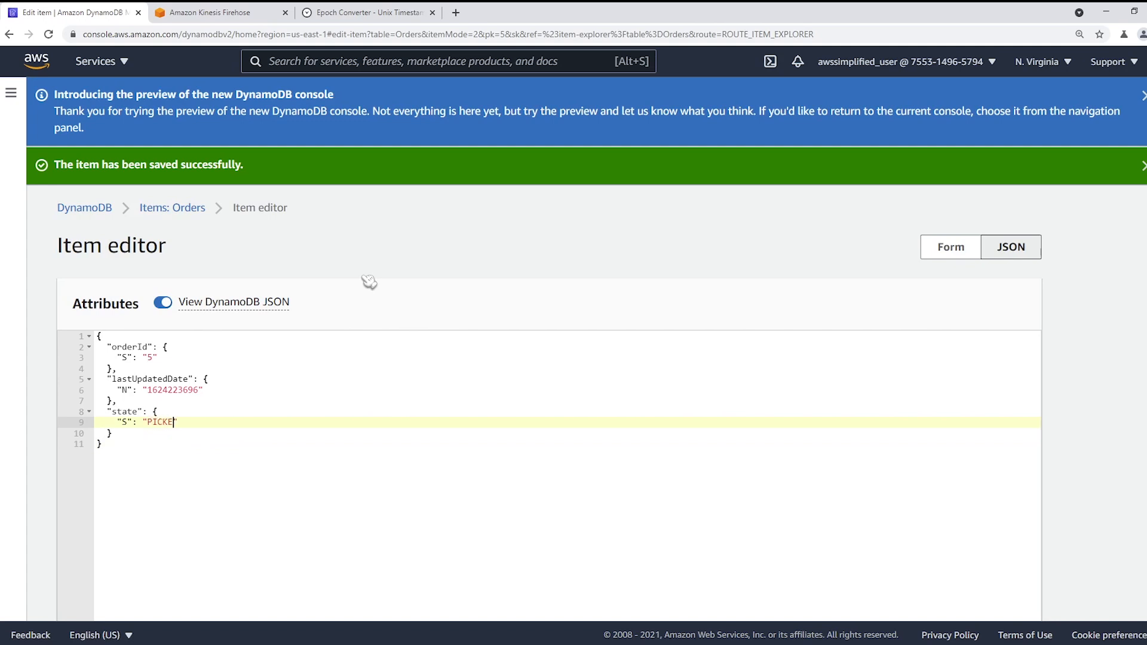
{"action": "type", "text": "PICKEDUP"}
{"action": "scroll", "coordinate": [486, 215], "scroll_direction": "down", "scroll_amount": 2}
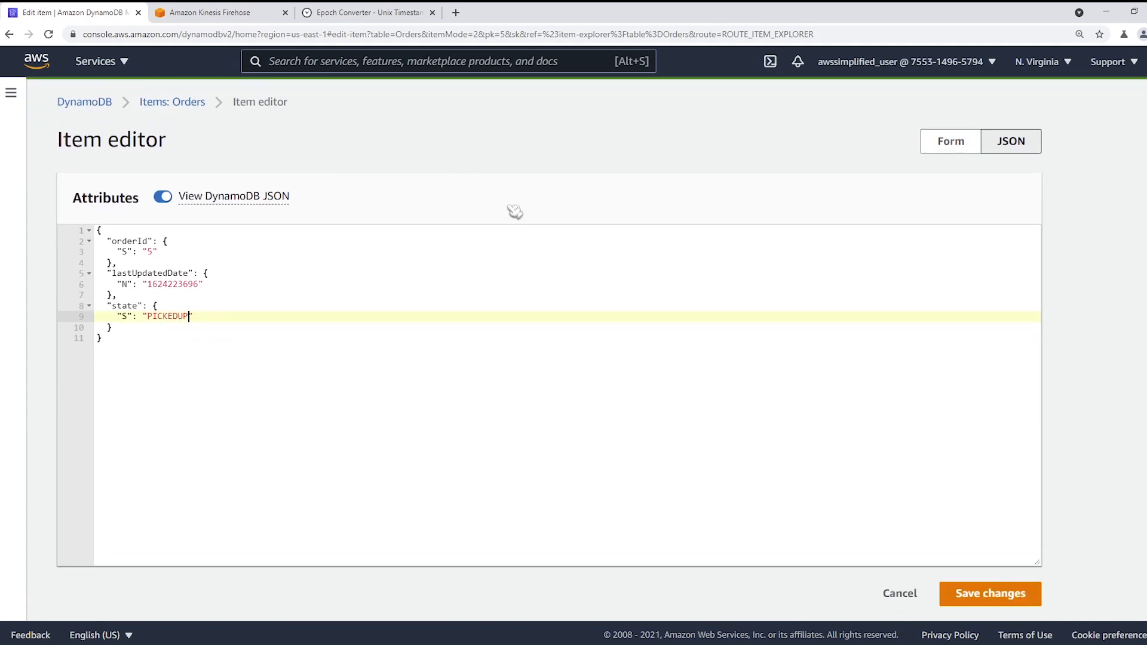
{"action": "left_click", "coordinate": [950, 594]}
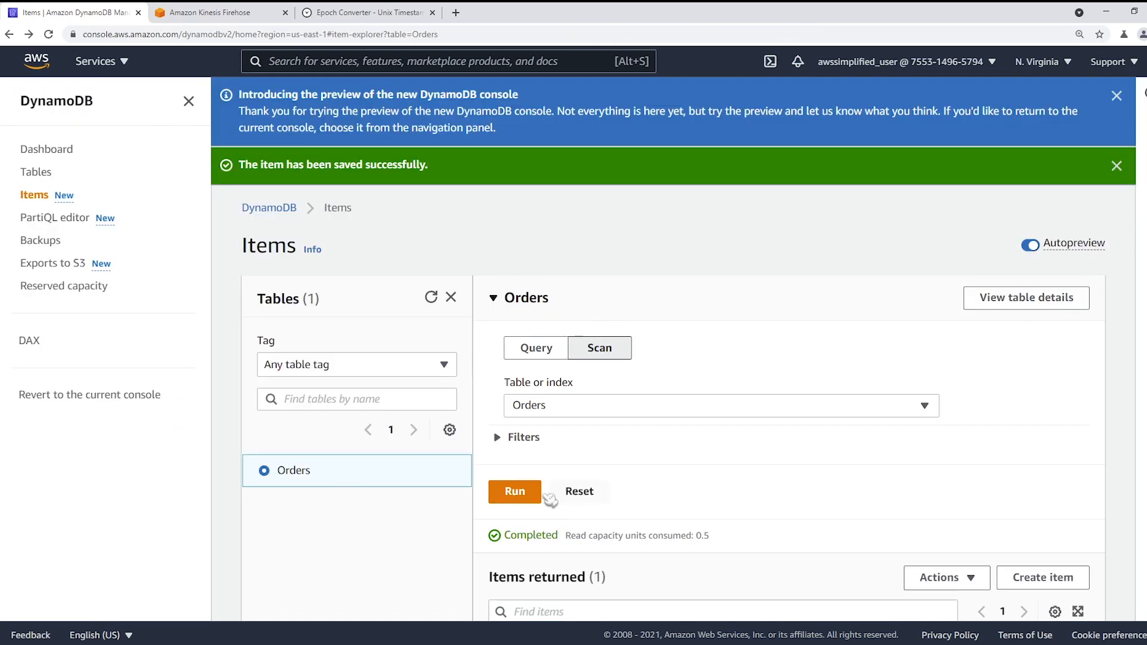
Step: Reopen order item 5, set its state value to COMPLETED and save the change
{"action": "scroll", "coordinate": [722, 495], "scroll_direction": "down", "scroll_amount": 4}
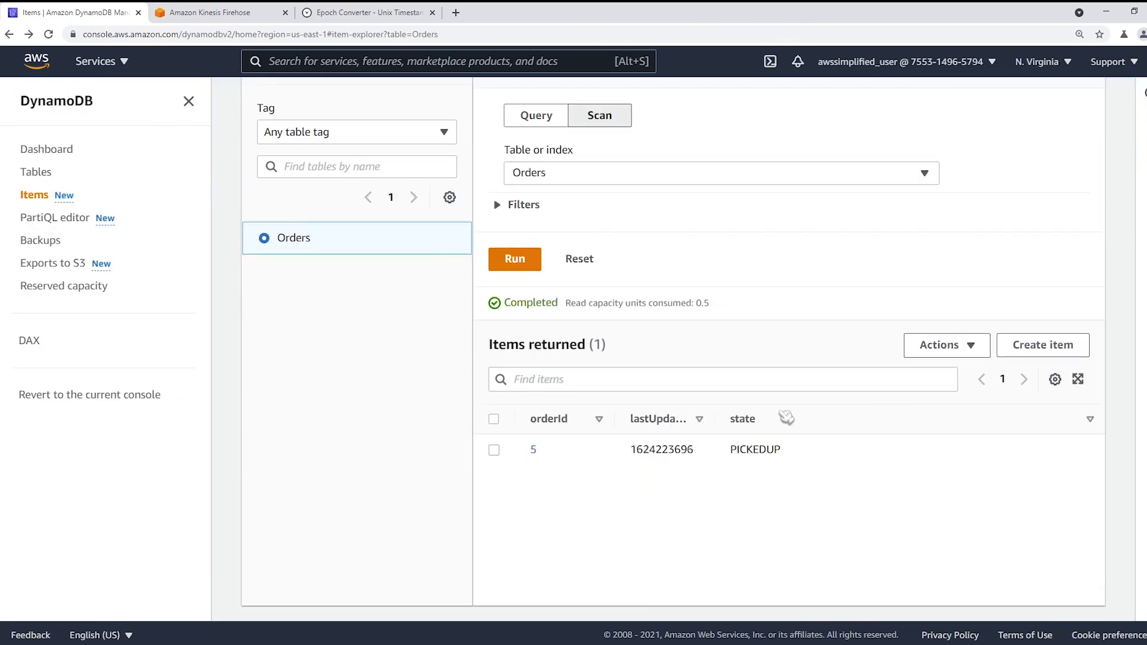
{"action": "left_click", "coordinate": [495, 450]}
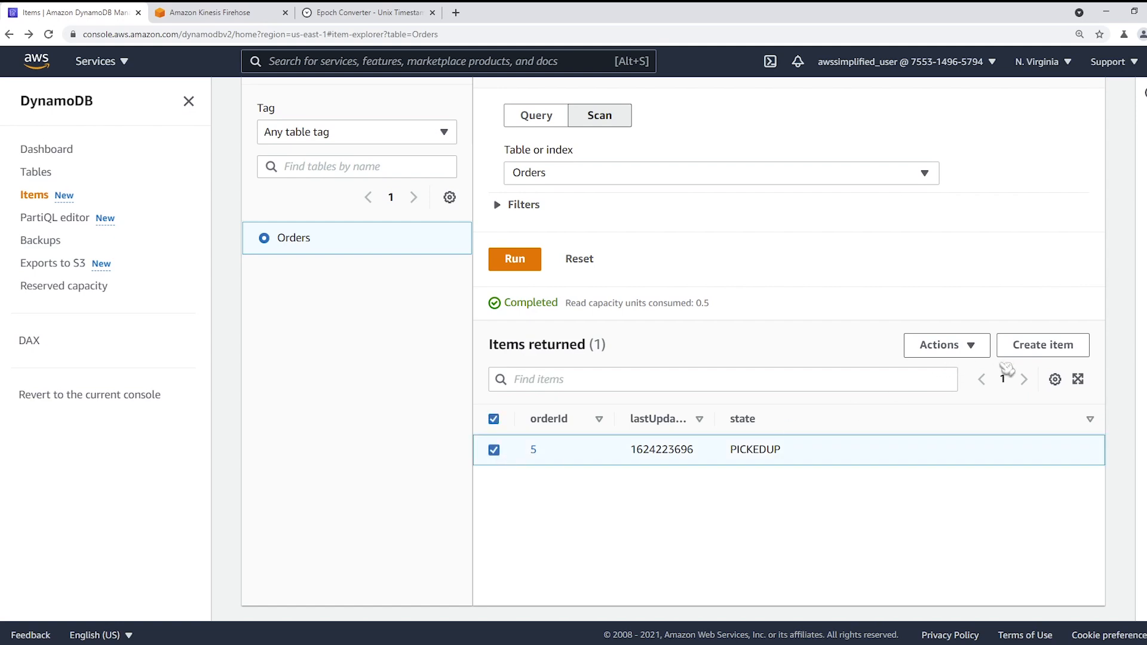
{"action": "left_click", "coordinate": [535, 451]}
{"action": "double_click", "coordinate": [170, 423]}
{"action": "type", "text": "COM"}
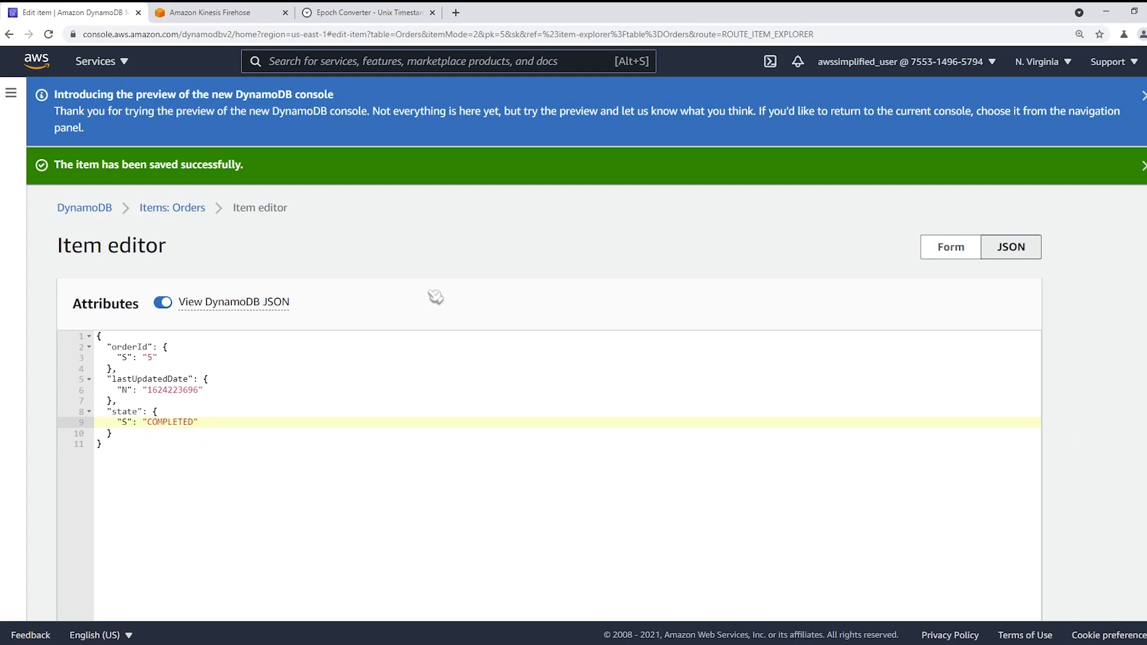
{"action": "scroll", "coordinate": [549, 293], "scroll_direction": "down", "scroll_amount": 2}
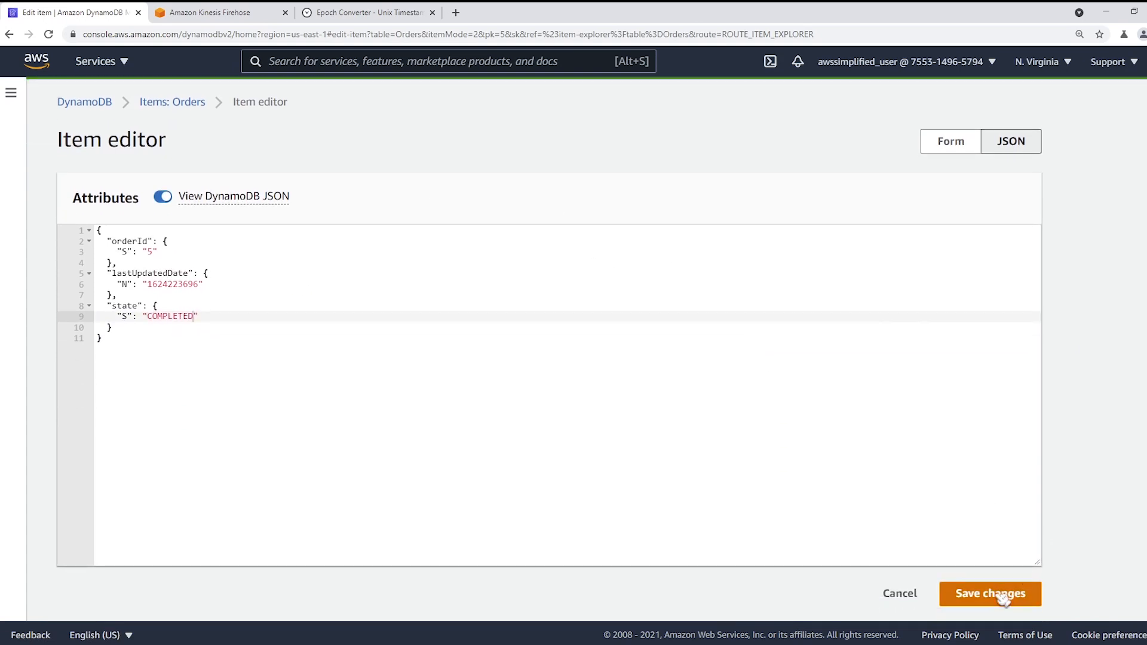
{"action": "left_click", "coordinate": [1000, 594]}
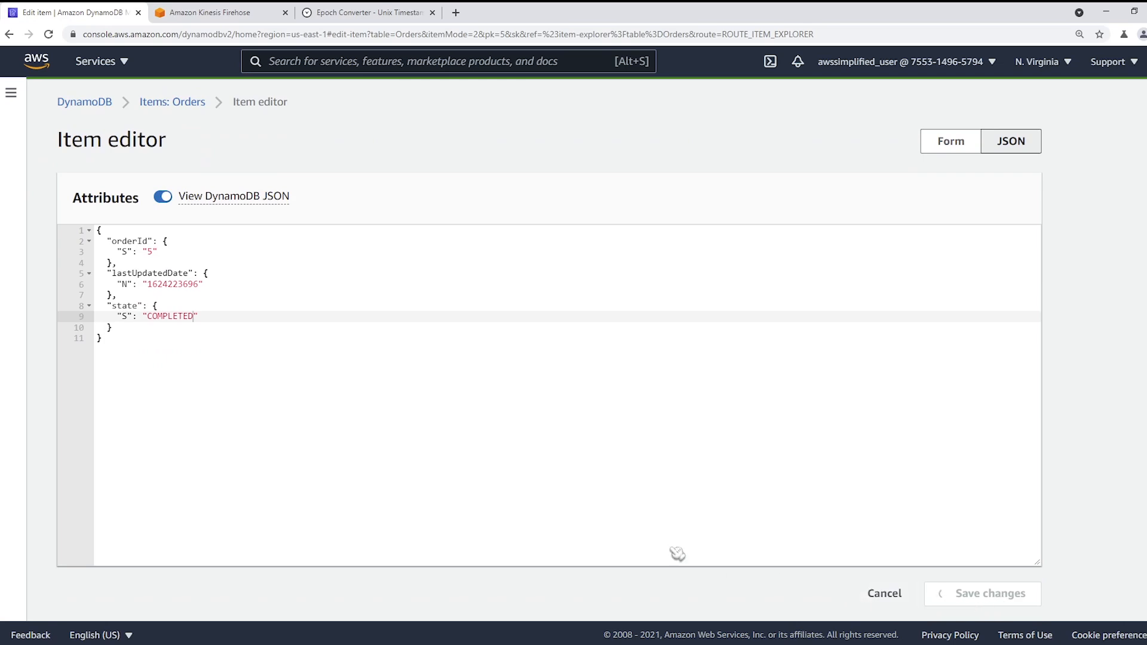
Step: Rerun the Orders table scan and check the item's state and lastUpdatedDate values
{"action": "scroll", "coordinate": [645, 529], "scroll_direction": "down", "scroll_amount": 4}
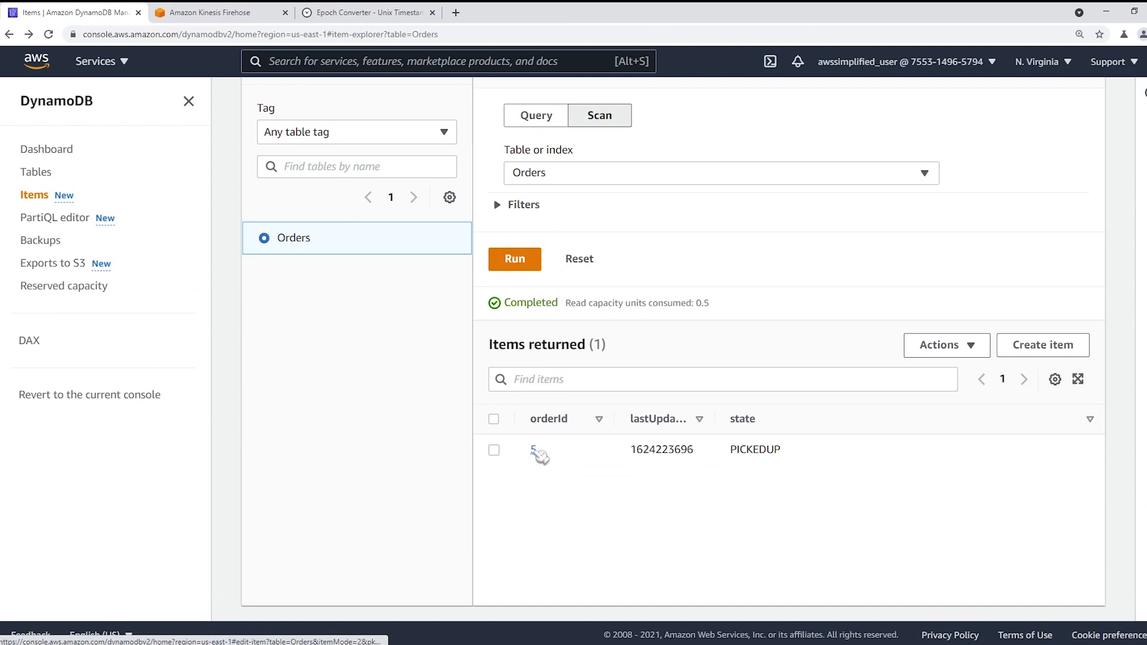
{"action": "left_click", "coordinate": [517, 260]}
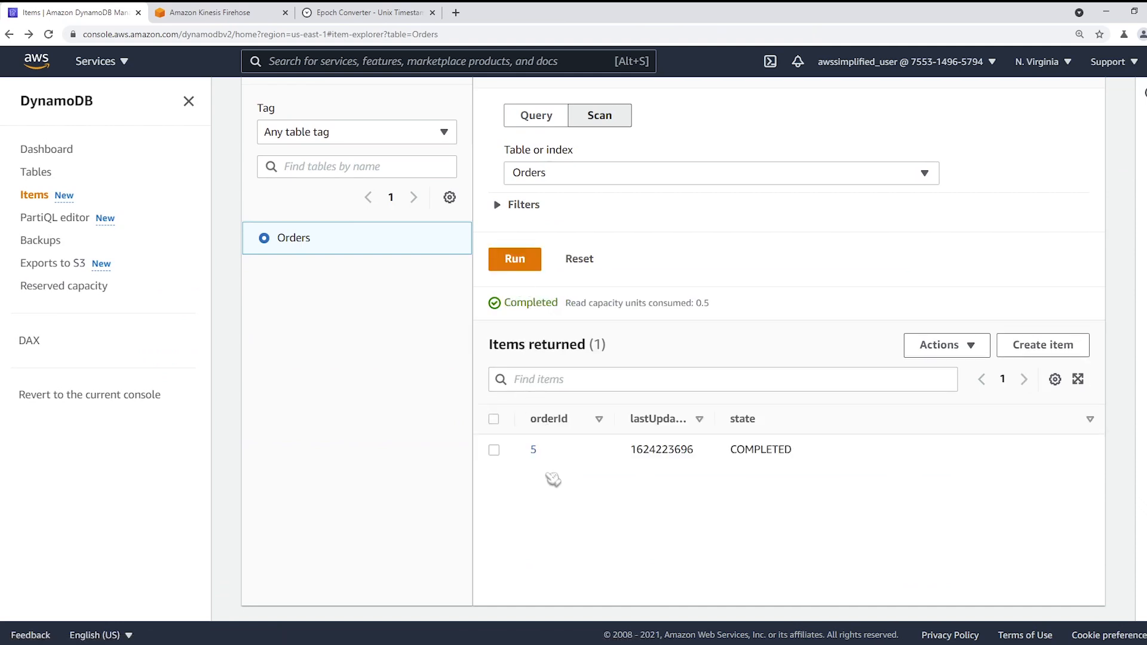
{"action": "double_click", "coordinate": [766, 454]}
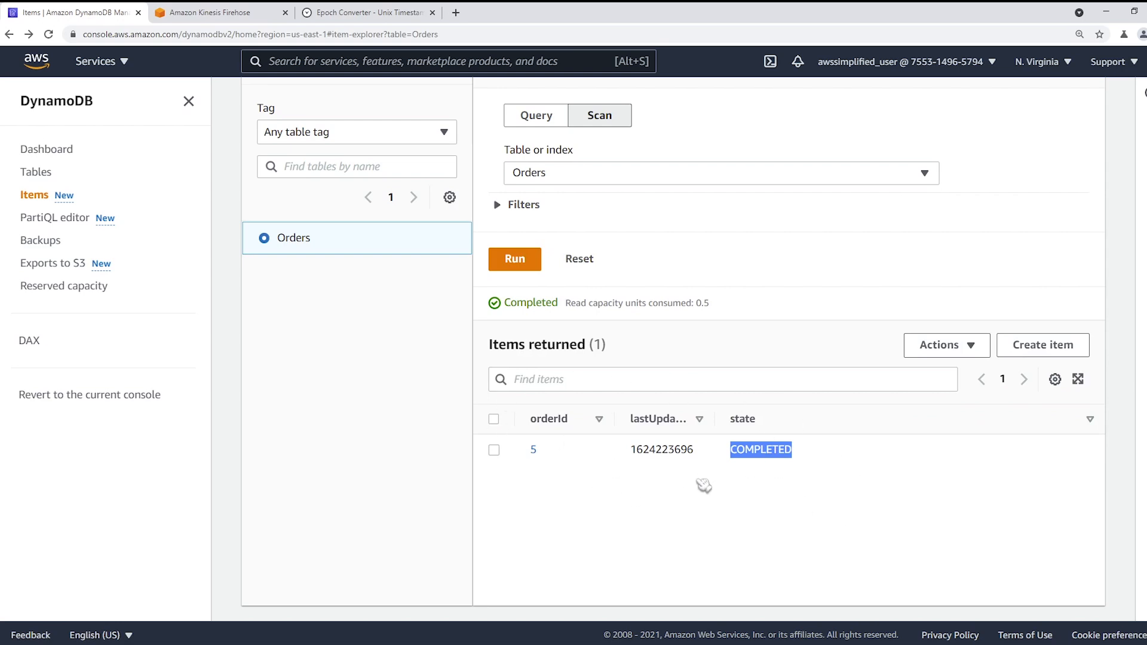
{"action": "double_click", "coordinate": [674, 454]}
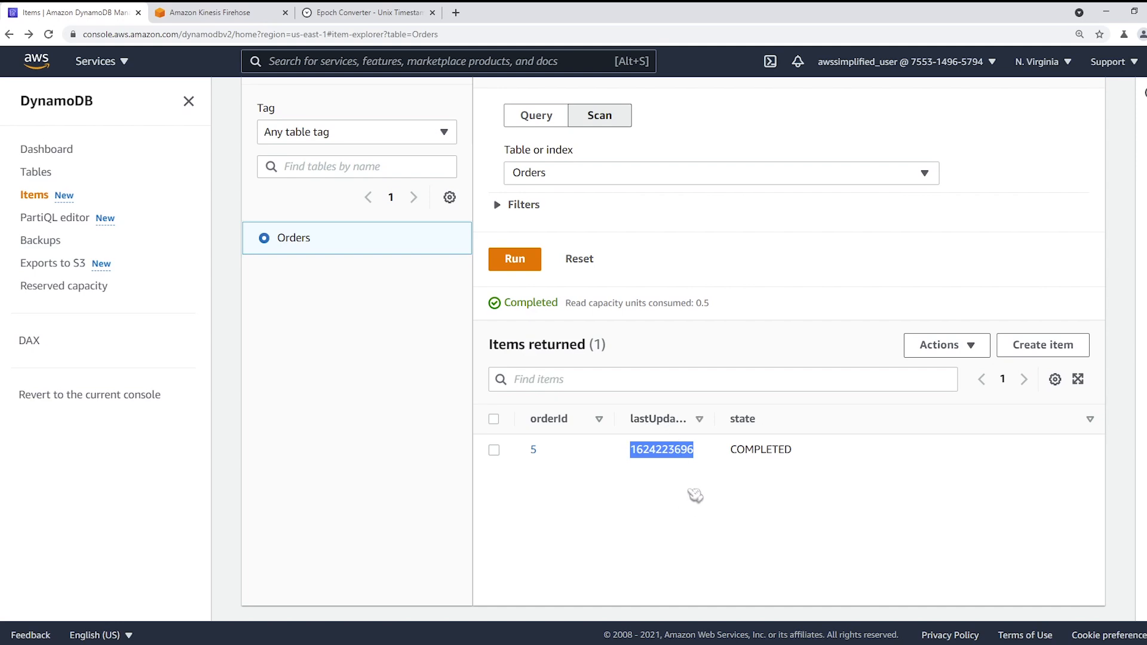
{"action": "left_click", "coordinate": [721, 481]}
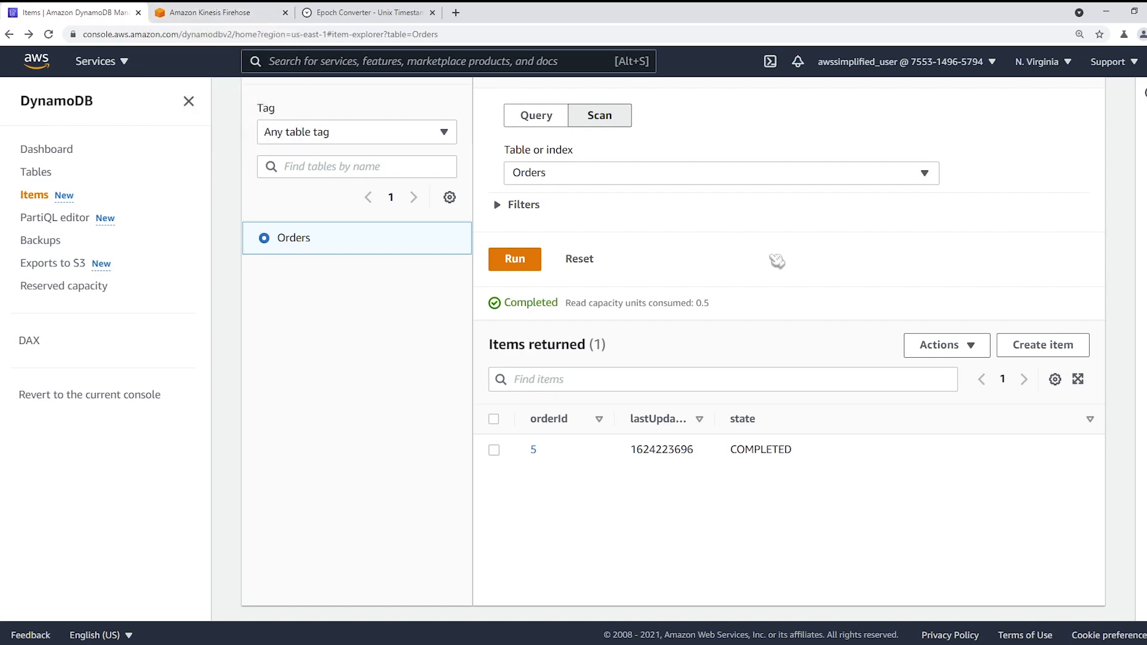
Step: Open the Orders table's stream details and refresh the trigger list to check StreamProcessor's last processing result
{"action": "scroll", "coordinate": [777, 262], "scroll_direction": "up", "scroll_amount": 4}
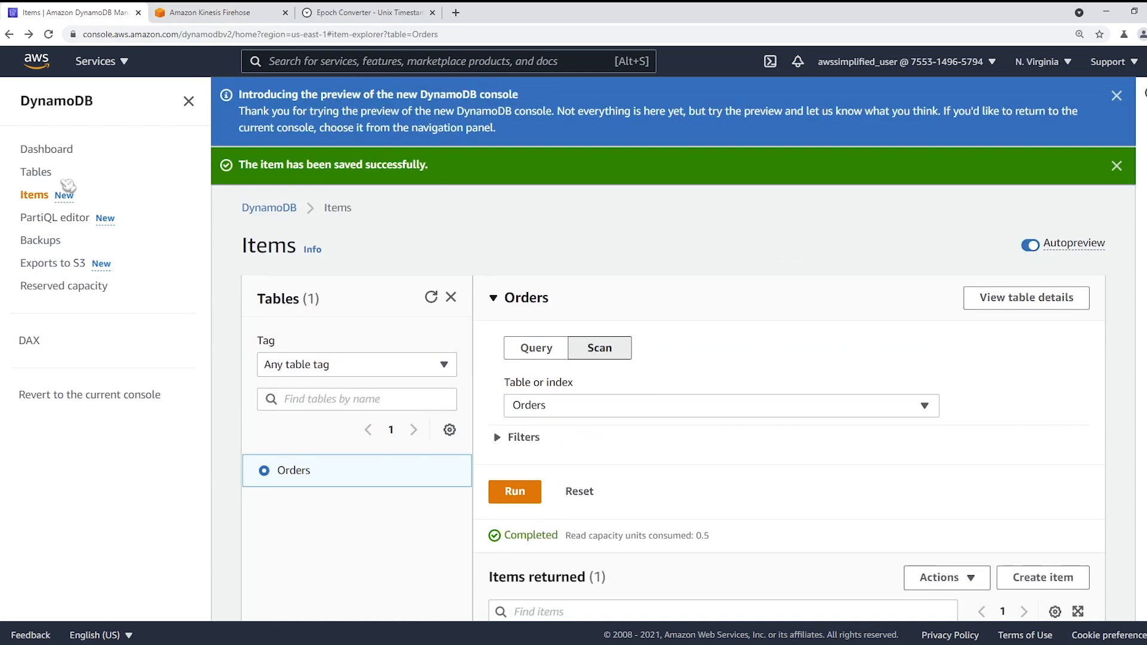
{"action": "left_click", "coordinate": [37, 172]}
{"action": "left_click", "coordinate": [304, 377]}
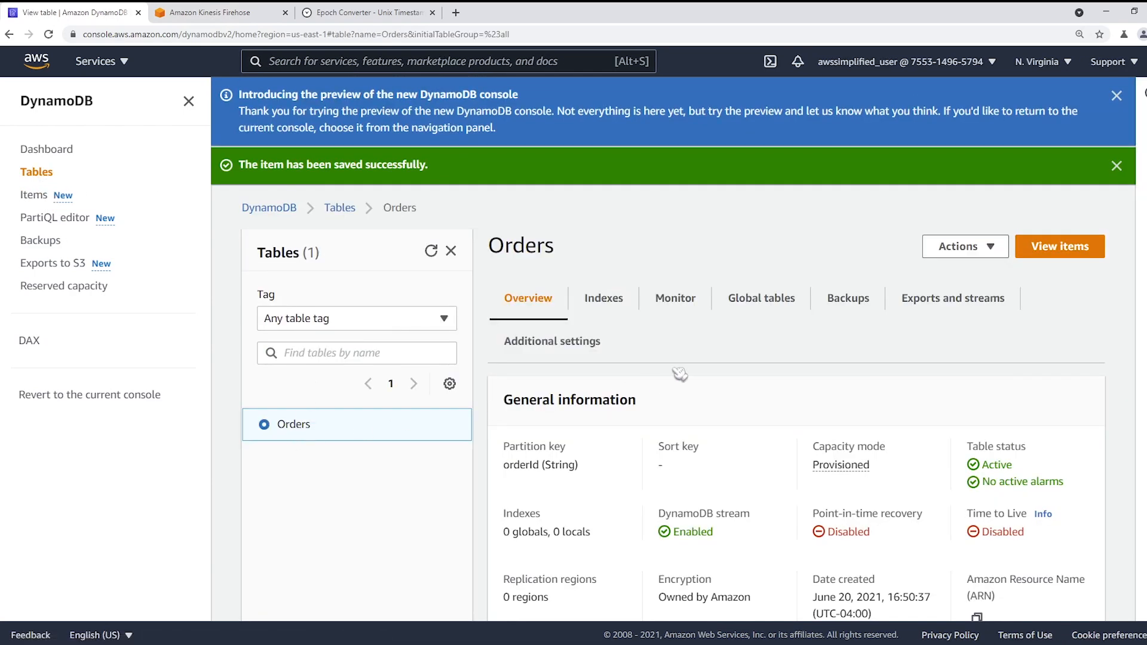
{"action": "left_click", "coordinate": [914, 299]}
{"action": "scroll", "coordinate": [805, 398], "scroll_direction": "down", "scroll_amount": 5}
{"action": "scroll", "coordinate": [805, 397], "scroll_direction": "down", "scroll_amount": 6}
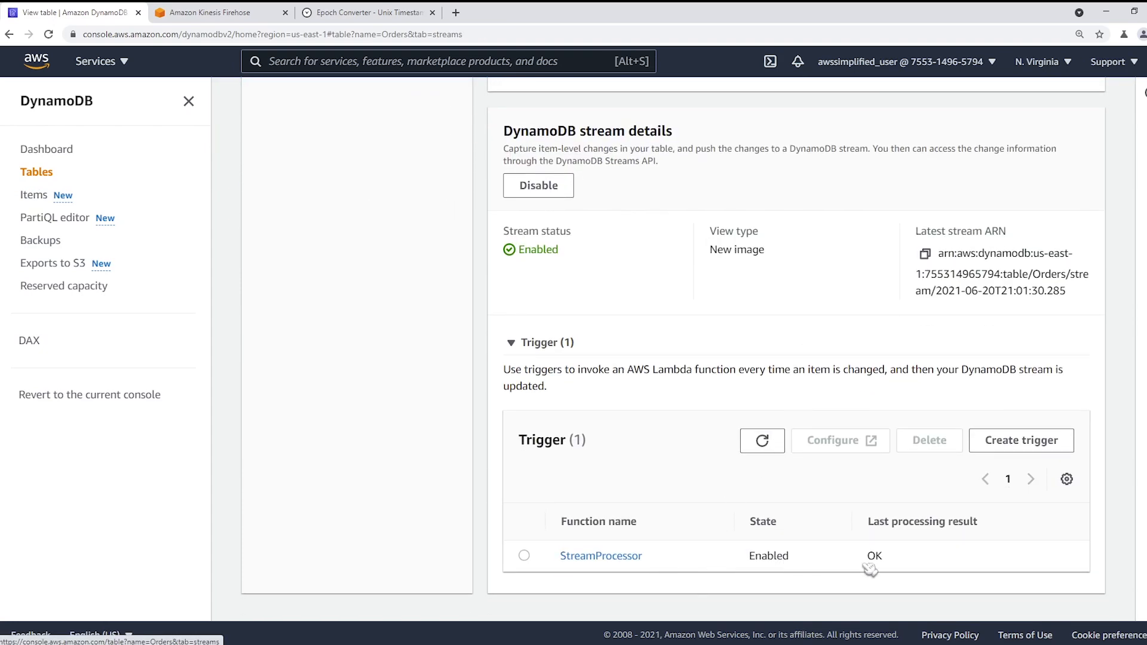
{"action": "left_click_drag", "start_coordinate": [1002, 526], "coordinate": [885, 574]}
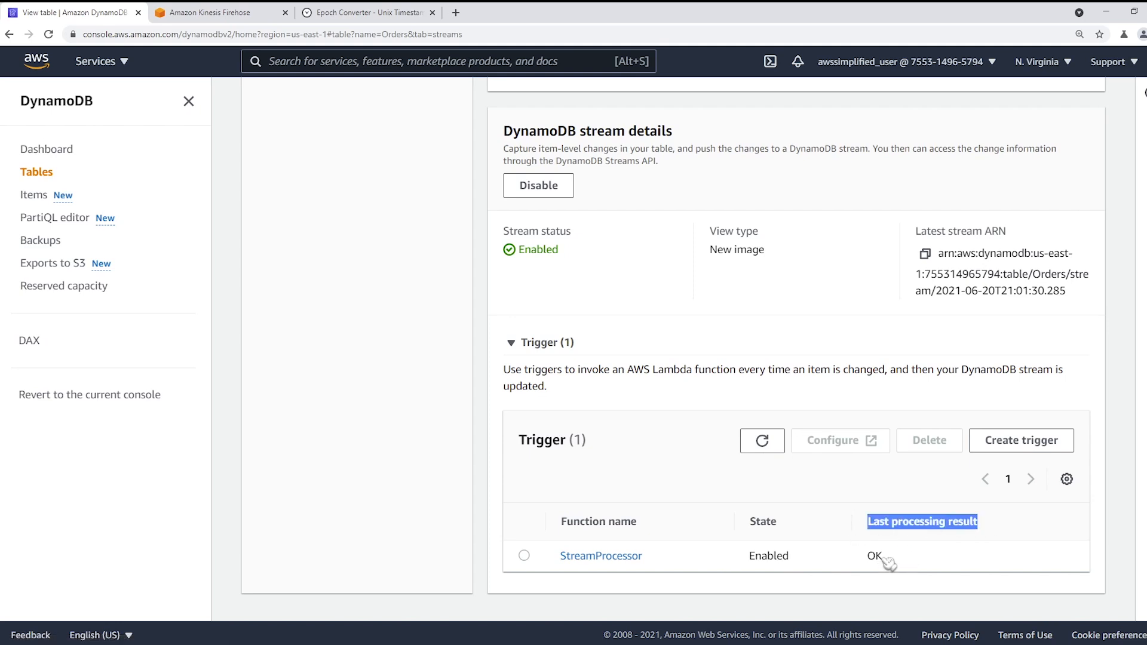
{"action": "double_click", "coordinate": [875, 557]}
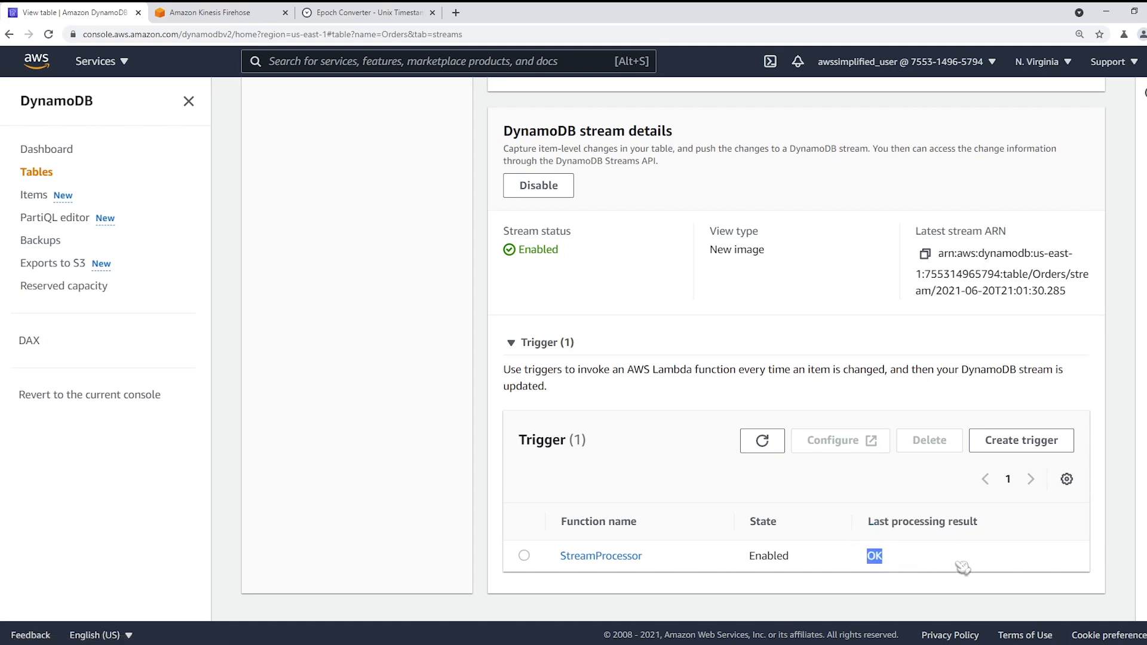
{"action": "left_click", "coordinate": [762, 440]}
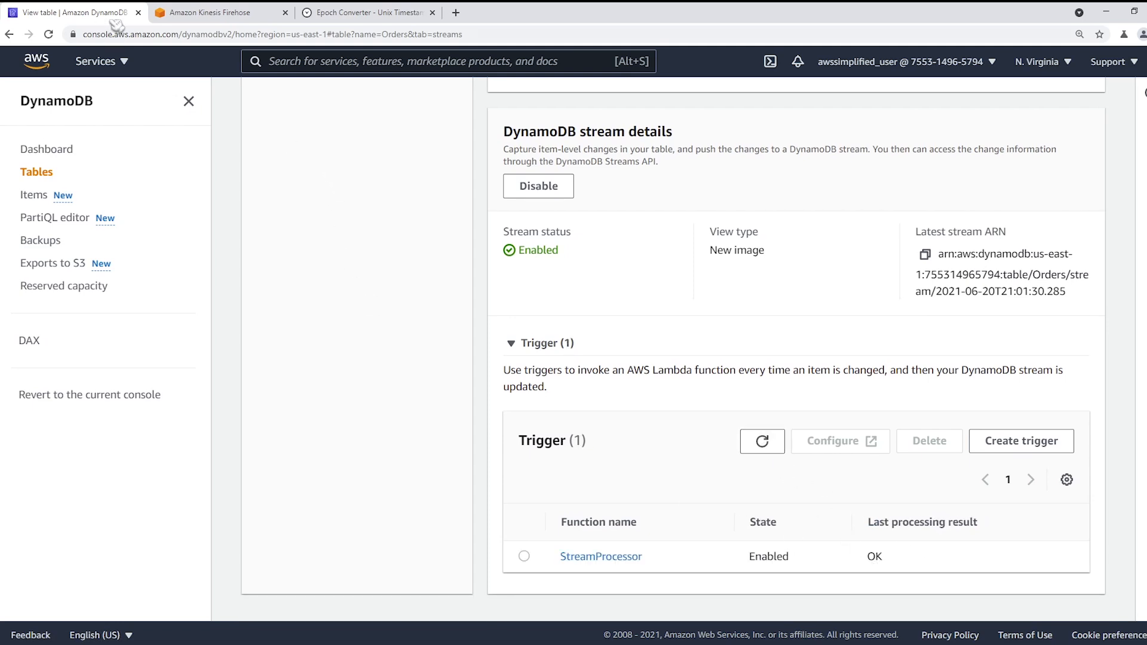
Step: Switch to the Kinesis browser tab, go to S3, filter the buckets by "order" and open orders-audit-data-beabetterdev
{"action": "left_click", "coordinate": [221, 13]}
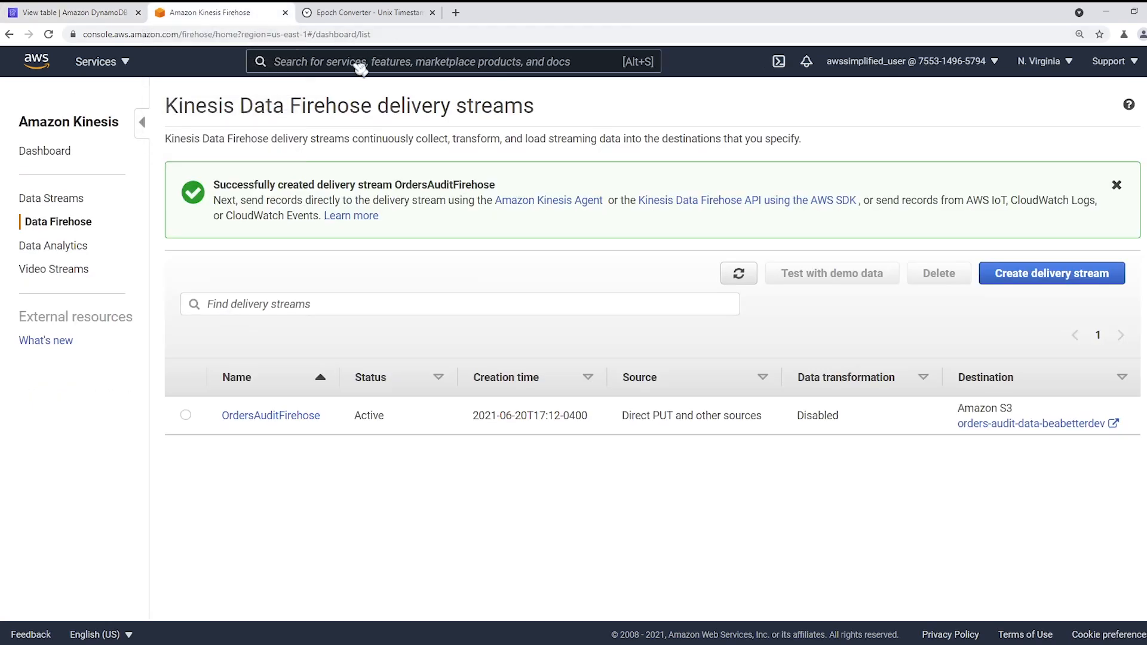
{"action": "type", "text": "s3"}
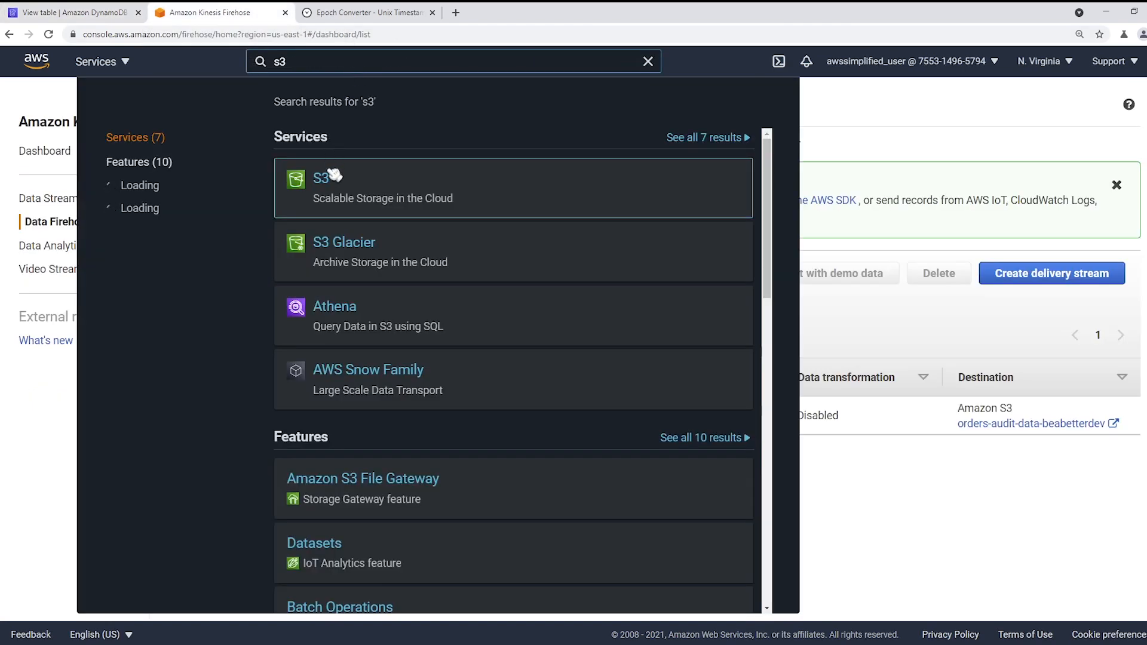
{"action": "left_click", "coordinate": [321, 180]}
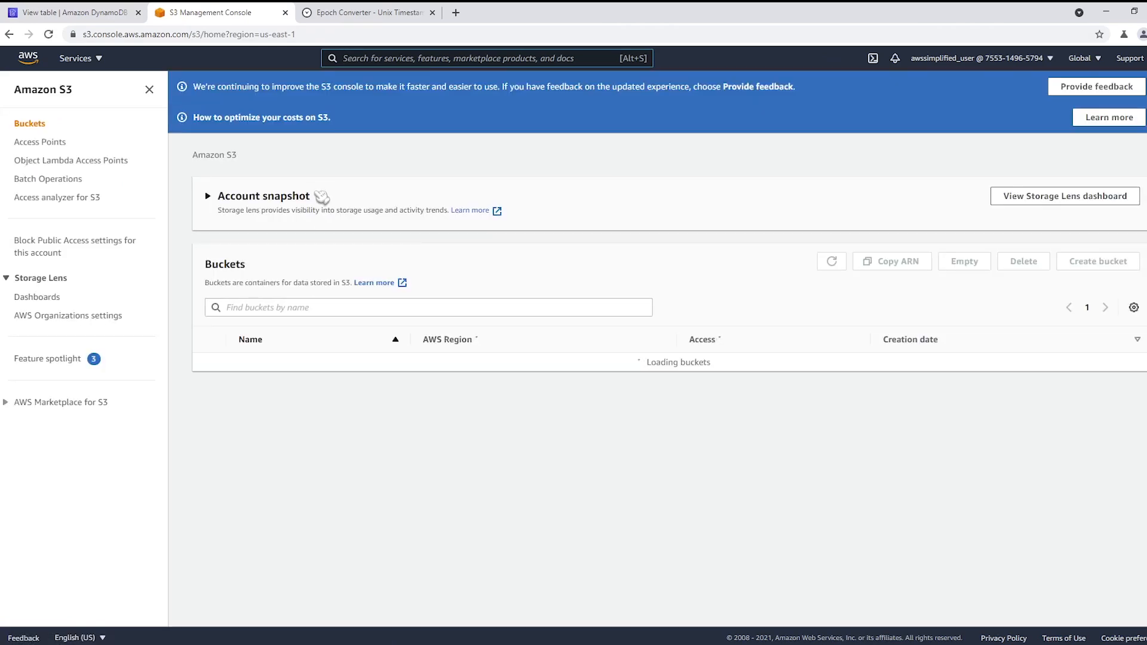
{"action": "left_click", "coordinate": [330, 360]}
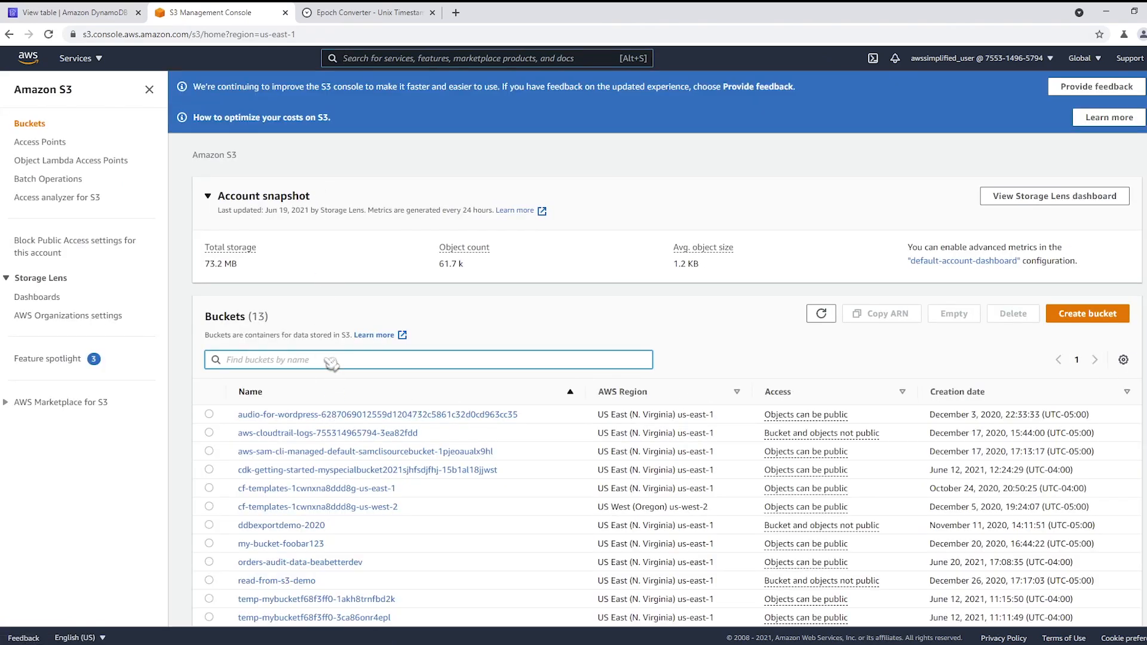
{"action": "type", "text": "order"}
{"action": "left_click", "coordinate": [316, 415]}
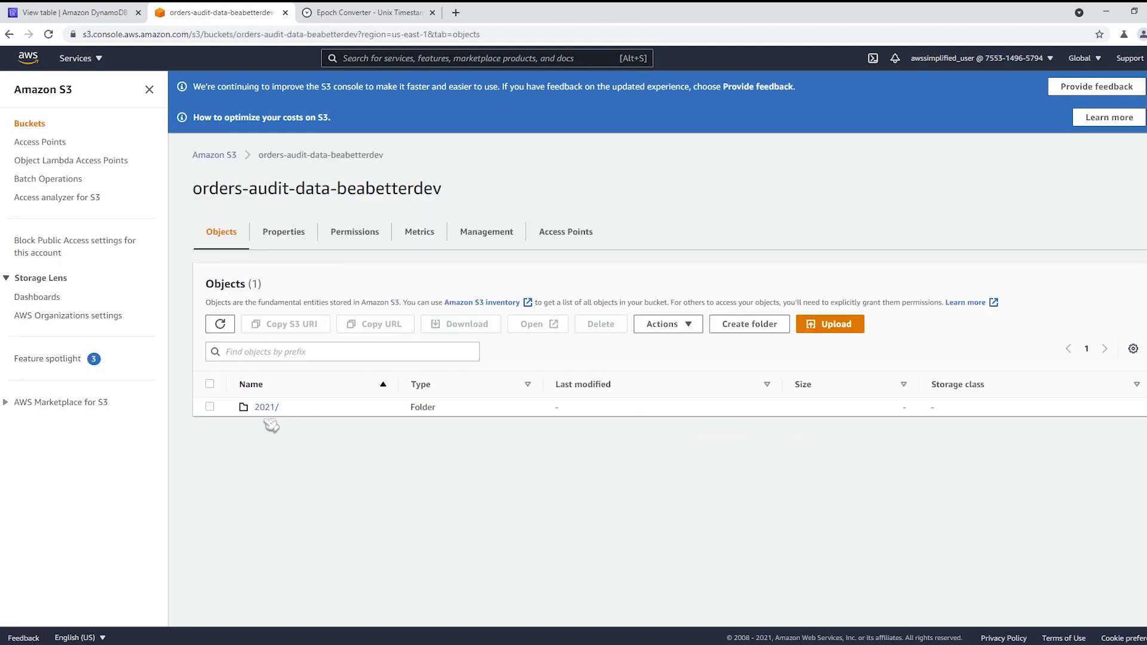
Step: Browse the bucket to 2021/06/20/21, open the OrdersAuditFirehose object and view its downloaded file in VS Code
{"action": "left_click", "coordinate": [267, 408]}
{"action": "left_click", "coordinate": [263, 407]}
{"action": "left_click", "coordinate": [264, 402]}
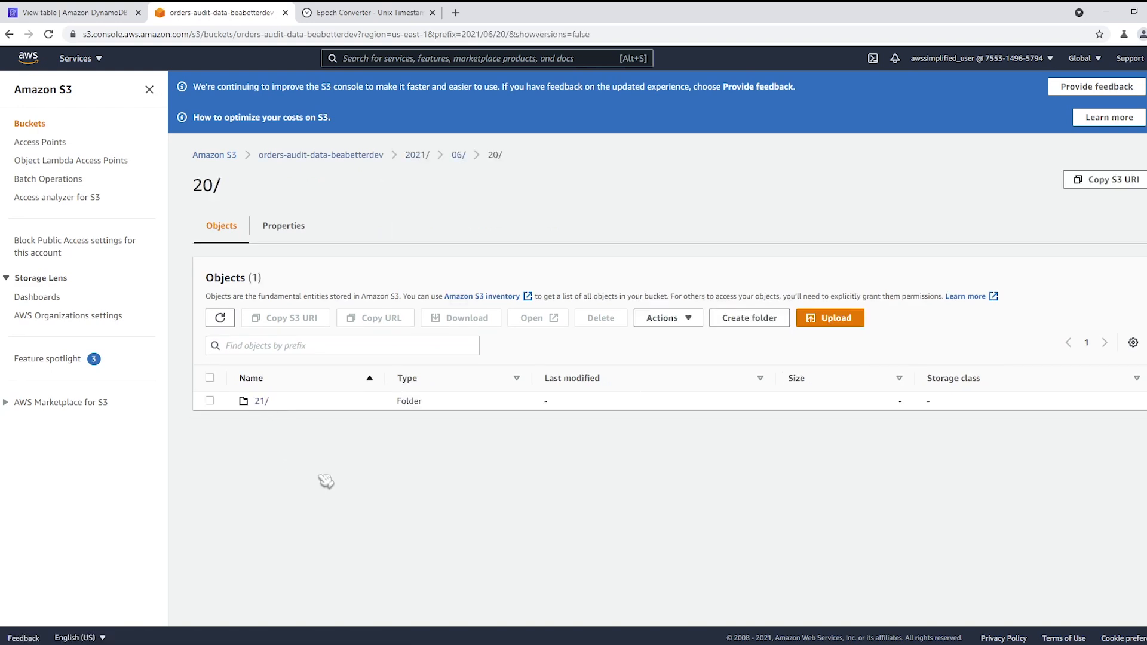
{"action": "left_click", "coordinate": [263, 401]}
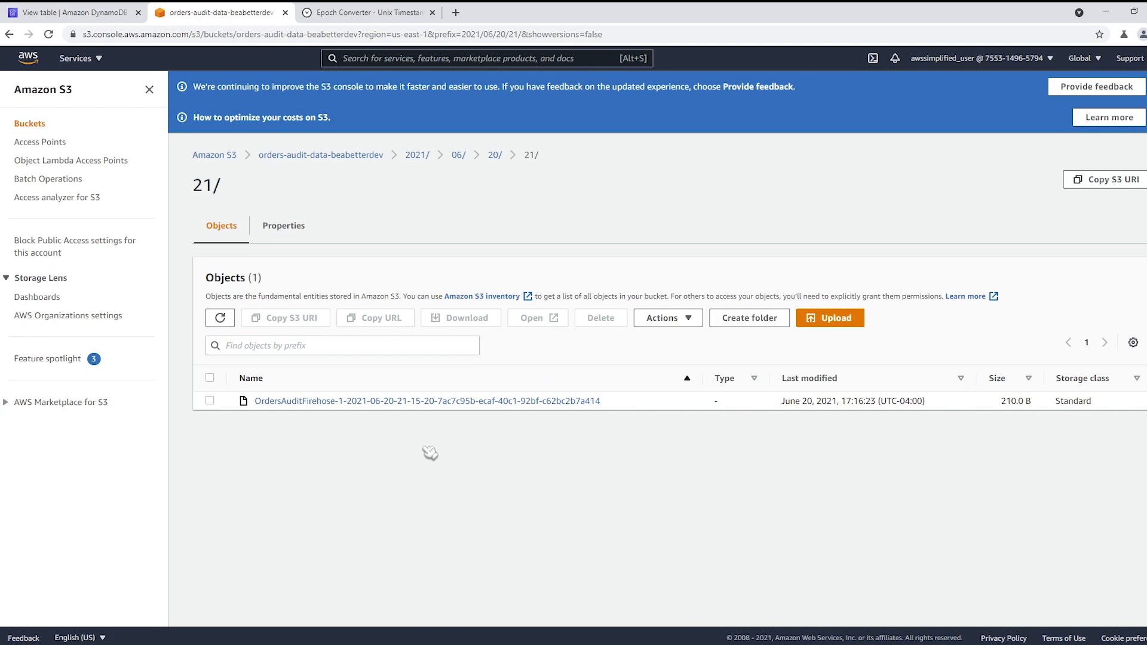
{"action": "left_click", "coordinate": [347, 403]}
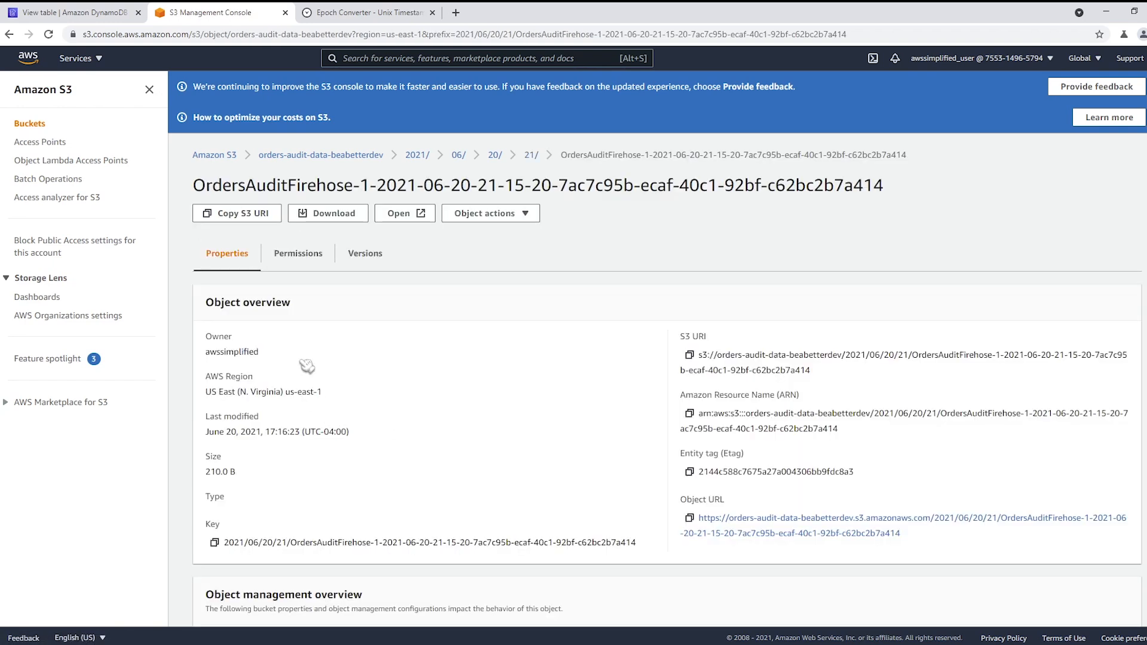
{"action": "left_click", "coordinate": [401, 214]}
{"action": "left_click", "coordinate": [66, 630]}
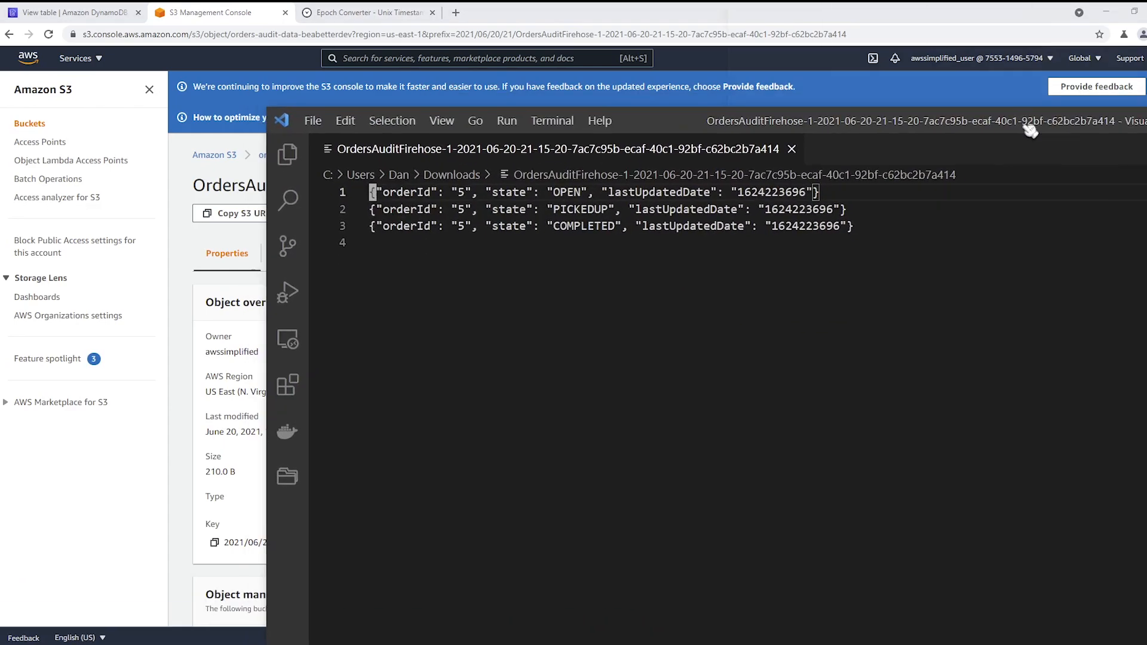
Step: Reposition the VS Code window to examine the order records in the OrdersAuditFirehose file, and minimize it to return to the S3 console
{"action": "left_click_drag", "start_coordinate": [1030, 131], "coordinate": [826, 143]}
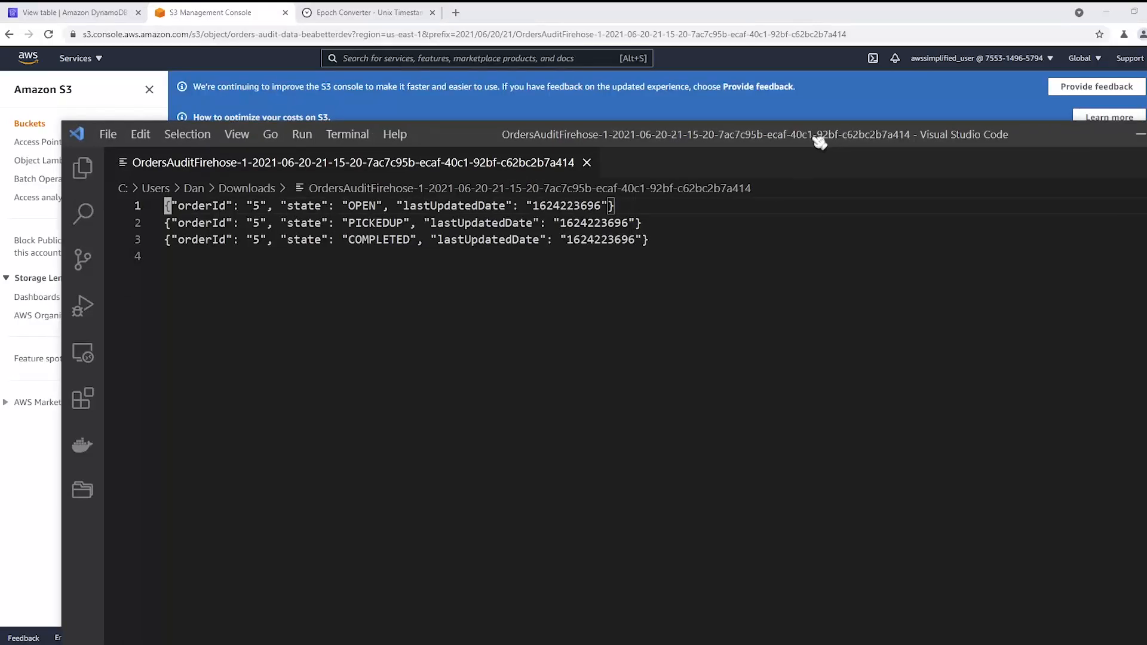
{"action": "left_click", "coordinate": [413, 264]}
{"action": "left_click", "coordinate": [611, 209]}
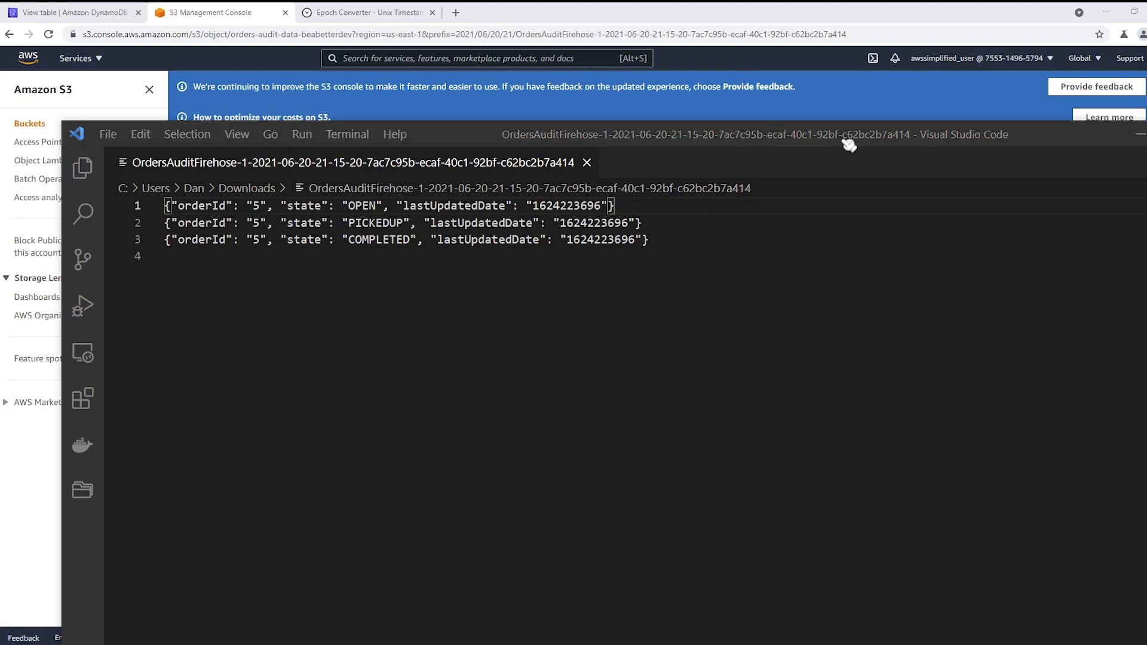
{"action": "left_click_drag", "start_coordinate": [843, 139], "coordinate": [697, 133]}
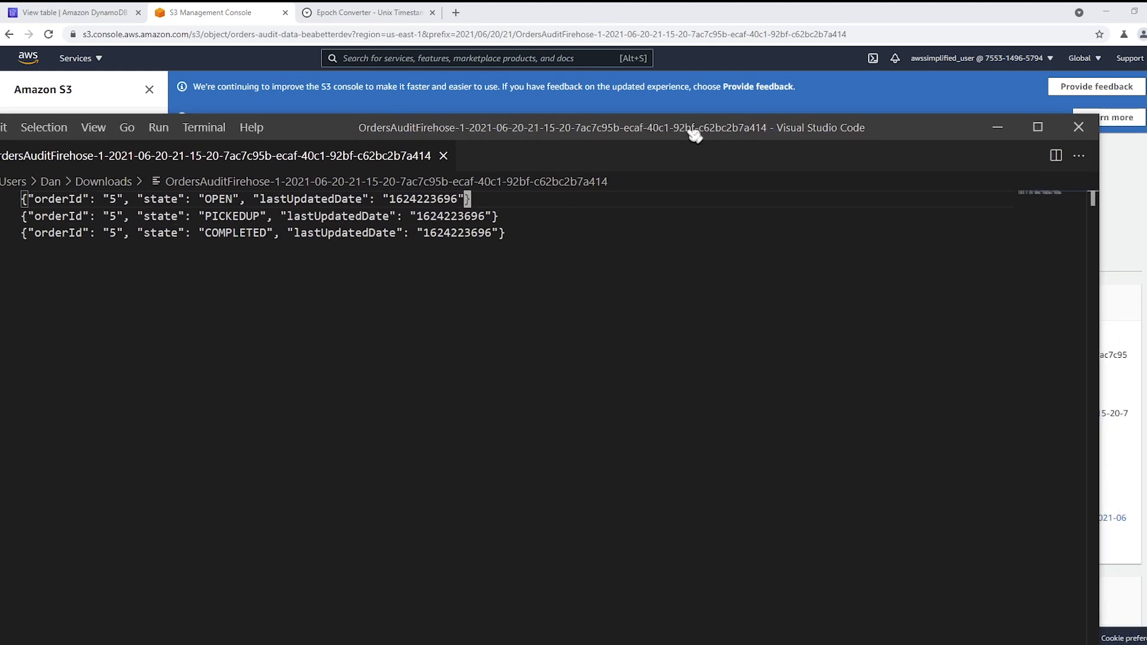
{"action": "left_click", "coordinate": [1004, 129]}
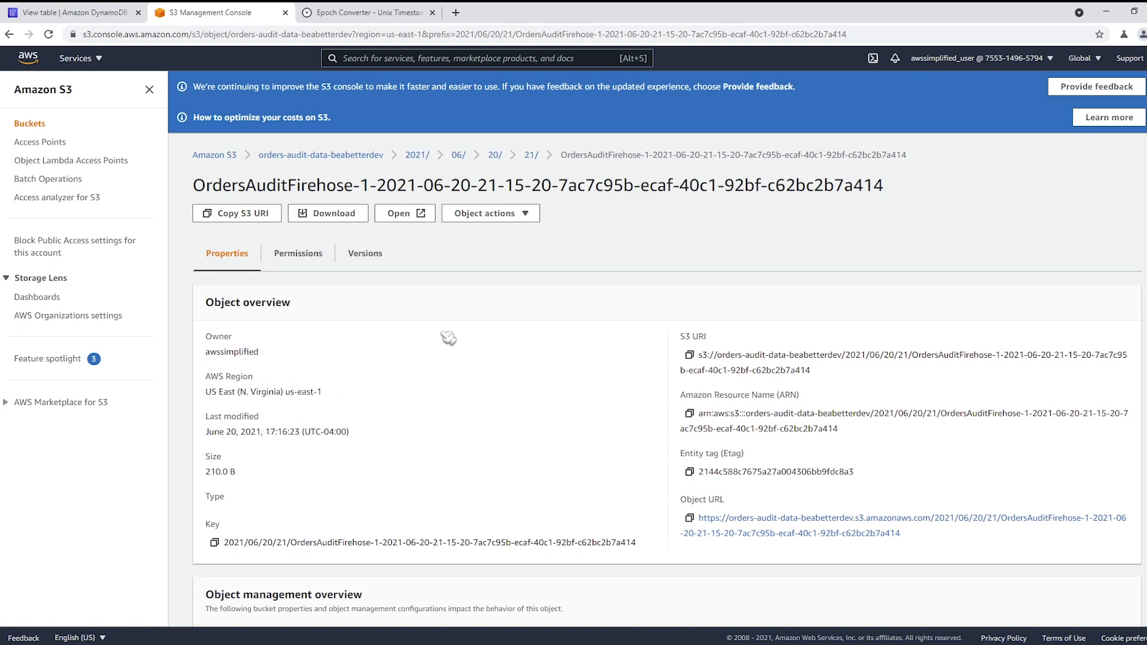
Step: Search the AWS services for "glue", open AWS Glue and start adding tables using a crawler
{"action": "left_click", "coordinate": [400, 59]}
{"action": "type", "text": "g"}
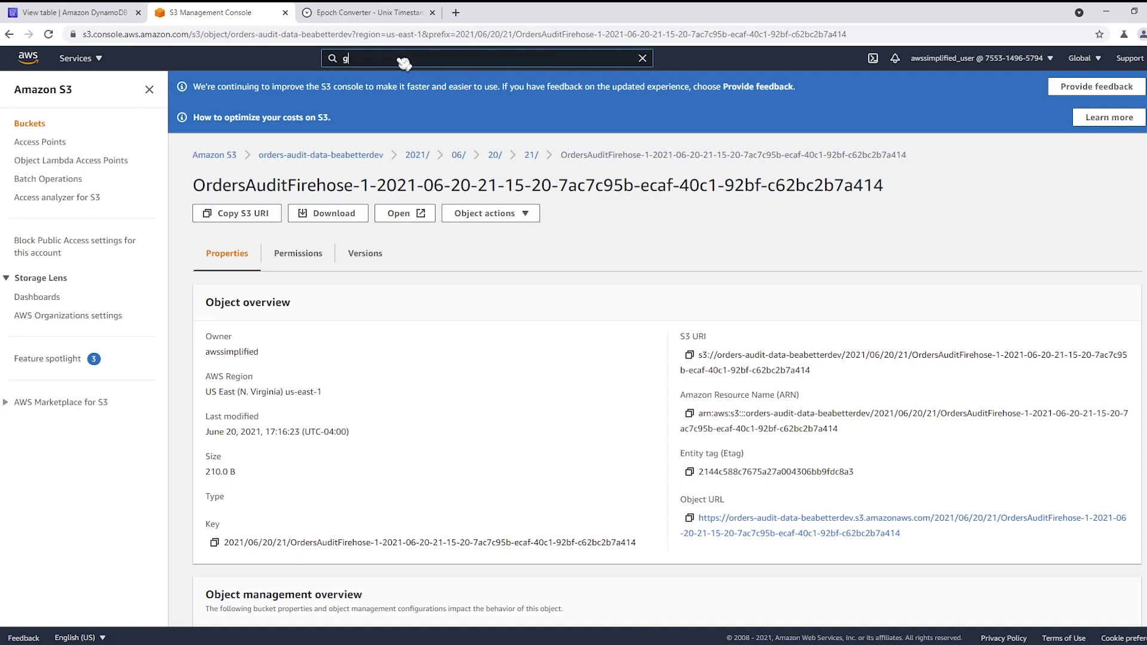
{"action": "type", "text": "lue"}
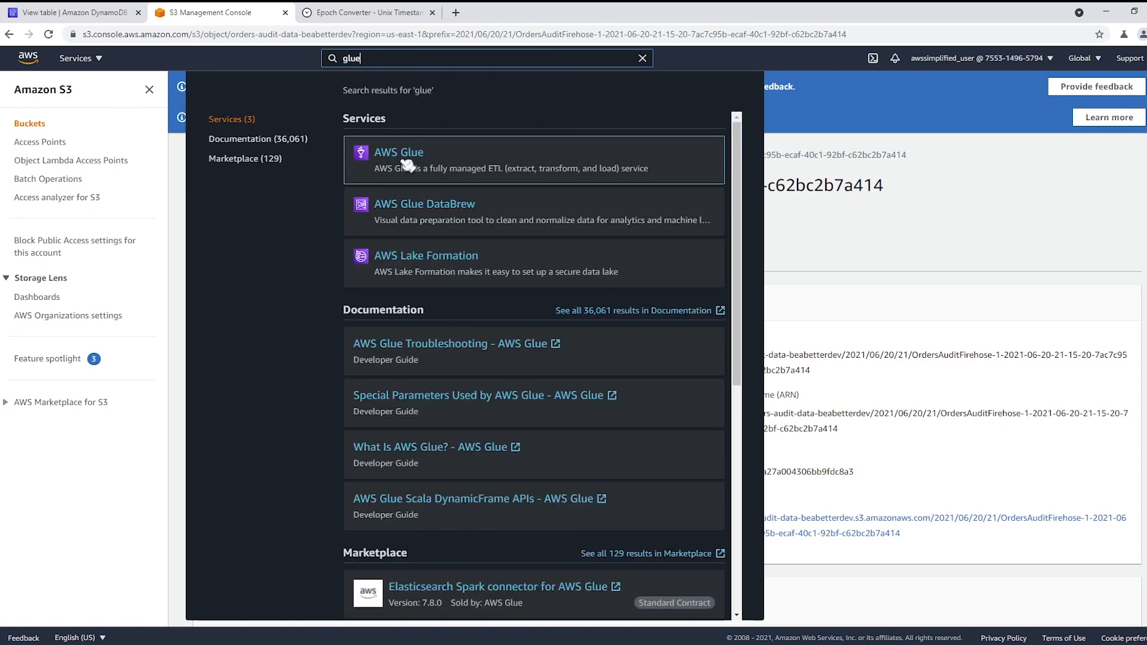
{"action": "left_click", "coordinate": [402, 154]}
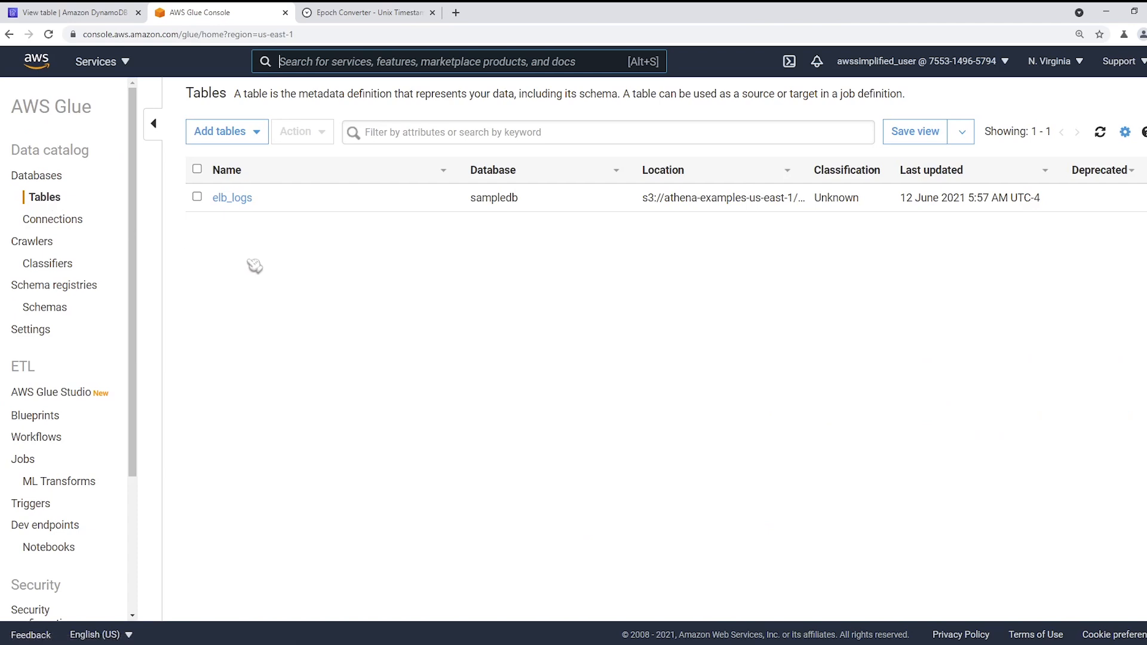
{"action": "left_click", "coordinate": [230, 143]}
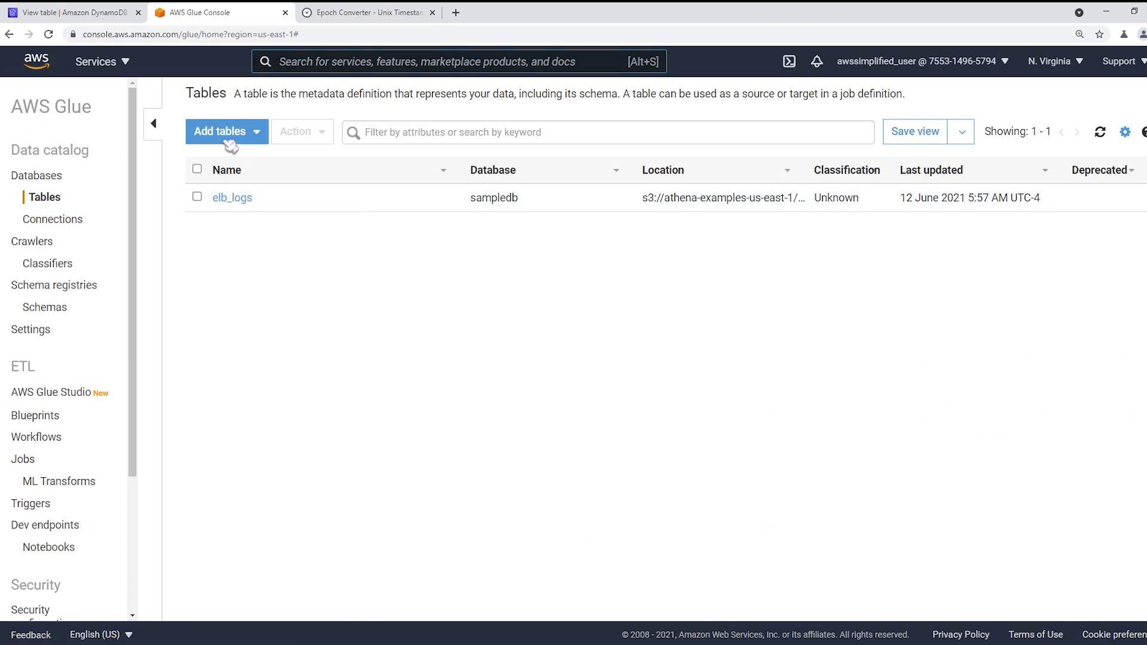
{"action": "left_click", "coordinate": [234, 142]}
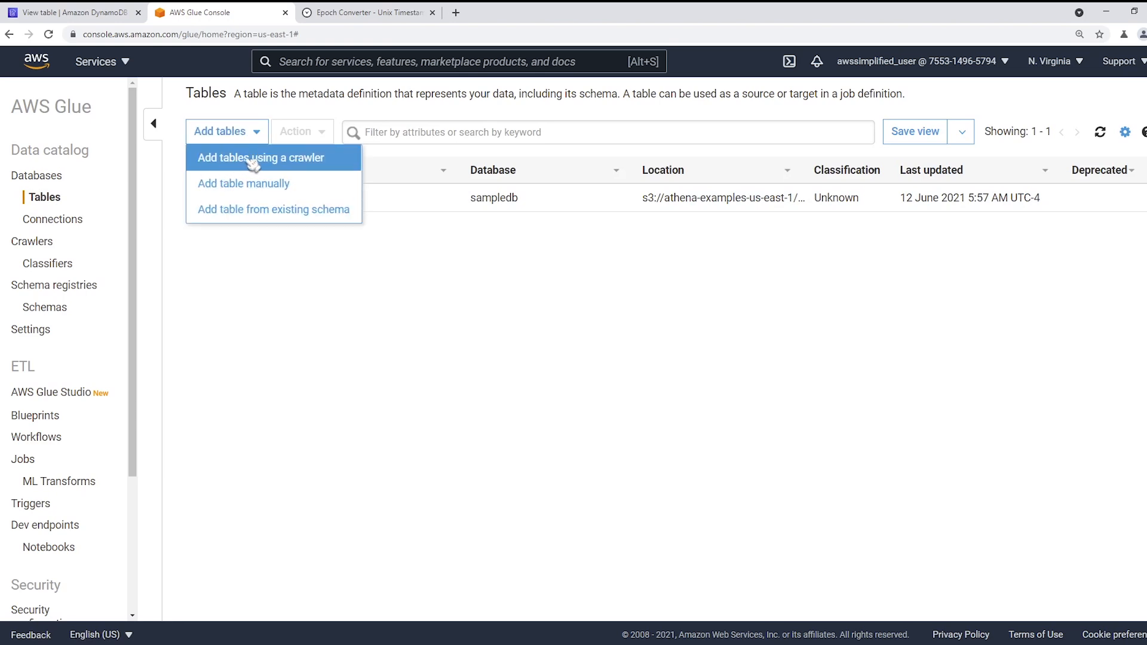
{"action": "left_click", "coordinate": [250, 159]}
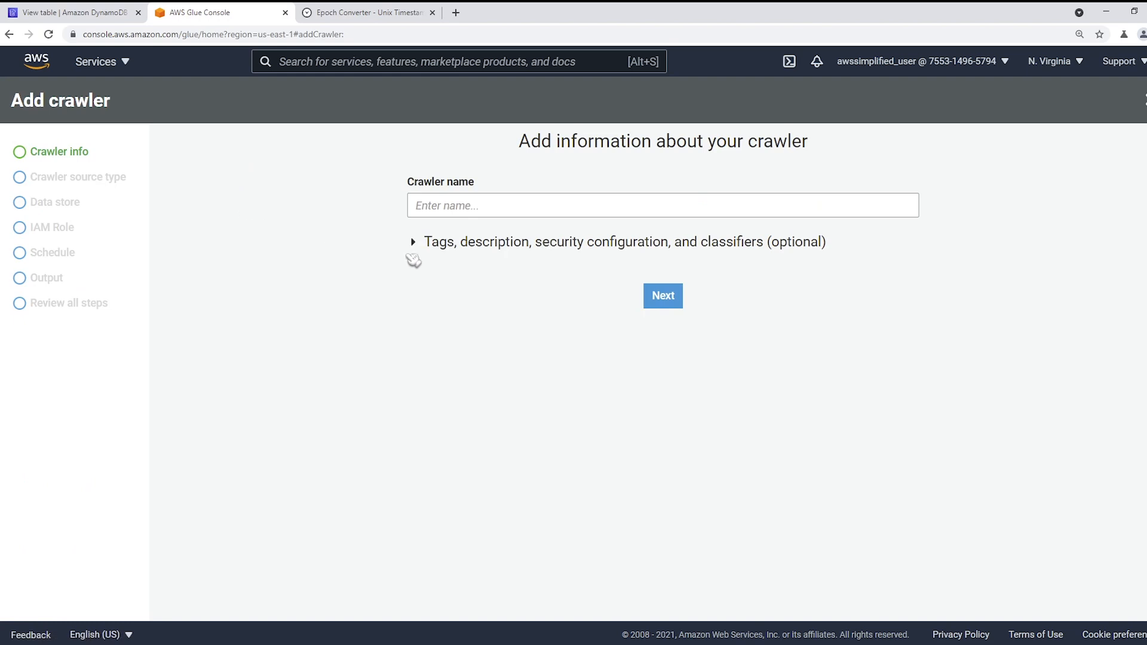
Step: Name the crawler OrdersAuditTableCrawler and accept Data stores as source type with Crawl all folders
{"action": "left_click", "coordinate": [486, 211]}
{"action": "type", "text": "OrdersAuditTableCrawler"}
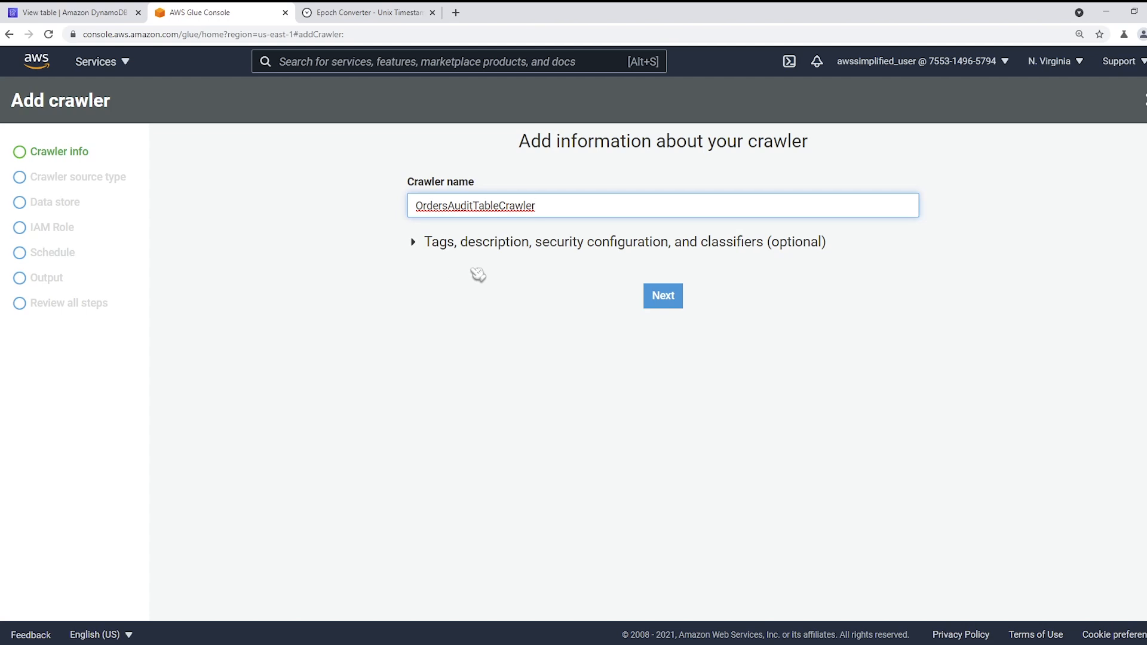
{"action": "left_click", "coordinate": [666, 306]}
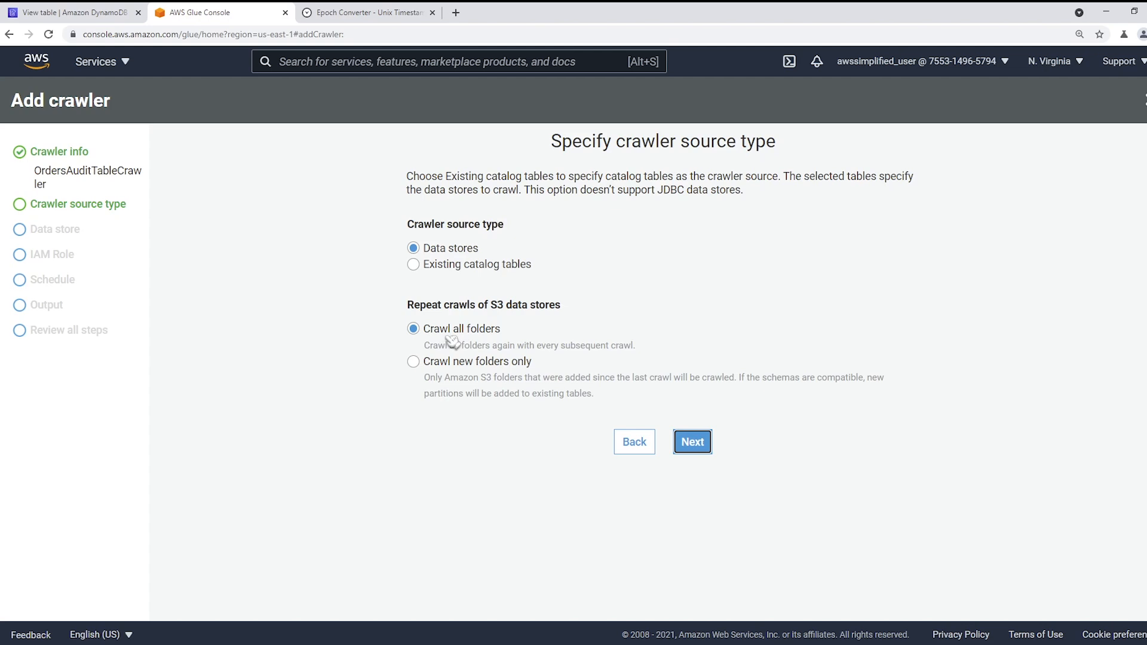
{"action": "left_click", "coordinate": [712, 449]}
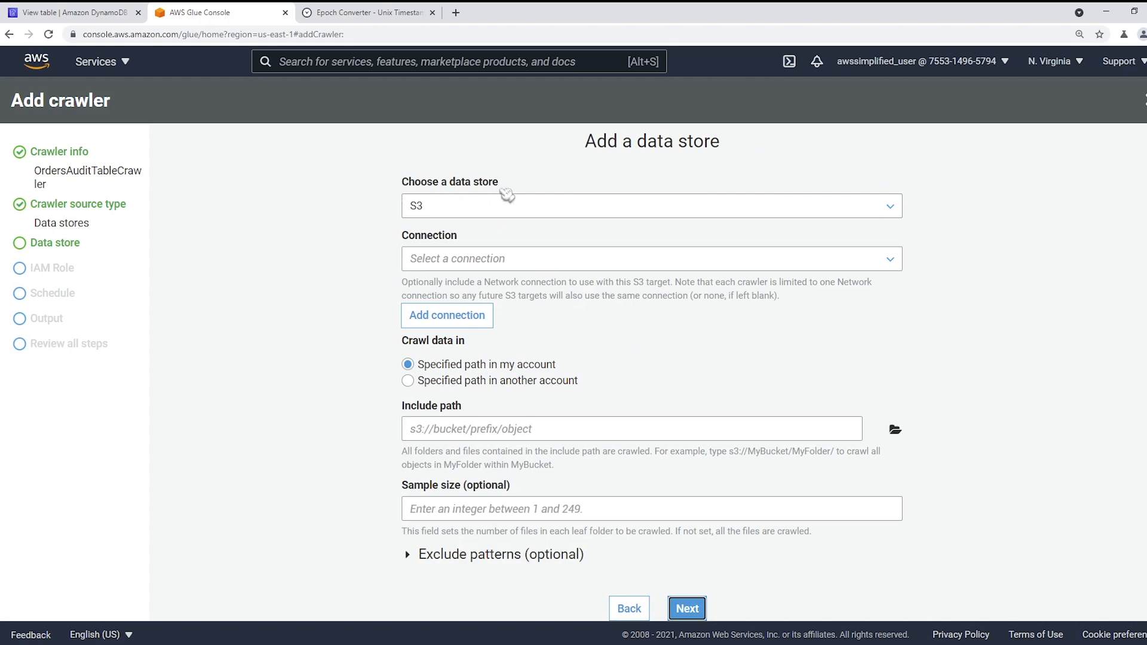
Step: Keep S3 as the data store, set the include path to the orders-audit-data-beabetterdev bucket, and add no other data store
{"action": "left_click", "coordinate": [412, 209]}
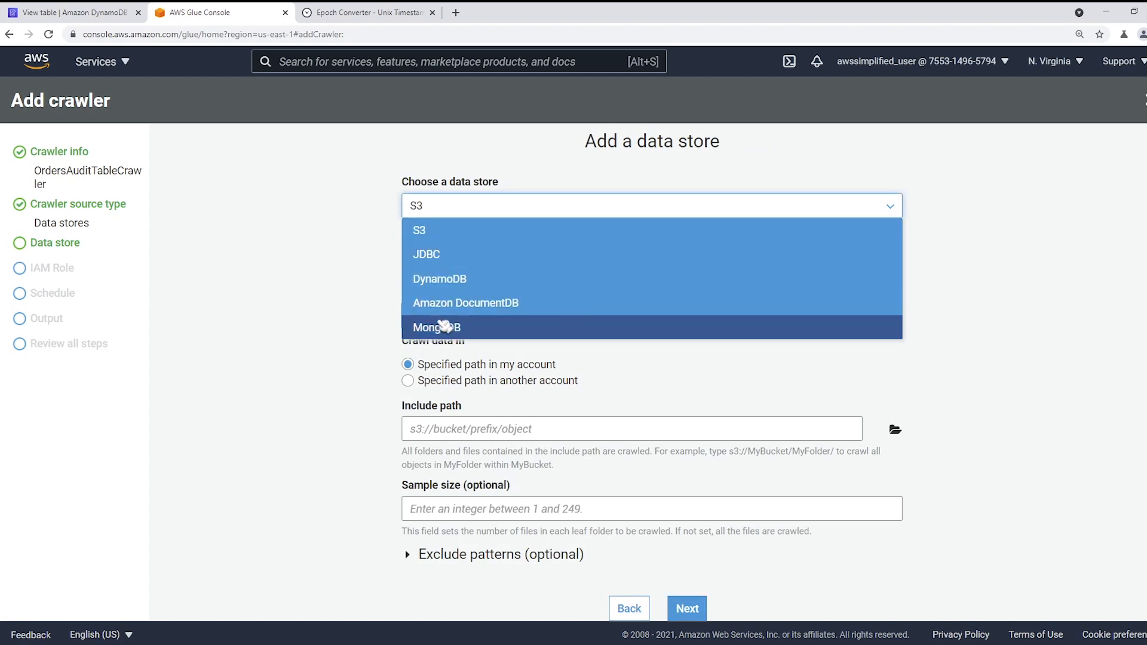
{"action": "left_click", "coordinate": [332, 236]}
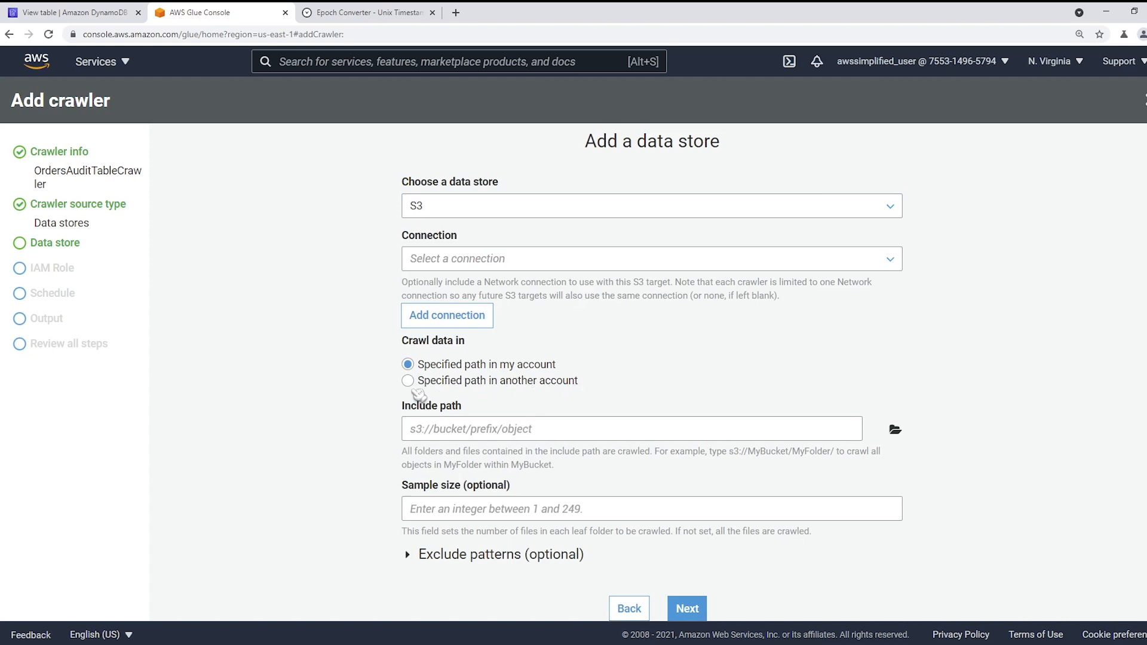
{"action": "scroll", "coordinate": [753, 385], "scroll_direction": "down", "scroll_amount": 1}
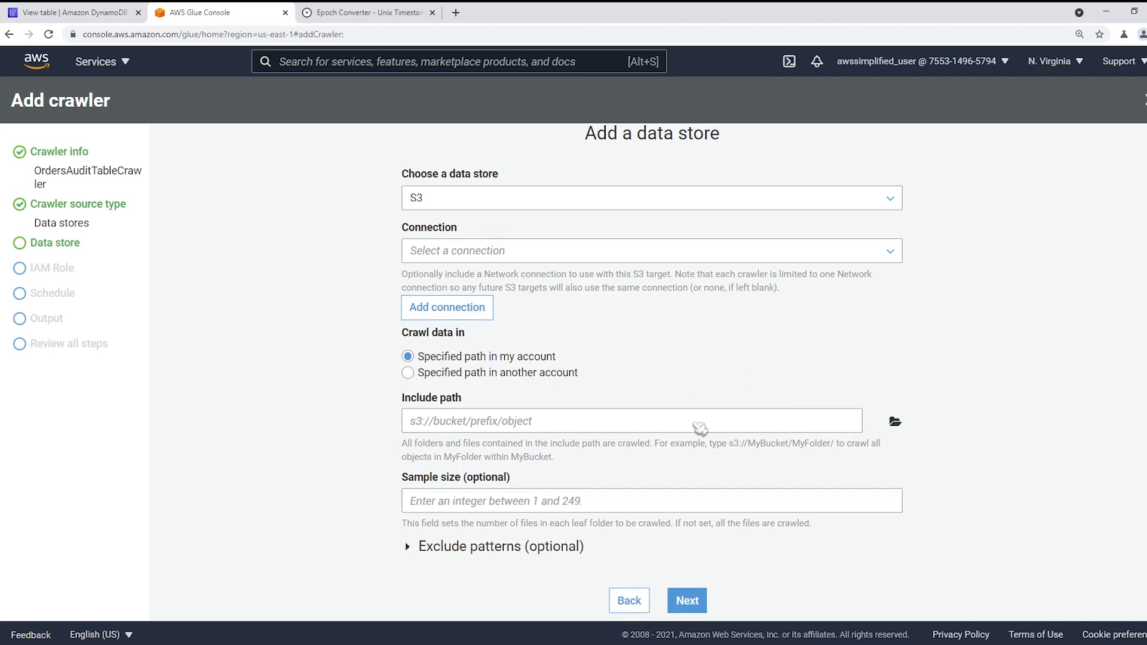
{"action": "left_click", "coordinate": [896, 424]}
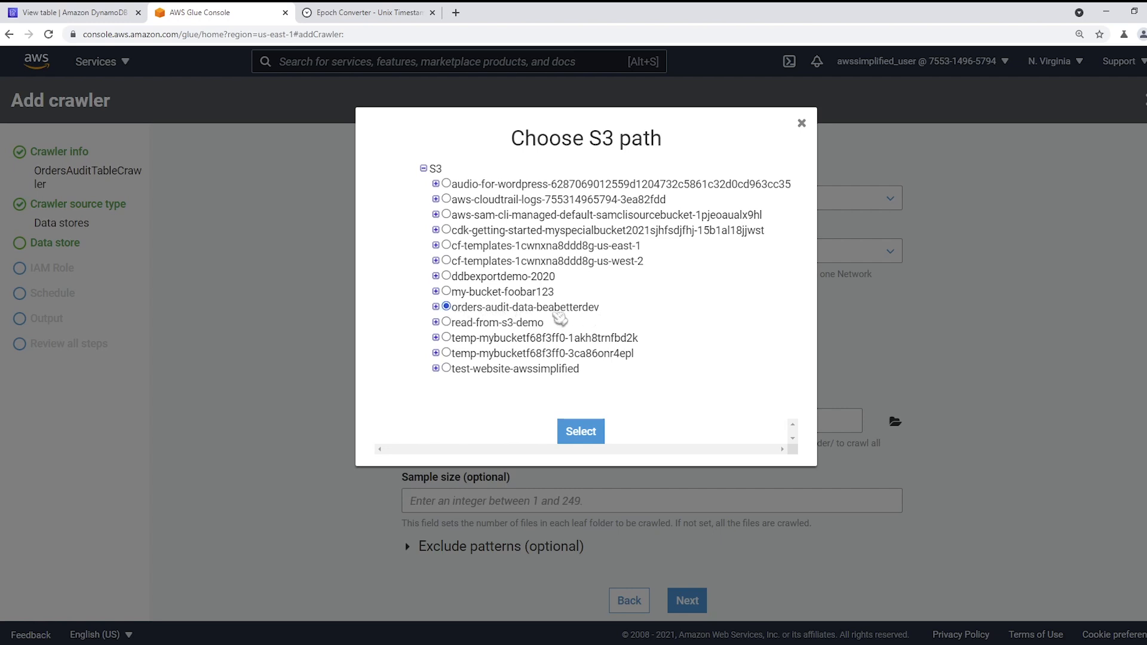
{"action": "left_click", "coordinate": [435, 307]}
{"action": "left_click", "coordinate": [448, 322]}
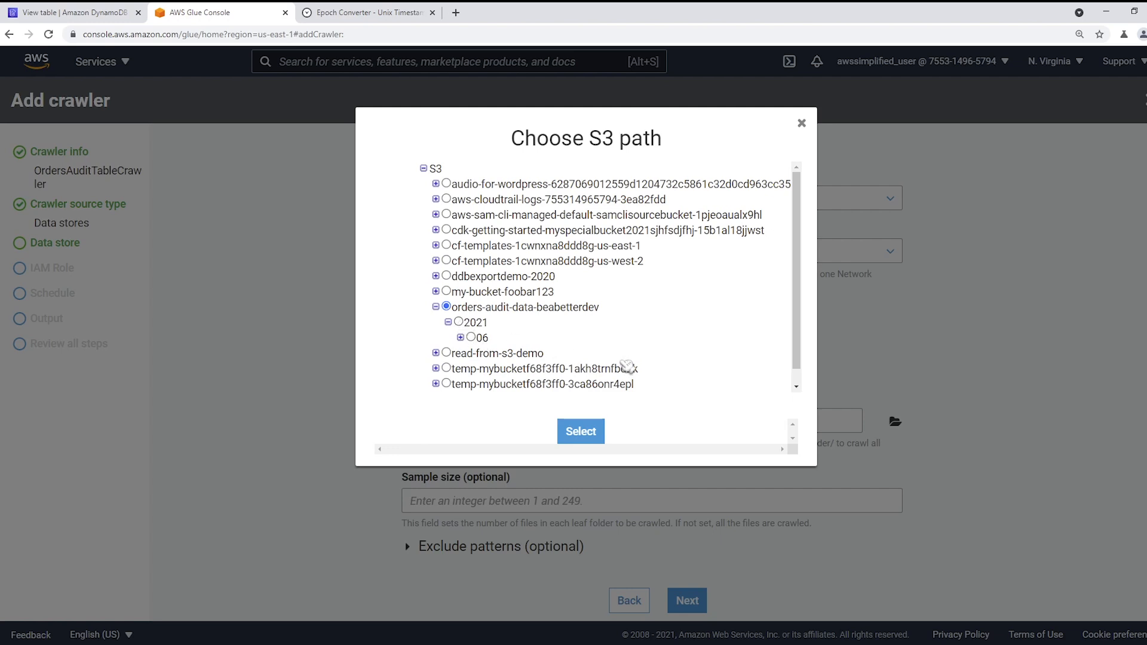
{"action": "left_click", "coordinate": [591, 435]}
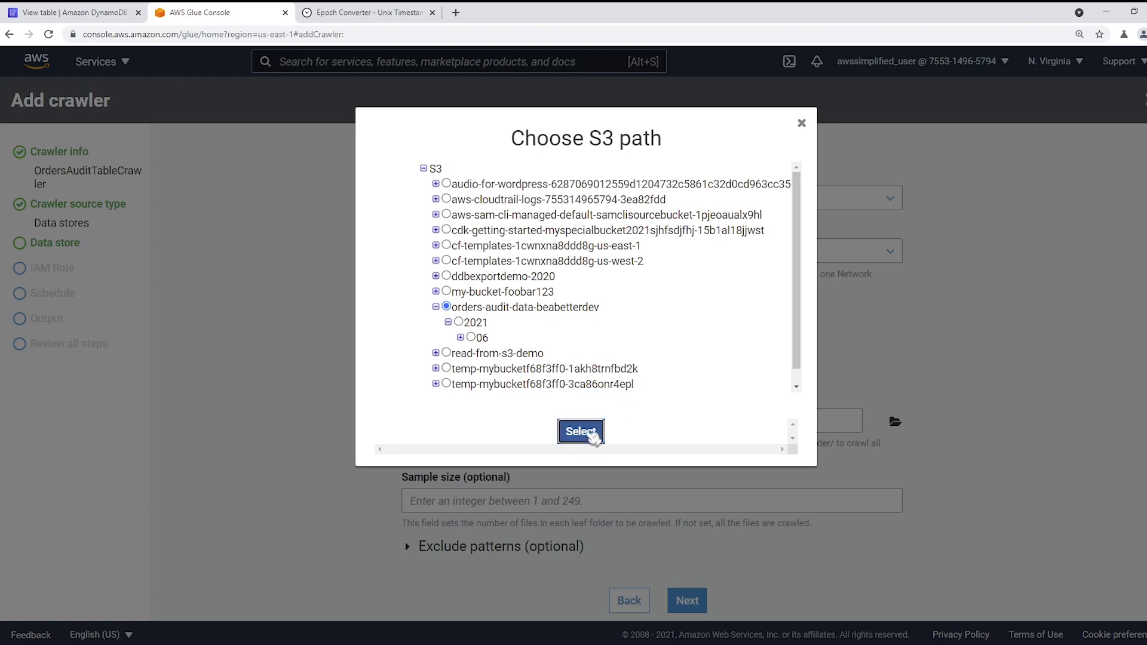
{"action": "left_click", "coordinate": [704, 603]}
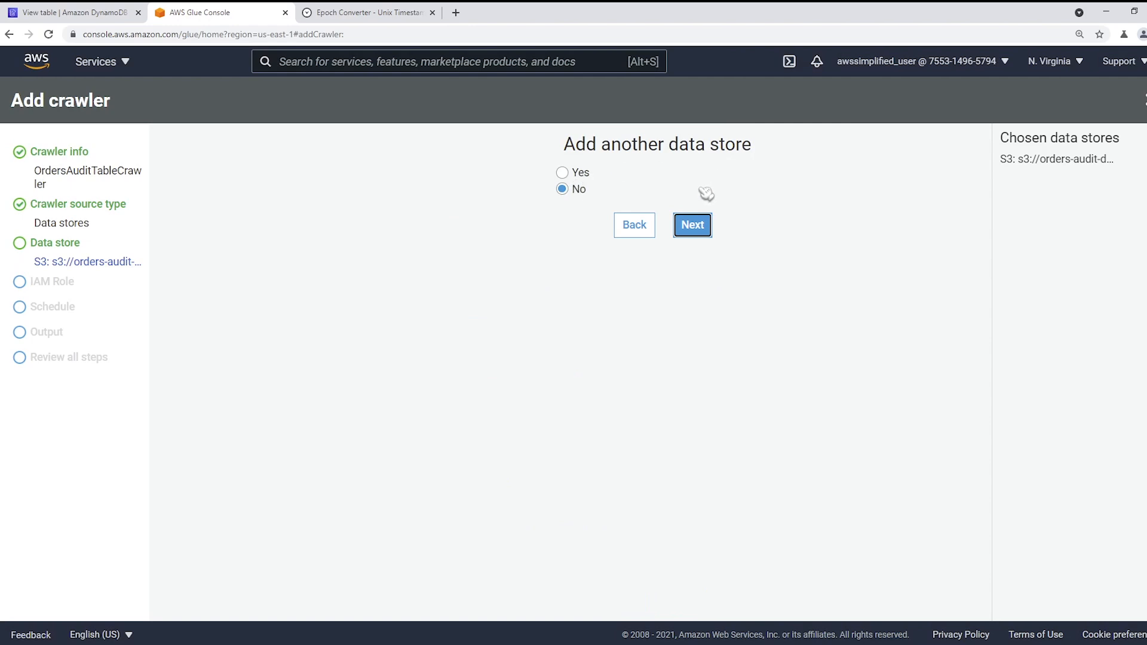
{"action": "left_click", "coordinate": [696, 230]}
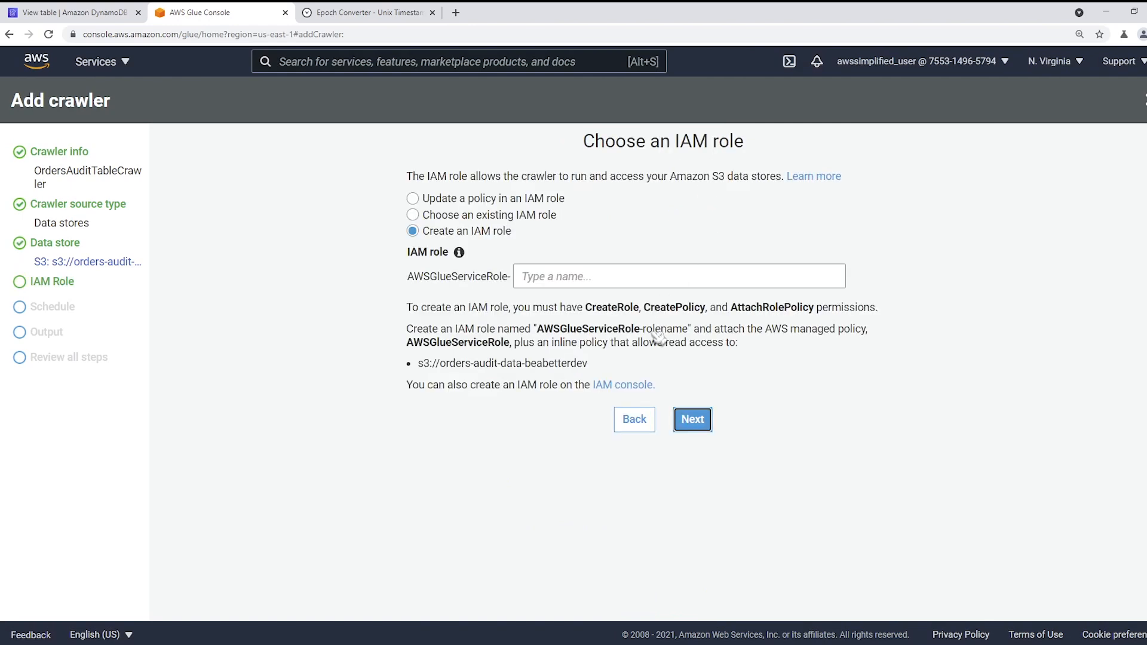
Step: Create an IAM role for the crawler with the name suffix AuditTableRole
{"action": "left_click", "coordinate": [592, 281]}
{"action": "type", "text": "AuditTableRole"}
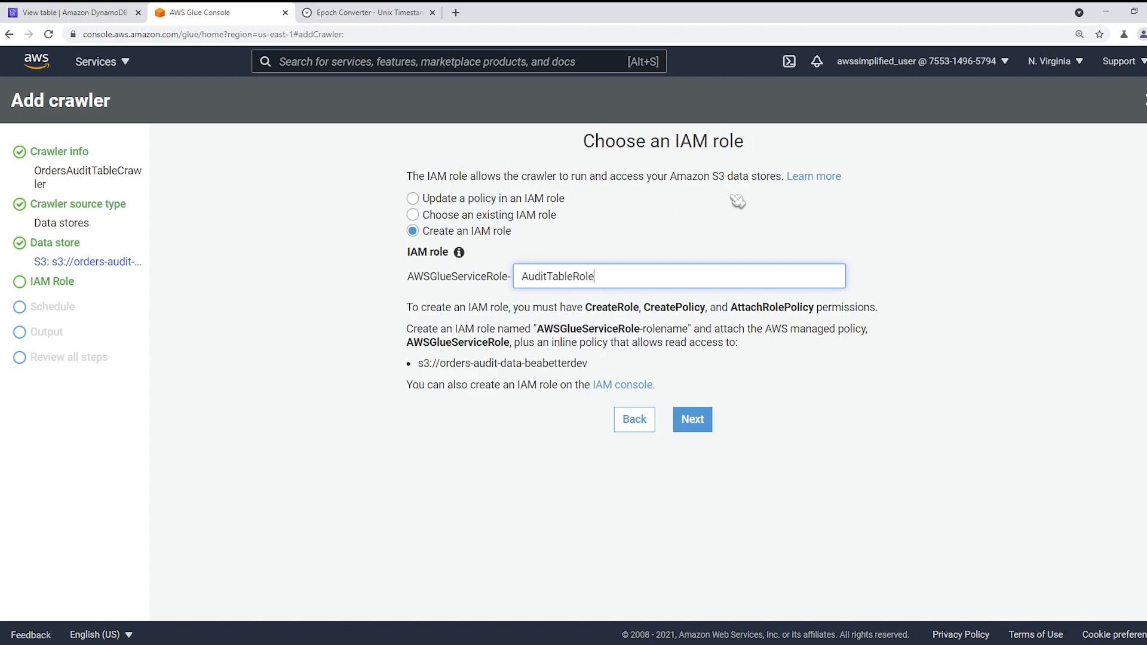
{"action": "left_click", "coordinate": [687, 426]}
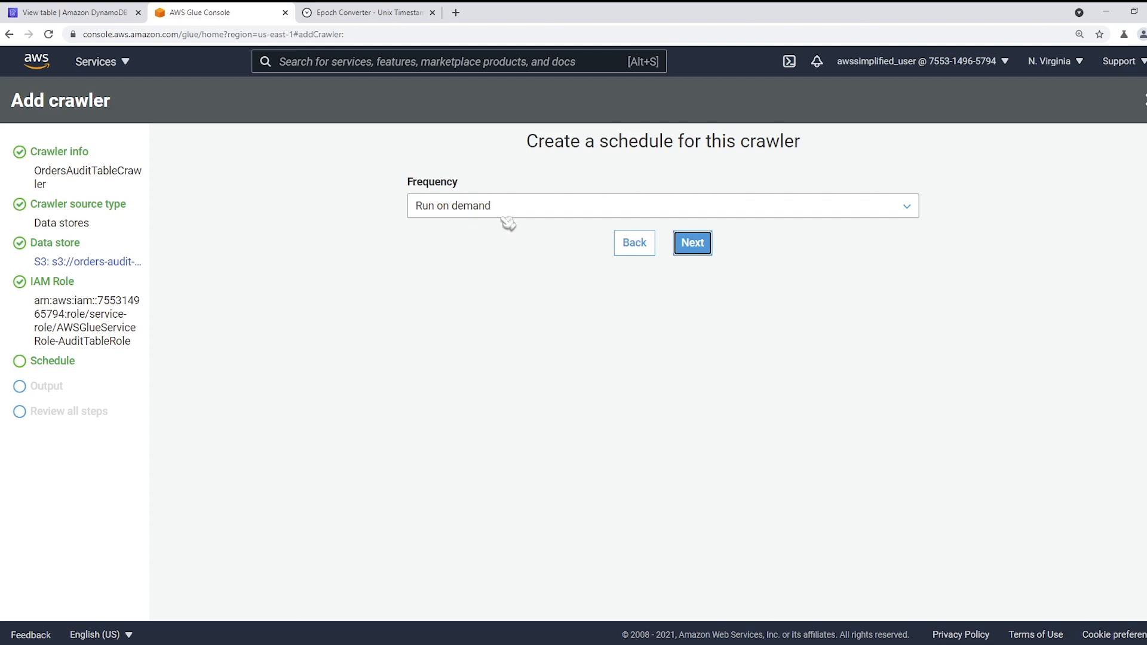
Step: Review the schedule frequency options and keep the crawler on Run on demand
{"action": "left_click", "coordinate": [455, 213]}
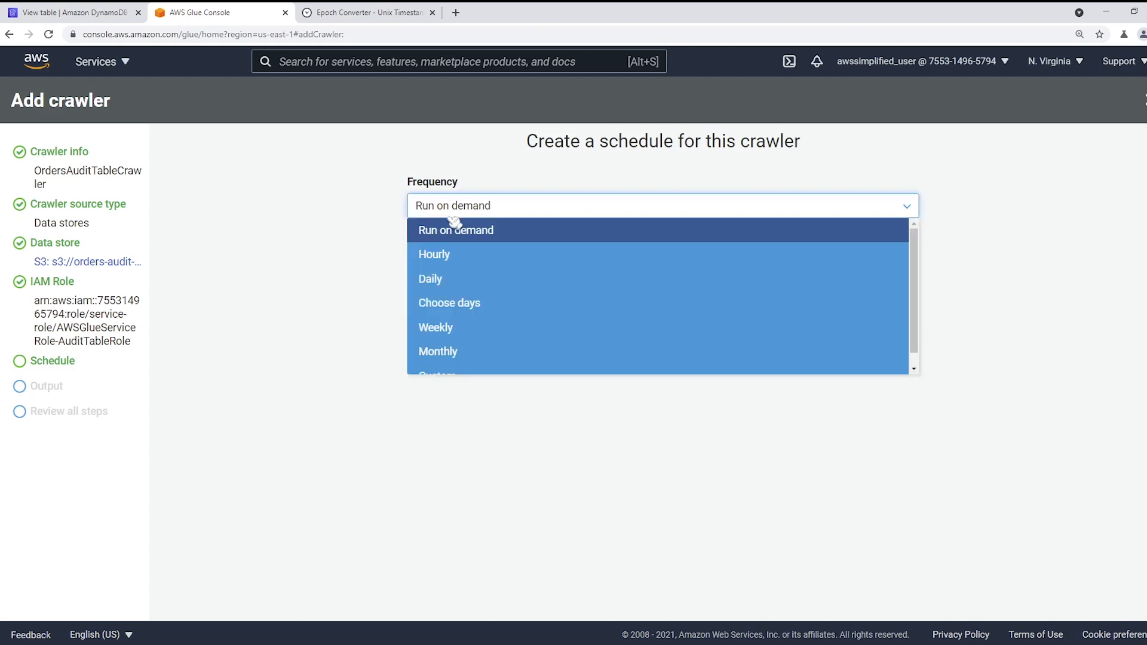
{"action": "left_click", "coordinate": [336, 282]}
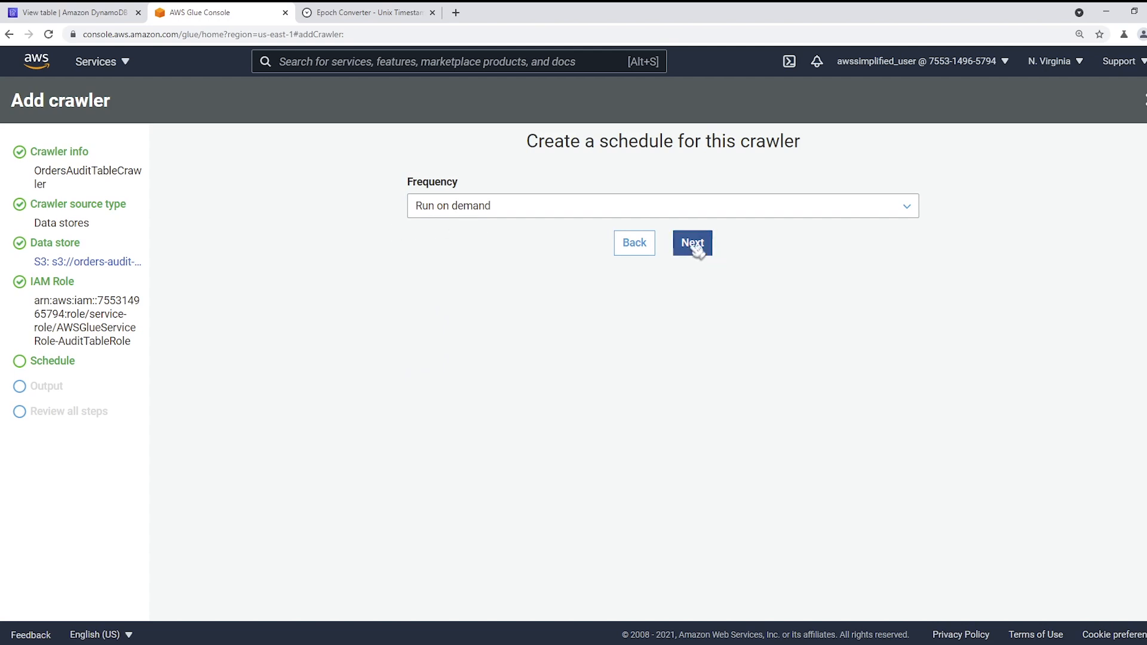
{"action": "left_click", "coordinate": [694, 246]}
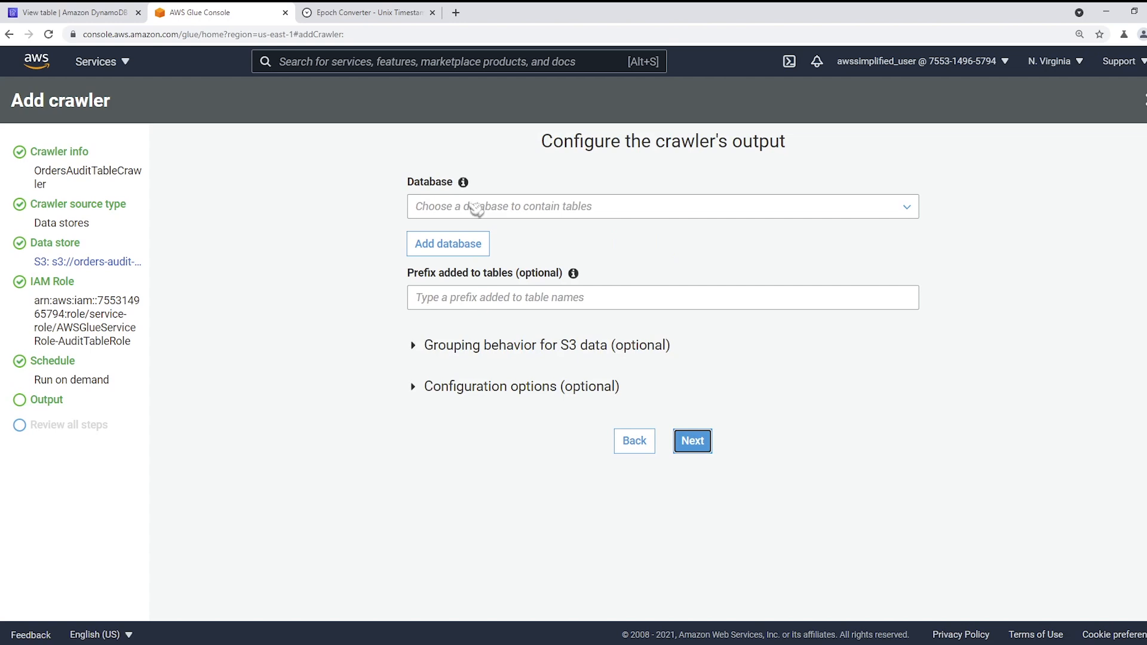
Step: Choose sampledb as the crawler's output database, review the settings and finish creating the crawler
{"action": "left_click", "coordinate": [490, 210]}
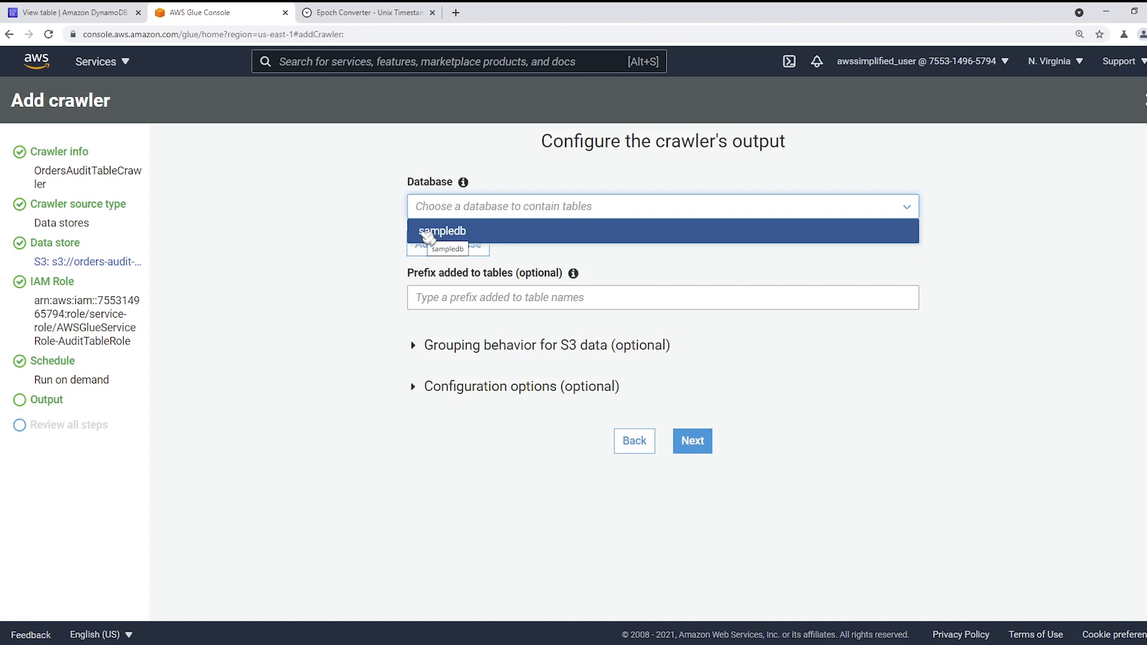
{"action": "left_click", "coordinate": [427, 234]}
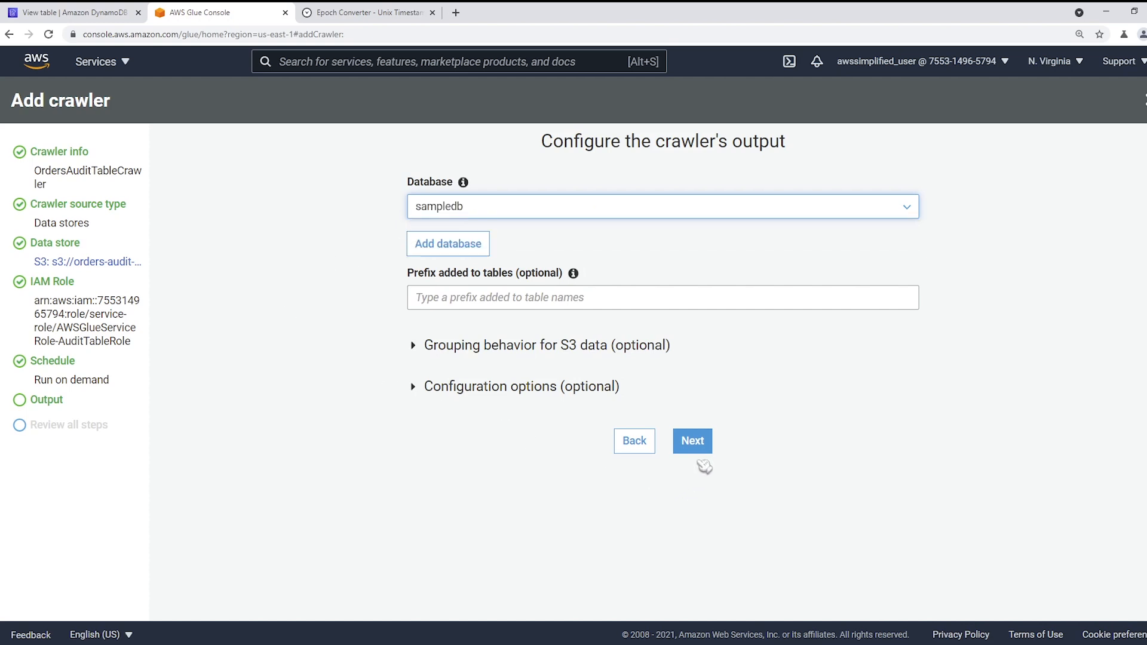
{"action": "left_click", "coordinate": [693, 441]}
{"action": "scroll", "coordinate": [693, 447], "scroll_direction": "down", "scroll_amount": 3}
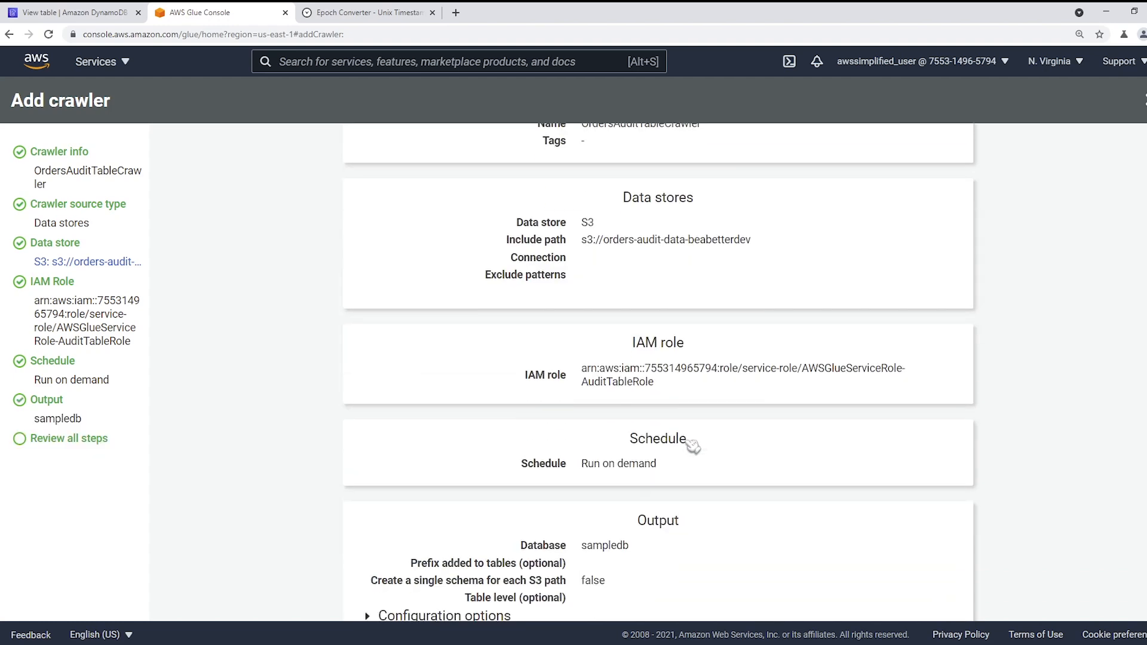
{"action": "left_click", "coordinate": [690, 601]}
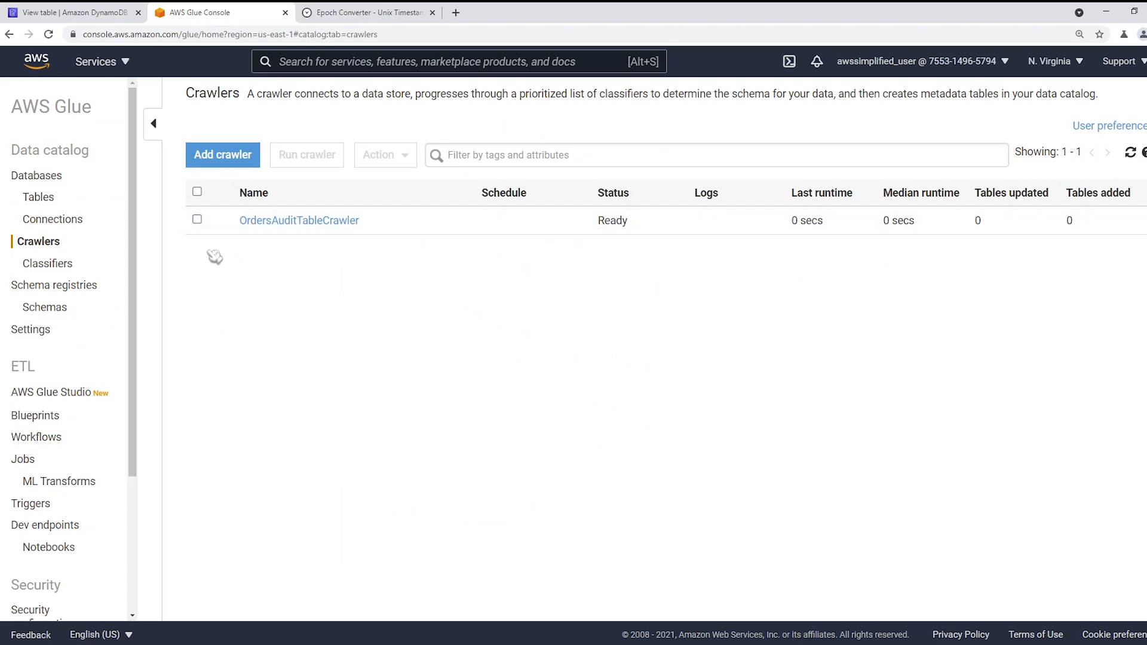
Step: Run OrdersAuditTableCrawler and check its status and the data catalog's table list for the crawled orders audit table
{"action": "left_click", "coordinate": [198, 220]}
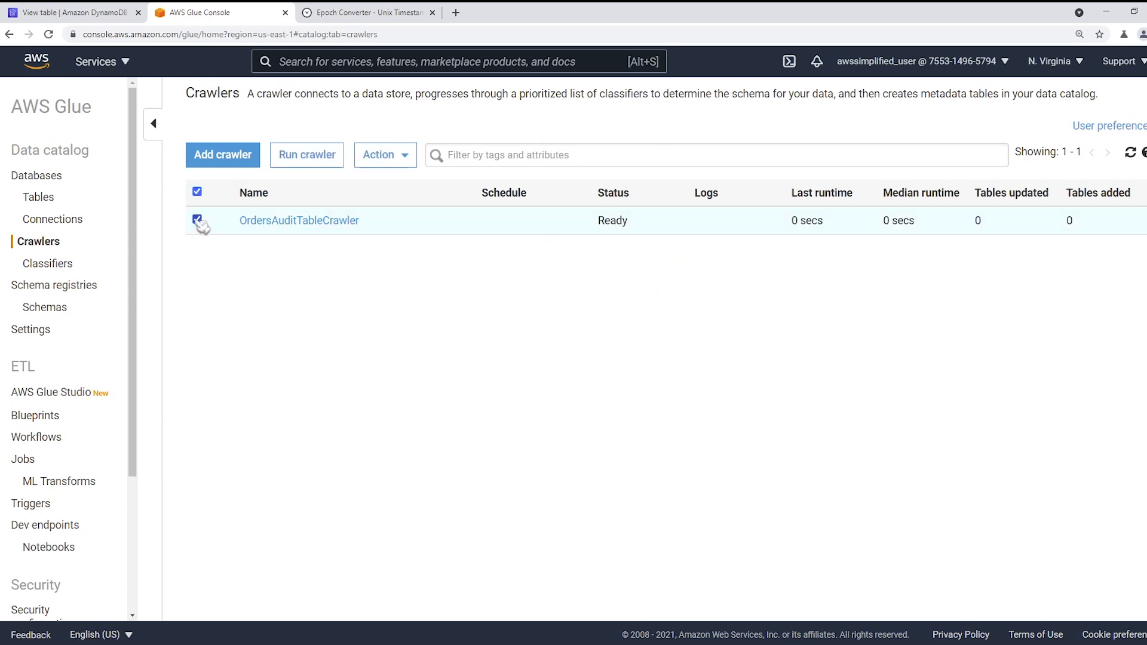
{"action": "left_click", "coordinate": [321, 162]}
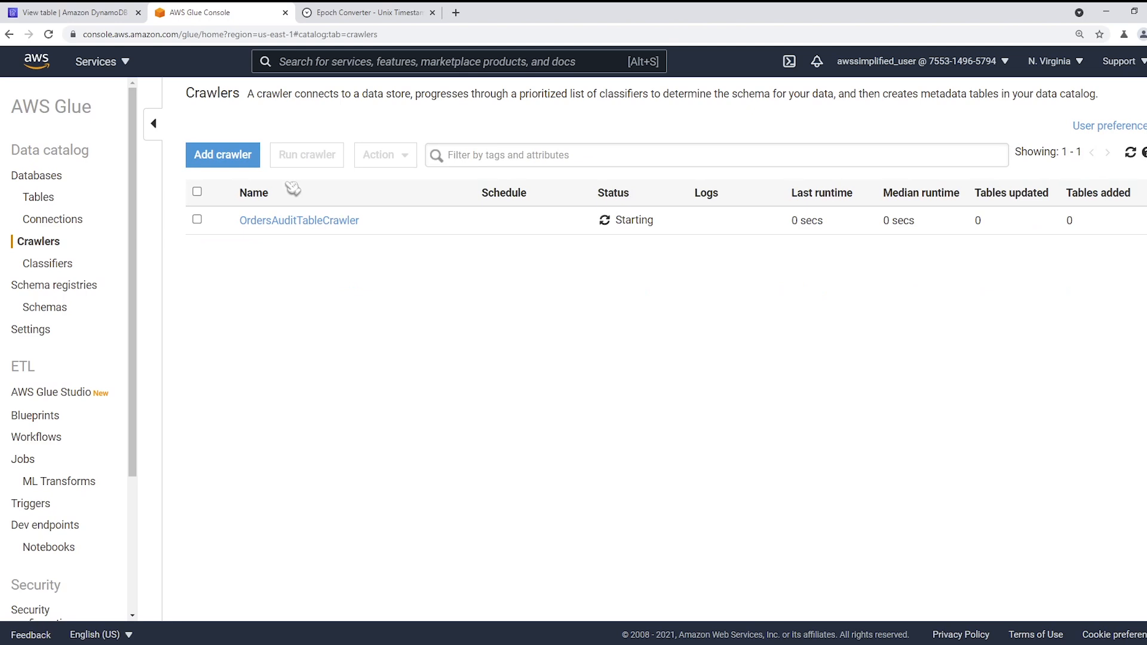
{"action": "left_click", "coordinate": [43, 198]}
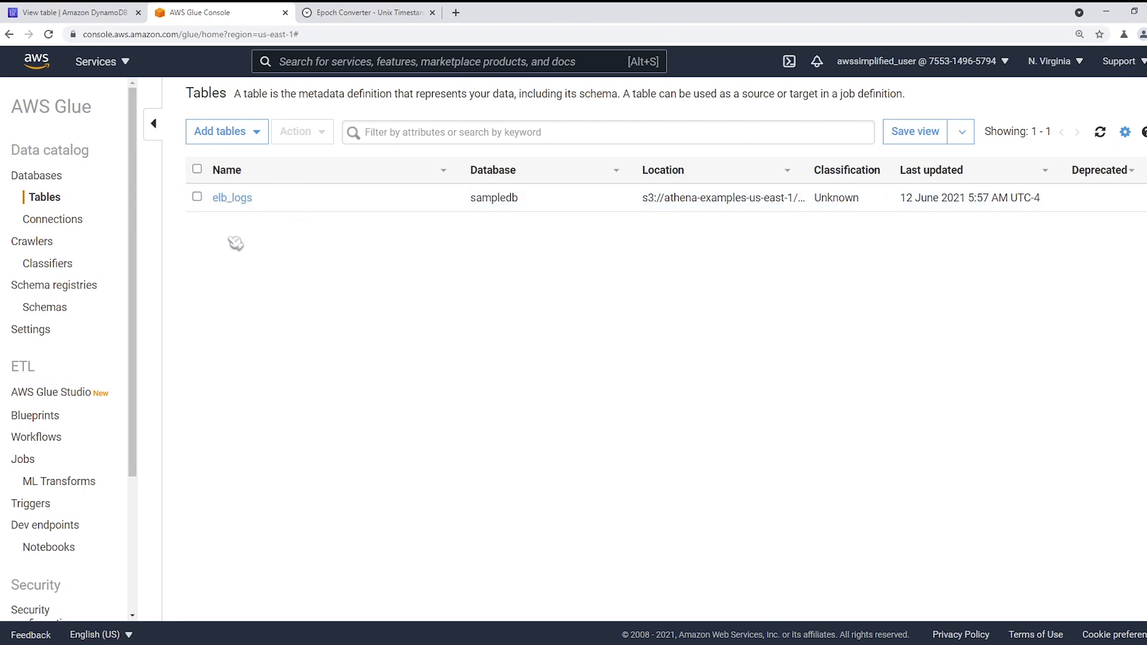
{"action": "left_click", "coordinate": [51, 245]}
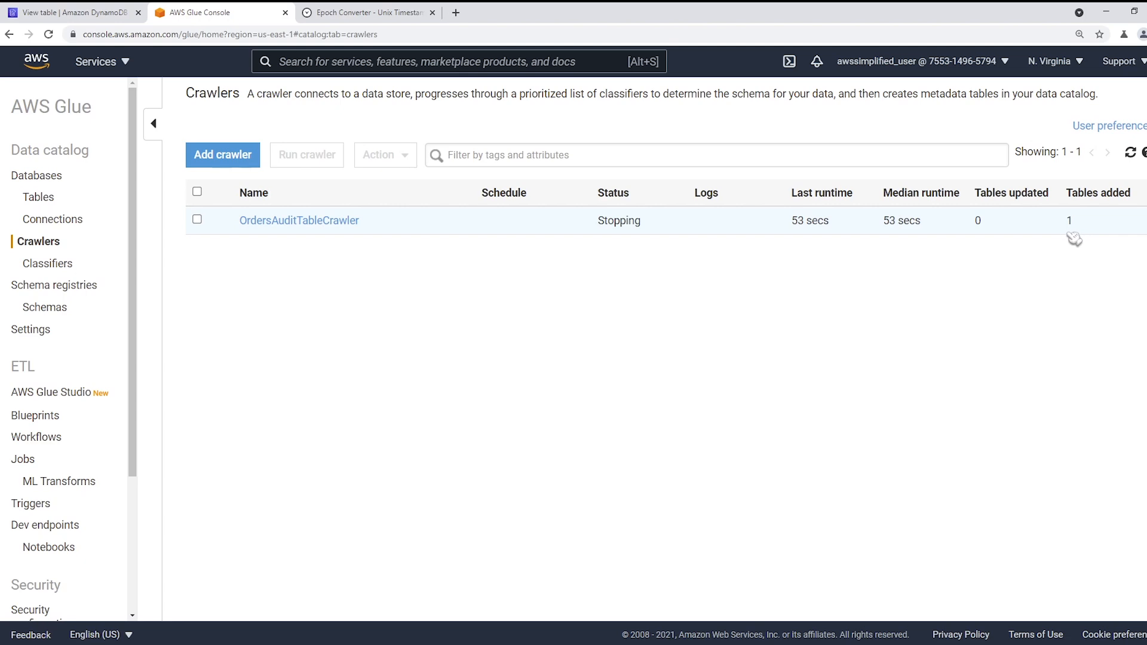
{"action": "left_click", "coordinate": [46, 203]}
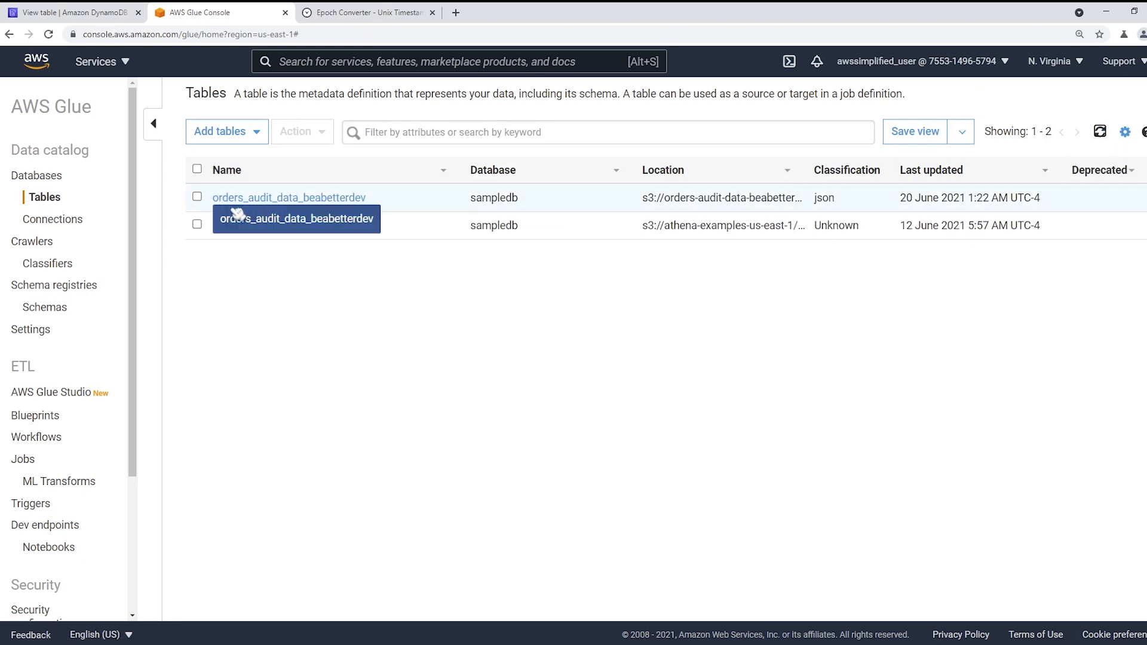
Step: Open the orders_audit_data_beabetterdev table and examine its properties, schema columns and partition keys
{"action": "left_click", "coordinate": [282, 199]}
{"action": "scroll", "coordinate": [687, 382], "scroll_direction": "down", "scroll_amount": 1}
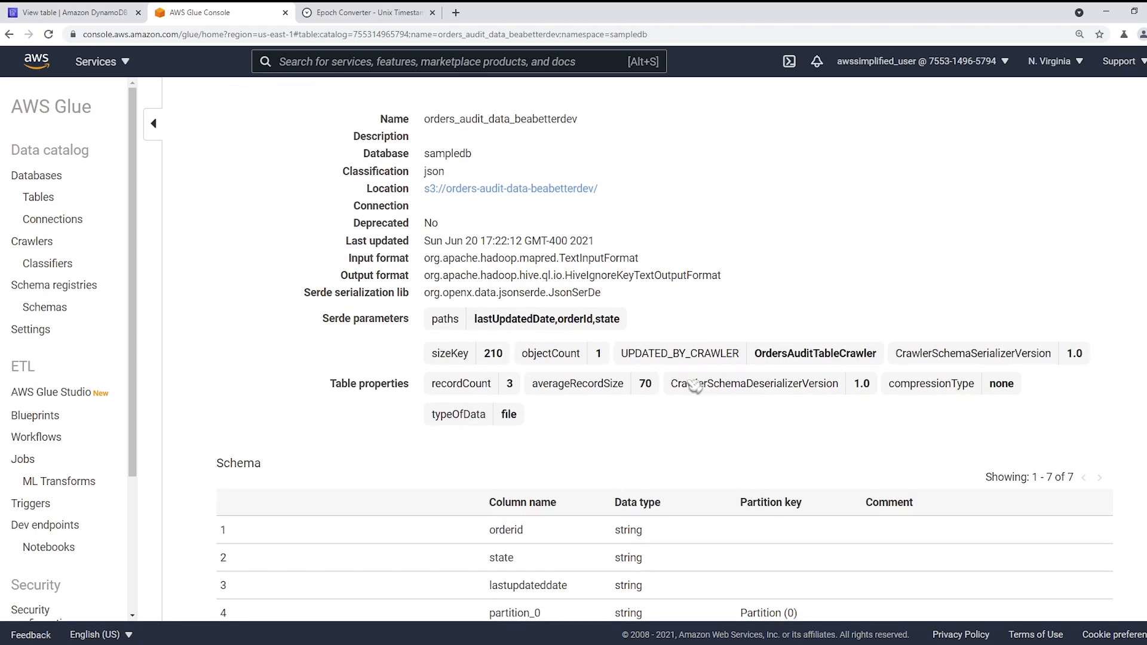
{"action": "scroll", "coordinate": [657, 395], "scroll_direction": "down", "scroll_amount": 2}
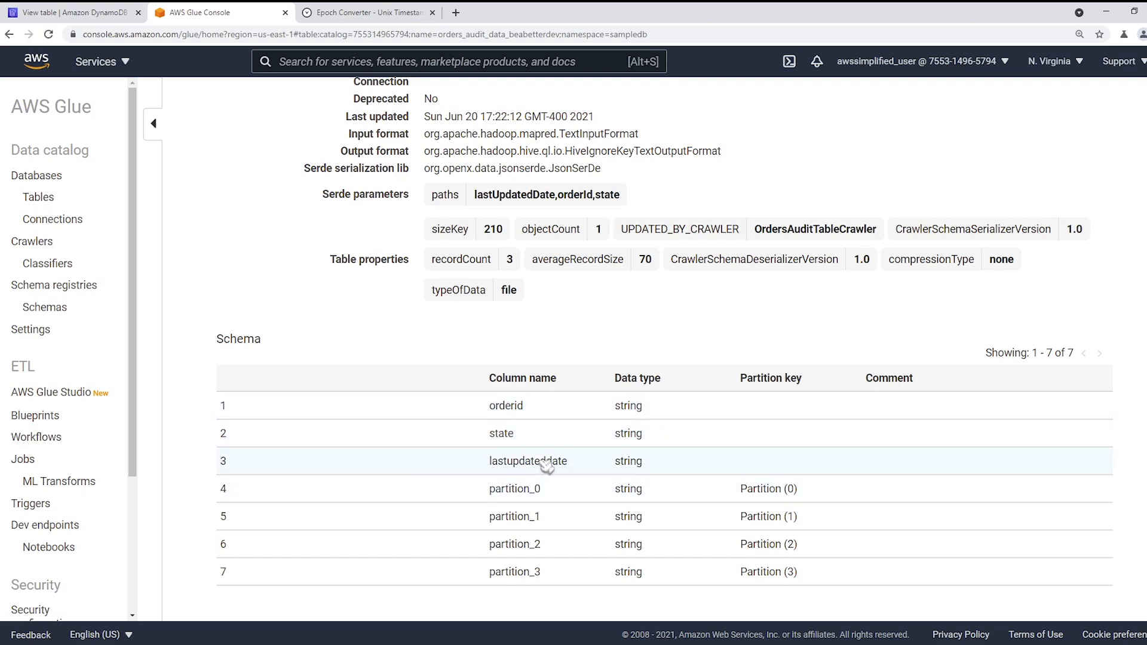
{"action": "scroll", "coordinate": [423, 328], "scroll_direction": "up", "scroll_amount": 3}
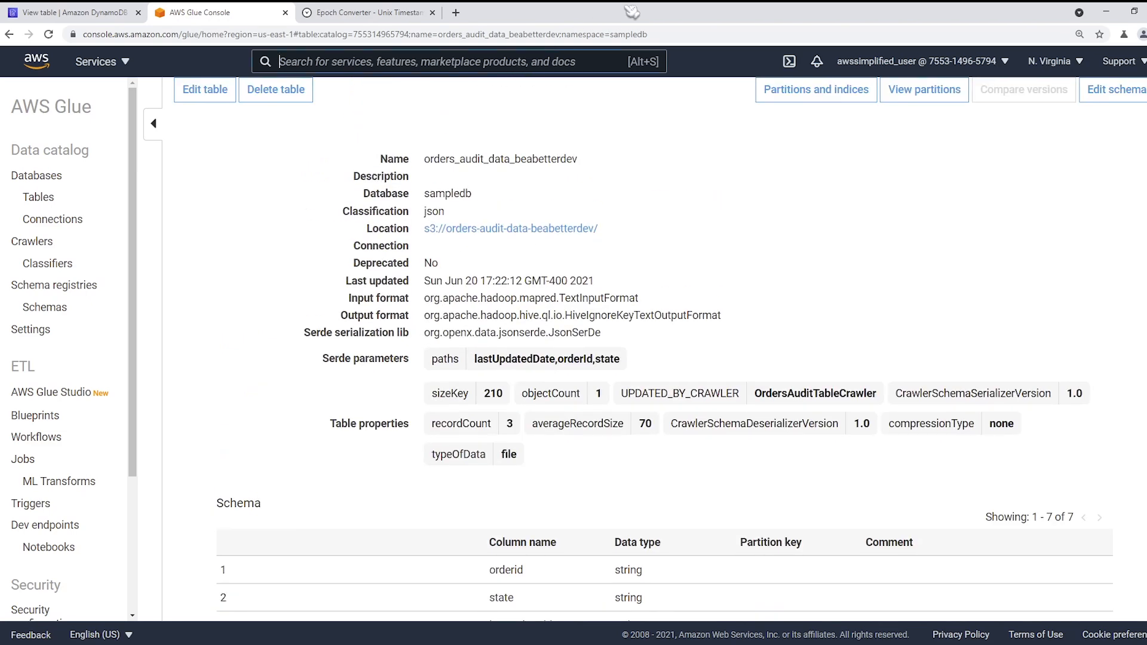
Step: Find the Athena service and open its query editor
{"action": "left_click", "coordinate": [408, 61]}
{"action": "type", "text": "athena"}
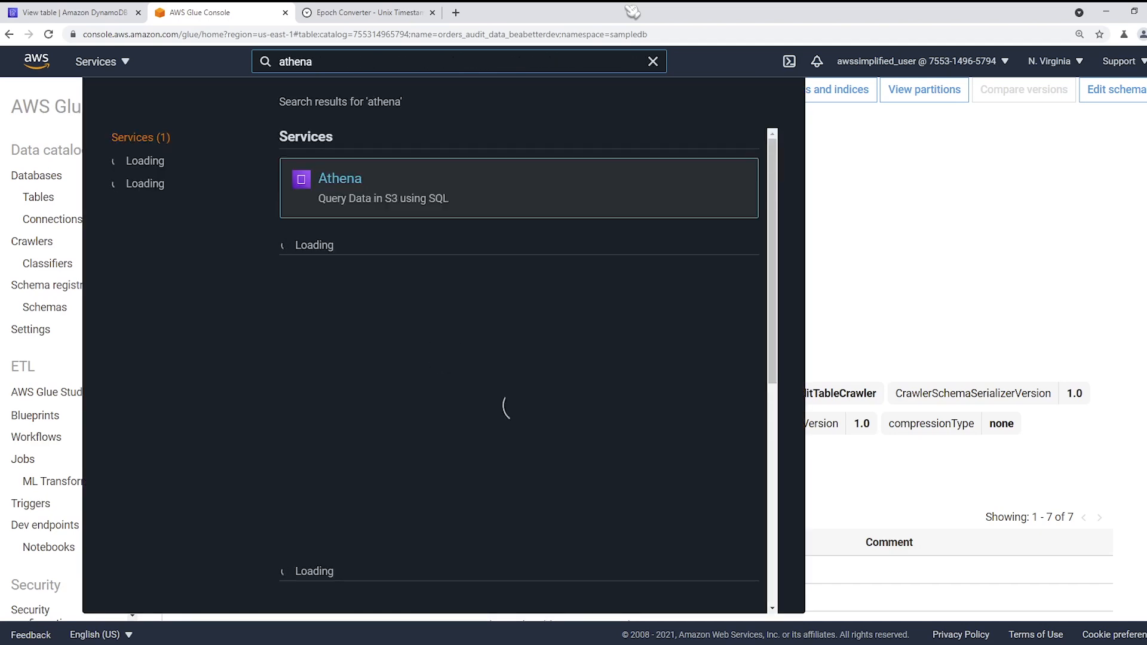
{"action": "left_click", "coordinate": [341, 179]}
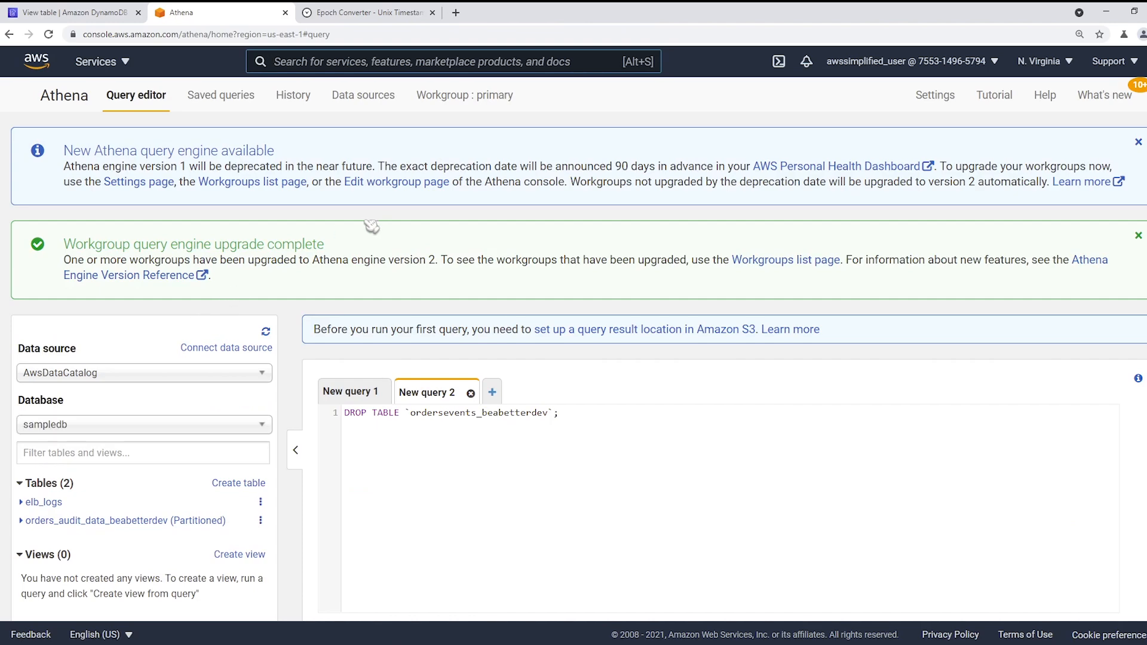
Step: Set Athena's query result location to s3://read-from-s3-demo/ and save the settings
{"action": "left_click", "coordinate": [926, 99]}
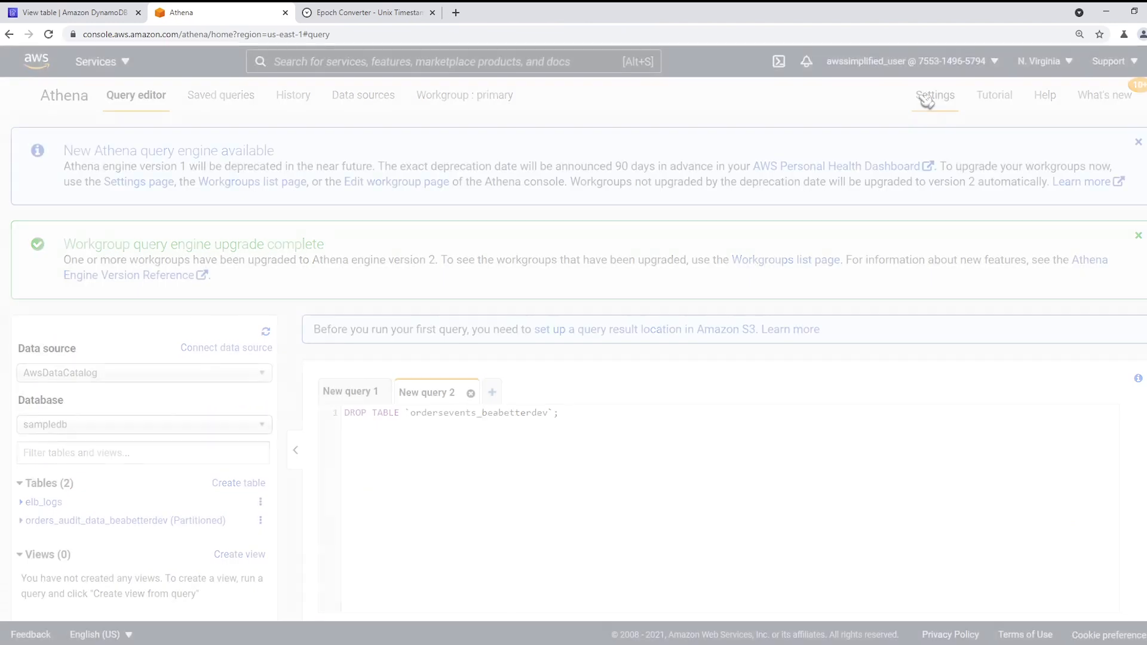
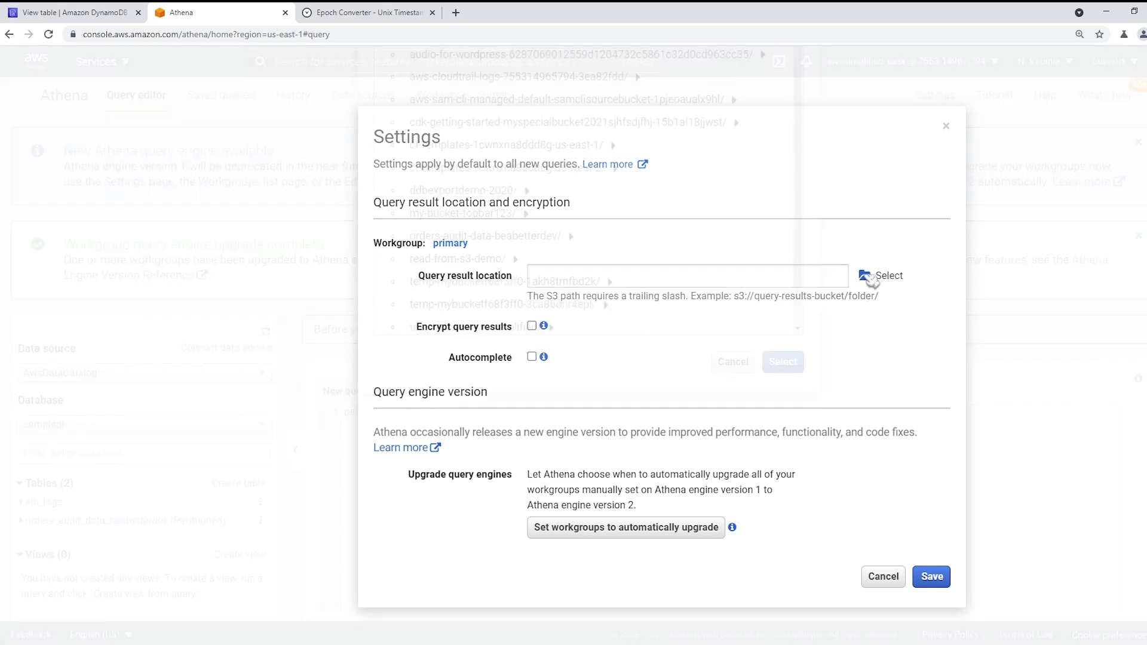
{"action": "left_click", "coordinate": [872, 278]}
{"action": "scroll", "coordinate": [514, 417], "scroll_direction": "down", "scroll_amount": 1}
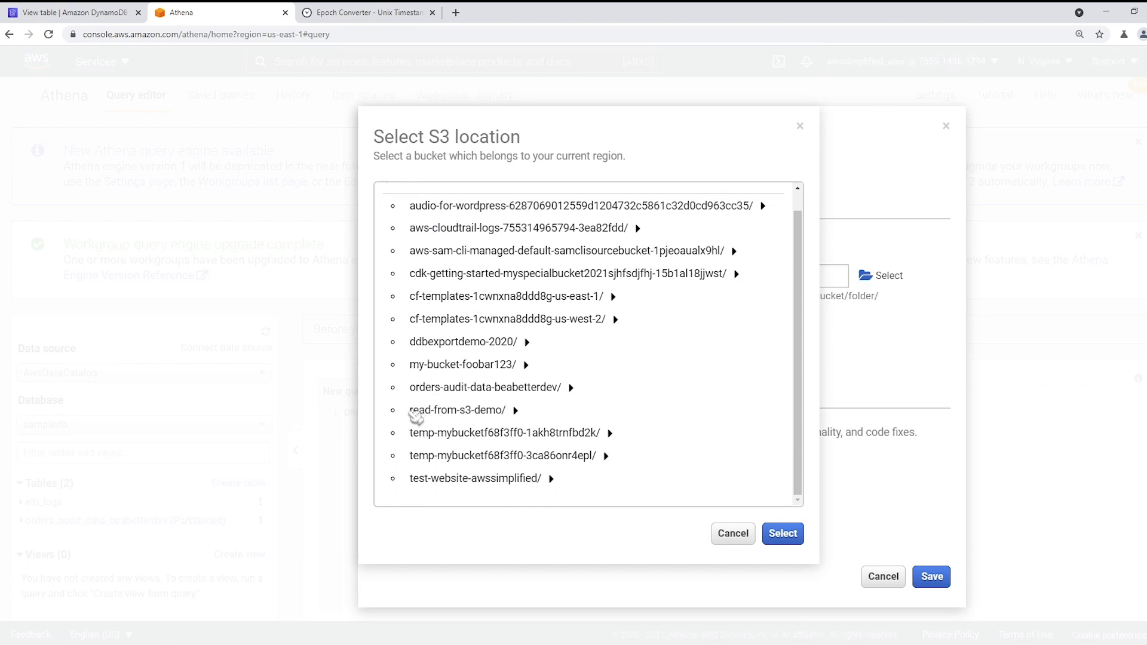
{"action": "scroll", "coordinate": [501, 418], "scroll_direction": "up", "scroll_amount": 1}
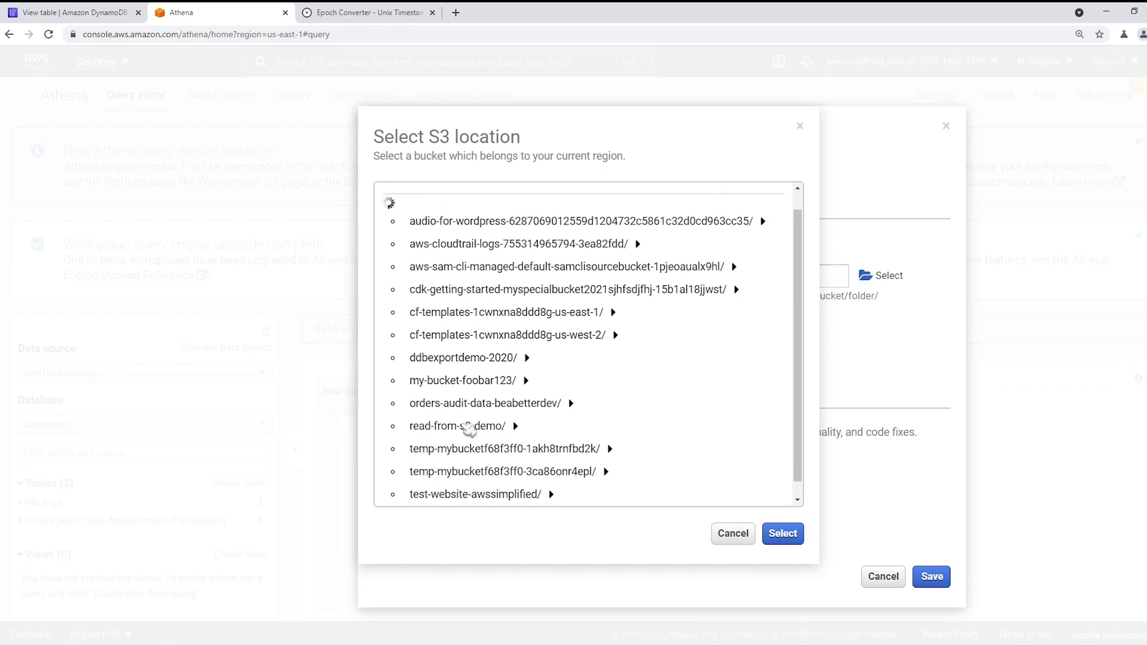
{"action": "left_click", "coordinate": [466, 426]}
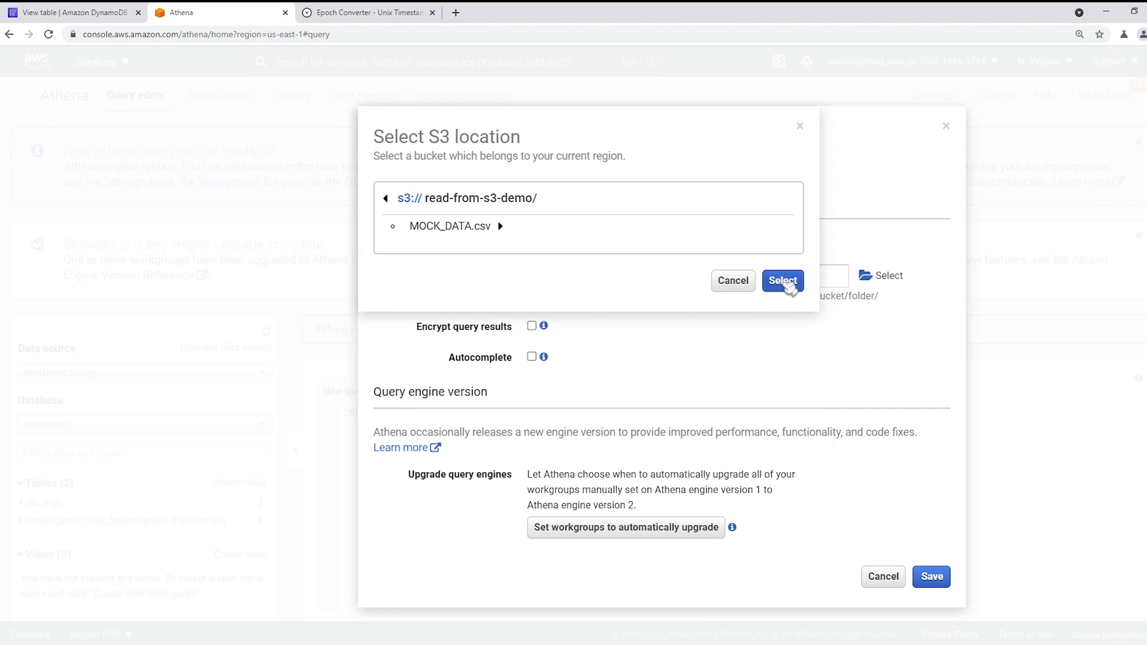
{"action": "left_click", "coordinate": [783, 282]}
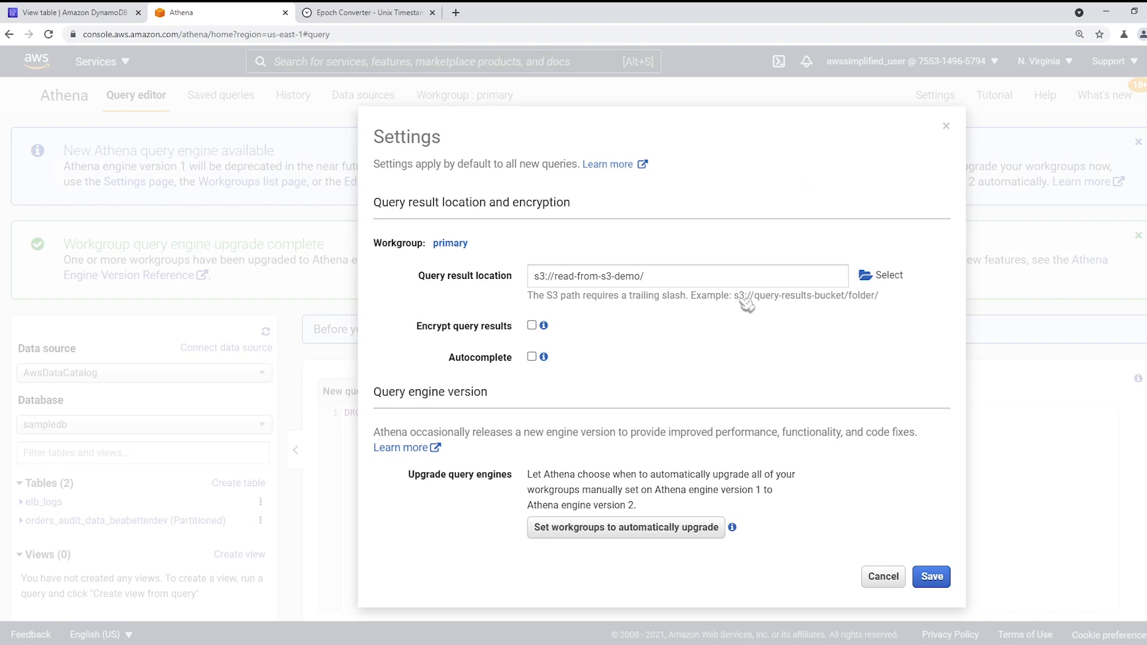
{"action": "left_click", "coordinate": [942, 581]}
Step: Close the unsaved DROP TABLE query and choose sampledb as the database
{"action": "left_click", "coordinate": [471, 349]}
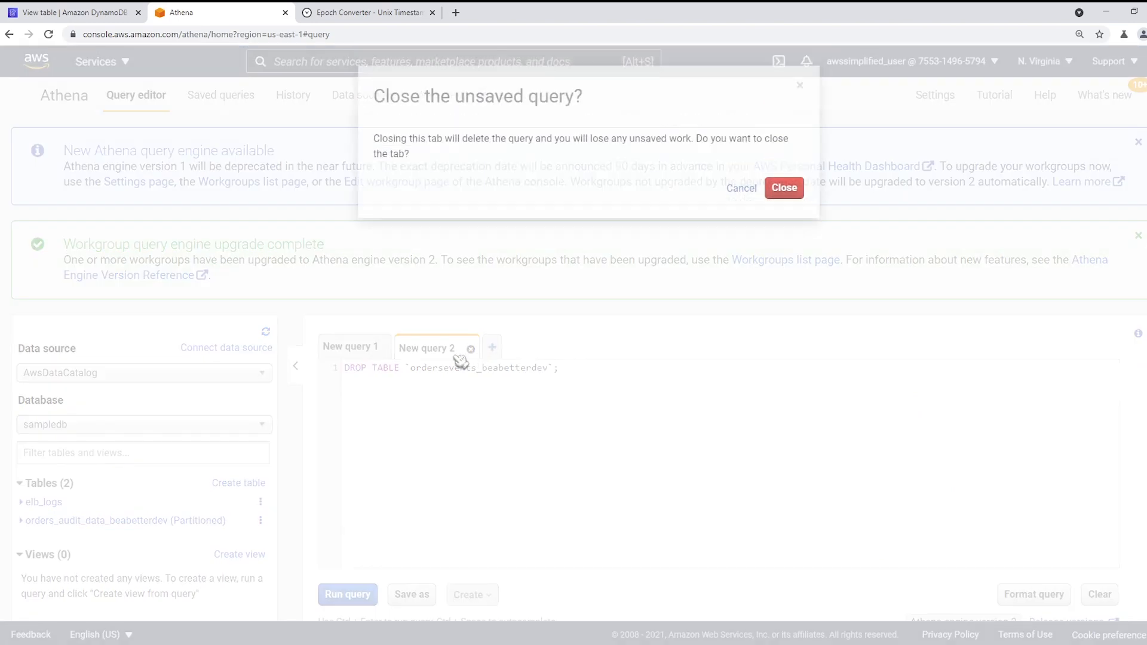
{"action": "left_click", "coordinate": [799, 227]}
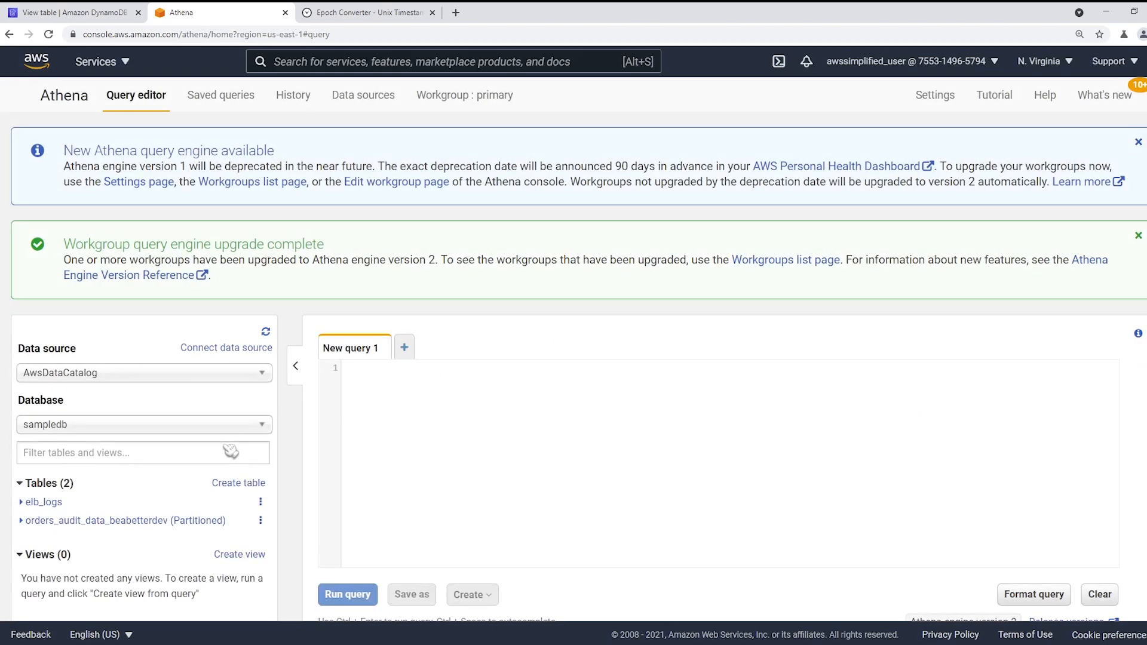
{"action": "scroll", "coordinate": [229, 451], "scroll_direction": "down", "scroll_amount": 1}
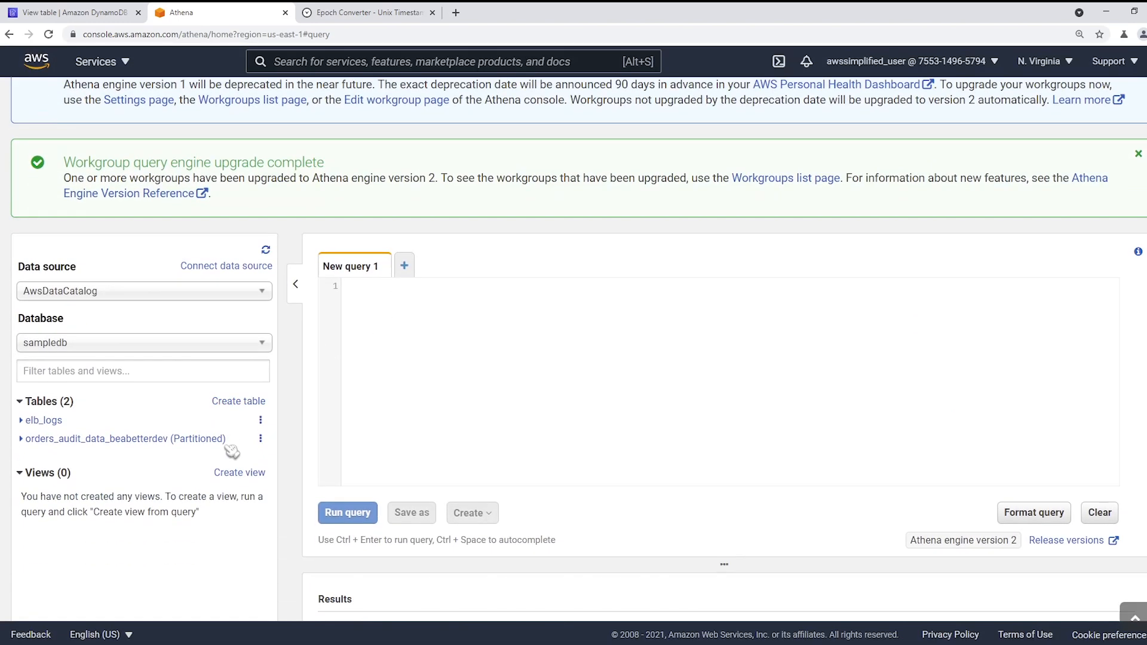
{"action": "left_click", "coordinate": [220, 349]}
{"action": "left_click", "coordinate": [58, 362]}
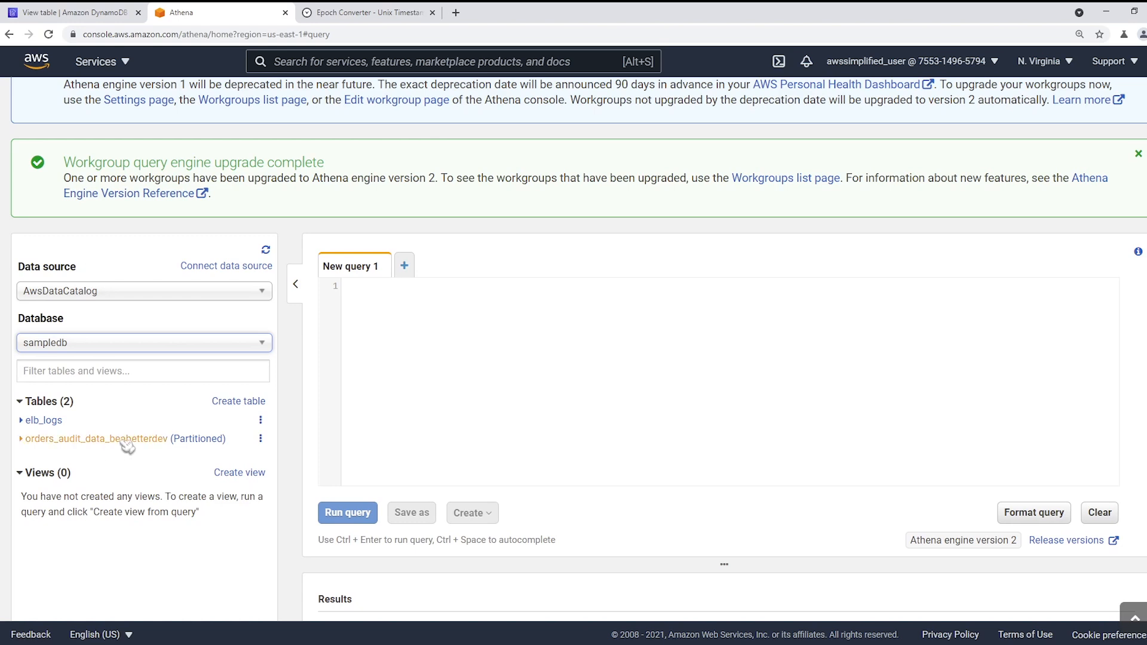
Step: Preview the orders_audit_data_beabetterdev table, rerun its SELECT query limited to 10 rows and examine the results
{"action": "left_click", "coordinate": [261, 440]}
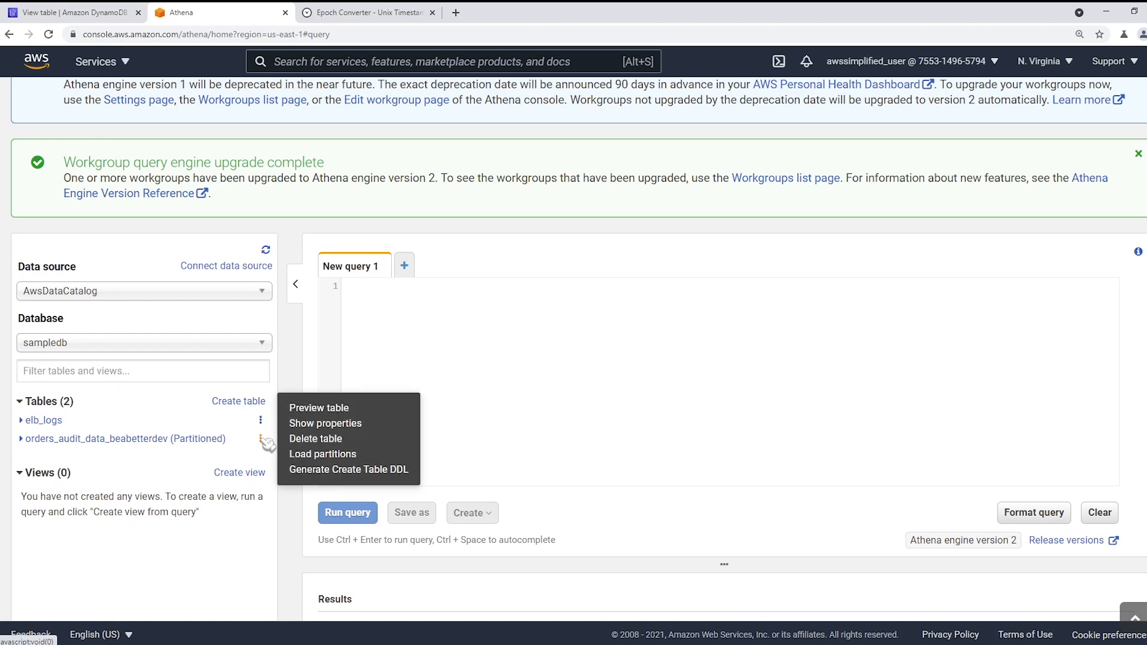
{"action": "left_click", "coordinate": [307, 412]}
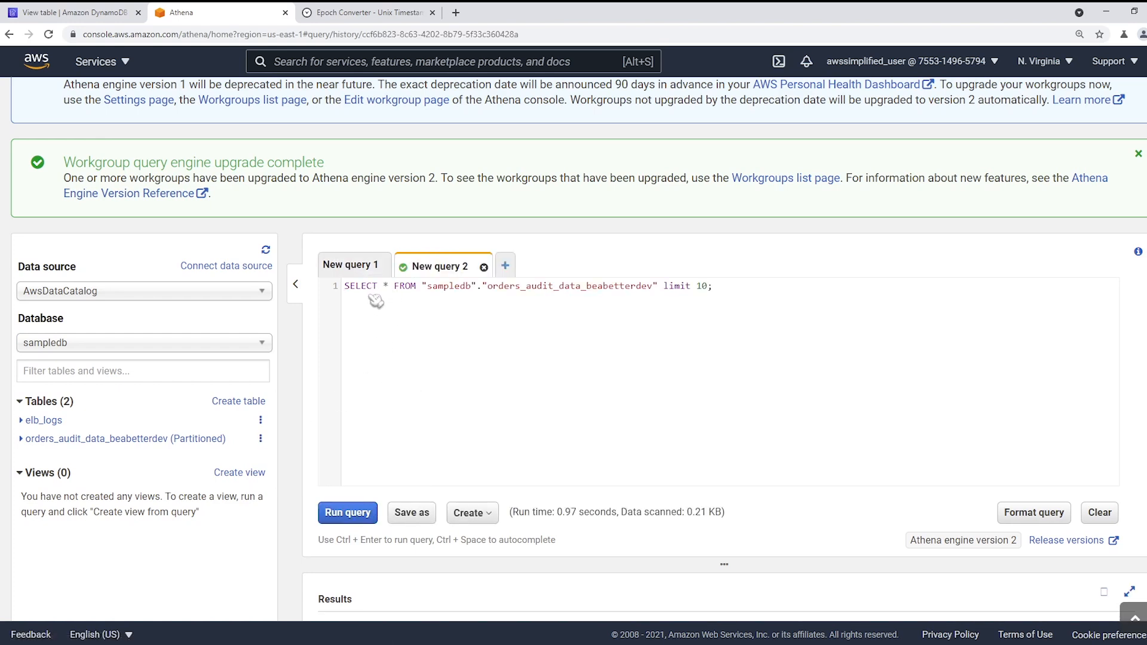
{"action": "left_click", "coordinate": [350, 288]}
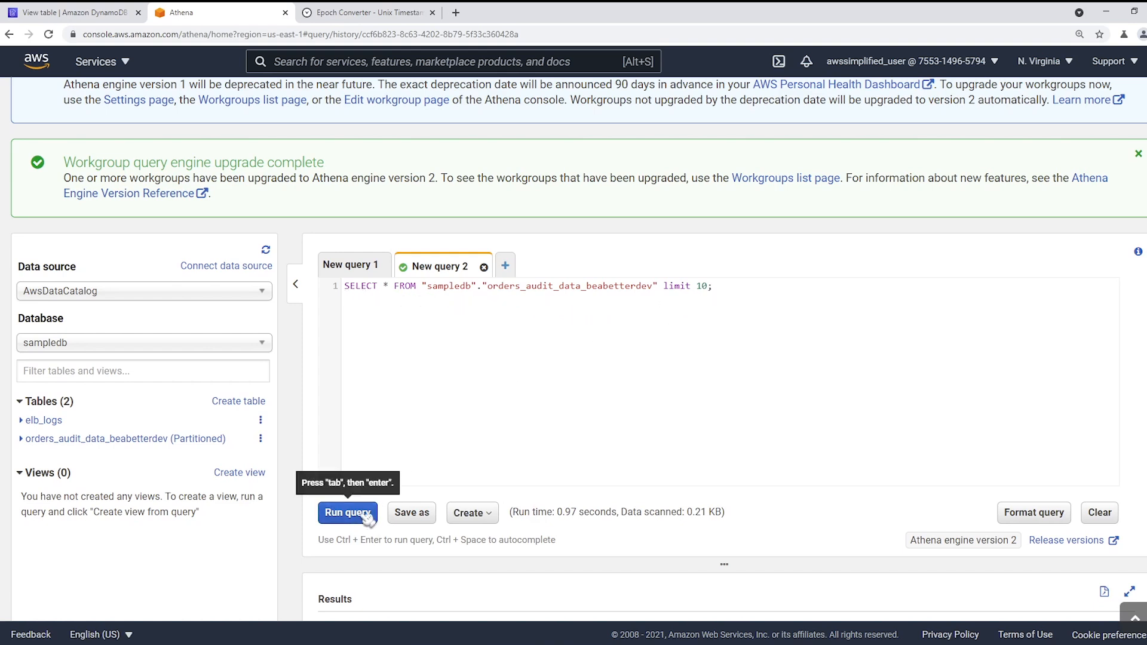
{"action": "left_click", "coordinate": [347, 513]}
{"action": "scroll", "coordinate": [672, 513], "scroll_direction": "down", "scroll_amount": 3}
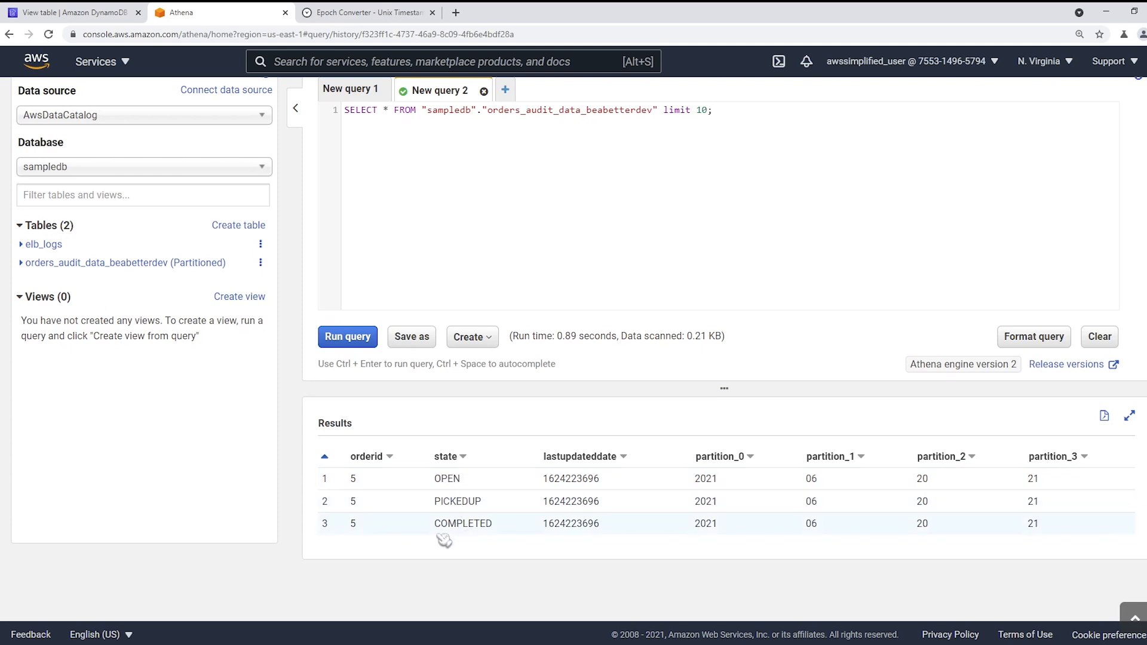
{"action": "scroll", "coordinate": [448, 535], "scroll_direction": "up", "scroll_amount": 2}
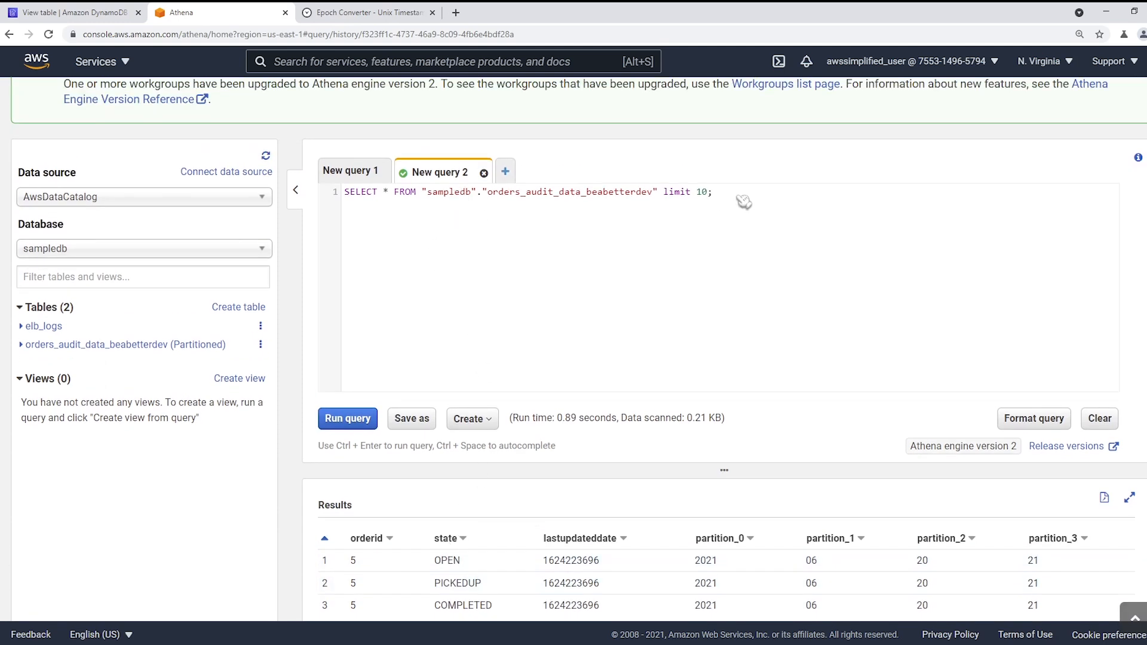
Step: Replace the query's row limit with the condition where orderid='2' and run the query
{"action": "left_click_drag", "start_coordinate": [749, 200], "coordinate": [665, 195]}
{"action": "key", "text": "BackSpace"}
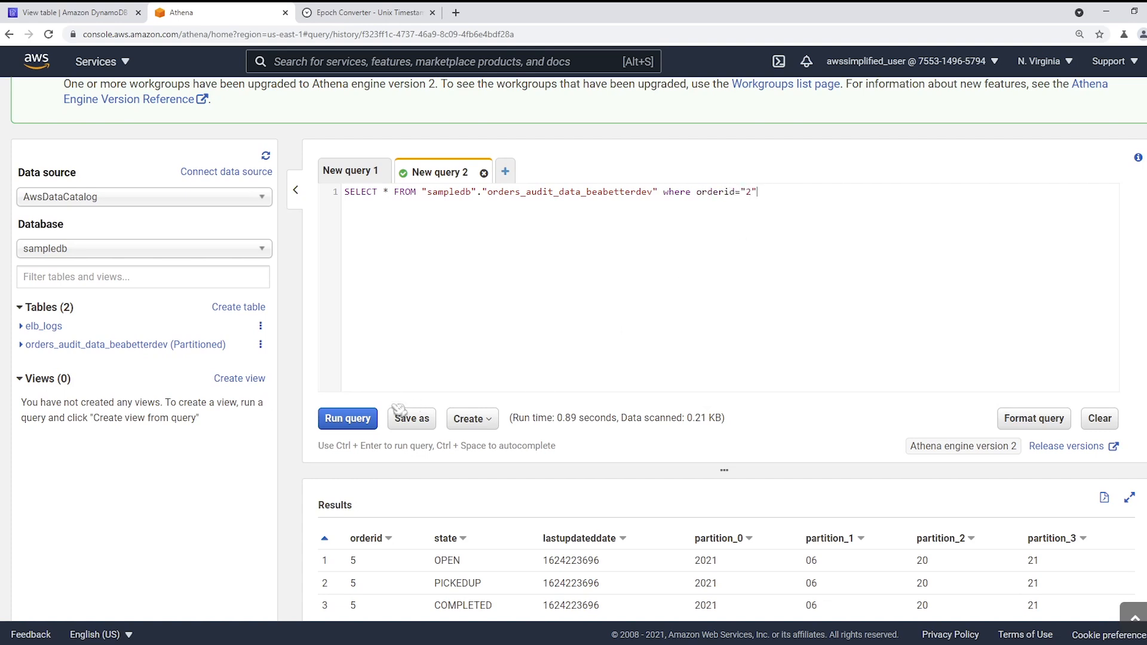
{"action": "left_click", "coordinate": [348, 418]}
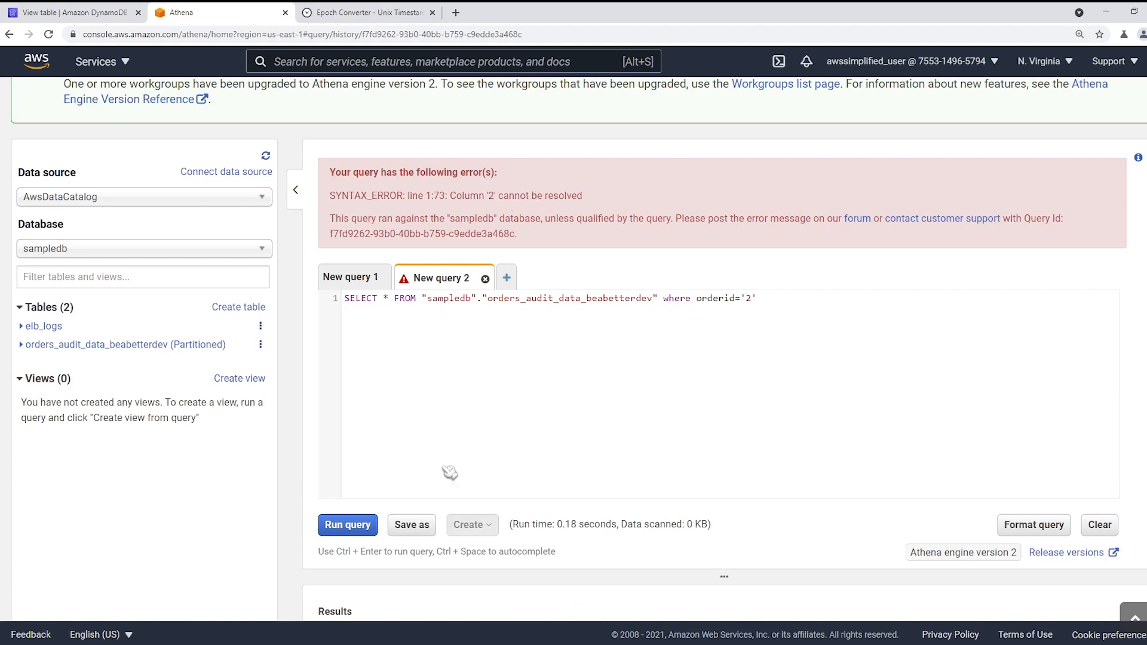
{"action": "left_click", "coordinate": [369, 525]}
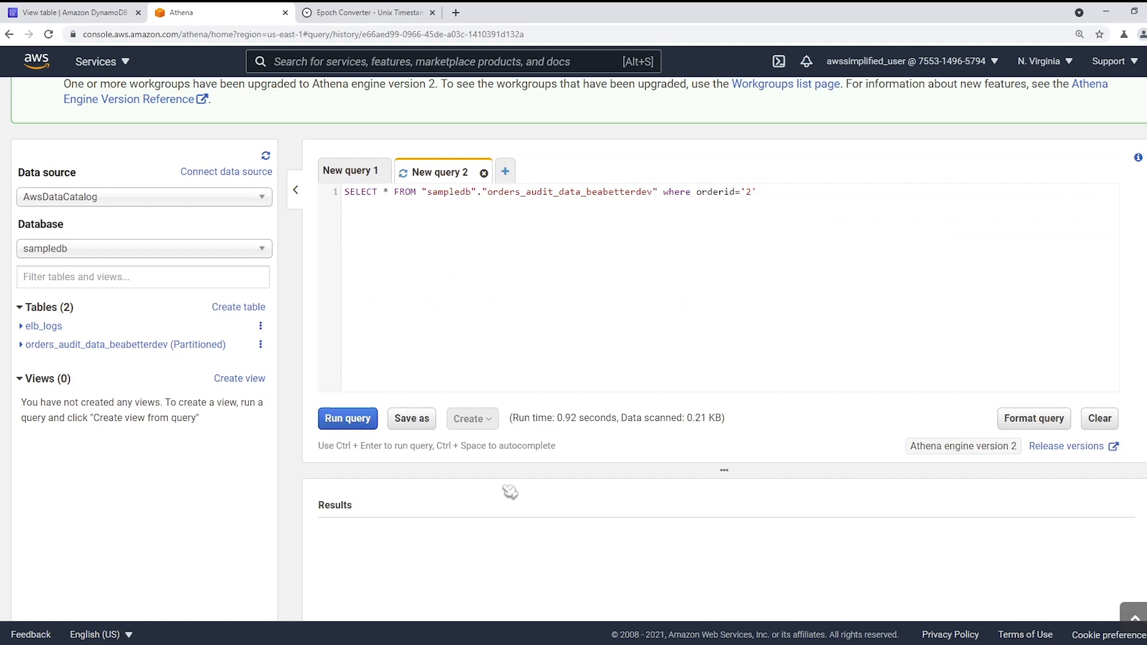
Step: Change the order ID in the query's condition to '5' and run the query
{"action": "scroll", "coordinate": [500, 495], "scroll_direction": "down", "scroll_amount": 1}
{"action": "left_click", "coordinate": [753, 113]}
{"action": "type", "text": "5"}
{"action": "left_click", "coordinate": [343, 335]}
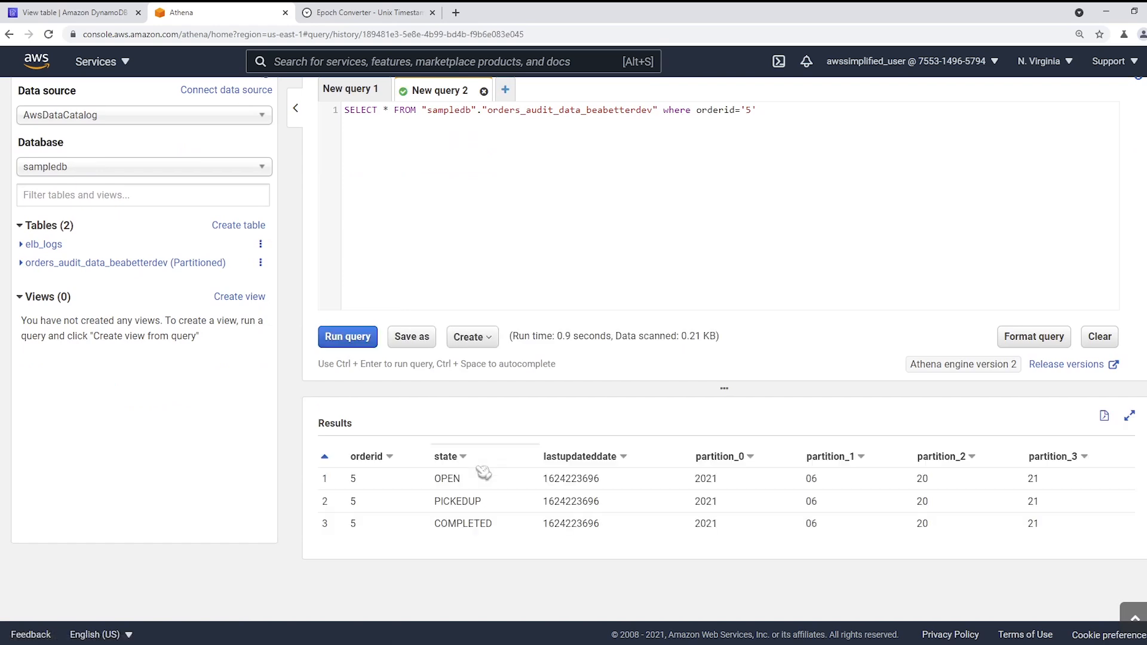
Step: Switch to DynamoDB and list the items of the Orders table
{"action": "left_click", "coordinate": [123, 11]}
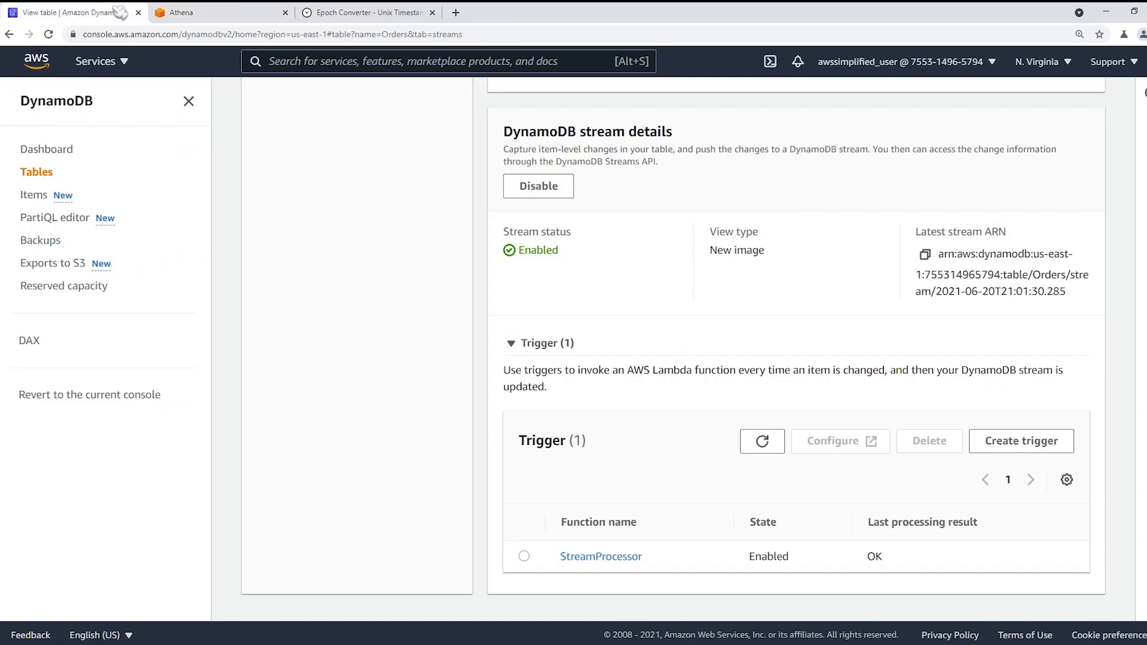
{"action": "scroll", "coordinate": [633, 463], "scroll_direction": "up", "scroll_amount": 10}
{"action": "scroll", "coordinate": [635, 463], "scroll_direction": "up", "scroll_amount": 2}
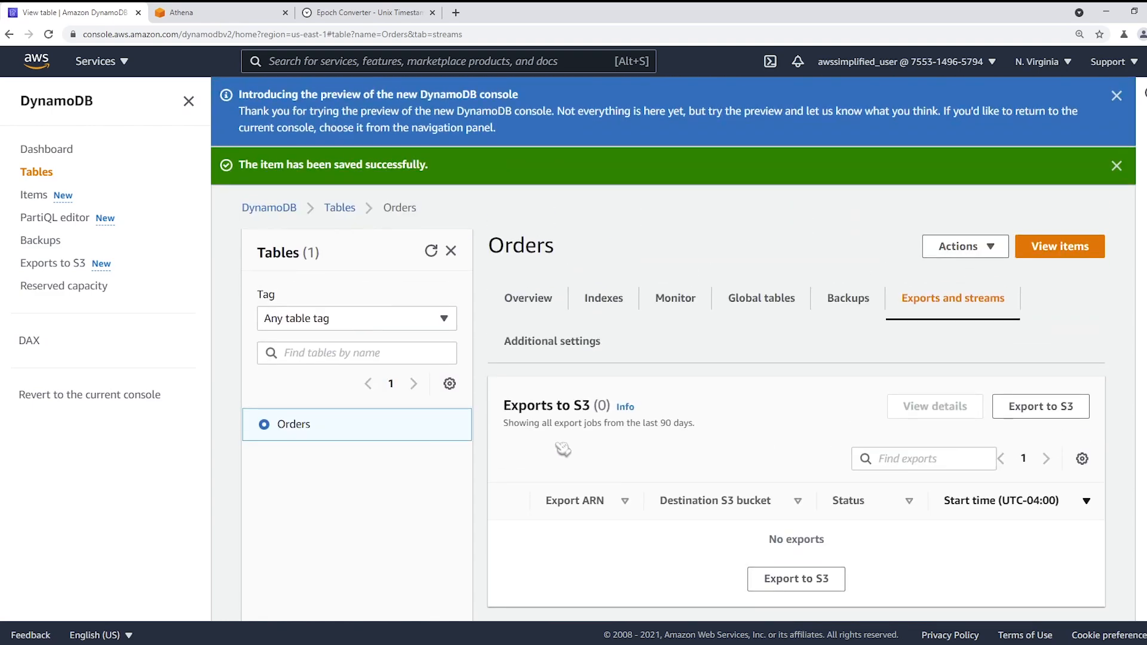
{"action": "left_click", "coordinate": [62, 192]}
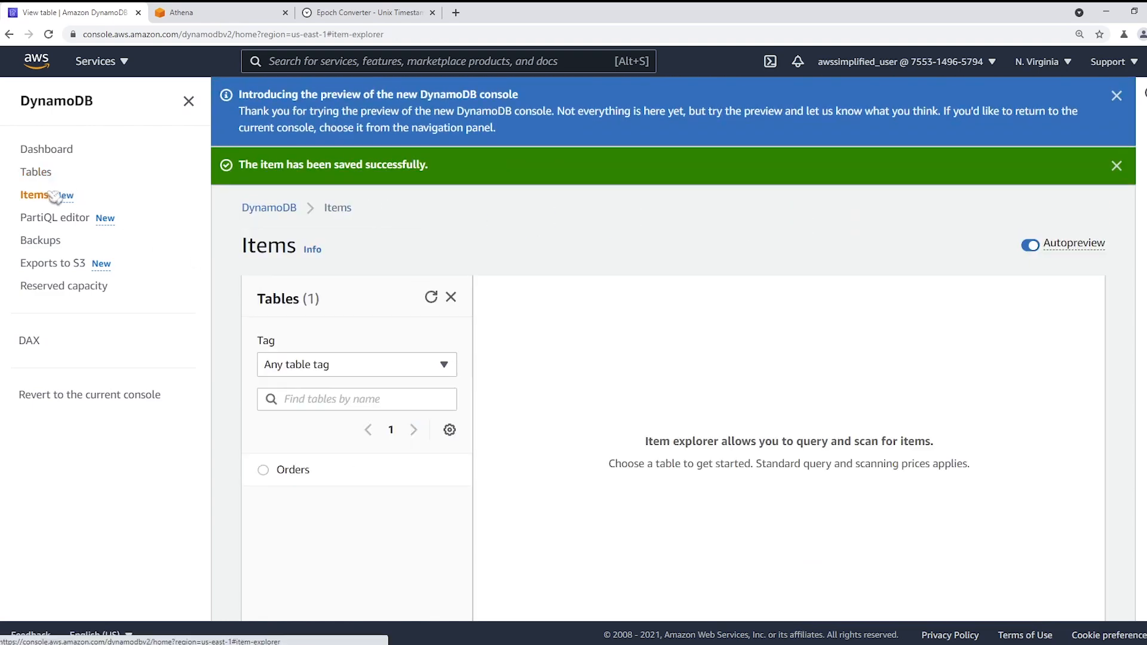
{"action": "left_click", "coordinate": [286, 486]}
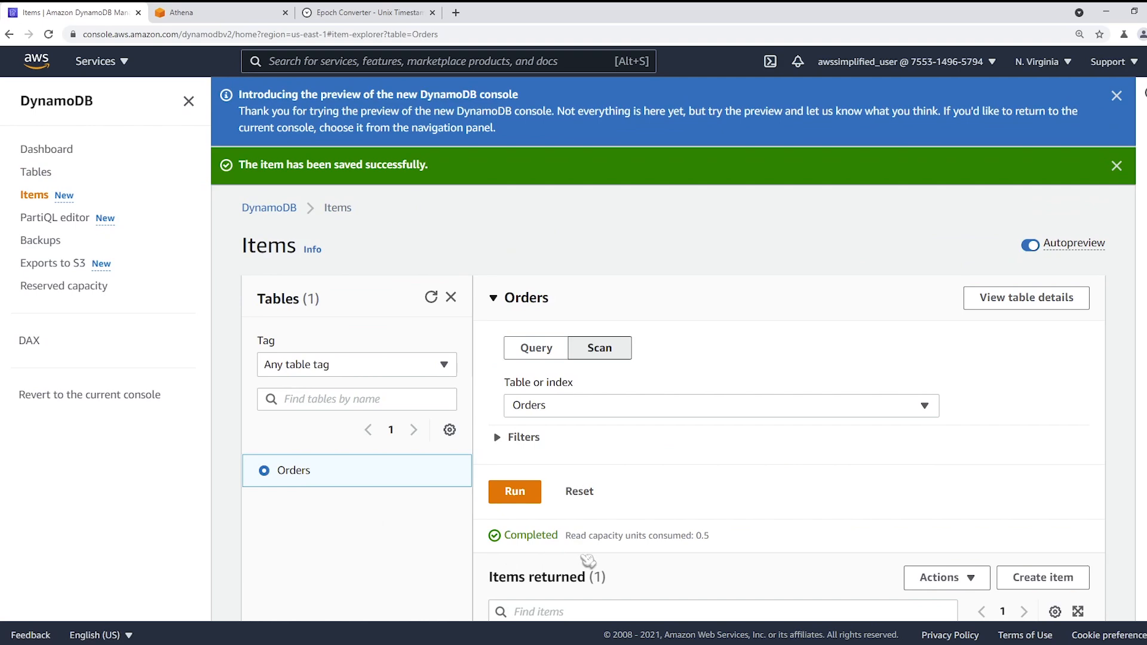
{"action": "scroll", "coordinate": [614, 379], "scroll_direction": "down", "scroll_amount": 4}
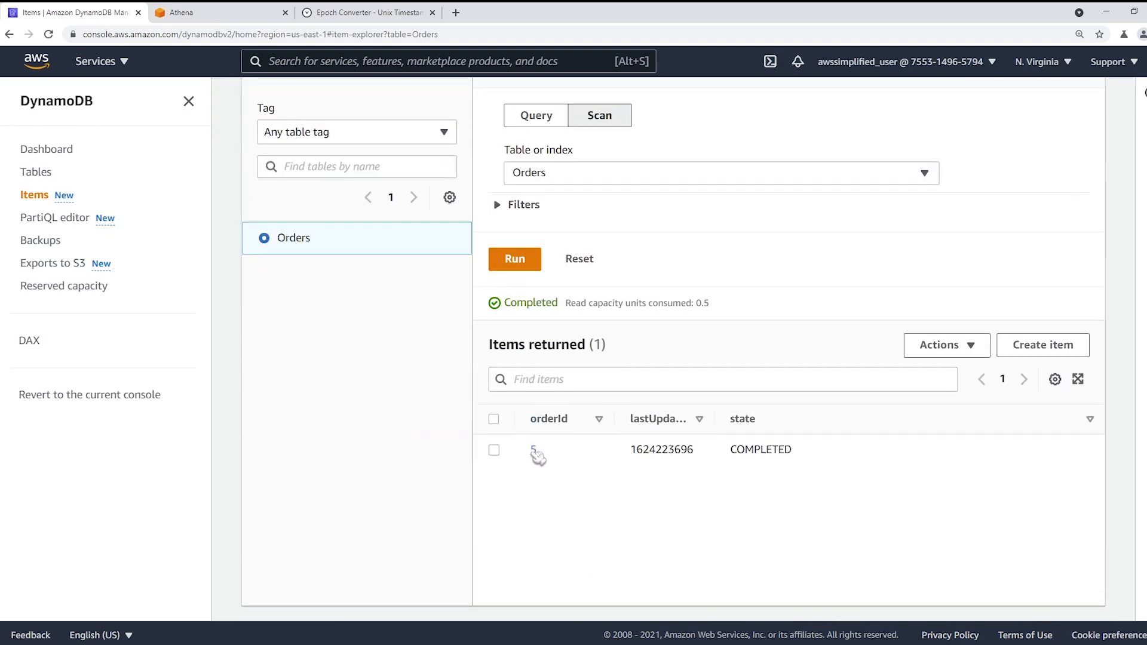
Step: Edit the item with orderId 5 to set its state to CANCELLED, save it and check the Orders items list
{"action": "left_click", "coordinate": [494, 450]}
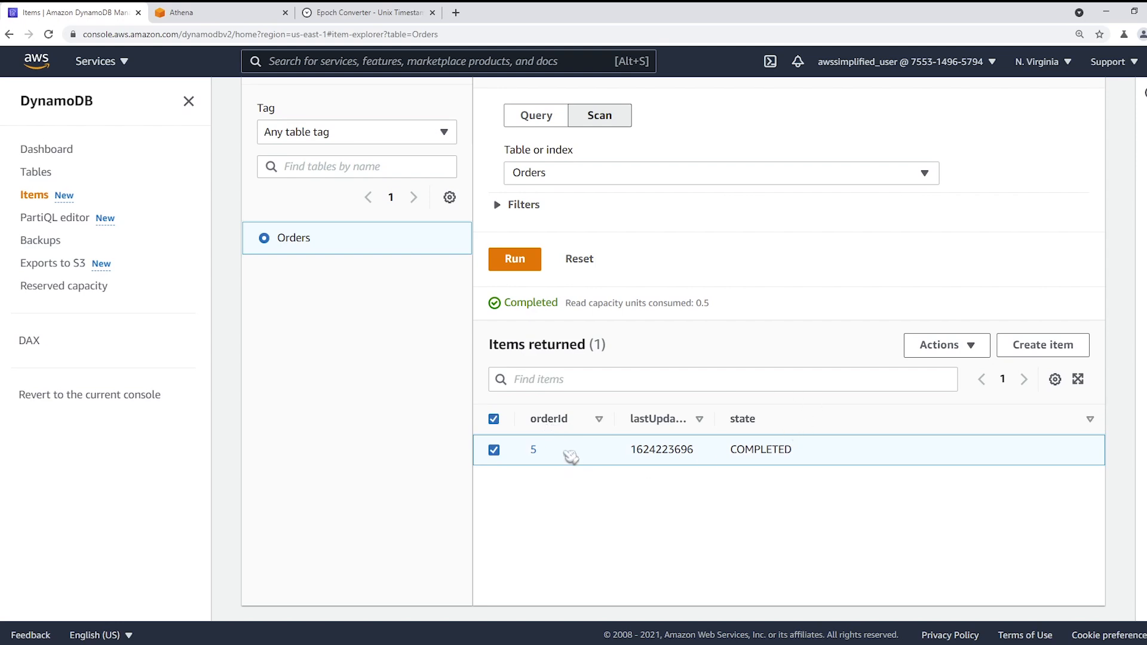
{"action": "left_click", "coordinate": [535, 451]}
{"action": "double_click", "coordinate": [183, 423]}
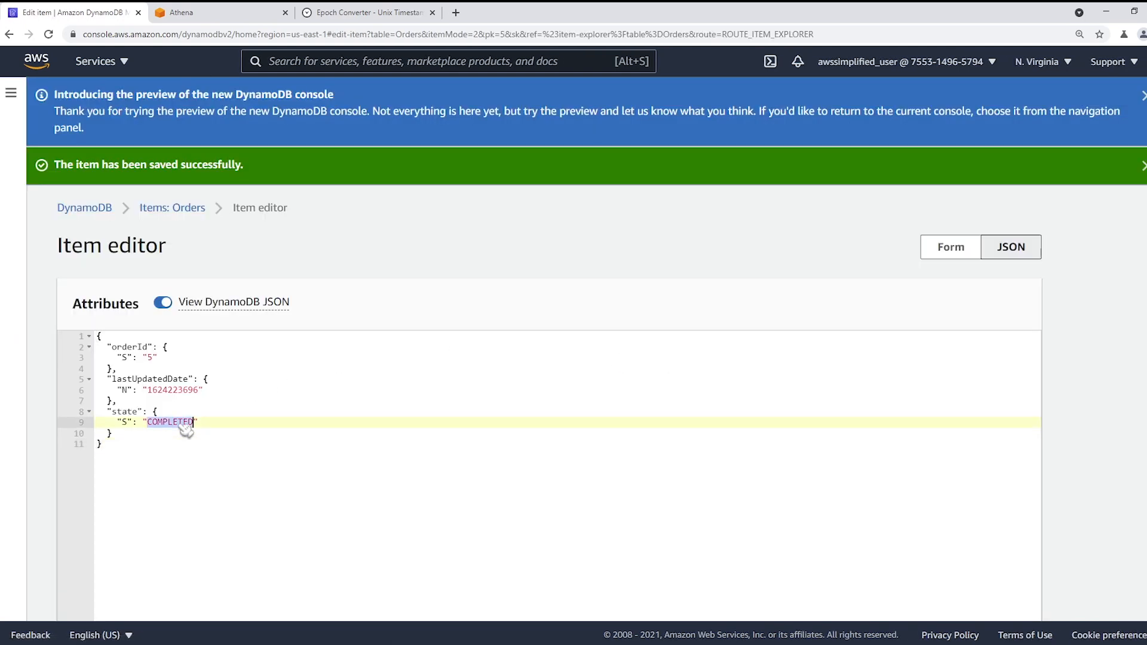
{"action": "type", "text": "CANCELL"}
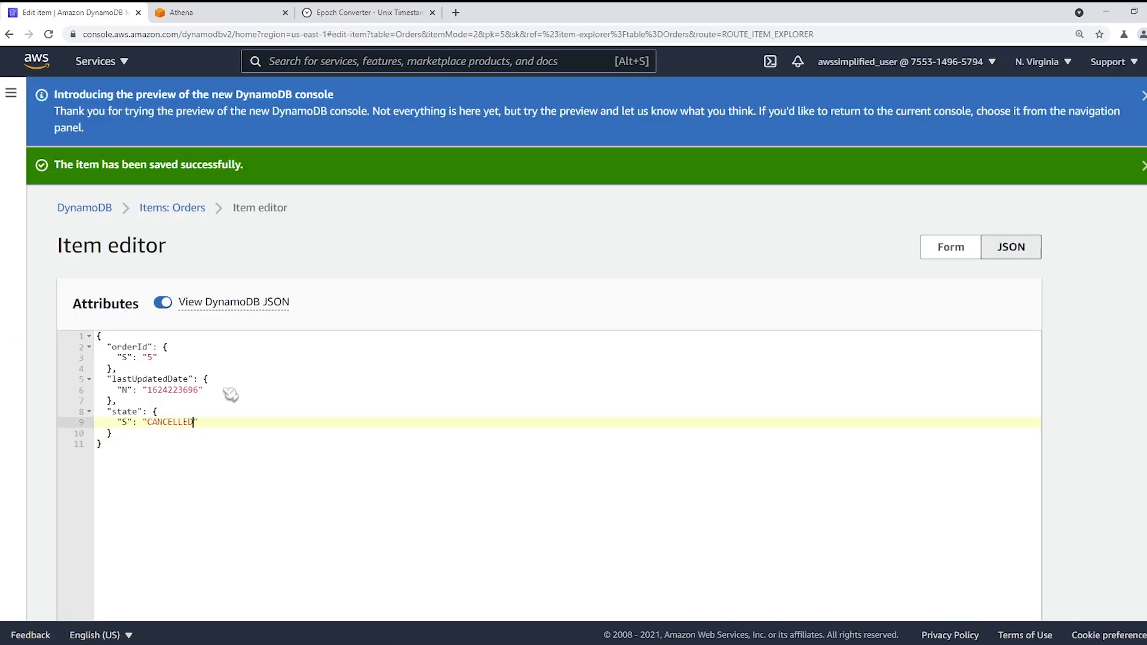
{"action": "scroll", "coordinate": [684, 302], "scroll_direction": "down", "scroll_amount": 2}
{"action": "left_click", "coordinate": [953, 596]}
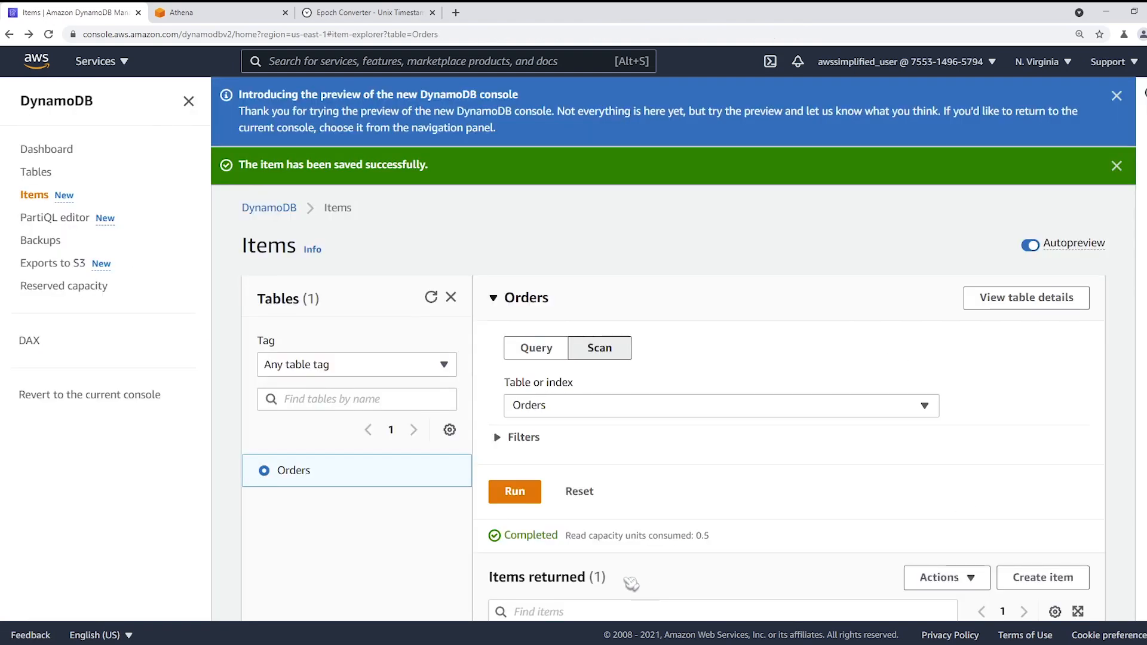
{"action": "scroll", "coordinate": [633, 583], "scroll_direction": "down", "scroll_amount": 3}
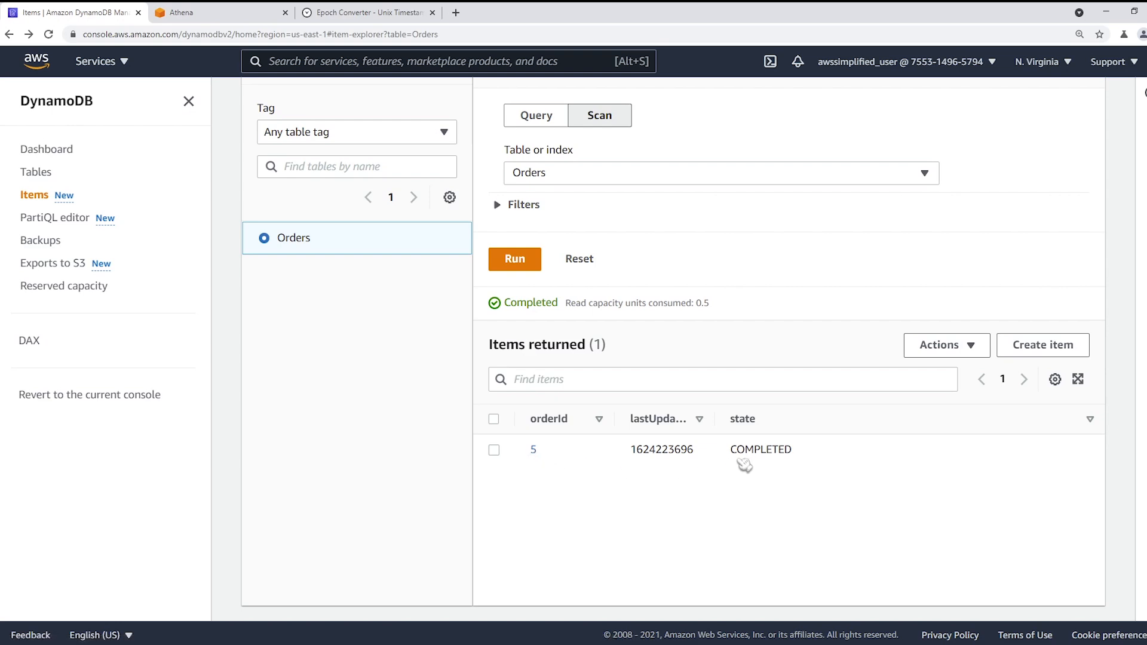
Step: Return to Athena and rerun the query for order 5 to check for the new audit record
{"action": "left_click", "coordinate": [227, 13]}
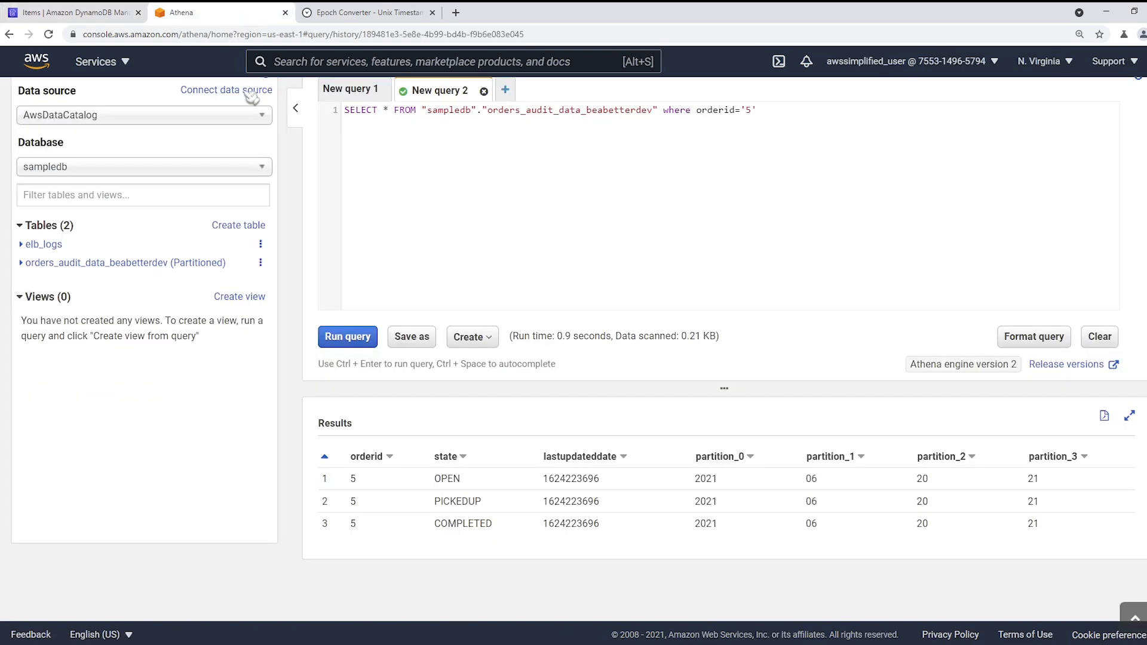
{"action": "left_click", "coordinate": [356, 336]}
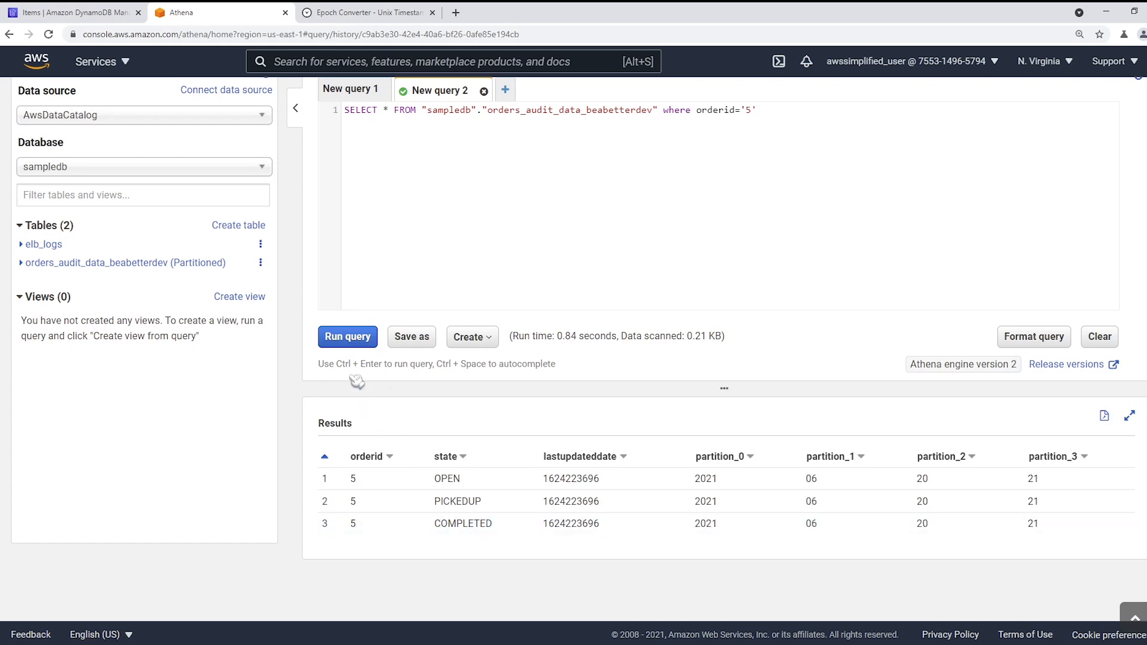
{"action": "left_click", "coordinate": [346, 337]}
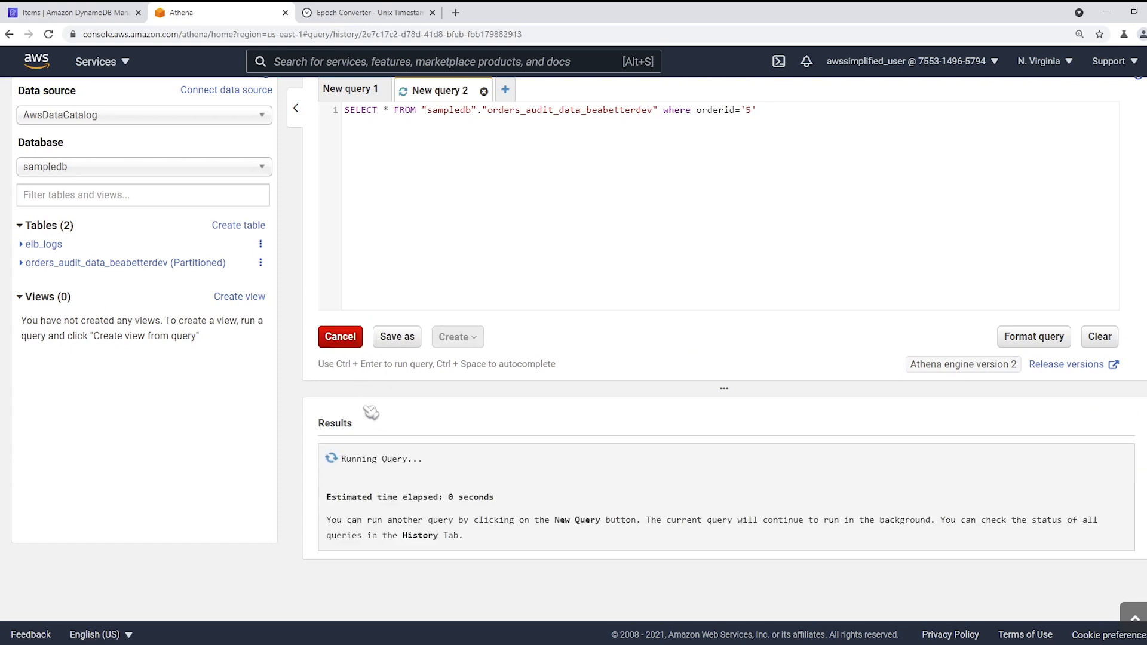